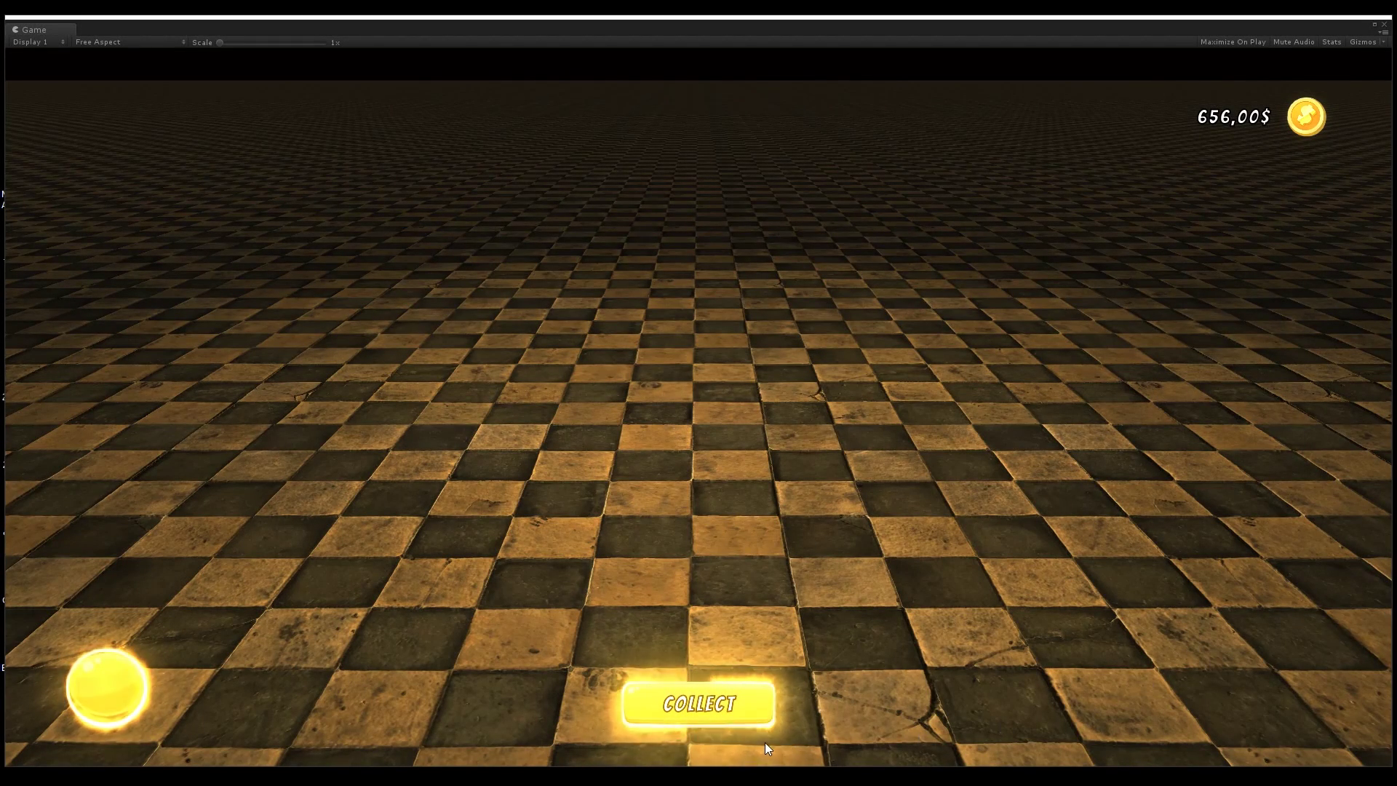
Trigger the COLLECT button repeatedly in the running game to preview its glow and coin effects
click(742, 720)
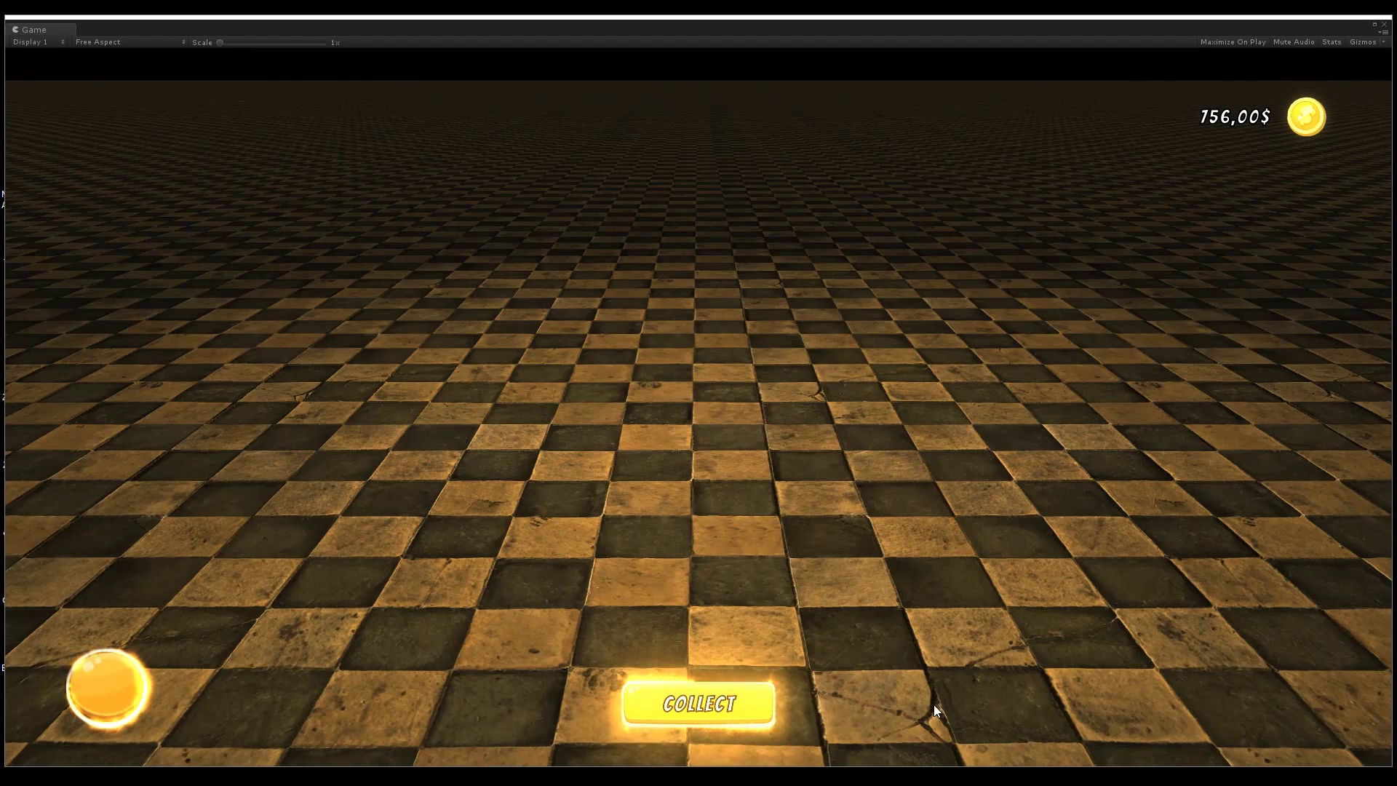
click(752, 716)
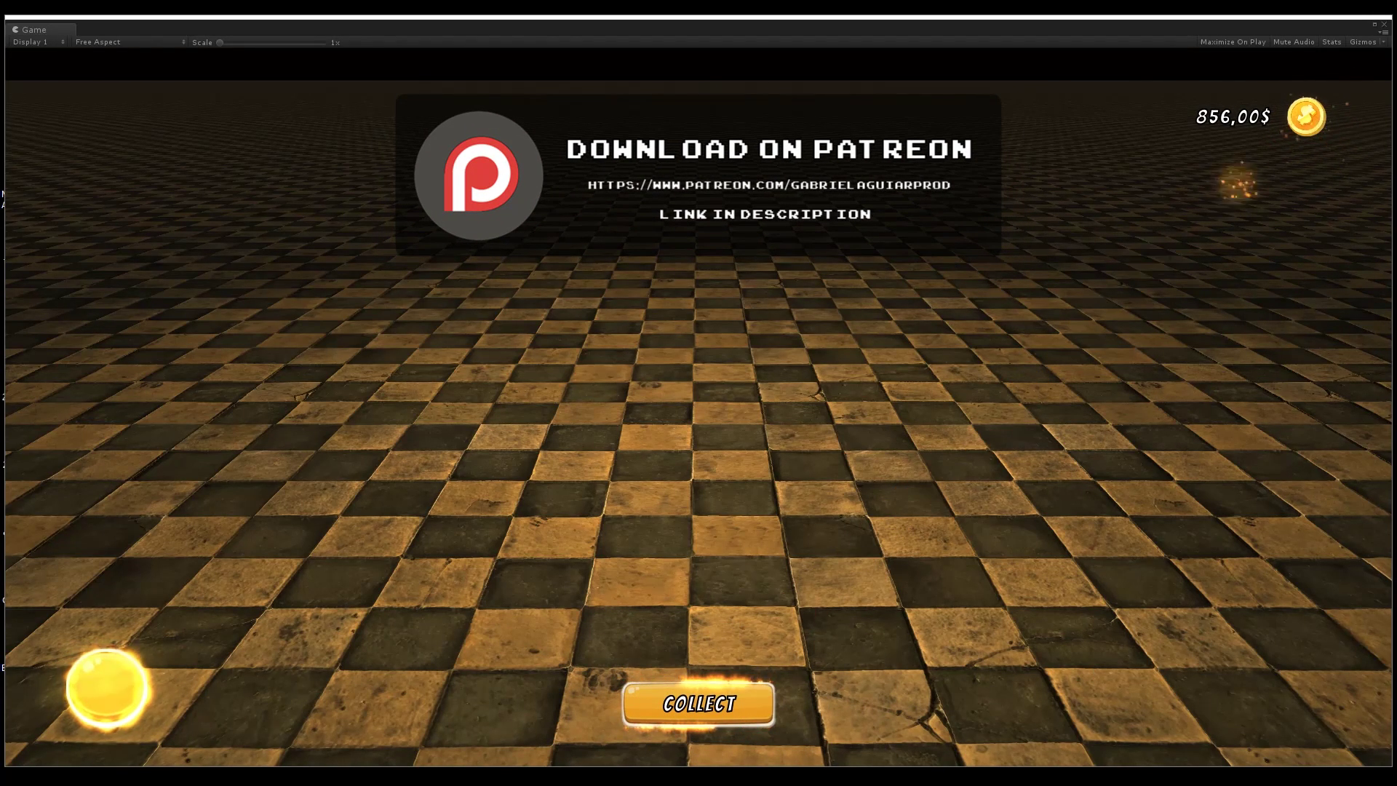
click(752, 725)
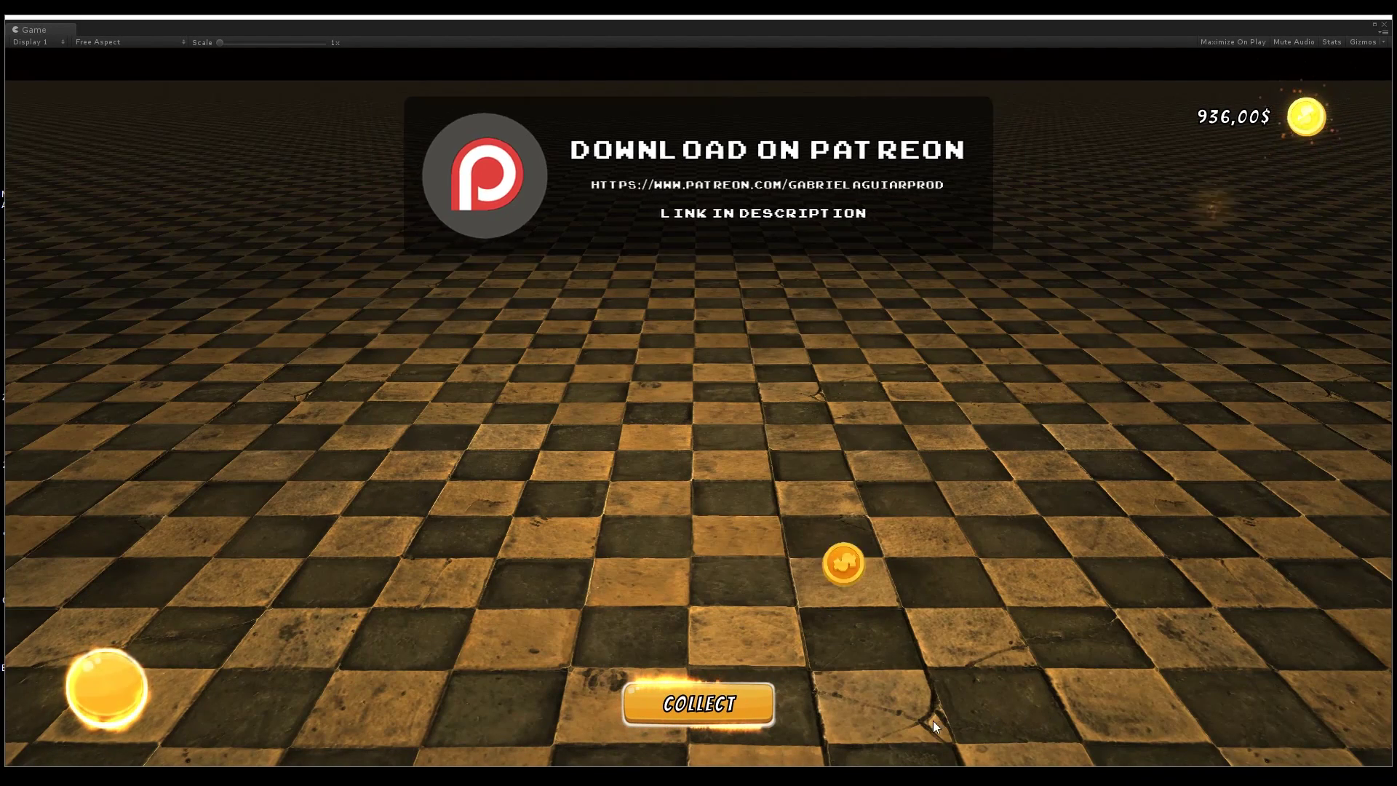
click(736, 709)
click(736, 709)
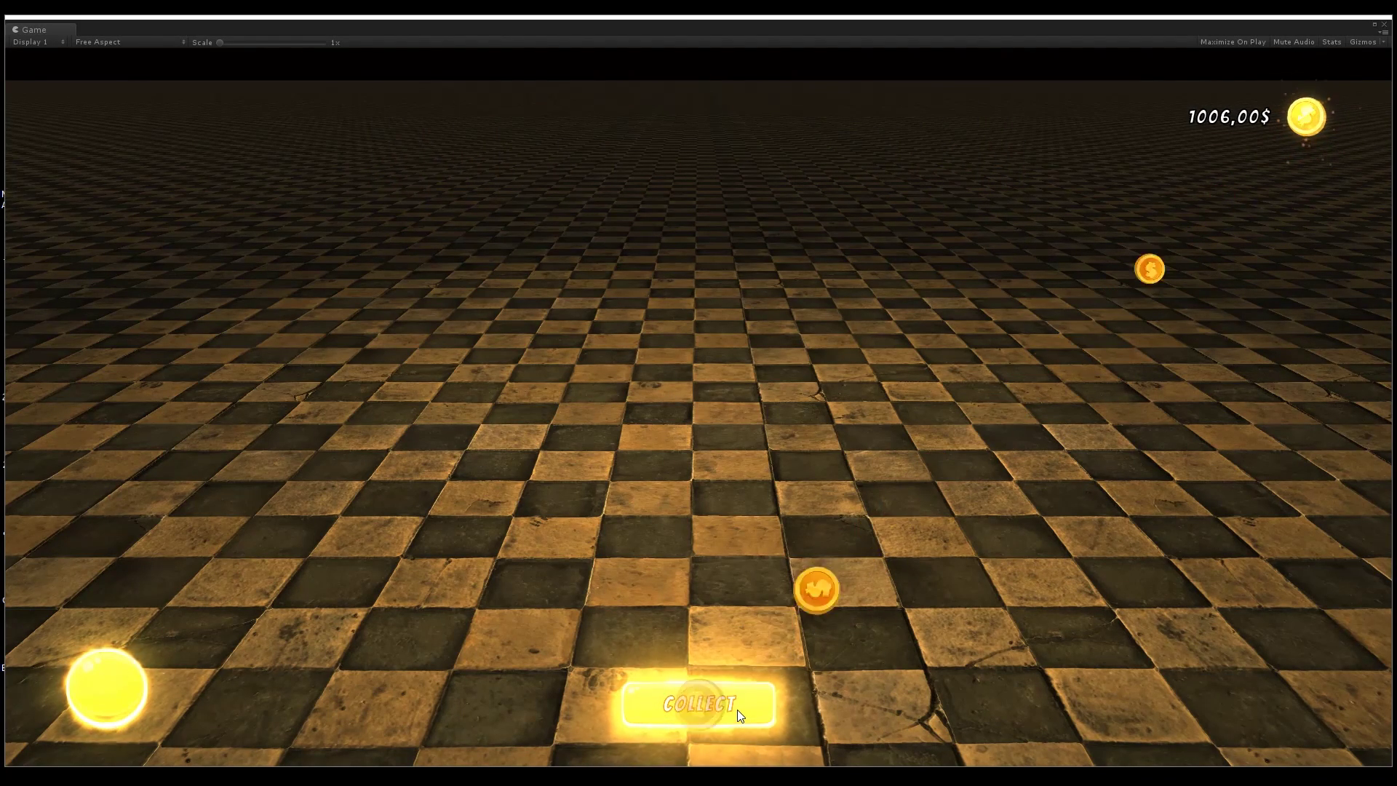
click(738, 709)
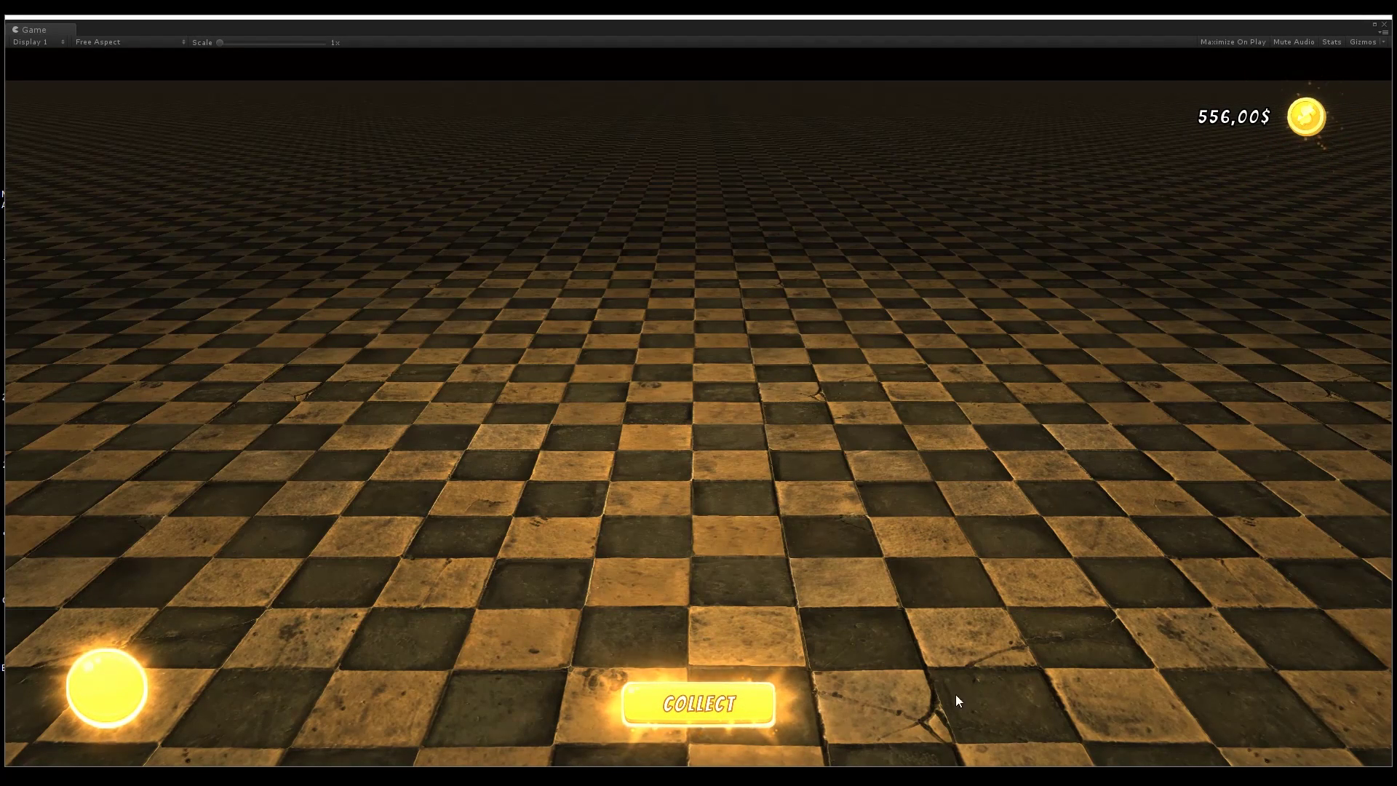
click(733, 707)
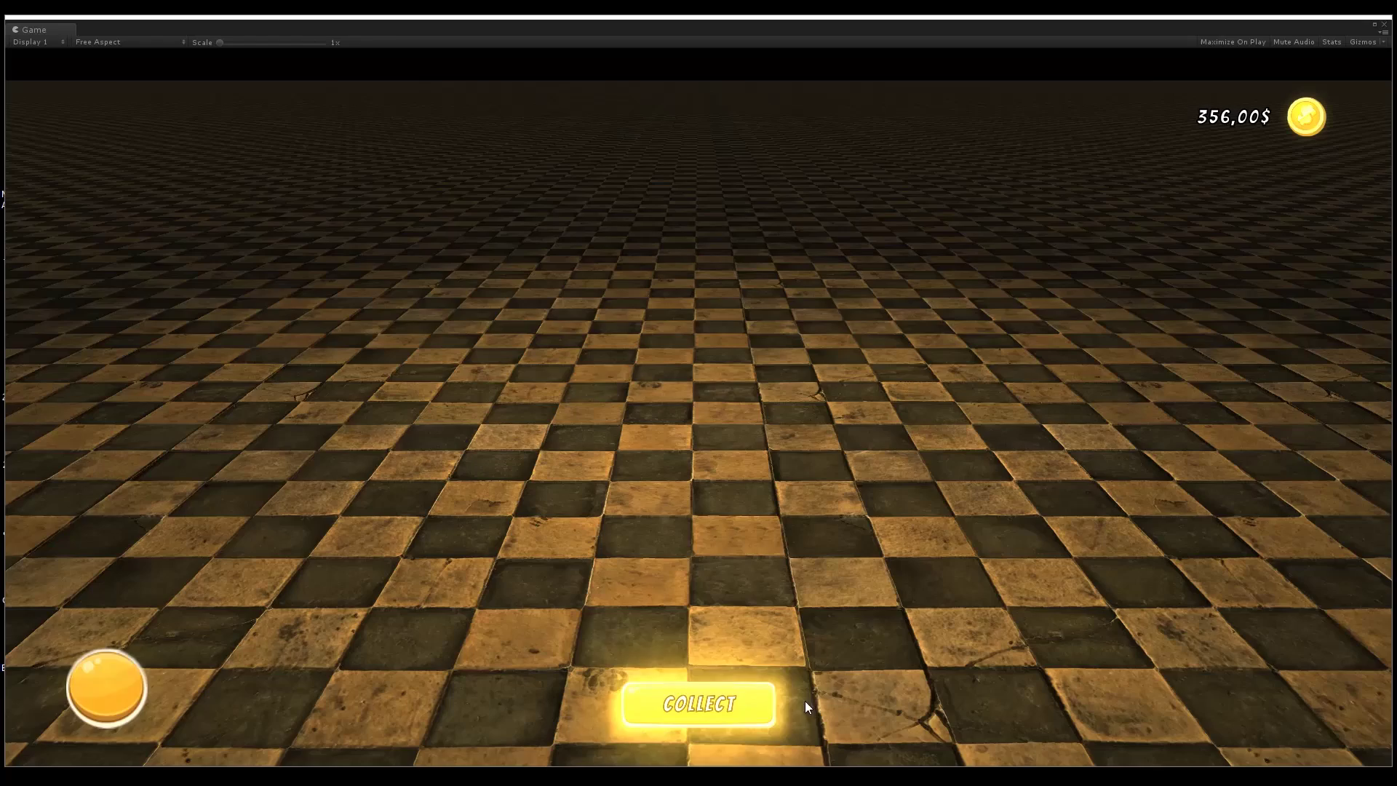
click(768, 714)
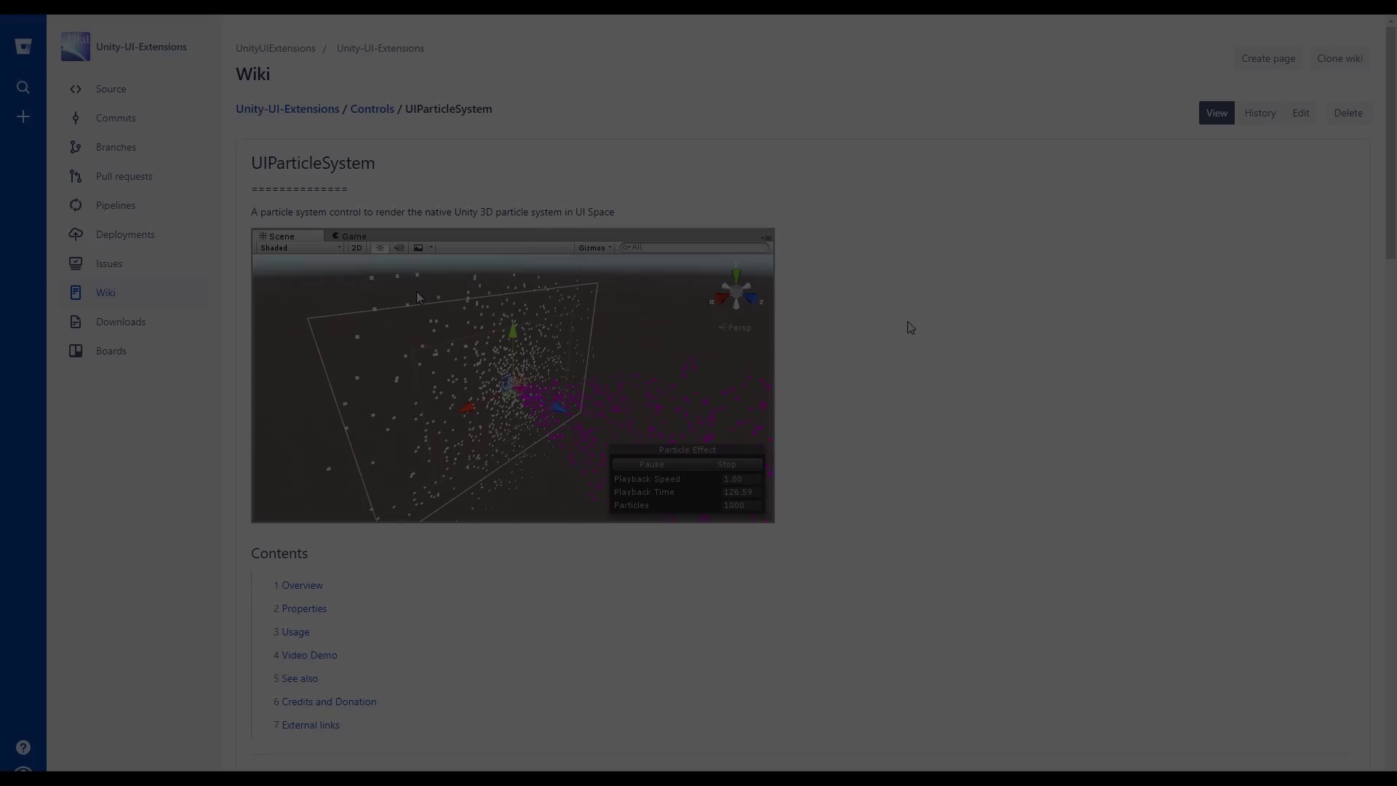
Review the UIParticleSystem wiki page and download UnityUIExtensions.unitypackage from the repository's downloads
scroll(910, 327, down, 8)
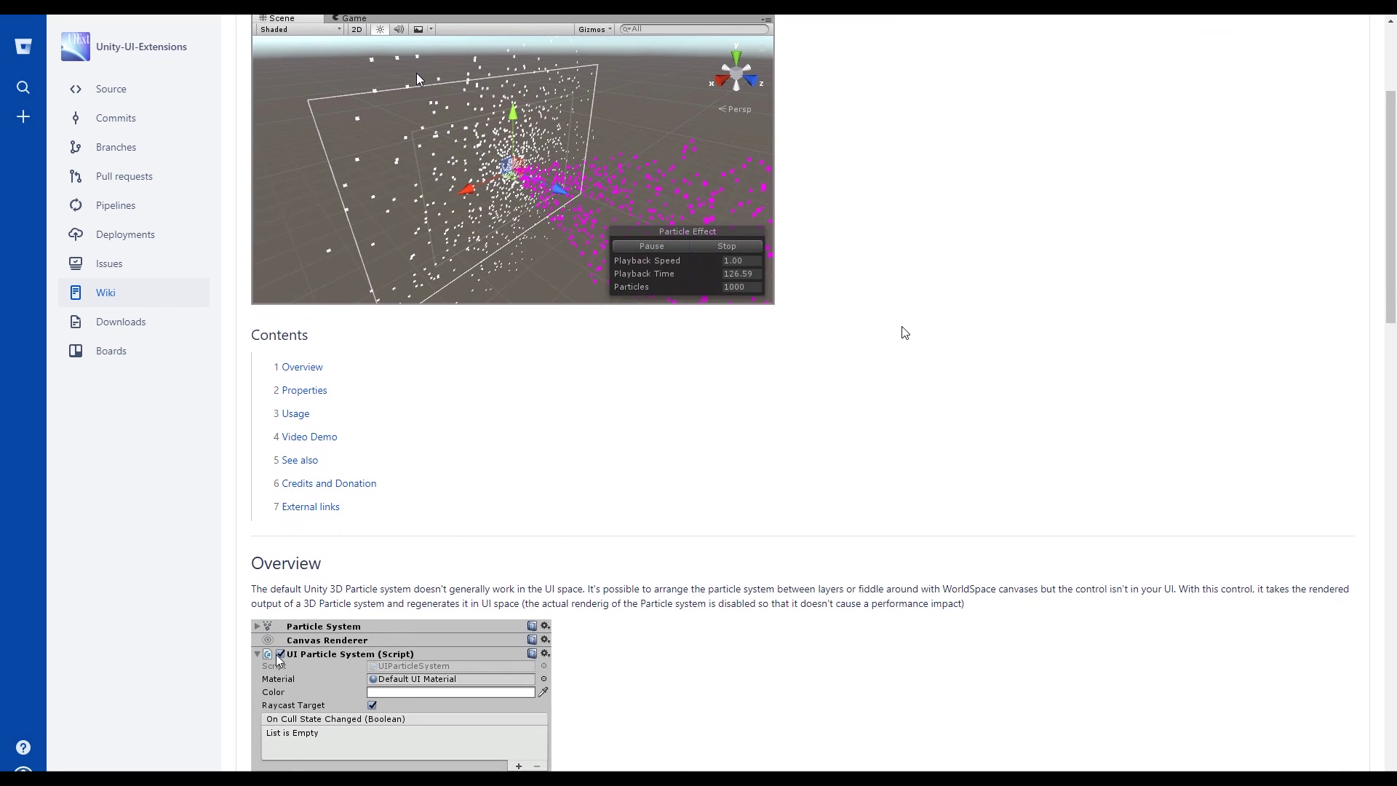
scroll(898, 337, down, 12)
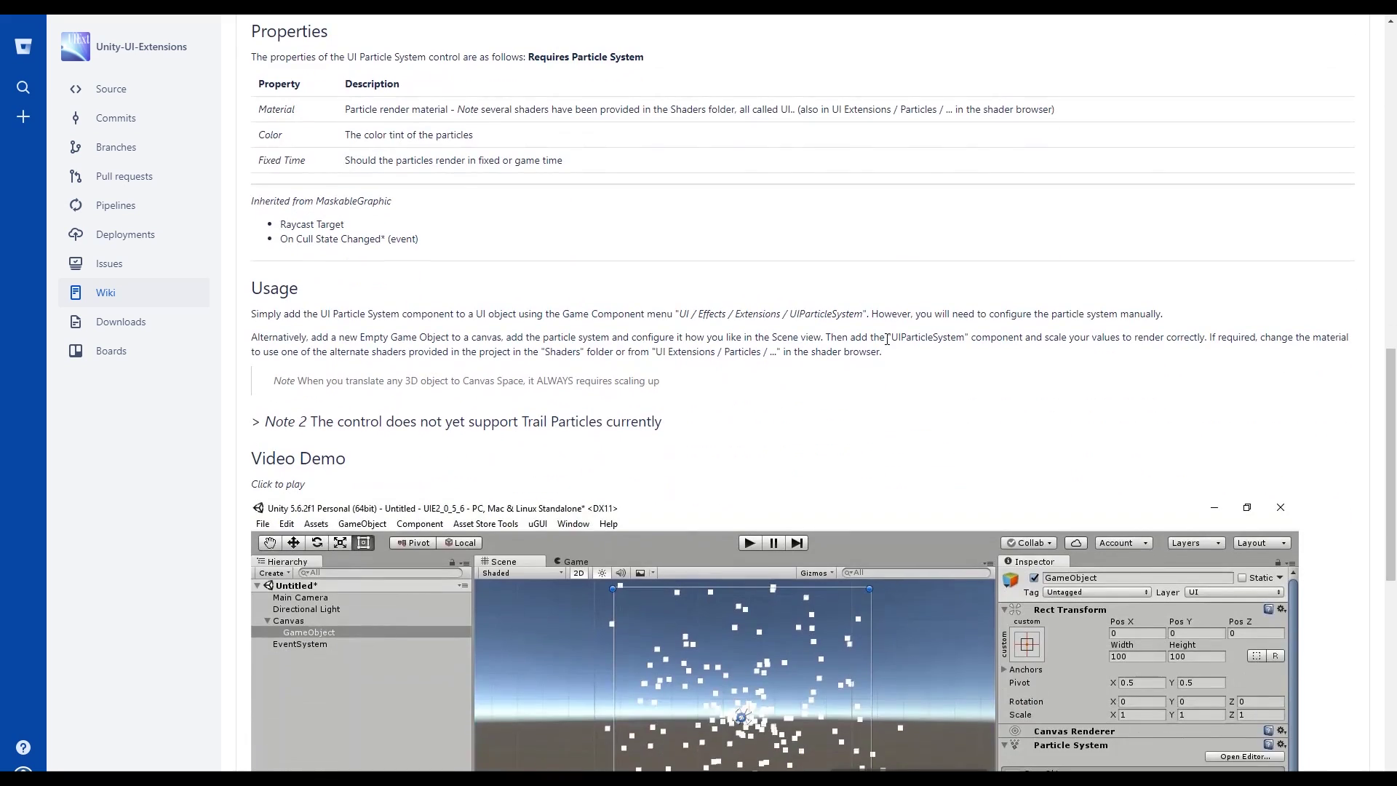
scroll(880, 352, down, 5)
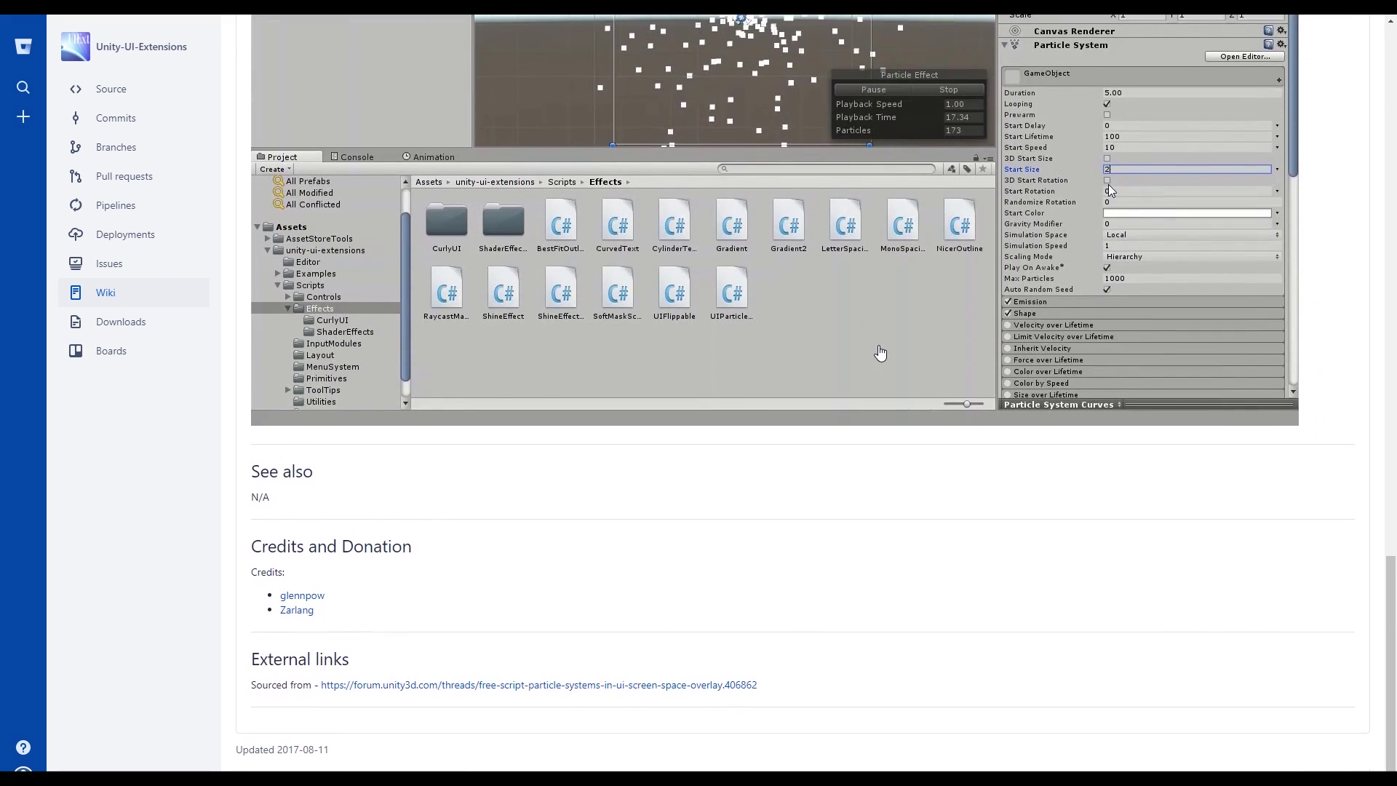
scroll(879, 353, up, 5)
scroll(879, 355, up, 20)
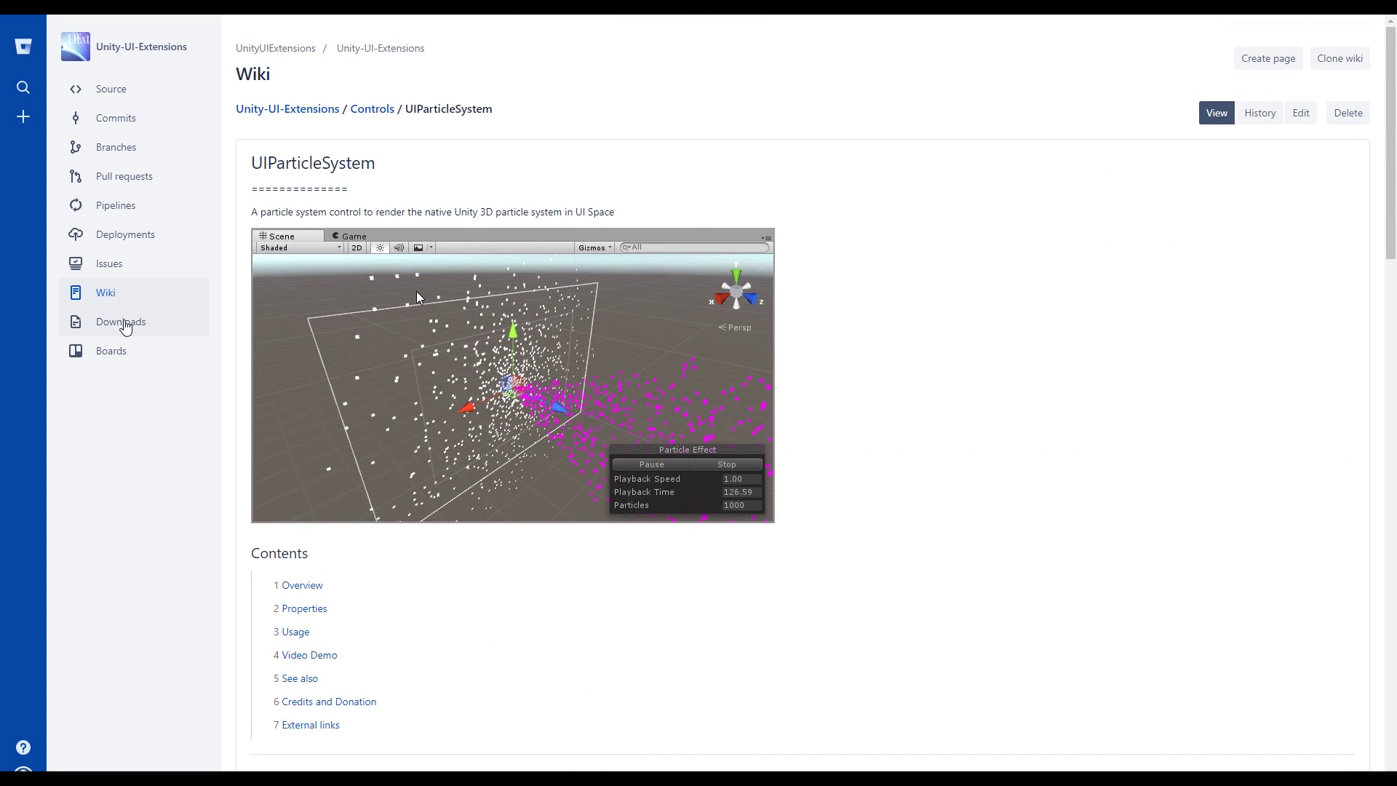
click(136, 320)
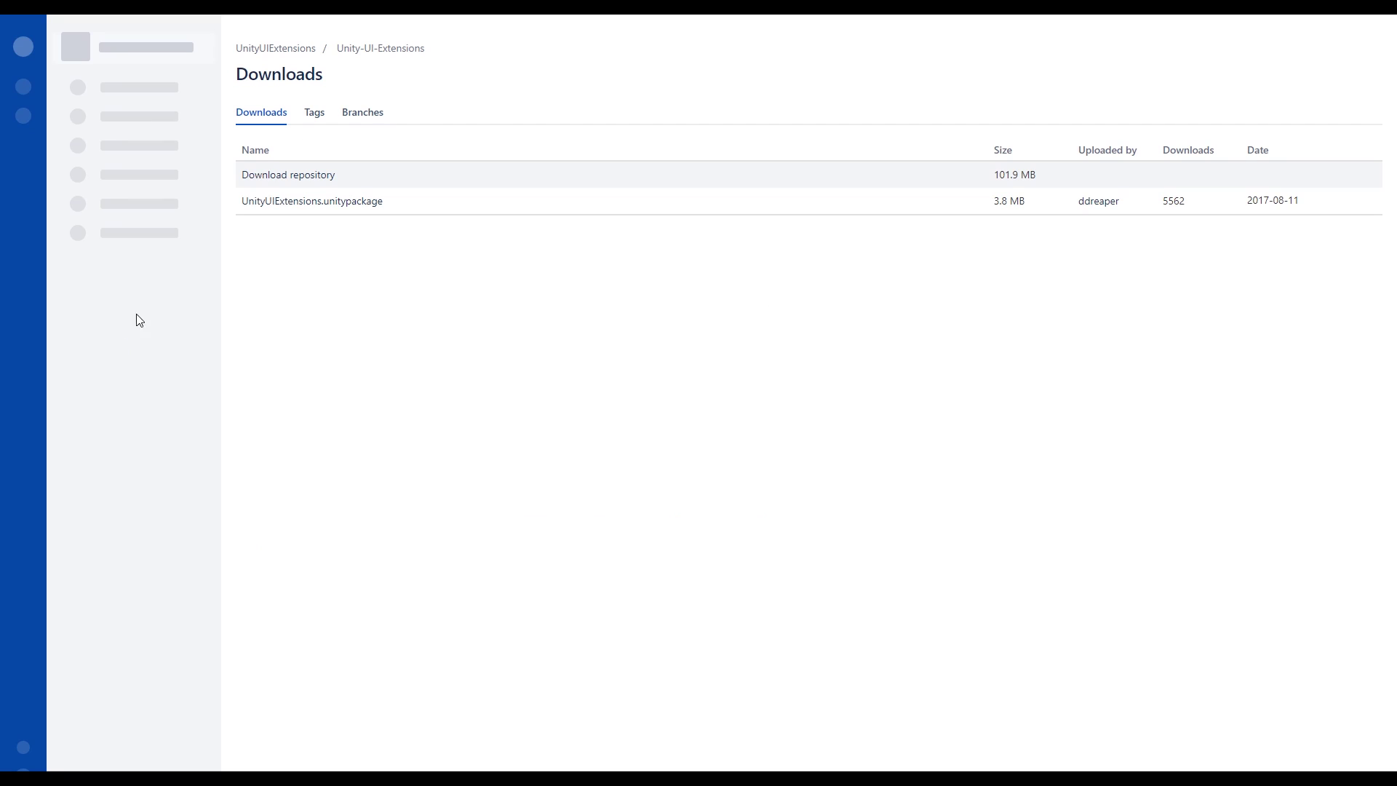
click(356, 207)
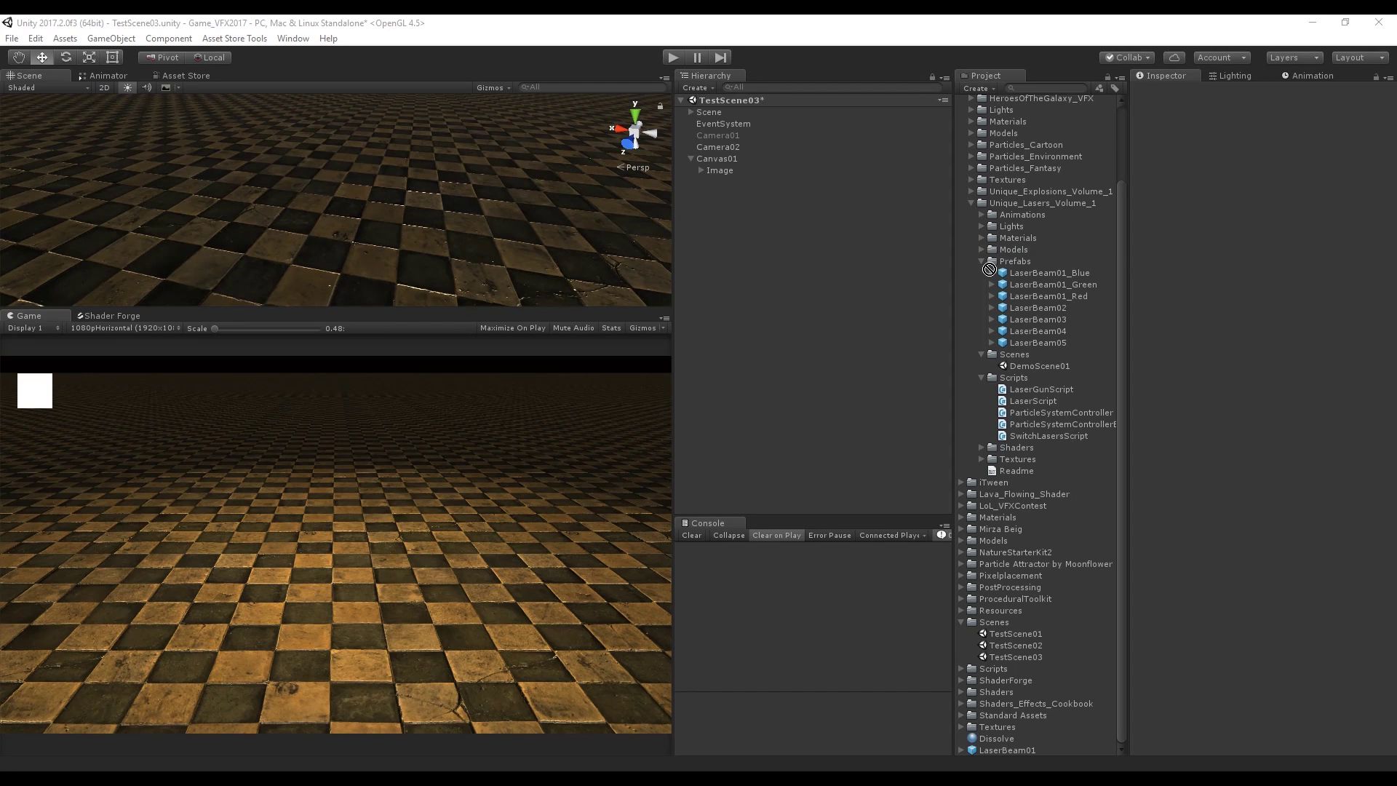
Bring the UnityUIExtensions package into the Unity project and exclude its Editor and Examples folders from the import
drag(989, 269, 959, 139)
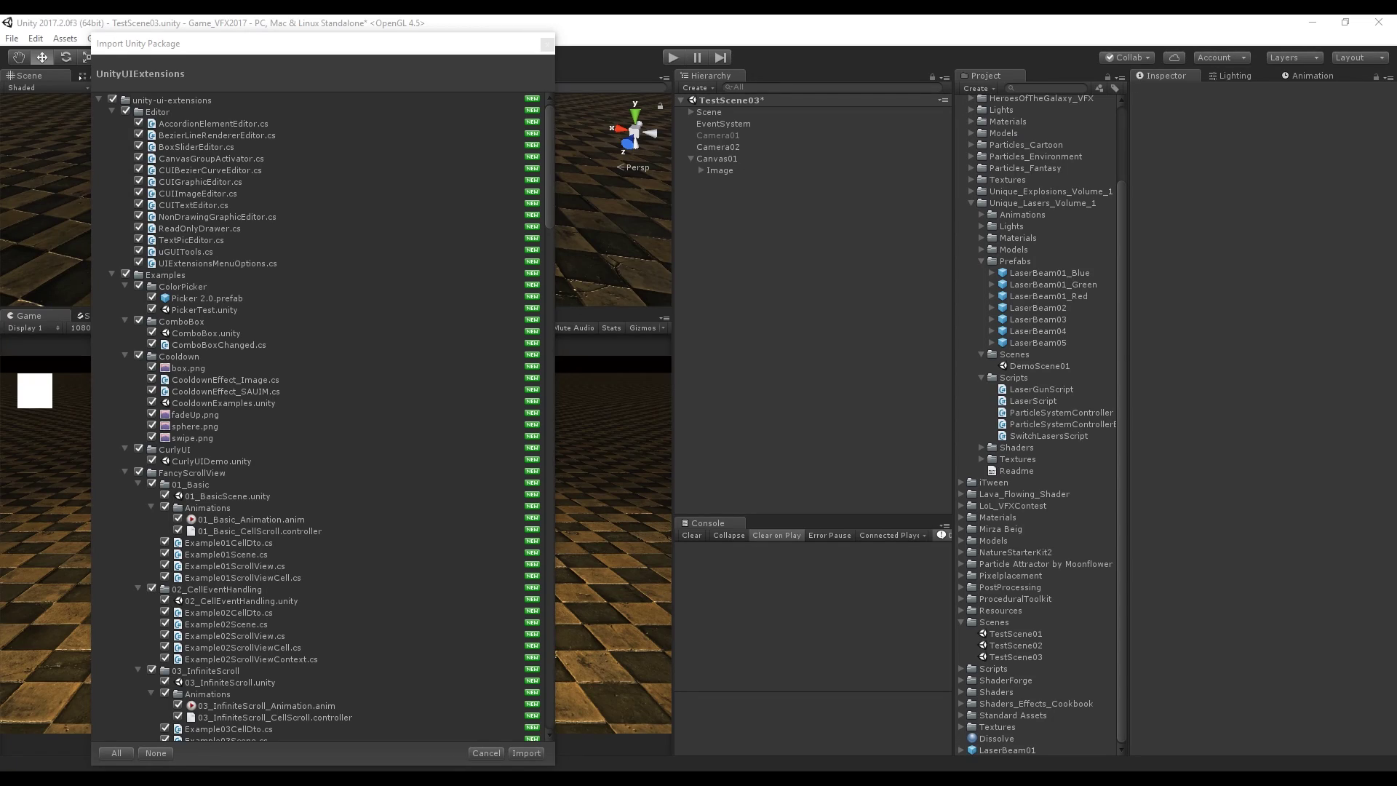
click(111, 112)
click(110, 122)
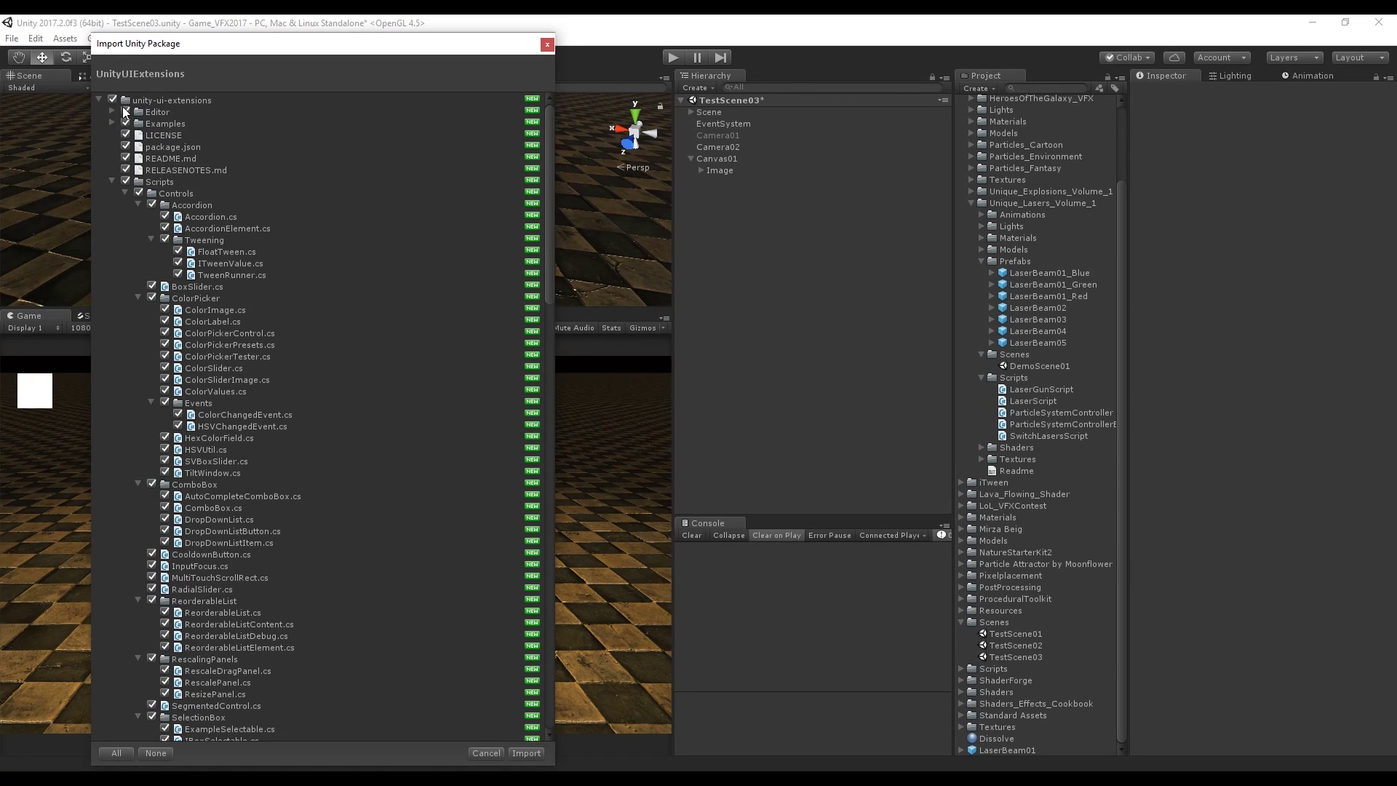
click(126, 111)
click(126, 123)
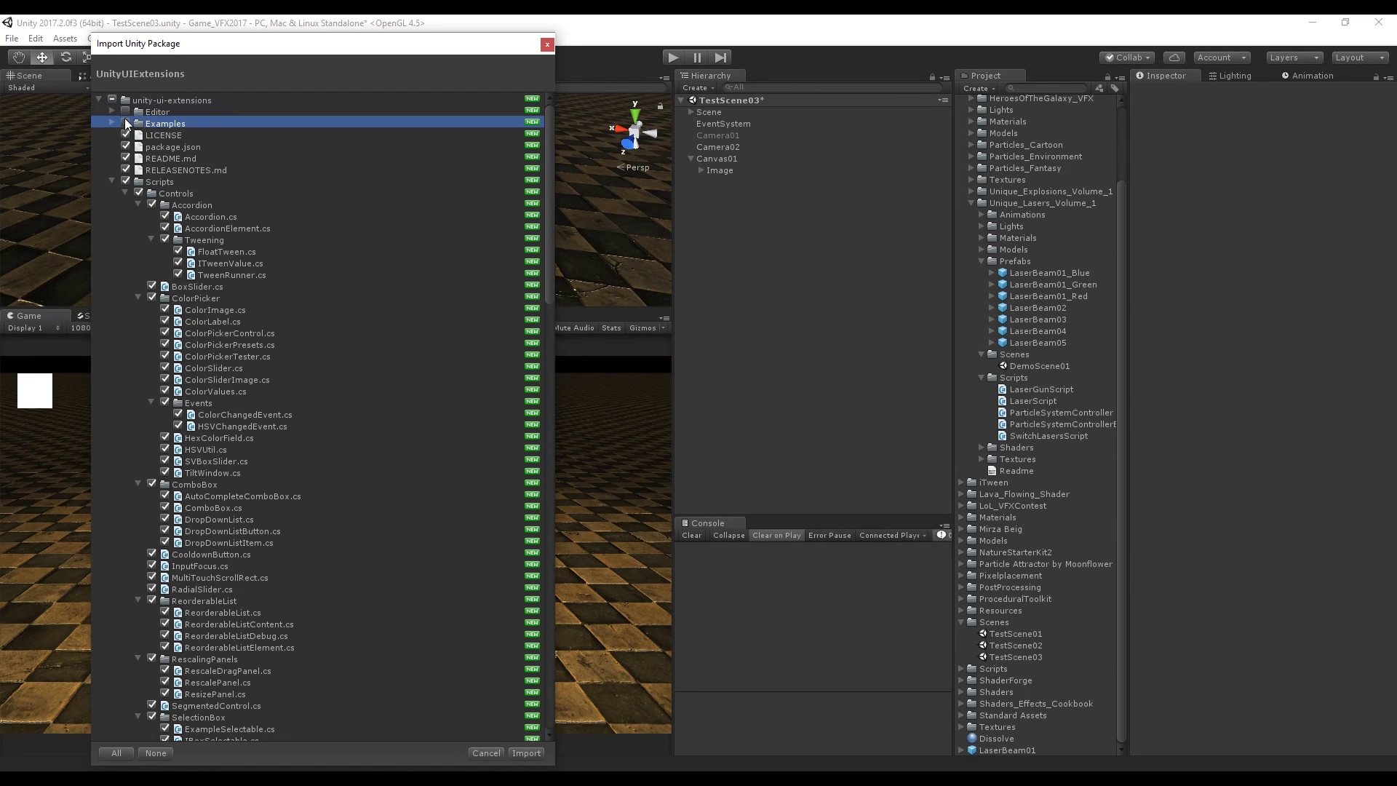
Exclude everything in the package's Scripts folder from the import except UIParticleSystem.cs
click(126, 181)
click(124, 193)
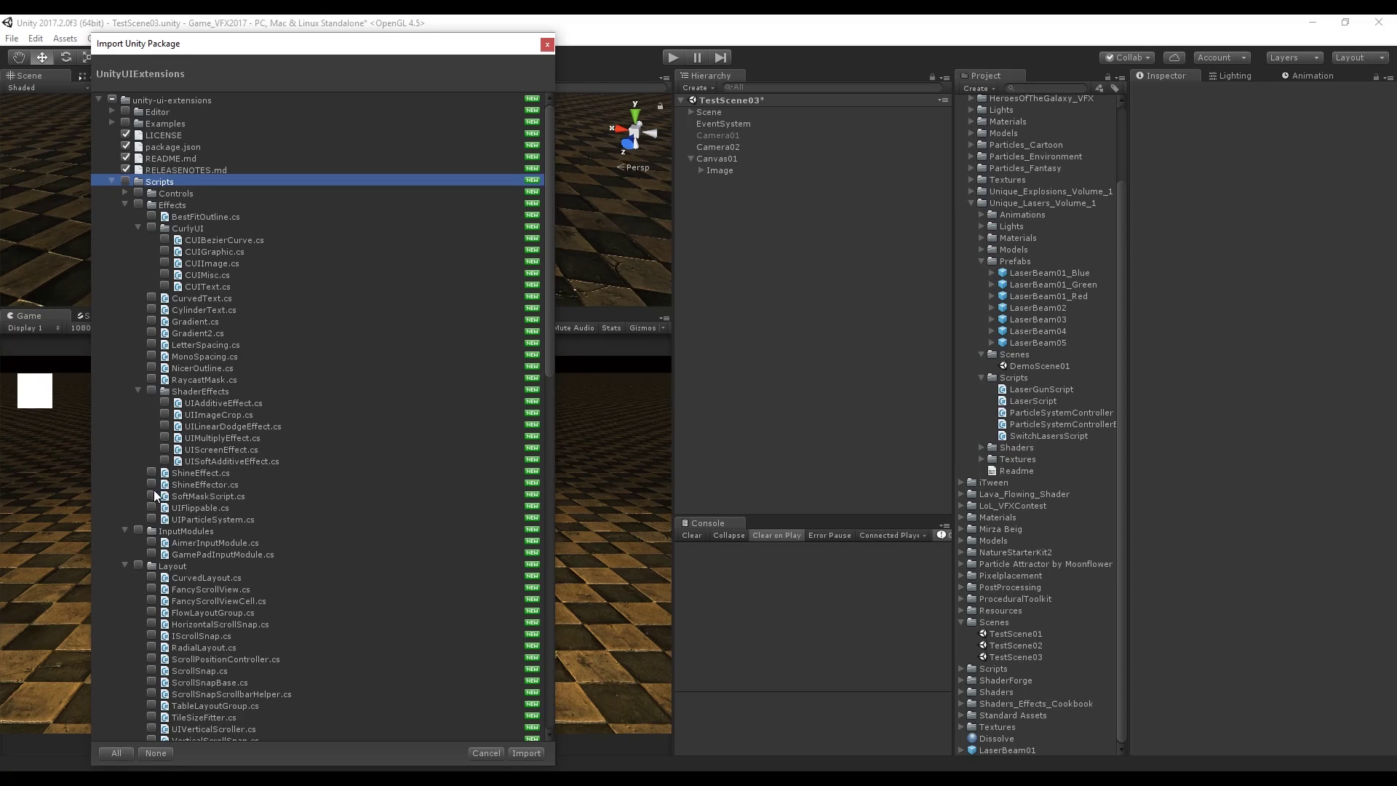
click(152, 519)
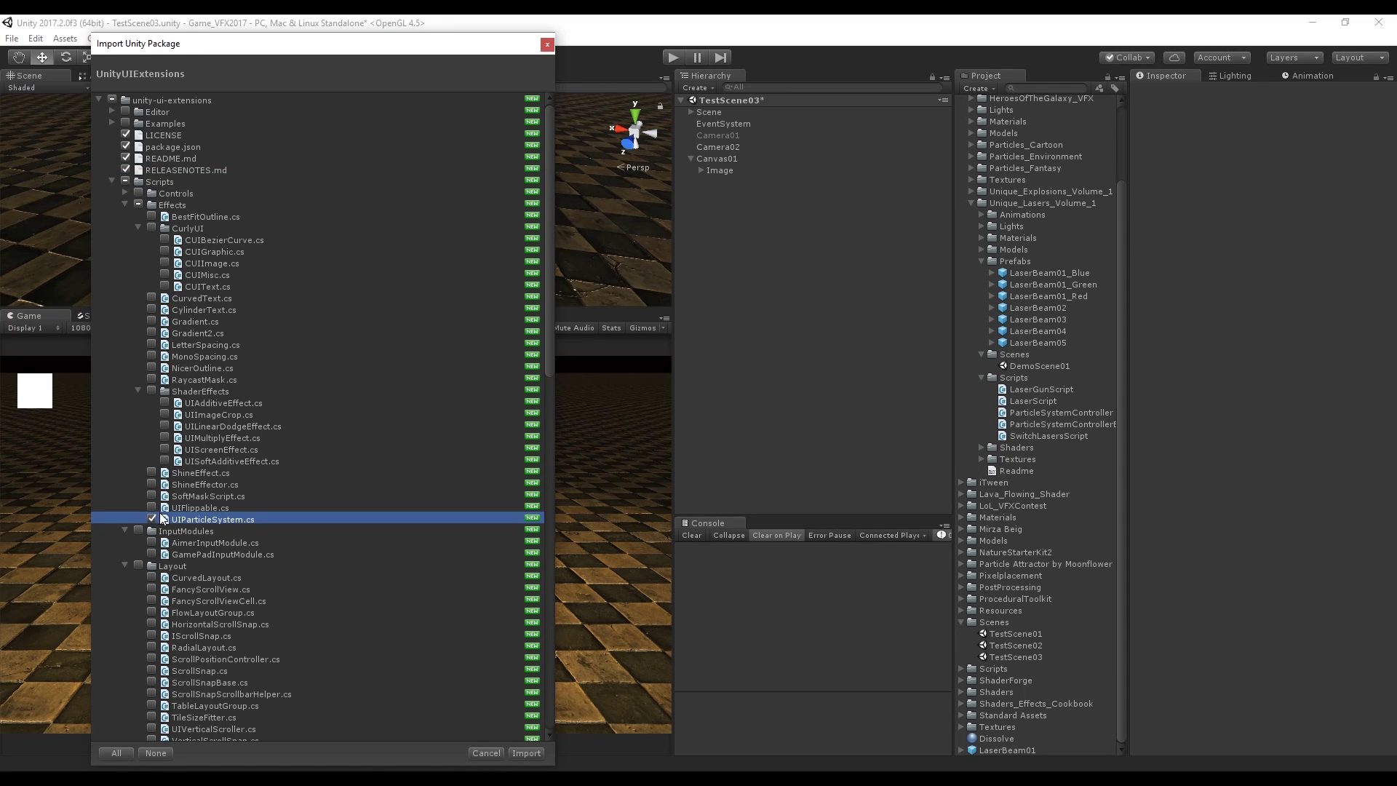
click(112, 182)
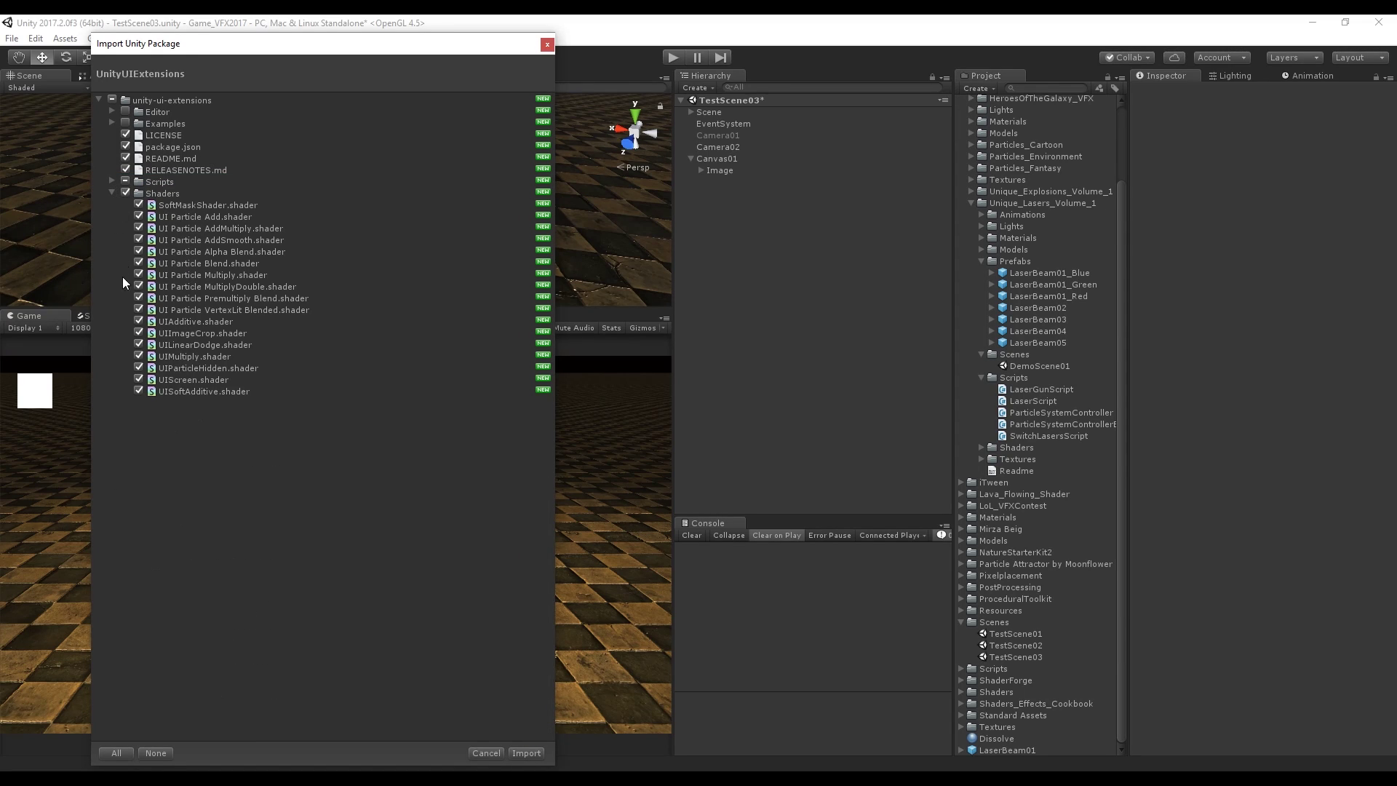
Exclude the SoftMaskShader, UIAdditive, UIImageCrop, UILinearDodge, UIMultiply, UIParticleHidden and UIScreen shaders, and import the remaining selected files
click(138, 321)
click(138, 332)
click(138, 344)
click(138, 355)
click(138, 367)
click(138, 379)
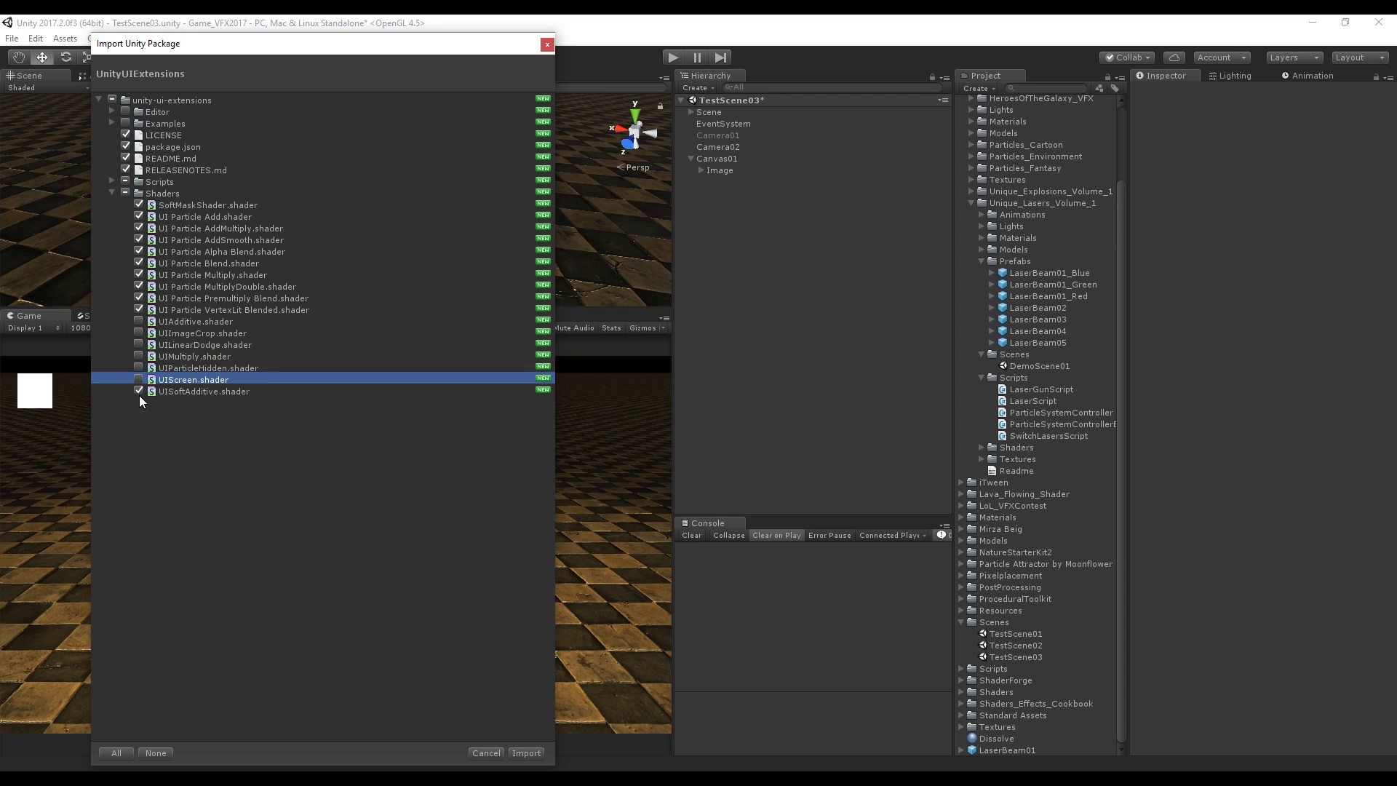
click(138, 205)
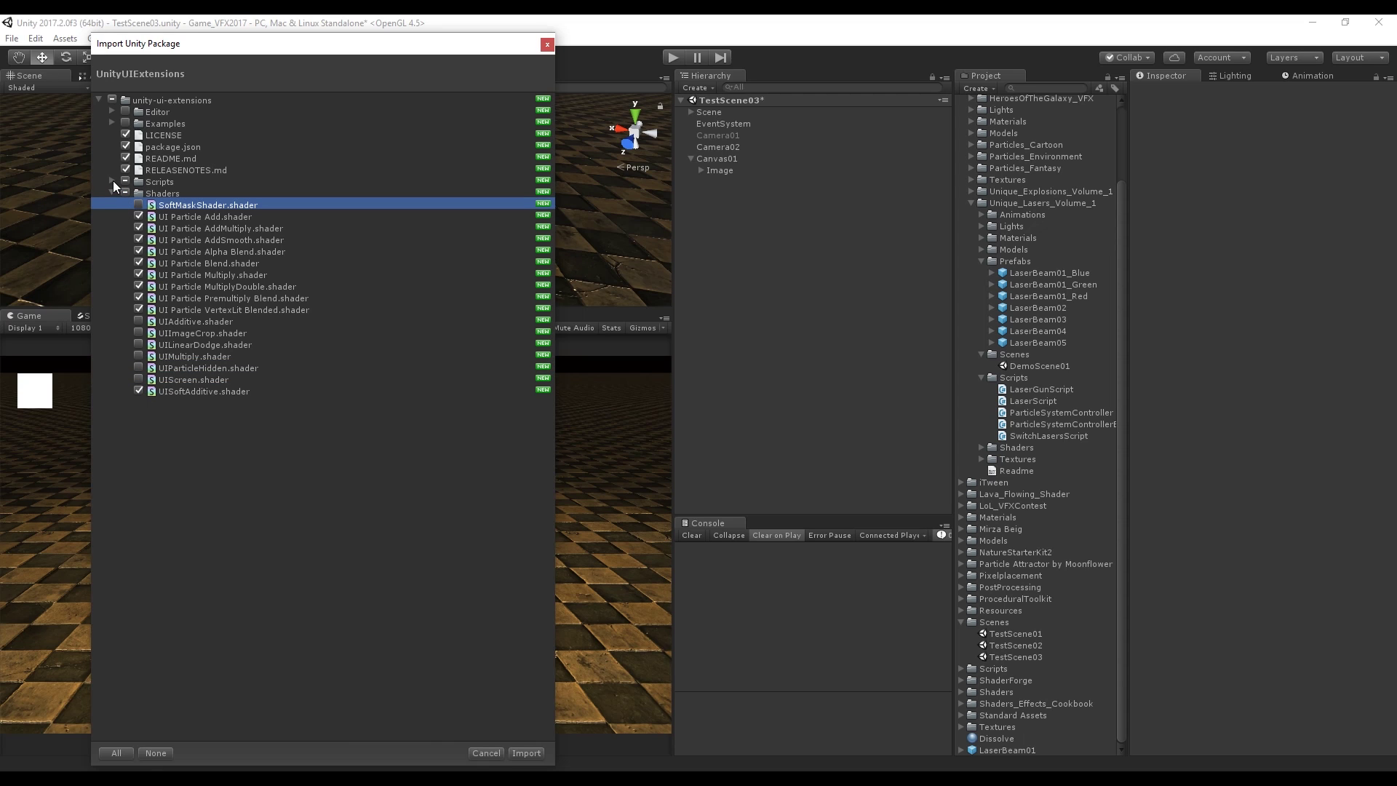
click(527, 753)
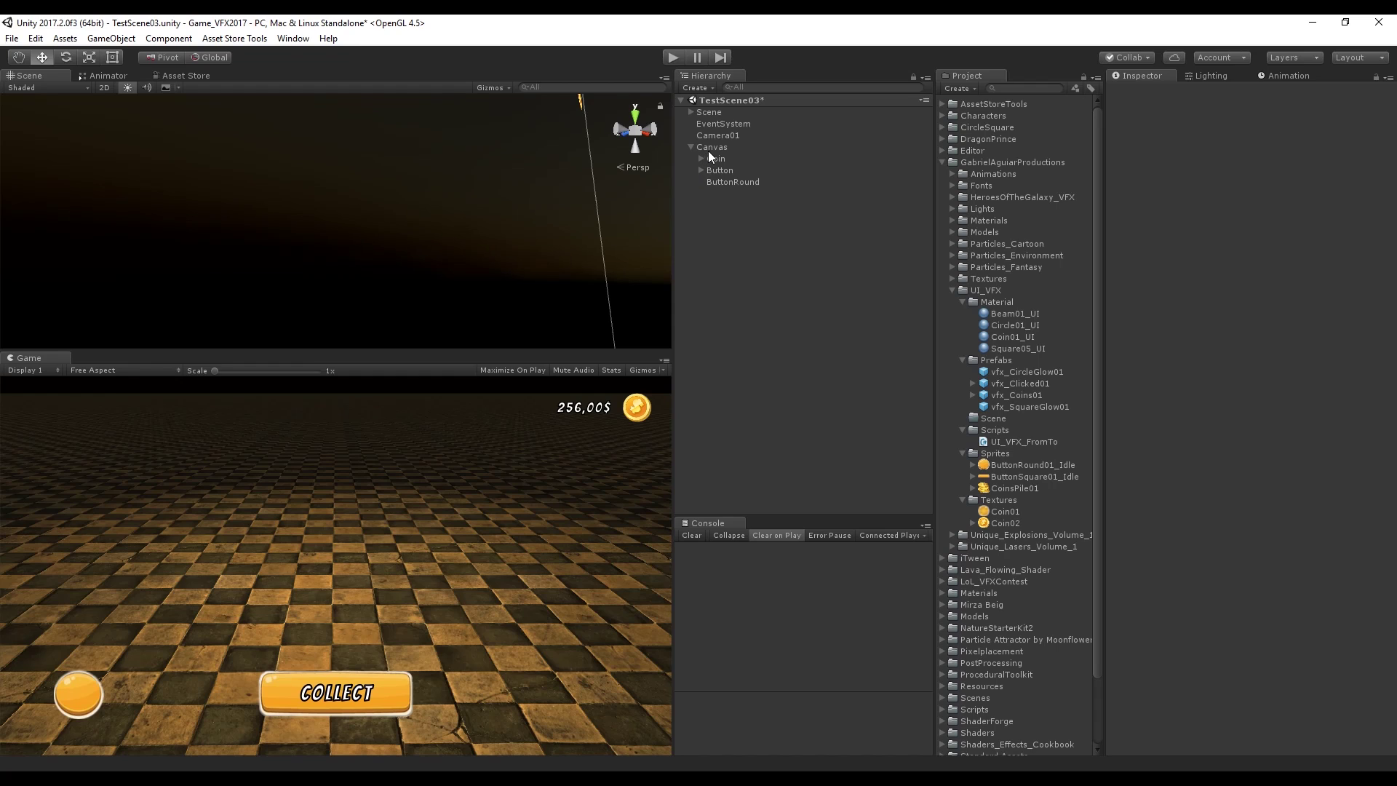
Add a Particle System as a child of the Canvas's Button object
click(710, 149)
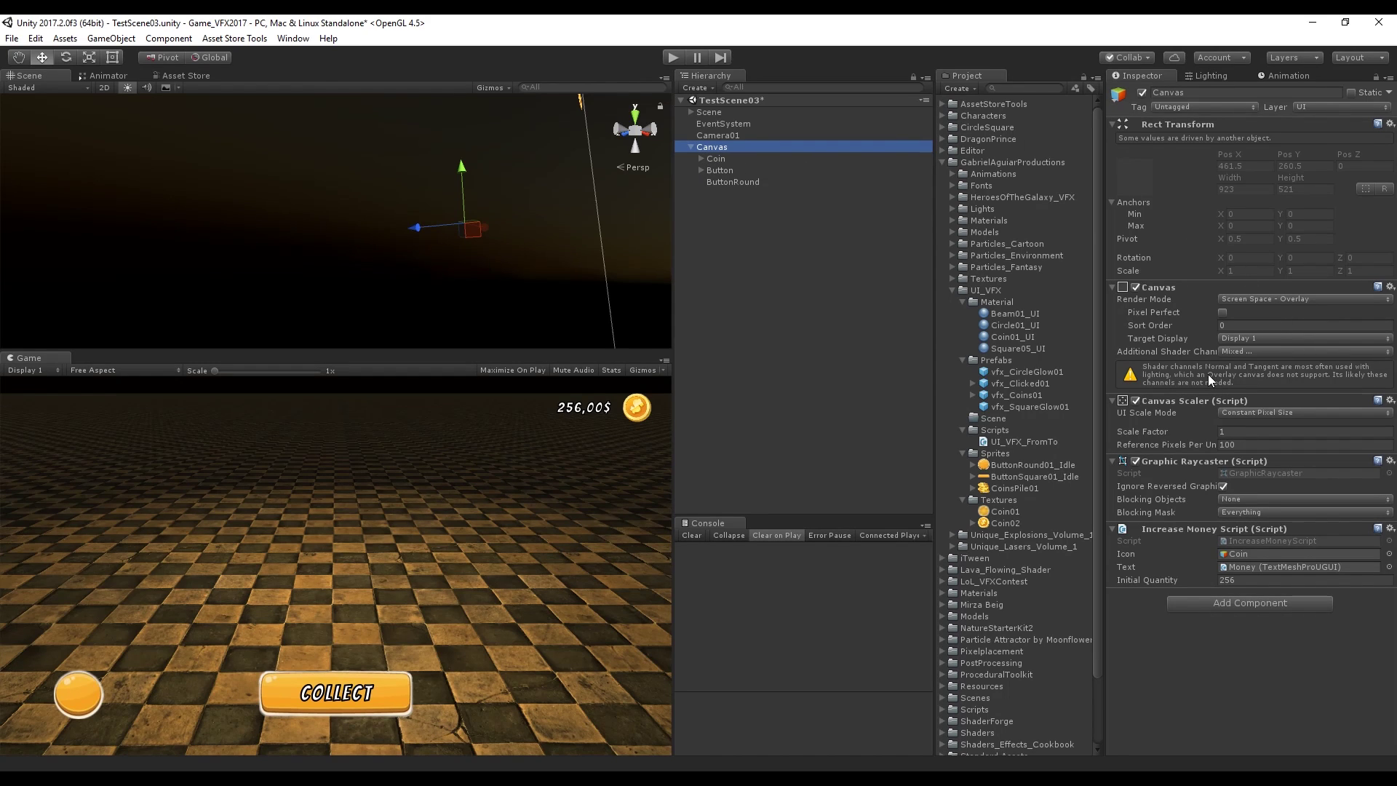
right_drag(393, 240, 517, 179)
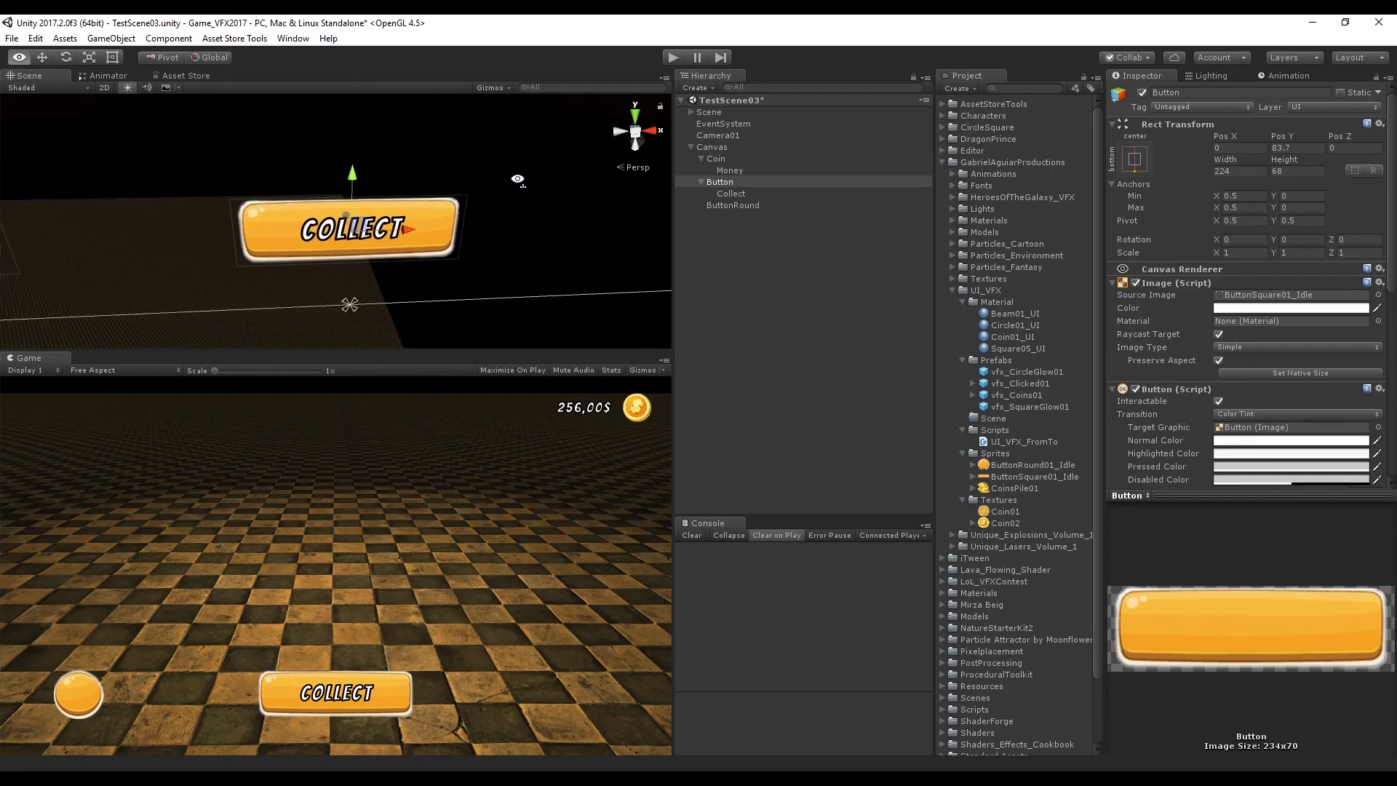
alt+drag(517, 179, 545, 178)
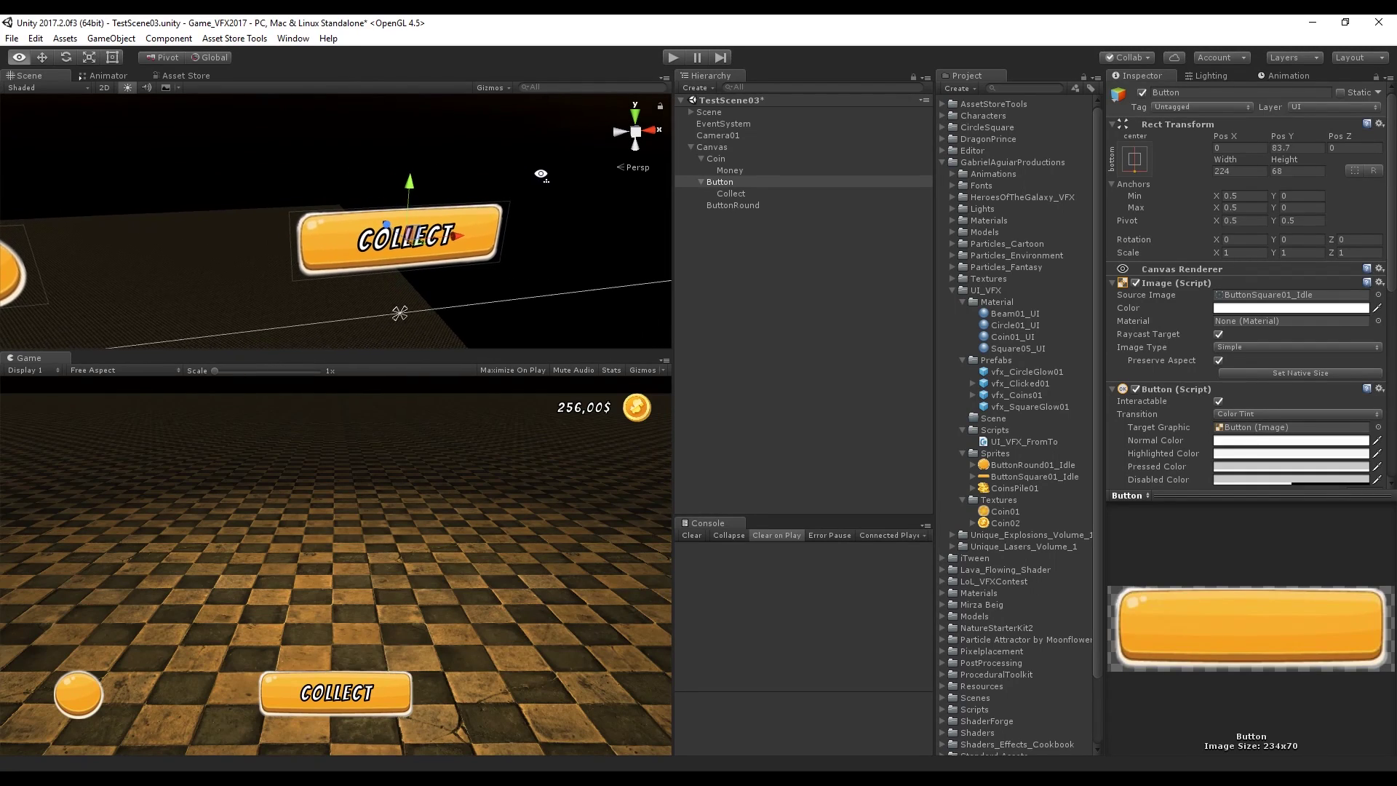
right_click(714, 182)
mouse_move(761, 369)
click(647, 367)
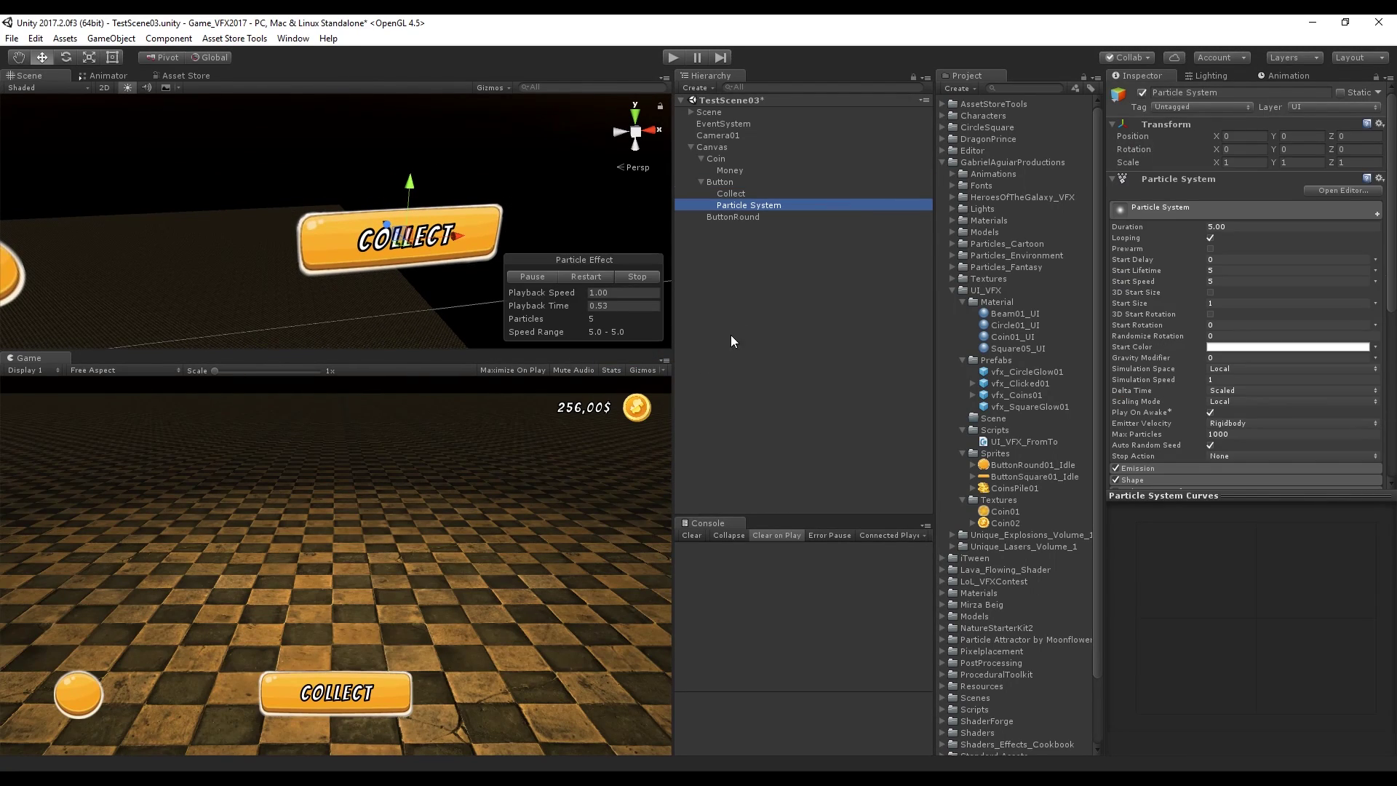
Rename the new particle system under Button as vfx_SquareGlow02
click(1175, 88)
text(vfx_Square)
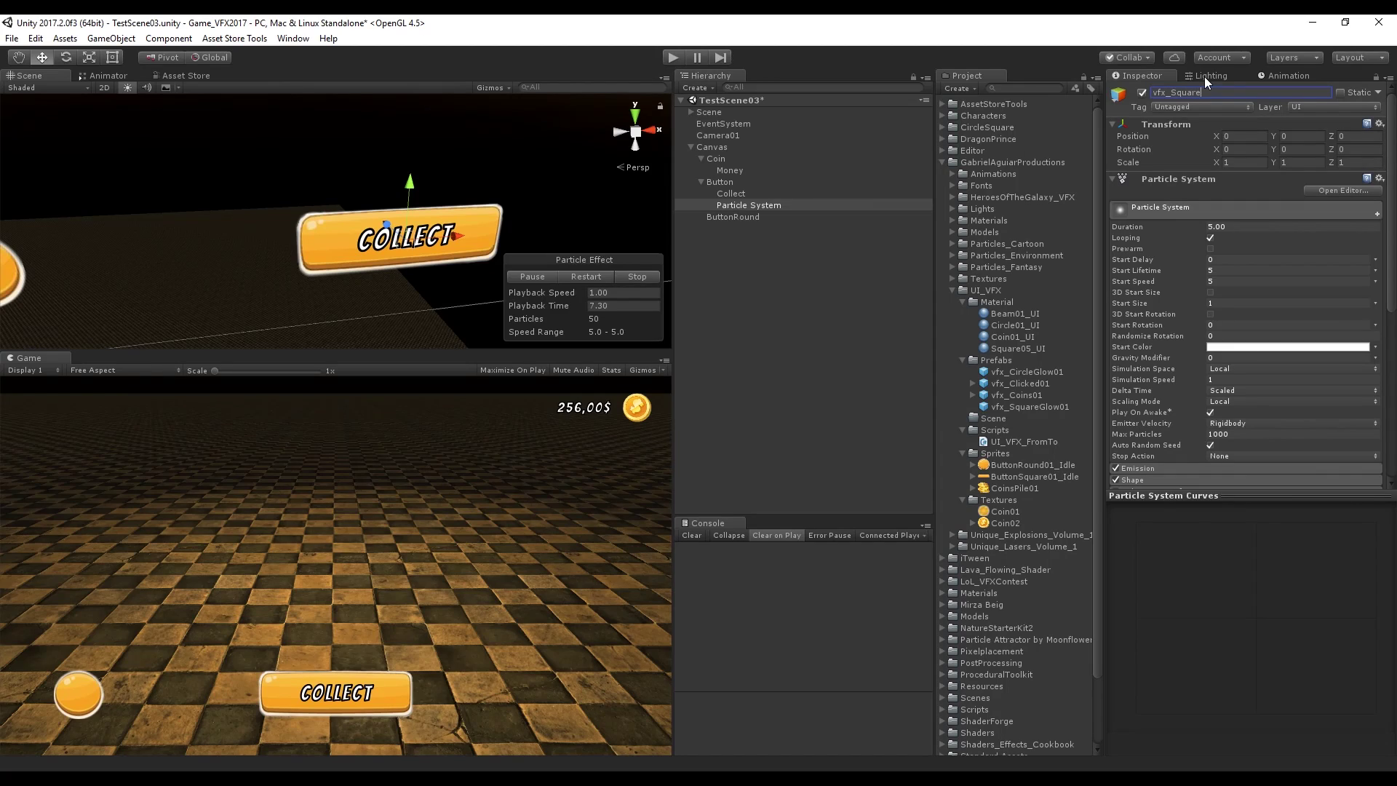
text(Glow02)
key(Return)
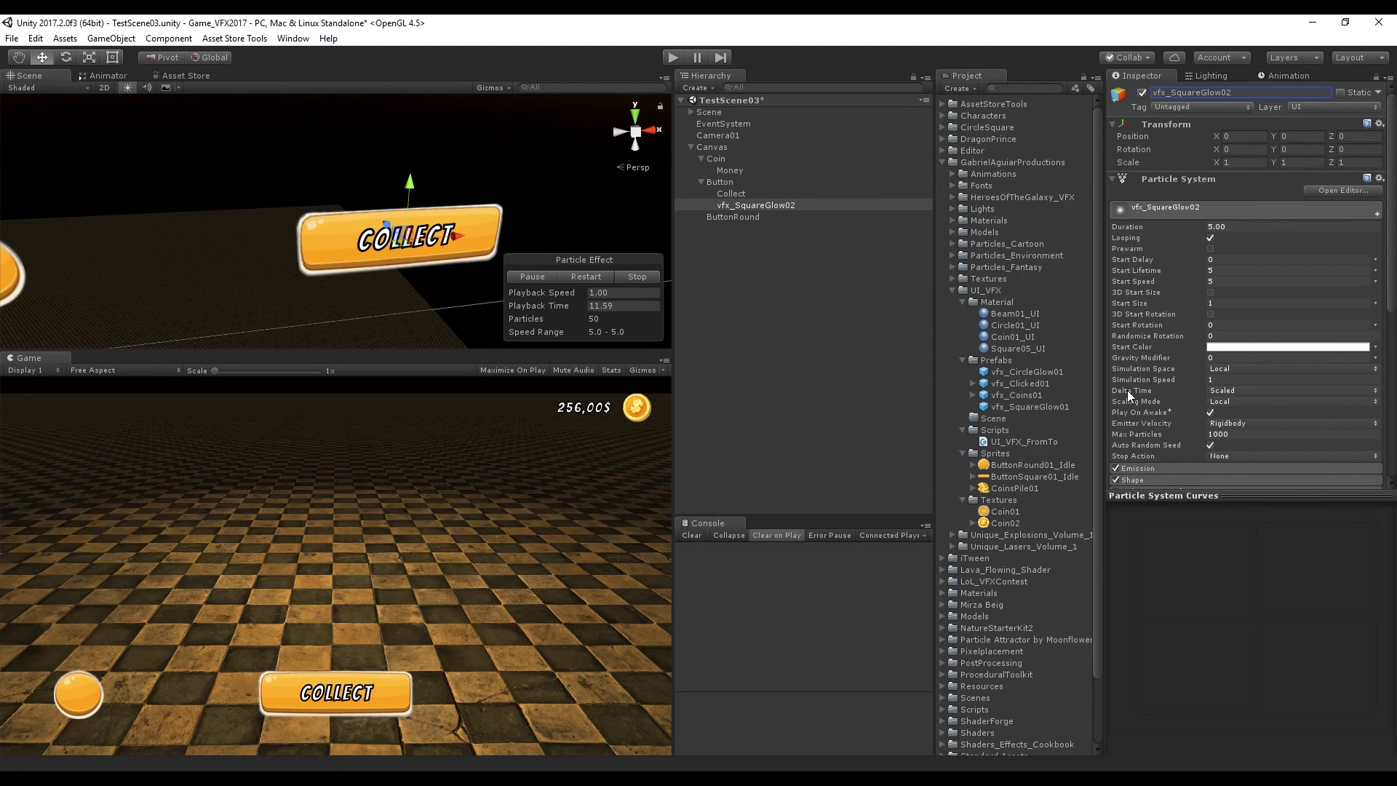
Set the particle system's Start Size to 10000 and compare its rendering in the Scene and Game views
drag(1216, 495, 1225, 549)
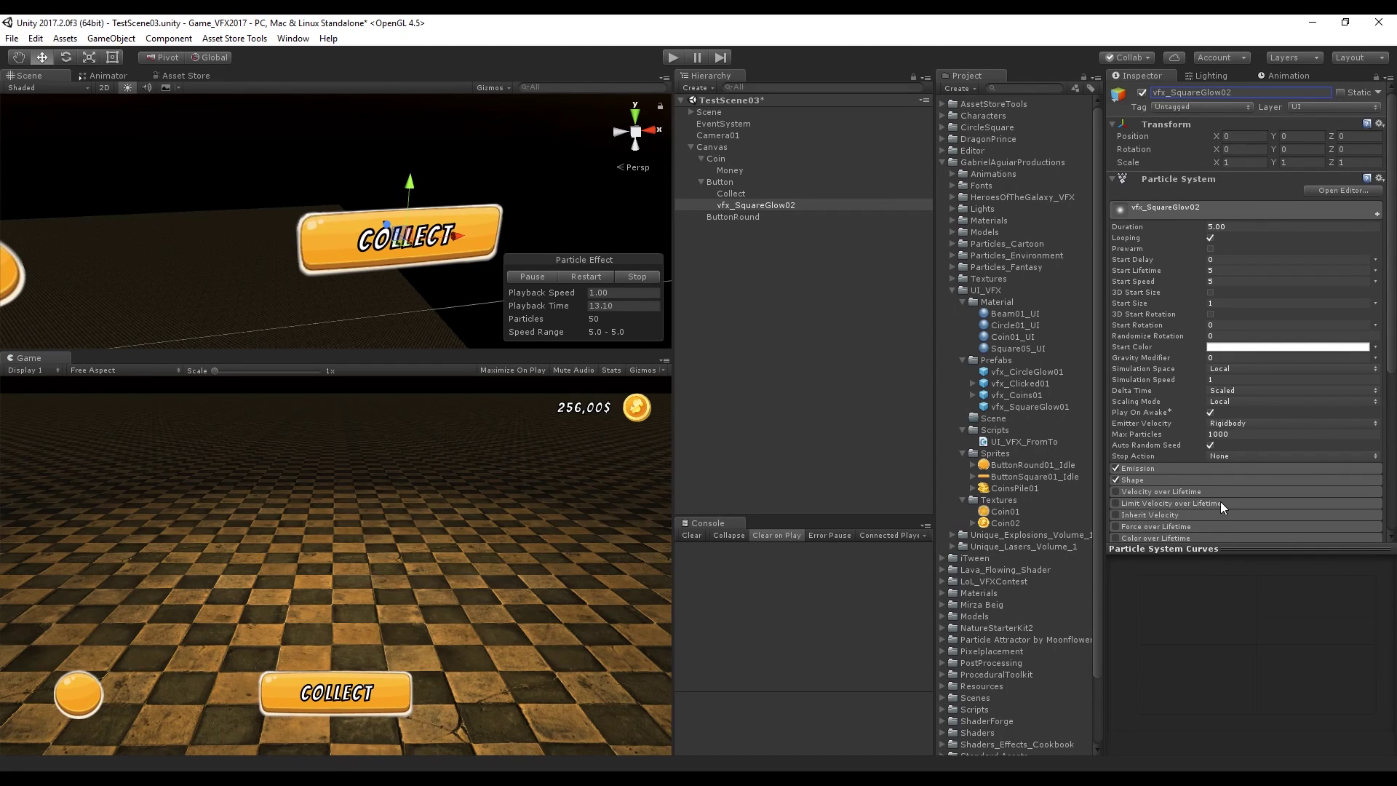
click(1230, 301)
text(10000)
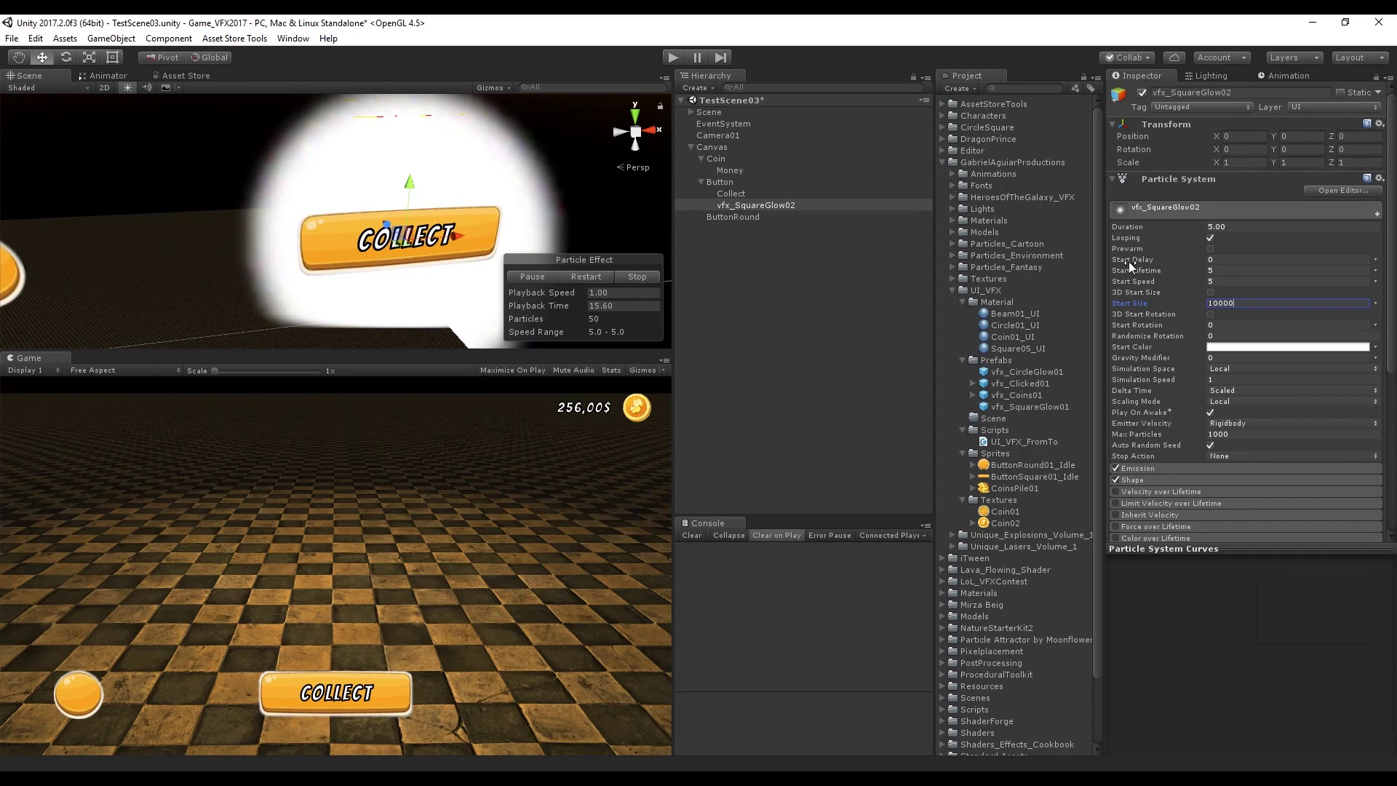
scroll(394, 231, down, 18)
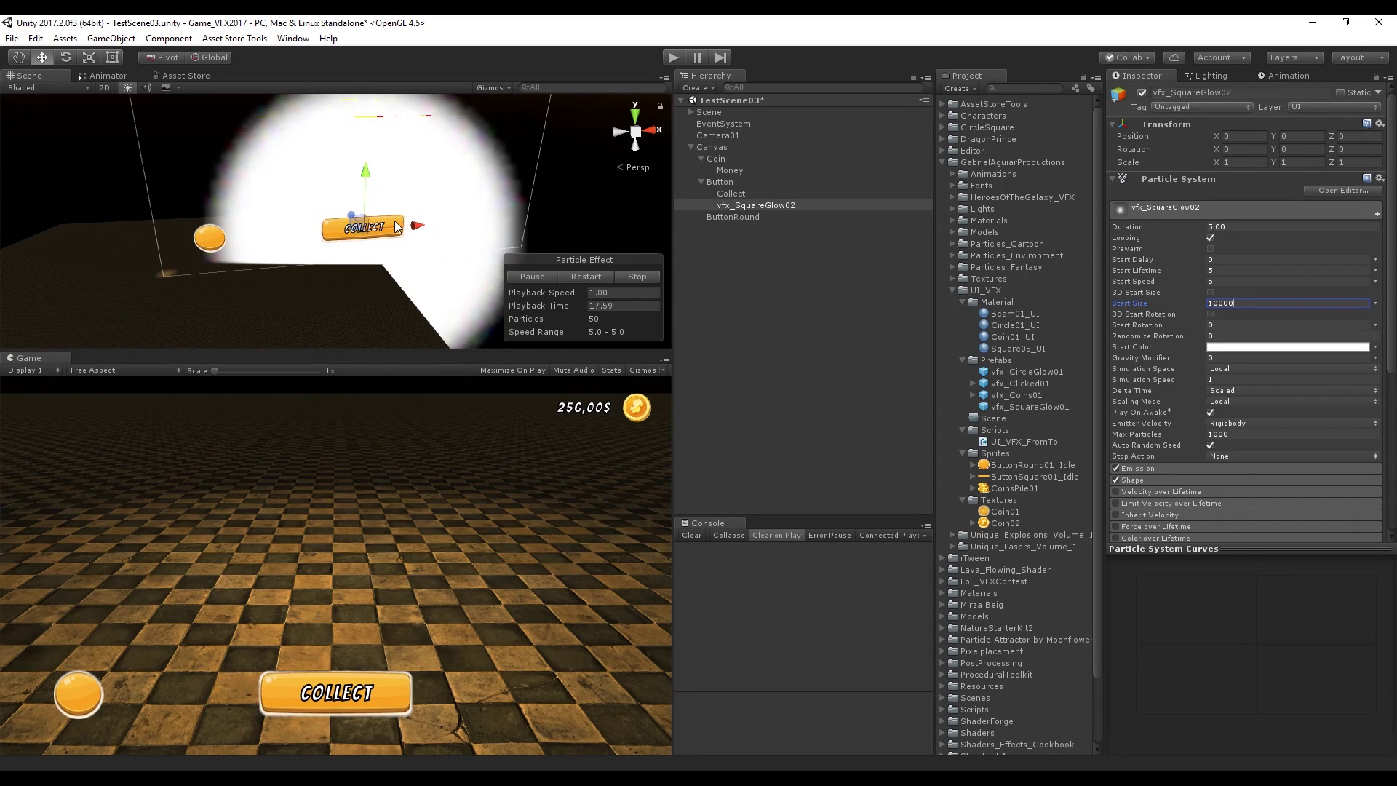
scroll(403, 187, up, 8)
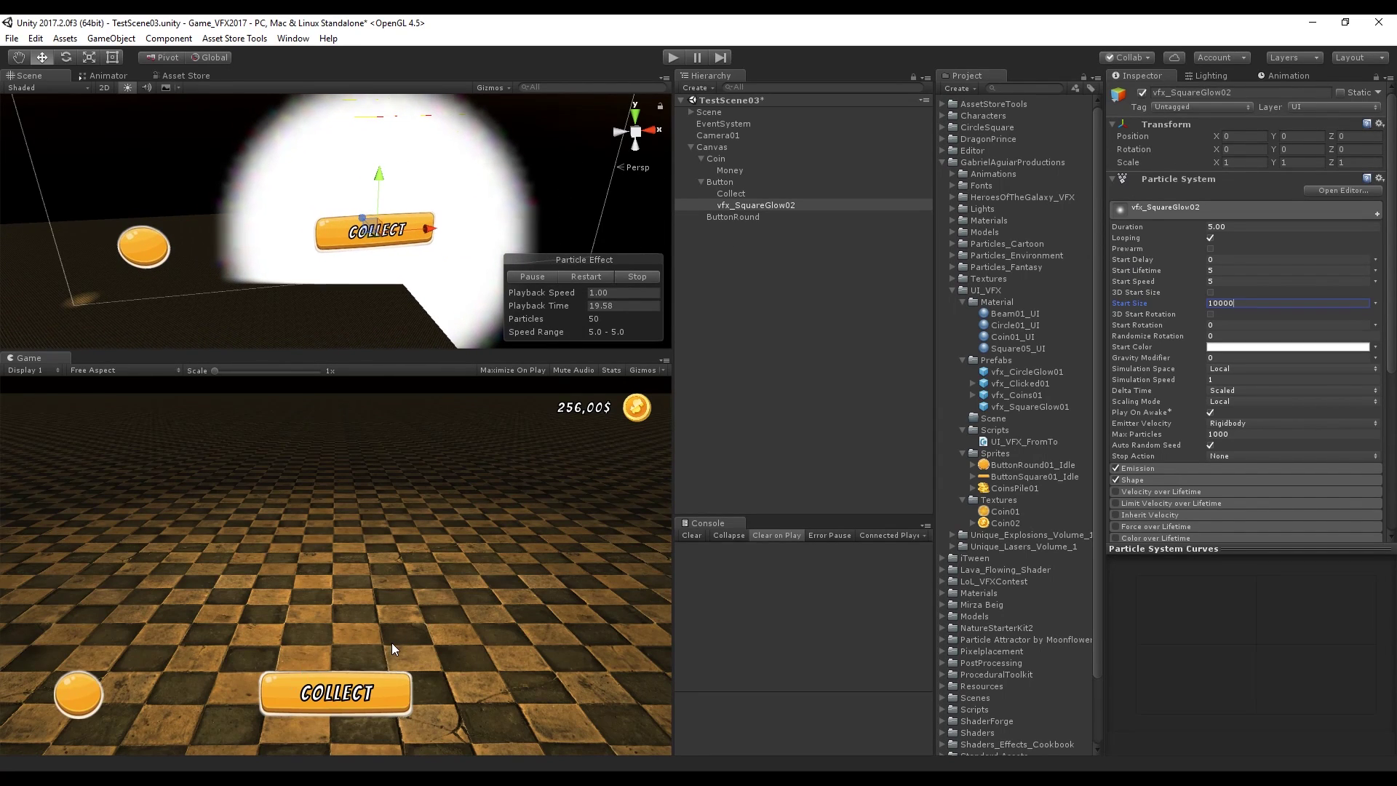
Add the UIParticleSystem script component to vfx_SquareGlow02
scroll(1250, 509, down, 5)
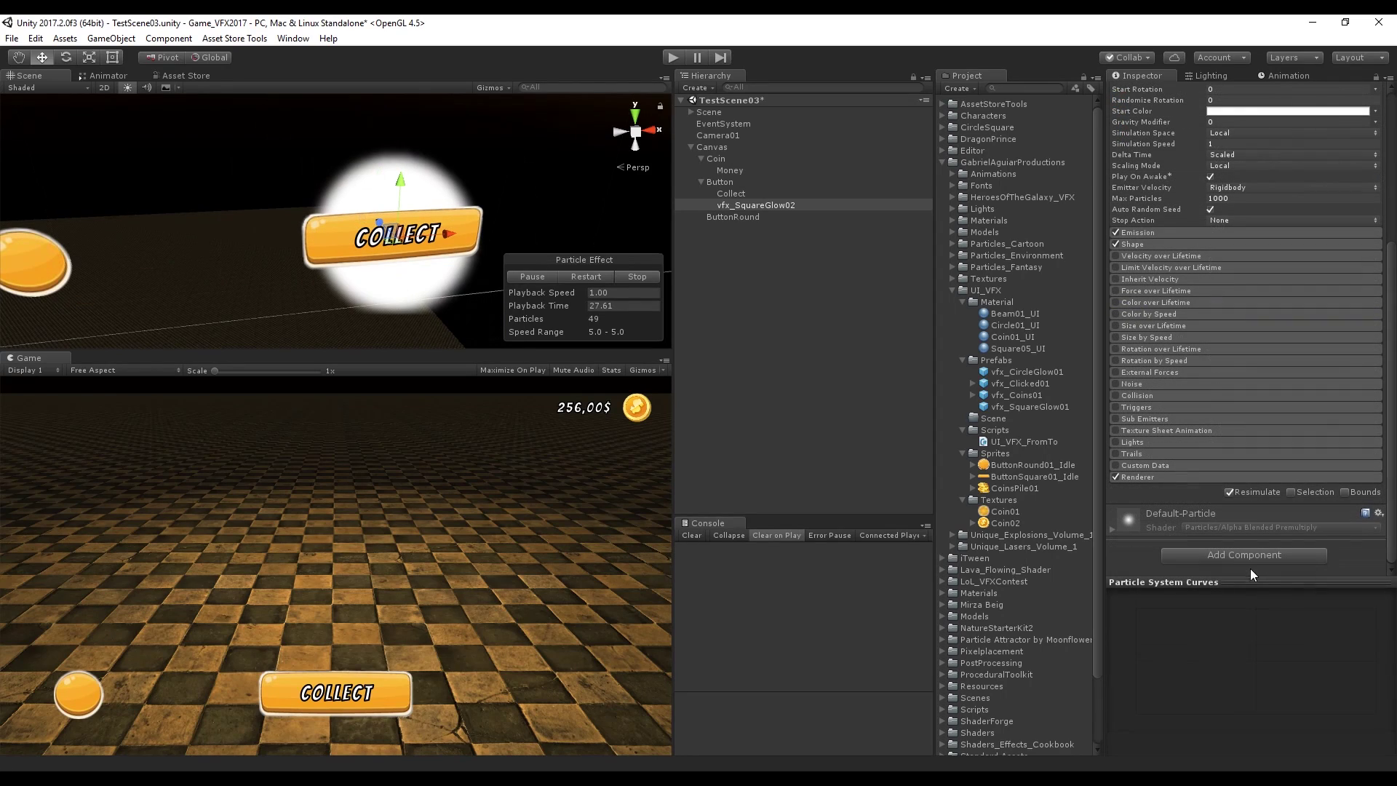
click(1251, 560)
text(uip)
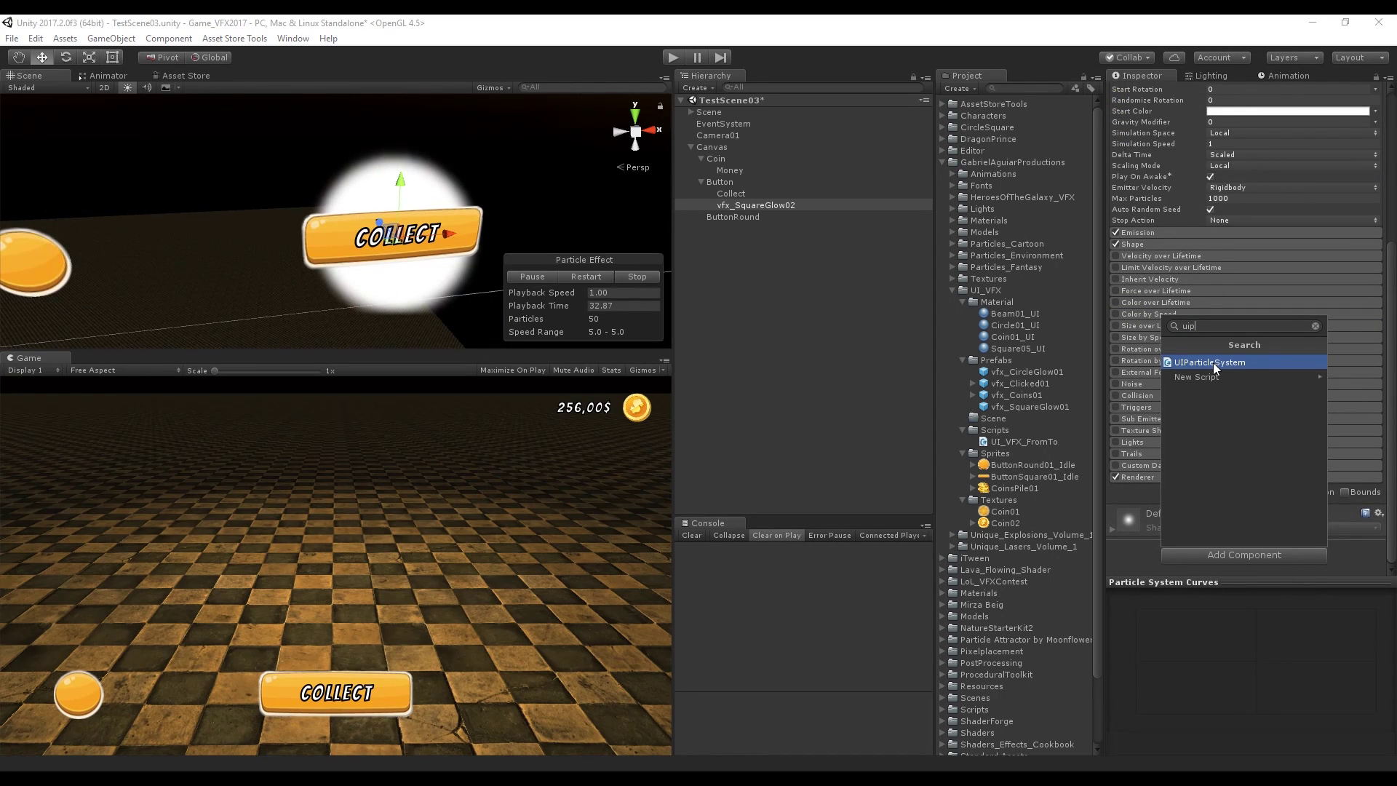
click(1209, 362)
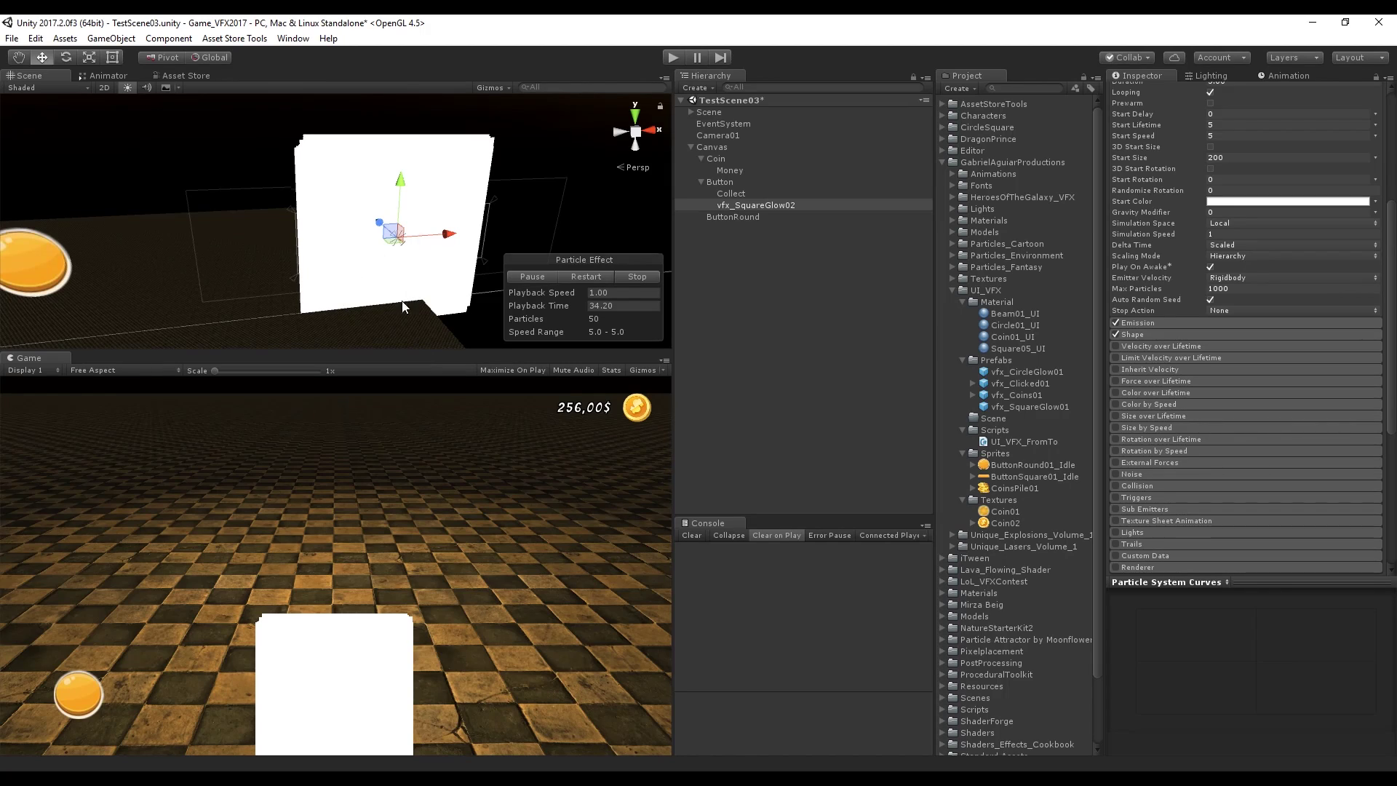
Compare the glow's rendering with the Renderer module enabled and disabled, leave it disabled, and expand its settings
scroll(1324, 407, down, 6)
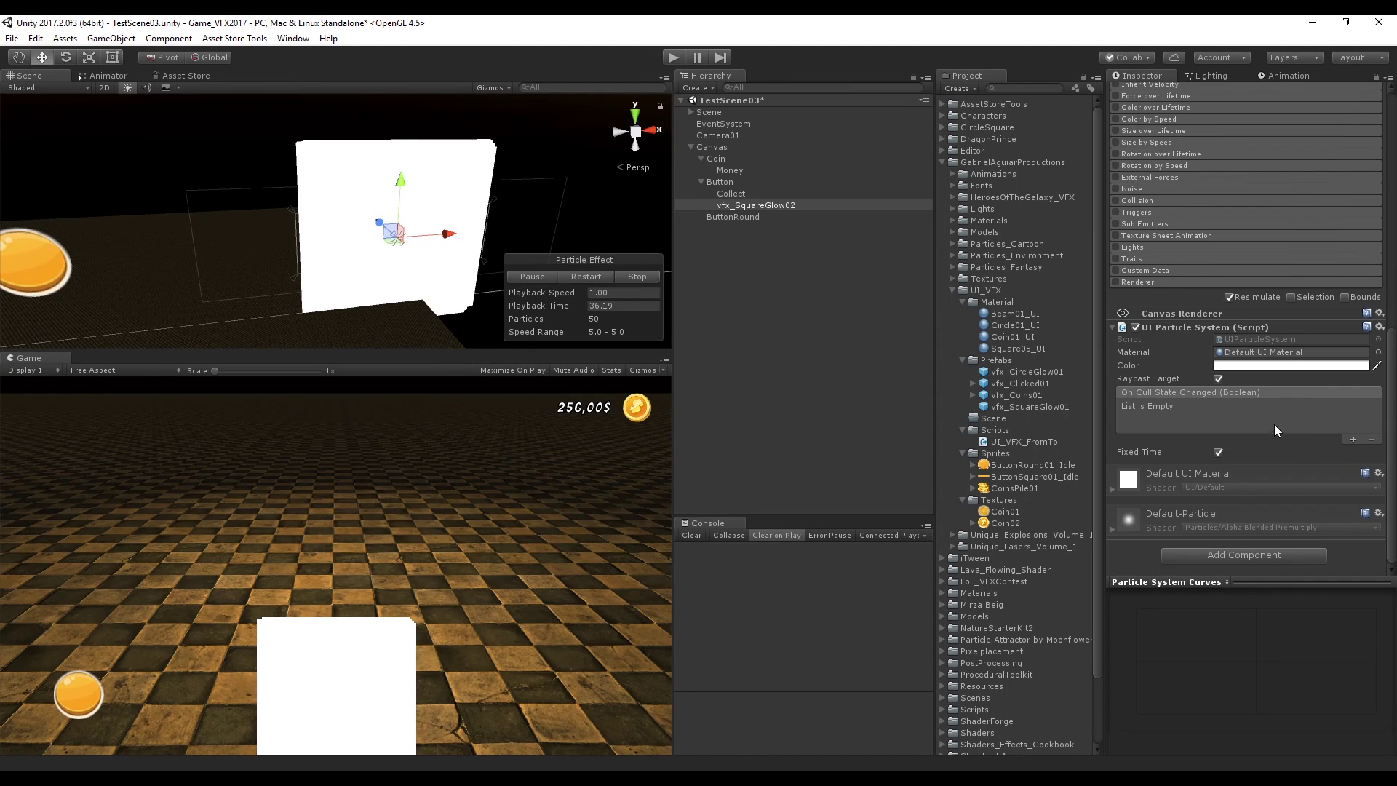
scroll(1273, 425, up, 2)
scroll(1159, 360, up, 3)
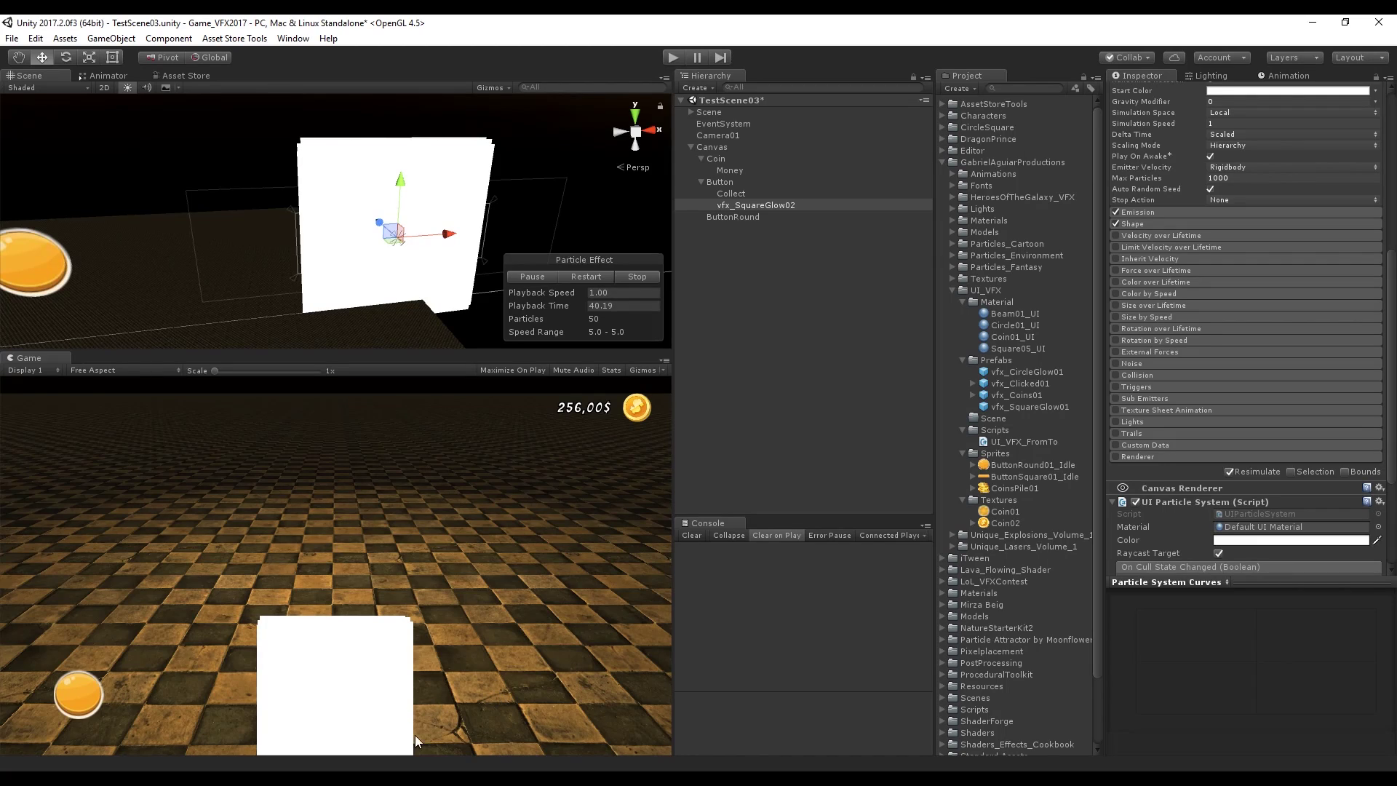
scroll(1237, 515, down, 3)
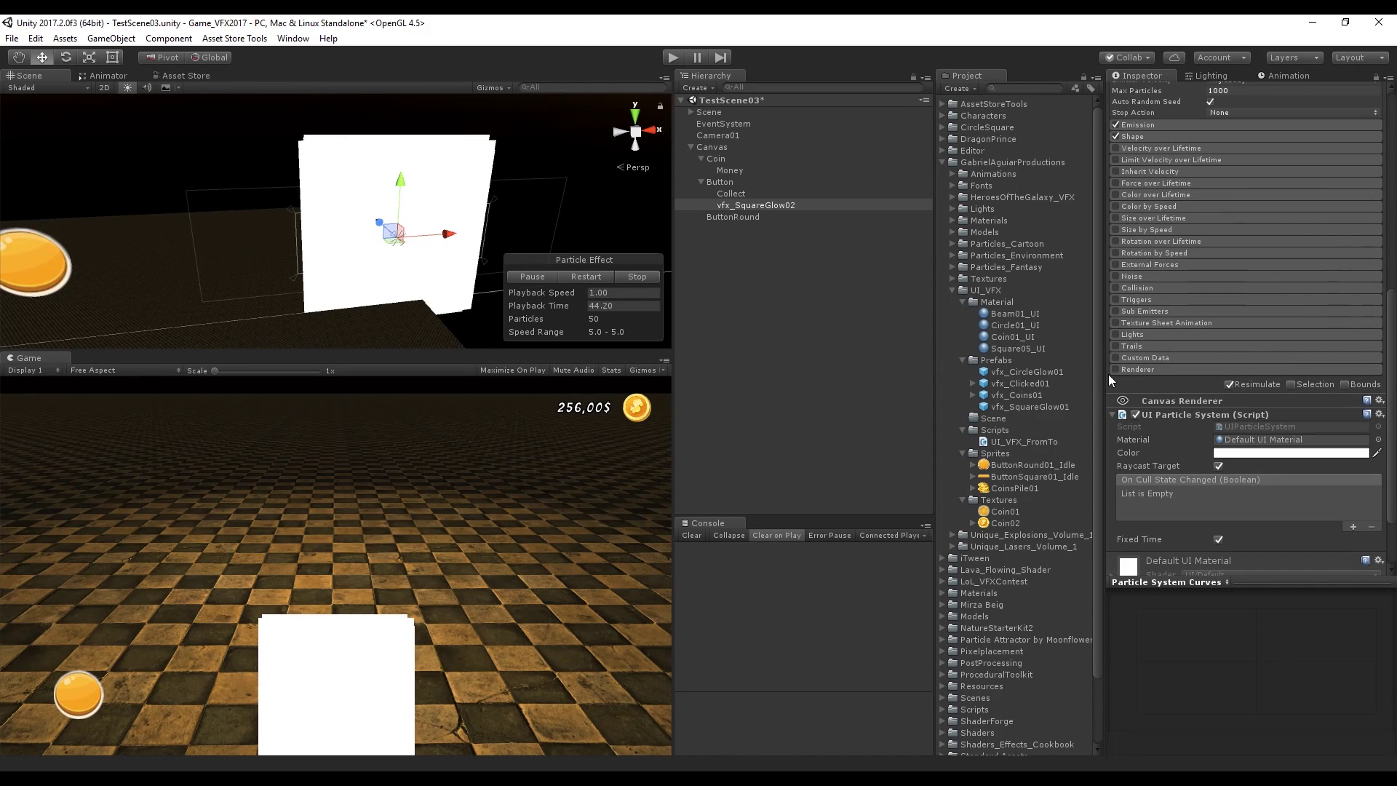
click(1115, 370)
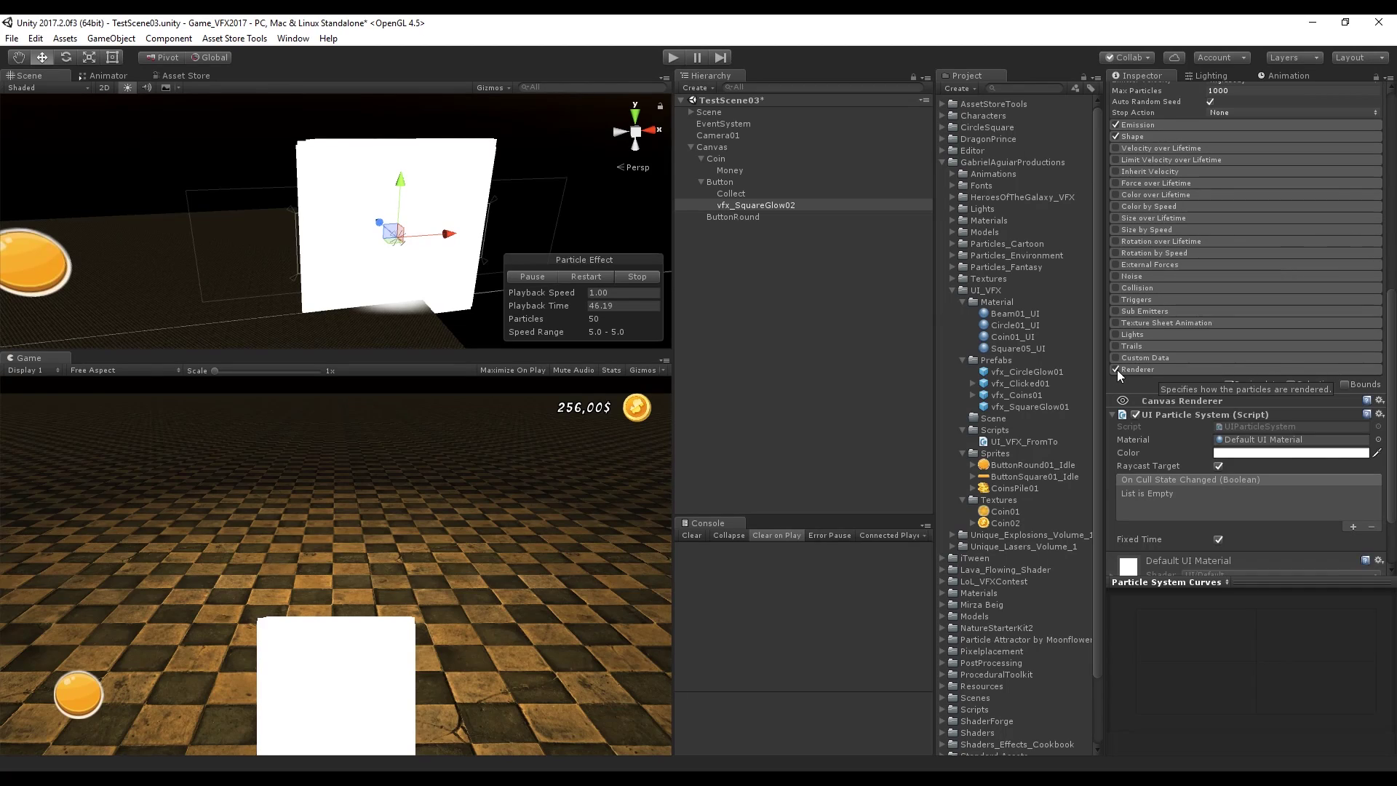
click(1115, 370)
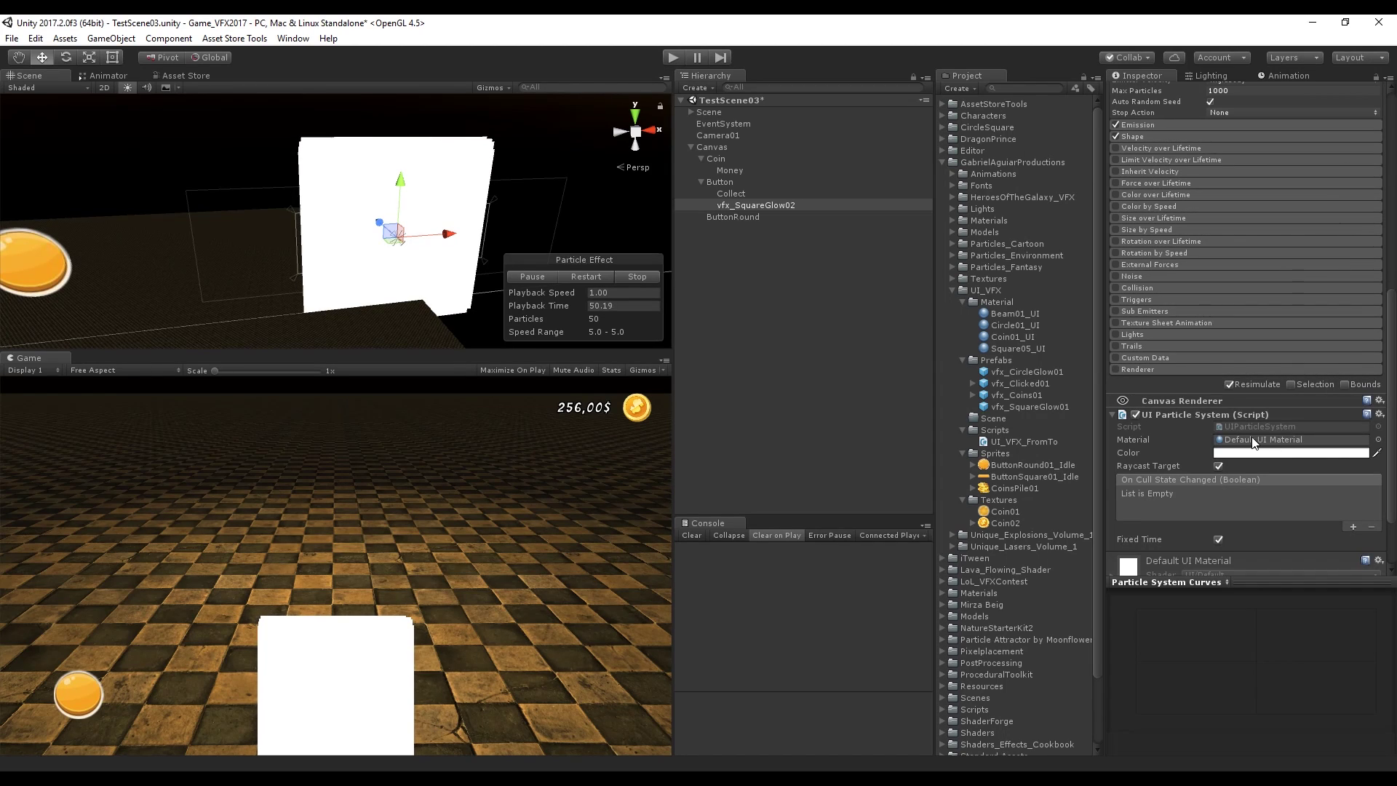
click(1124, 369)
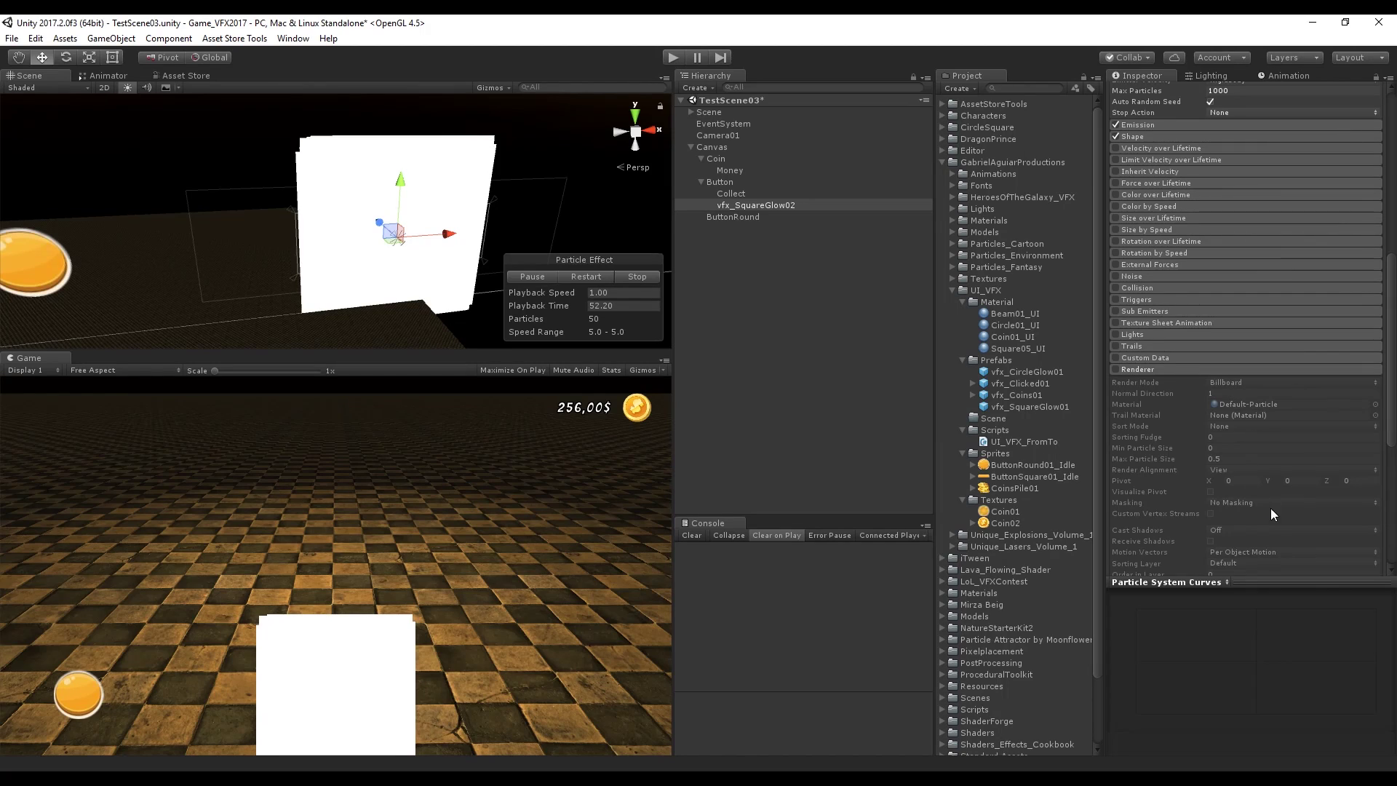
Create a new material in the UI_VFX Material folder and name it Square05_UI
right_click(1003, 302)
mouse_move(1041, 308)
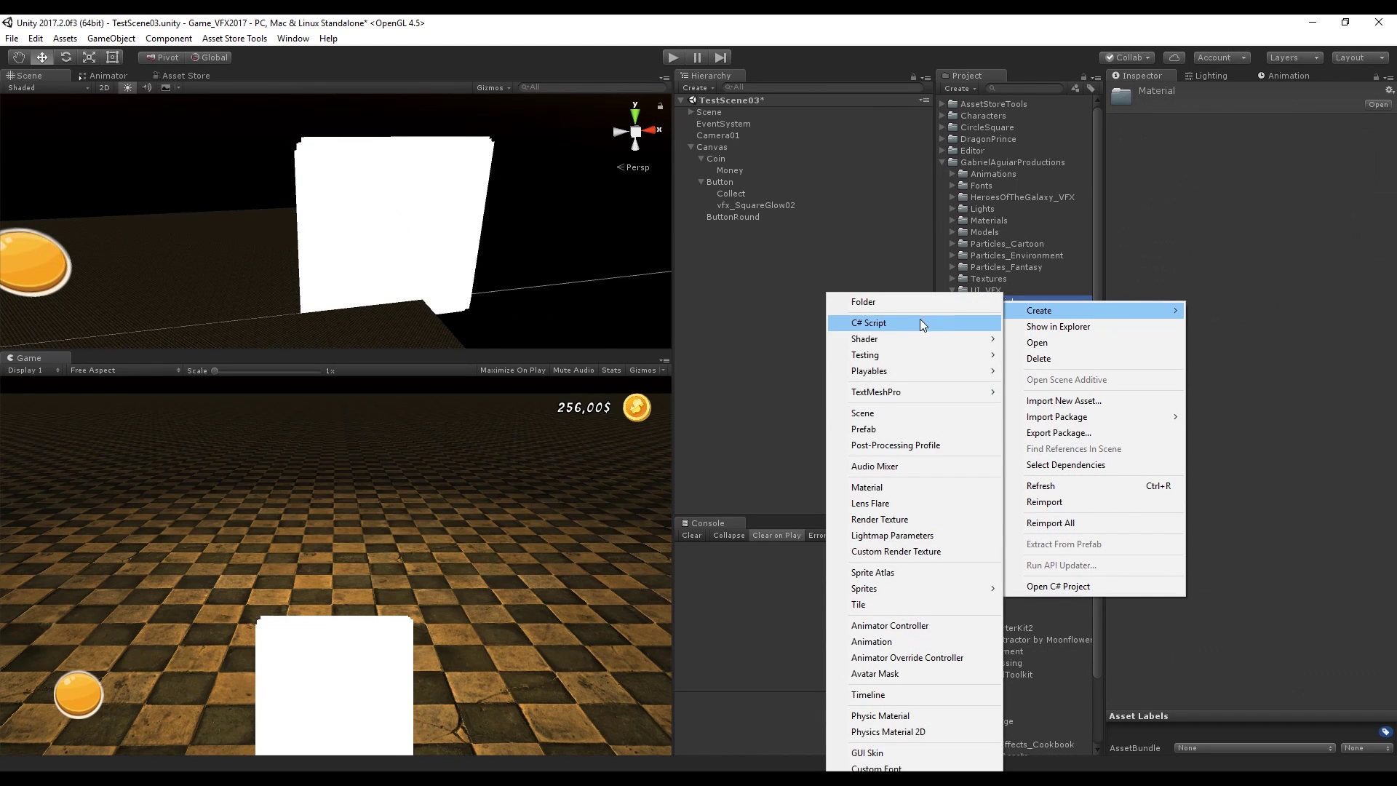
click(897, 483)
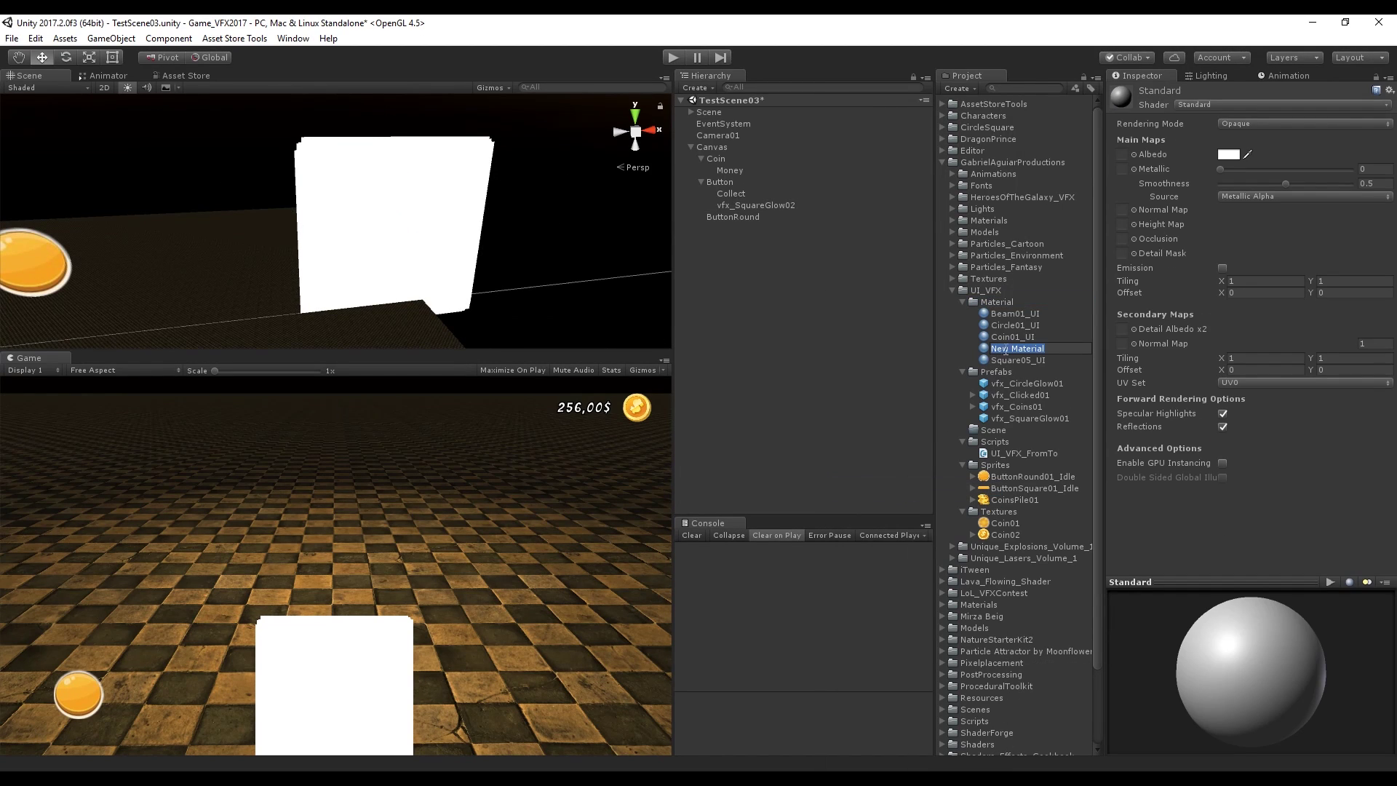
text(Square05_UI)
key(Return)
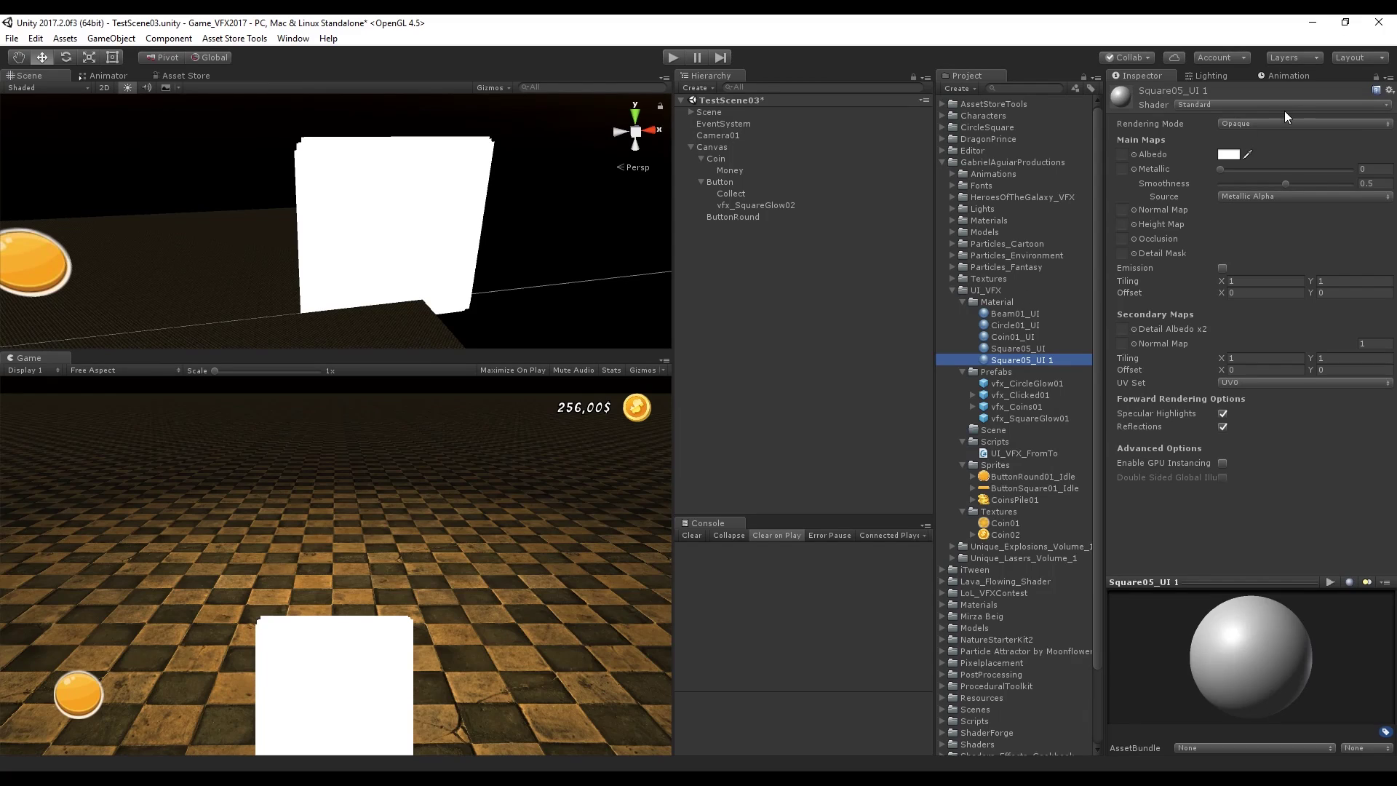
Assign the UI Extensions/Particles/Additive shader to the new material and rename it Square06_UI
click(1244, 104)
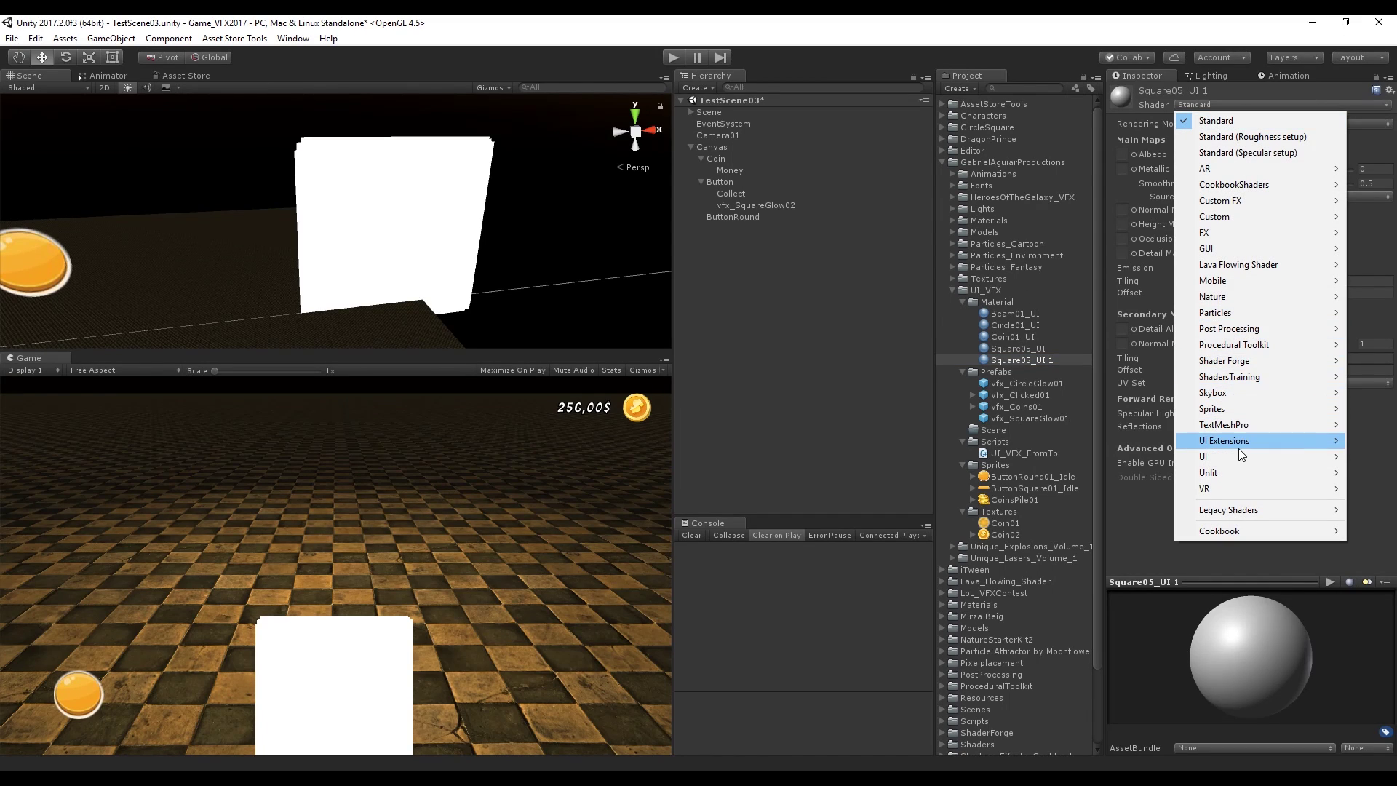
mouse_move(1238, 444)
mouse_move(1155, 440)
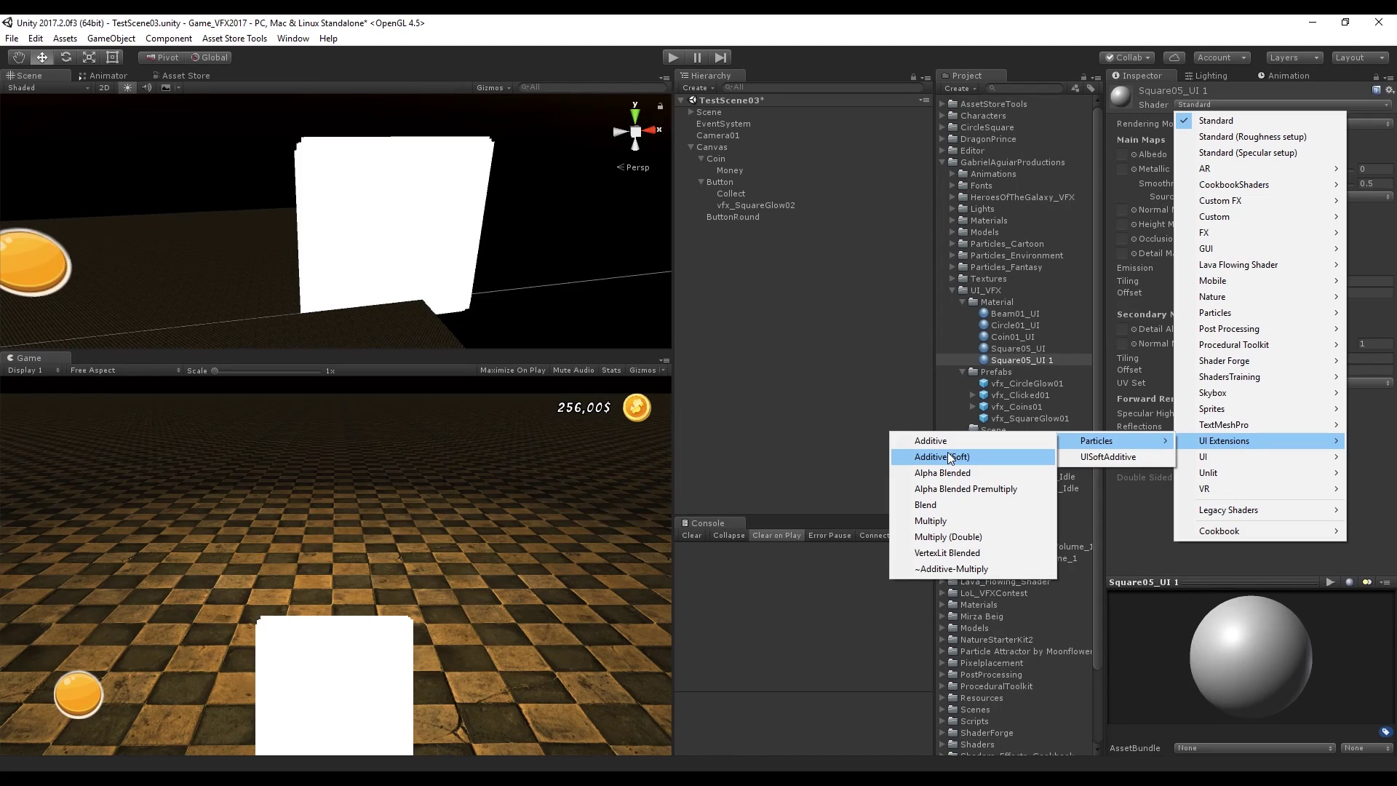
mouse_move(1237, 311)
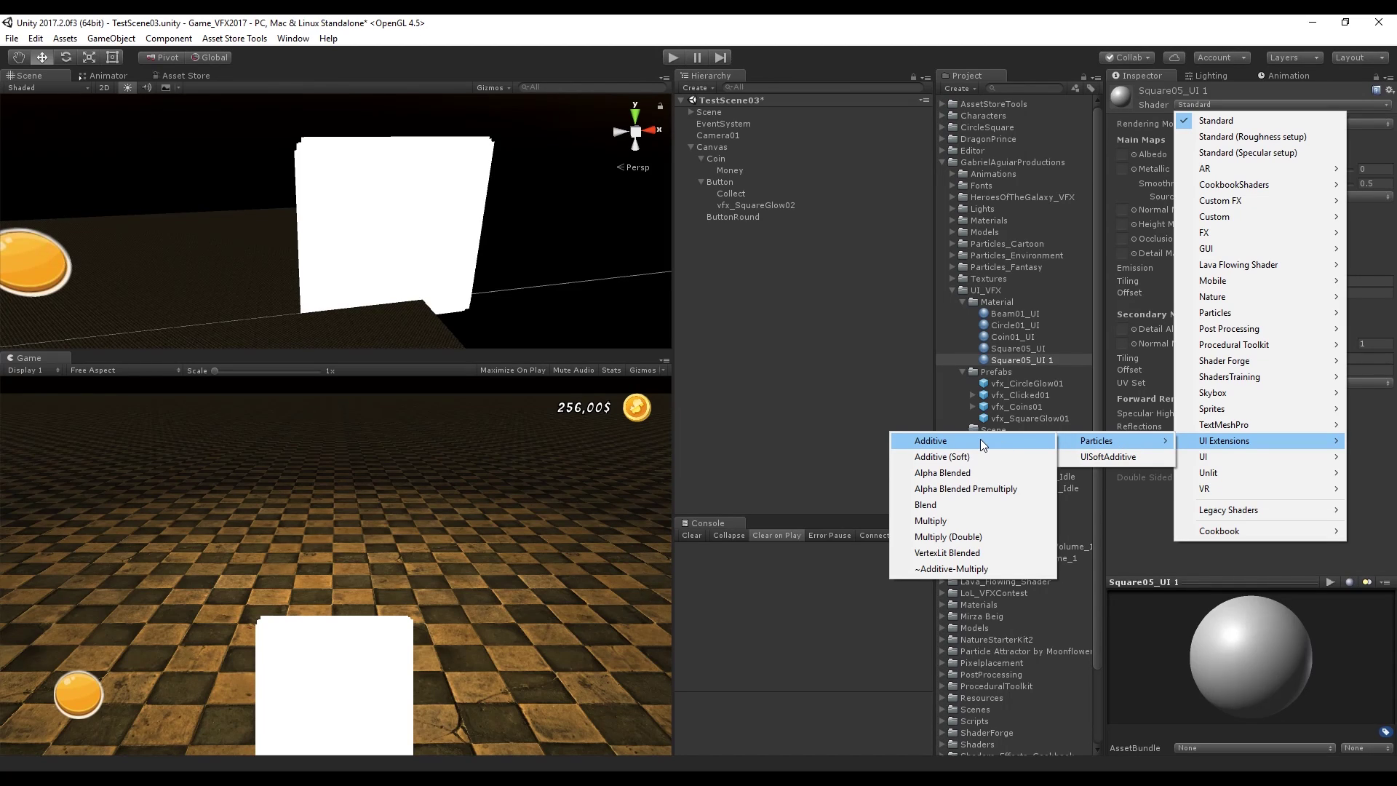
Set the Particle Texture of the Square06_UI material to the Square05 texture
click(1377, 175)
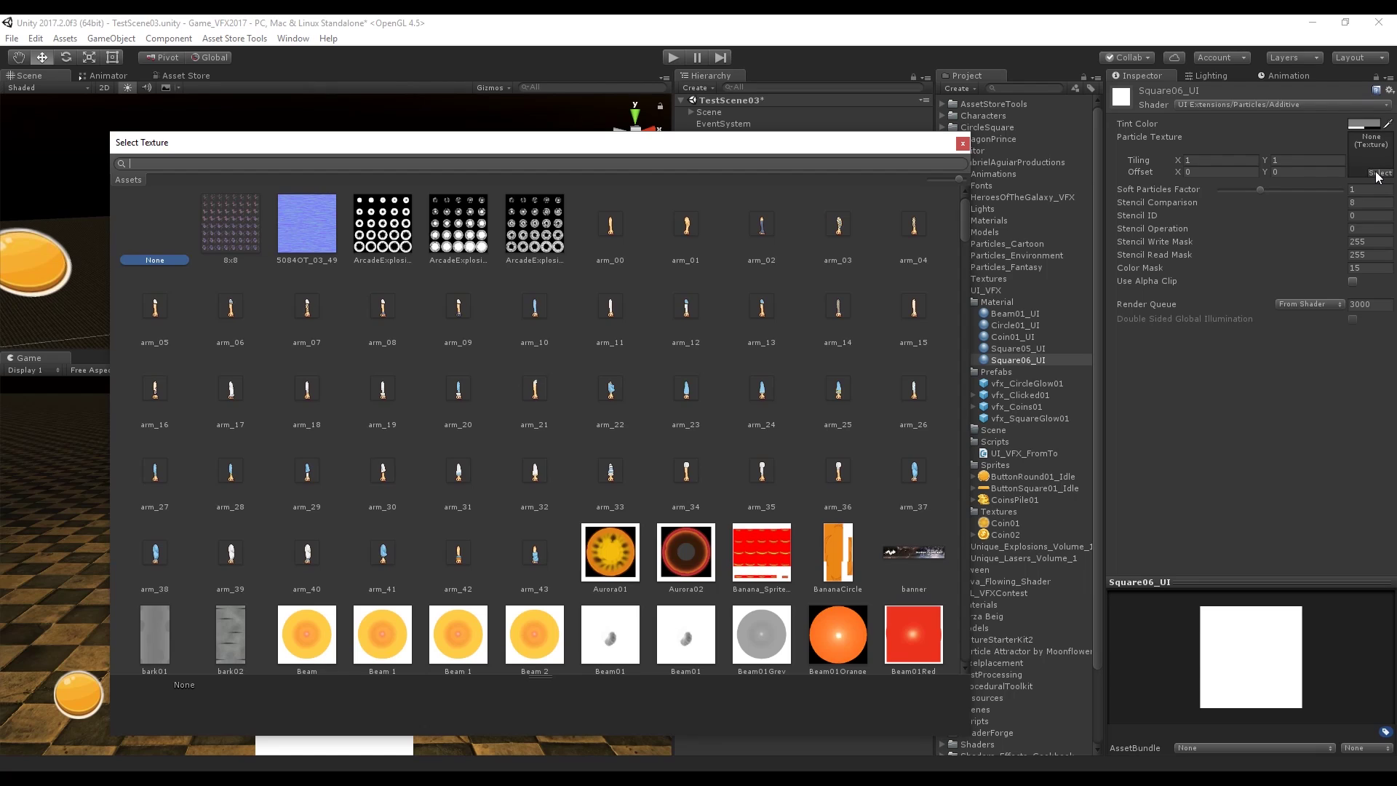
text(squ)
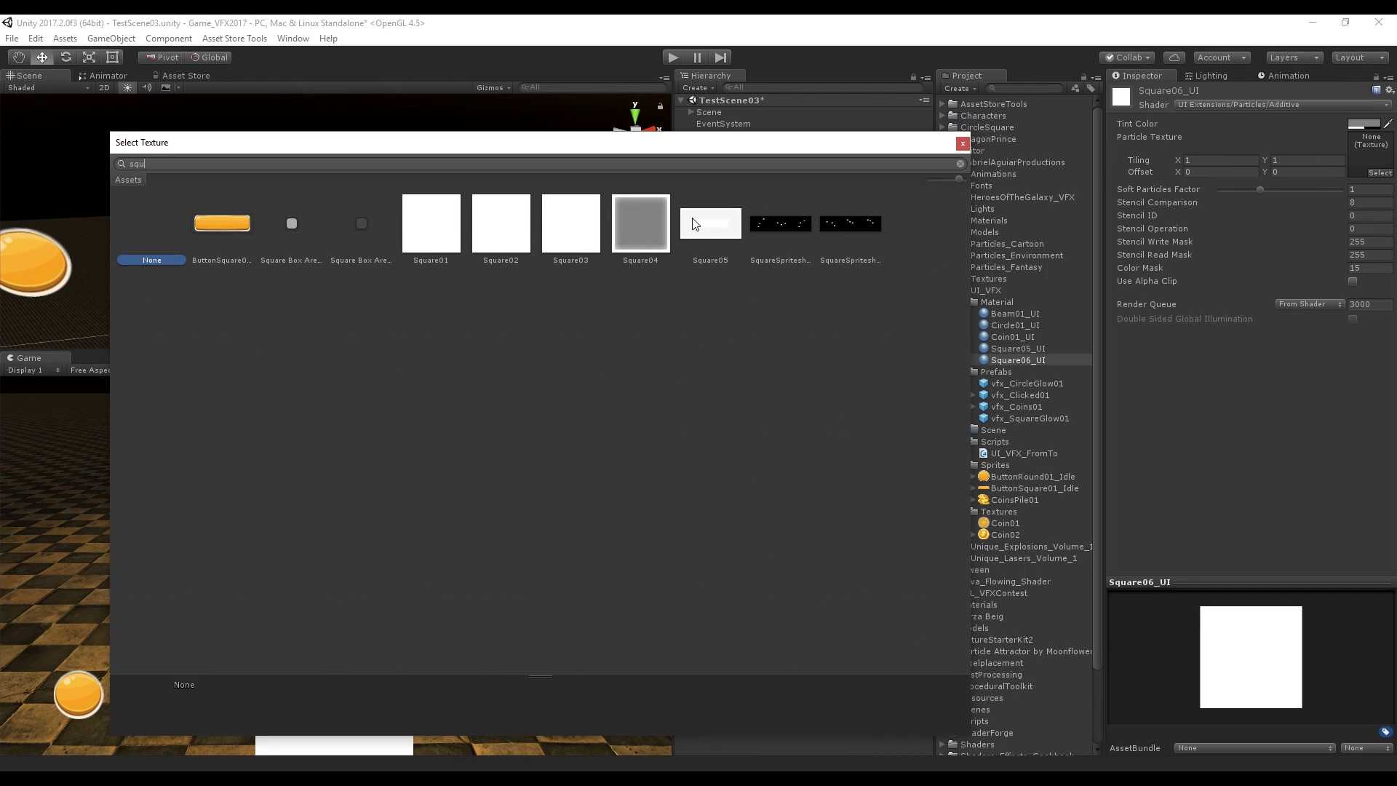
click(693, 223)
double_click(694, 221)
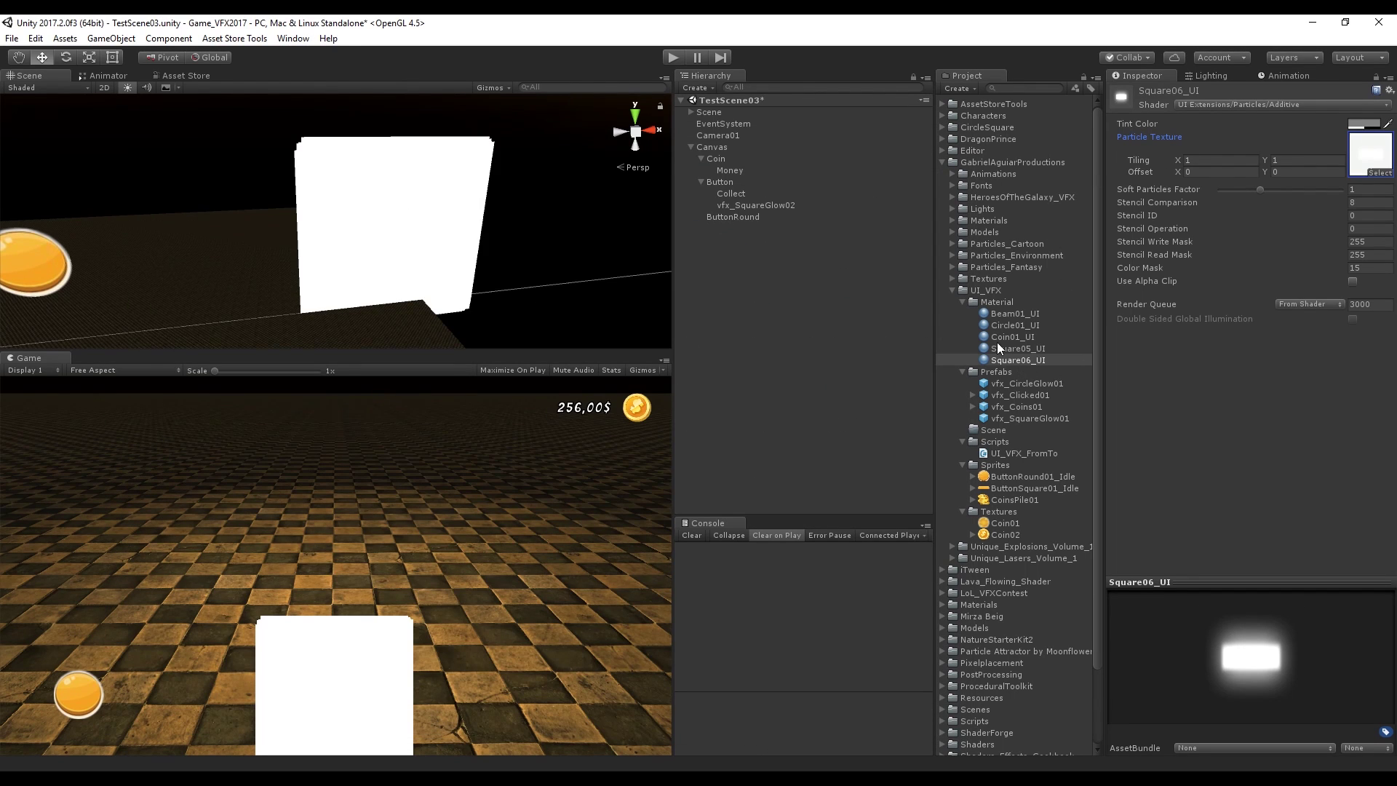
Assign the Square06_UI material to the UI Particle System script on vfx_SquareGlow02
click(727, 204)
scroll(1251, 460, down, 10)
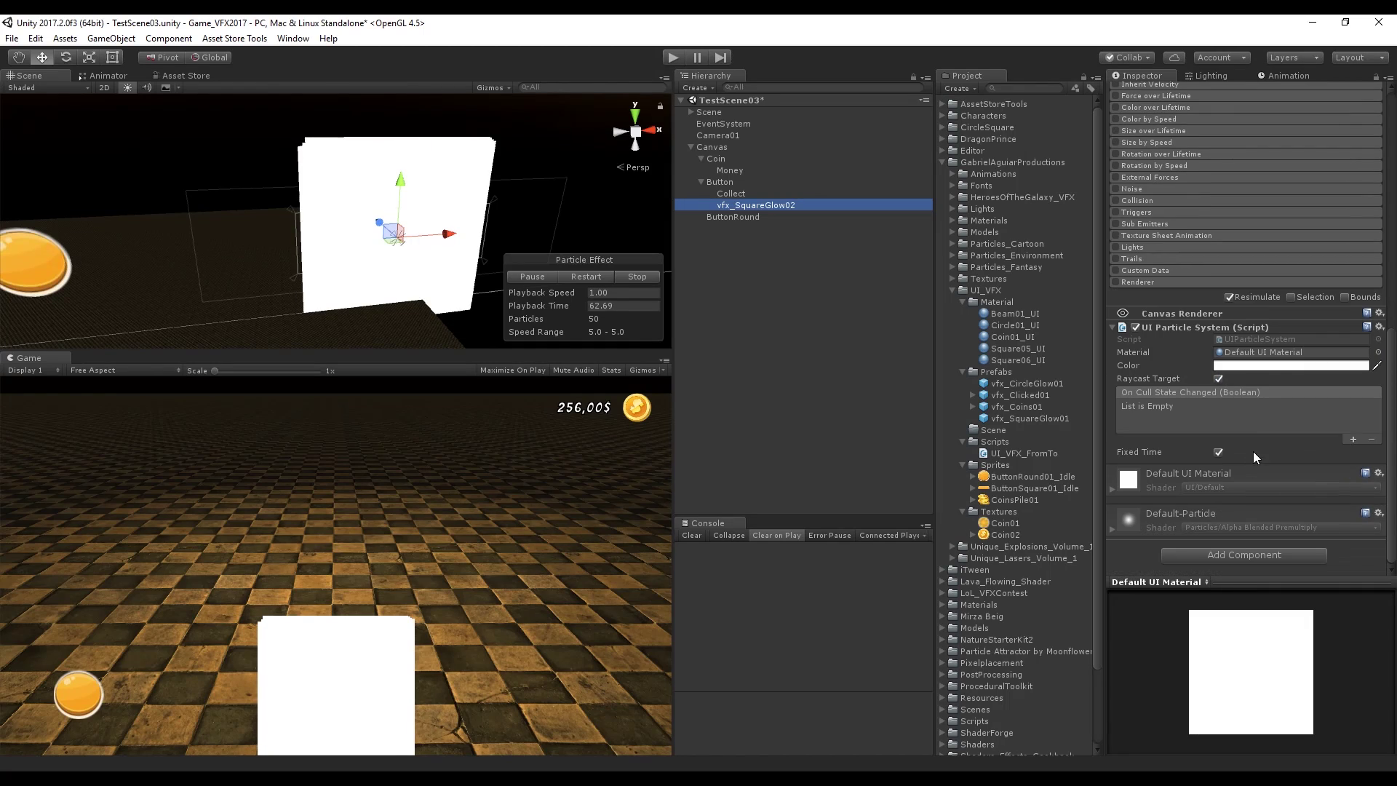
click(1033, 359)
drag(1034, 359, 1239, 354)
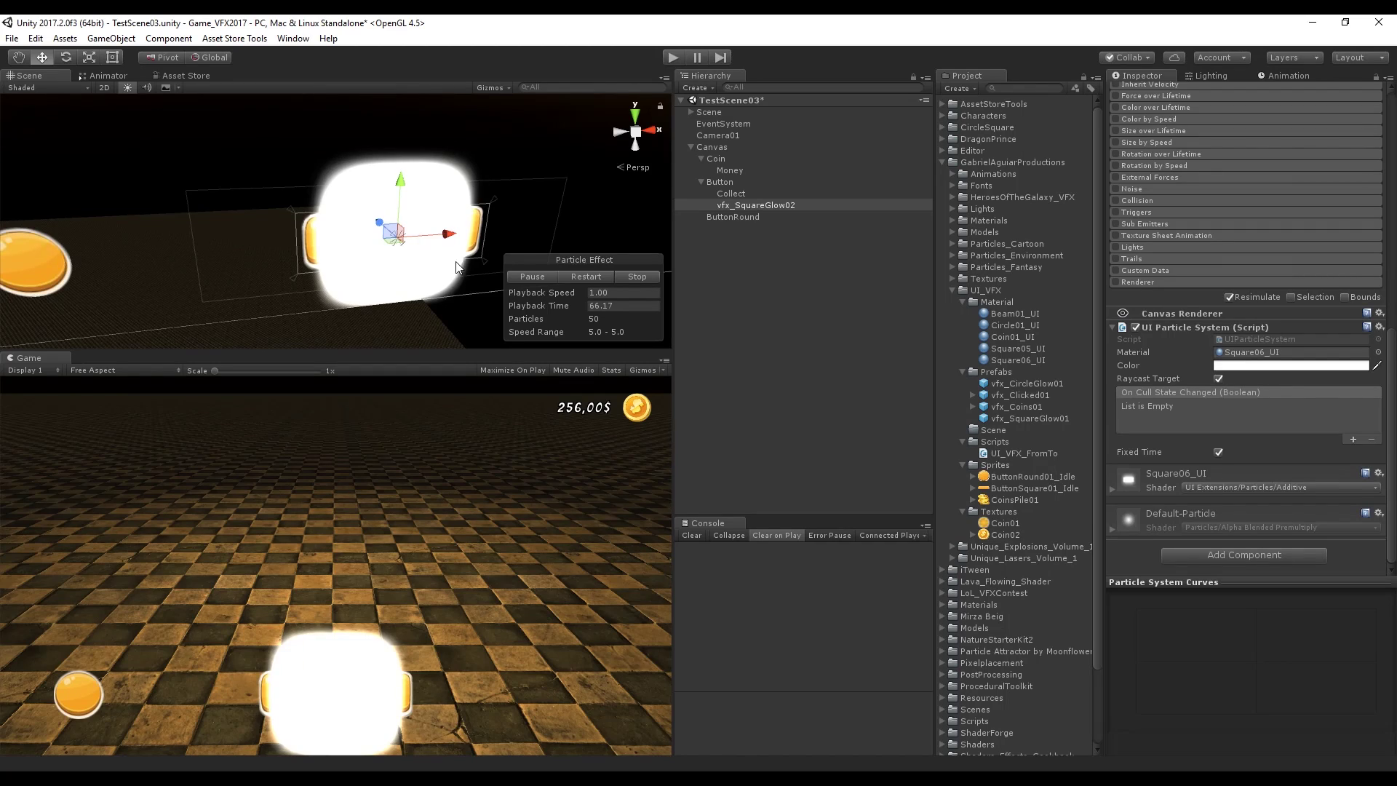
Stop and replay the vfx_SquareGlow02 preview to check the glow over the Collect button
click(637, 276)
scroll(1318, 281, up, 3)
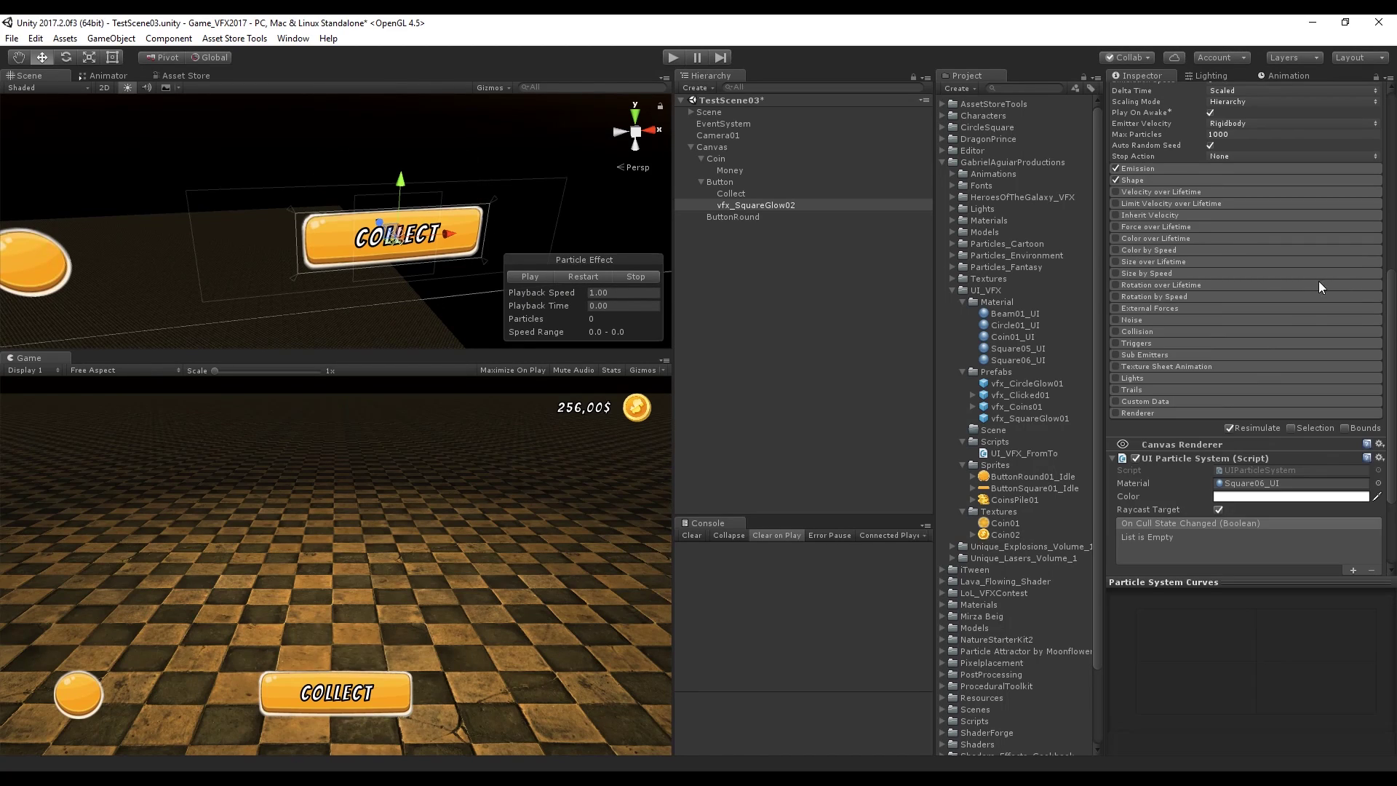
click(597, 277)
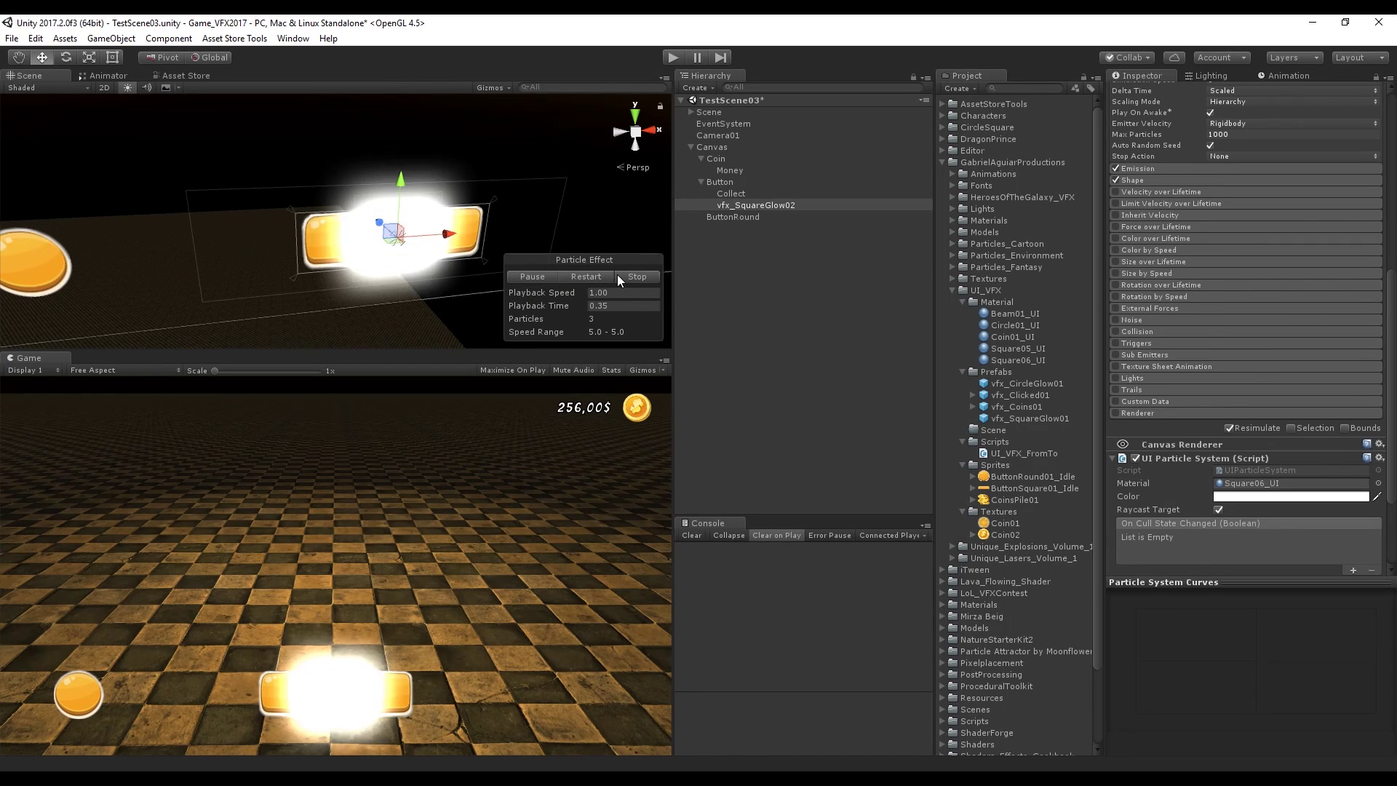
click(622, 276)
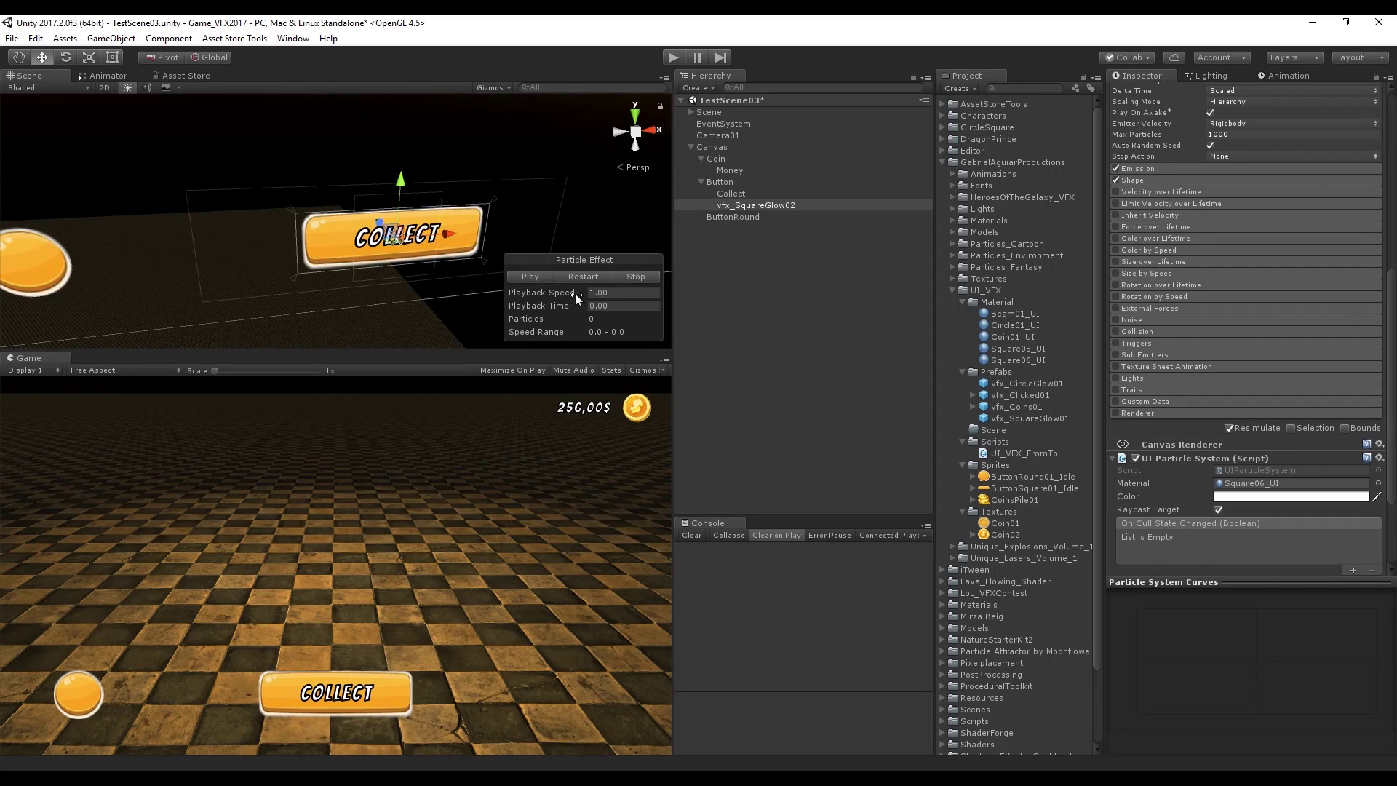
Disable the Shape module of vfx_SquareGlow02 and set its emission Rate over Time to 1 and Start Speed to 0
scroll(1188, 253, up, 3)
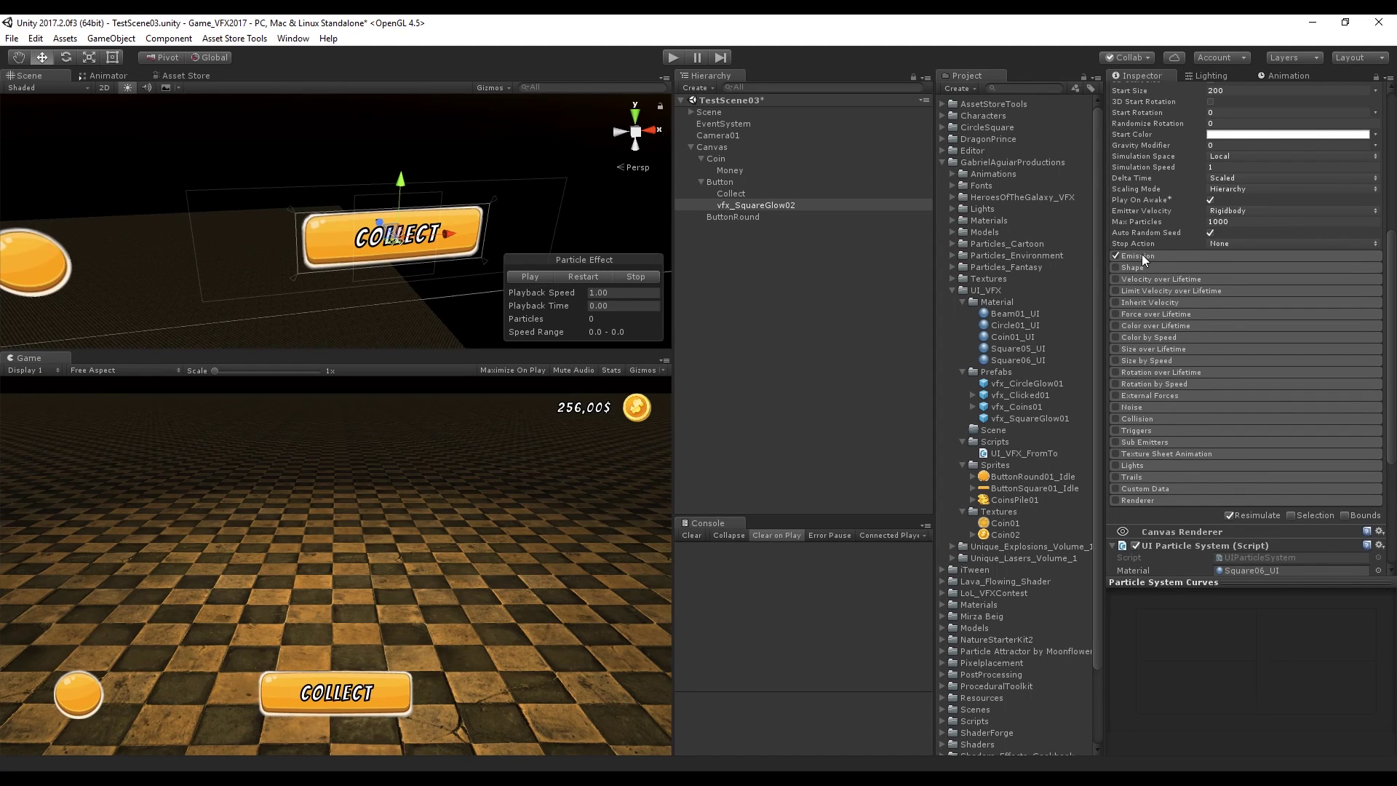
click(1141, 255)
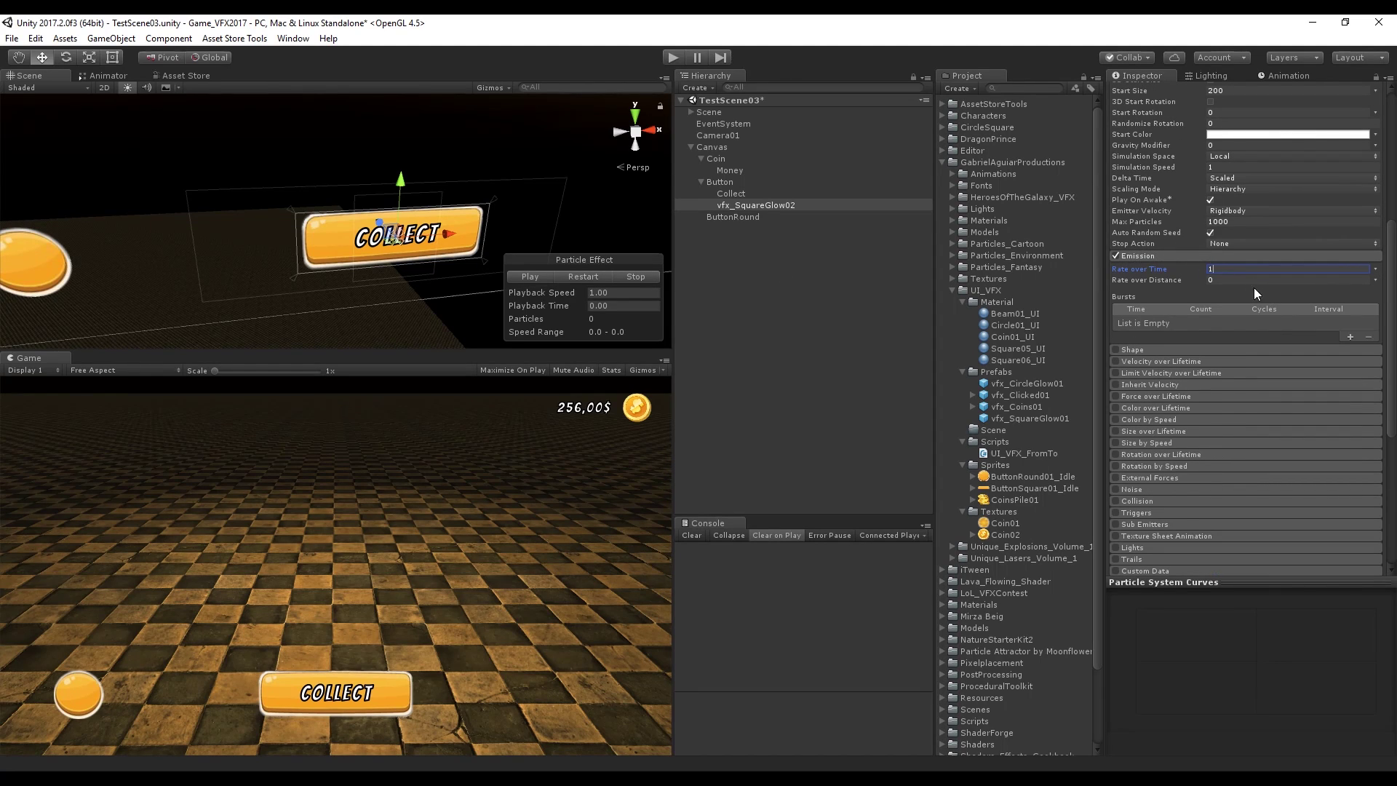
scroll(1254, 289, up, 2)
scroll(1230, 259, up, 6)
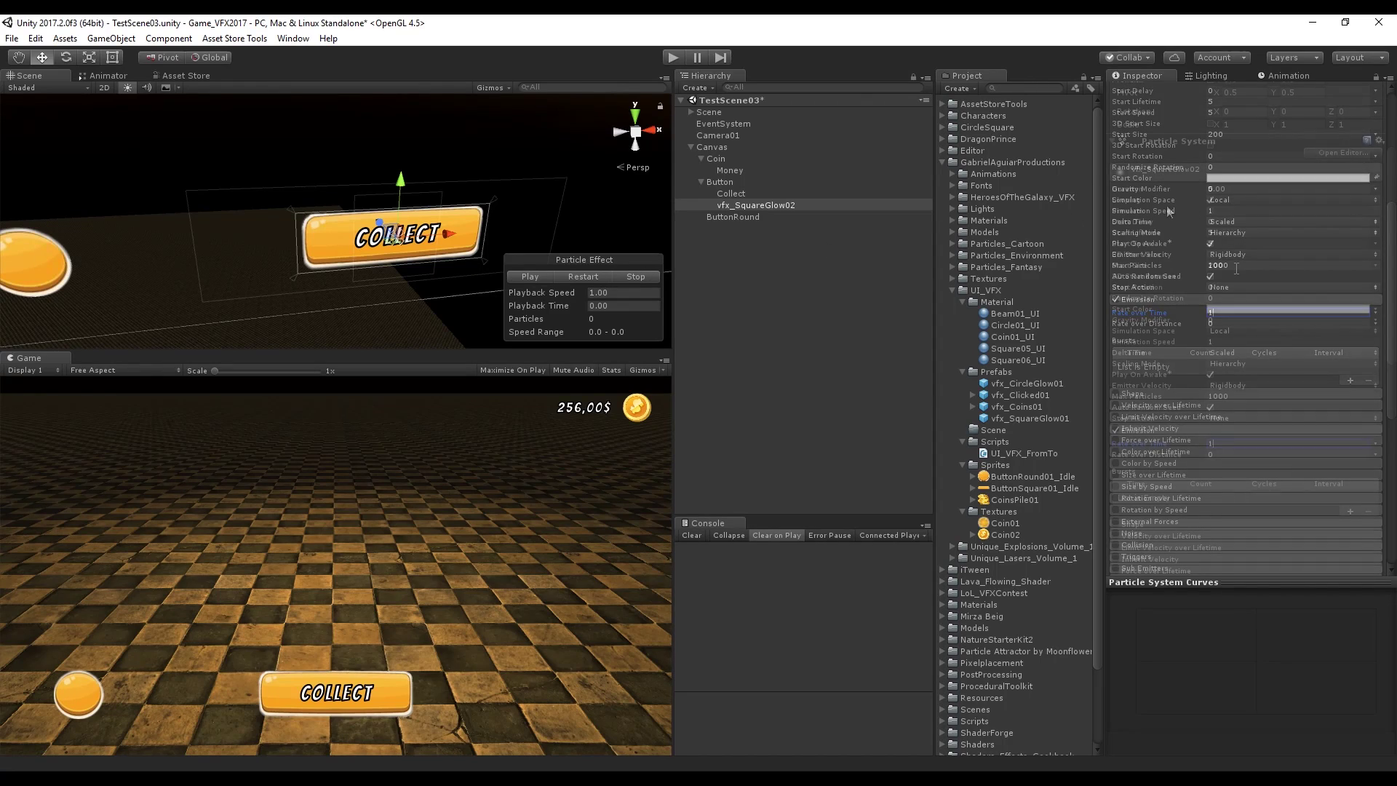
click(1216, 242)
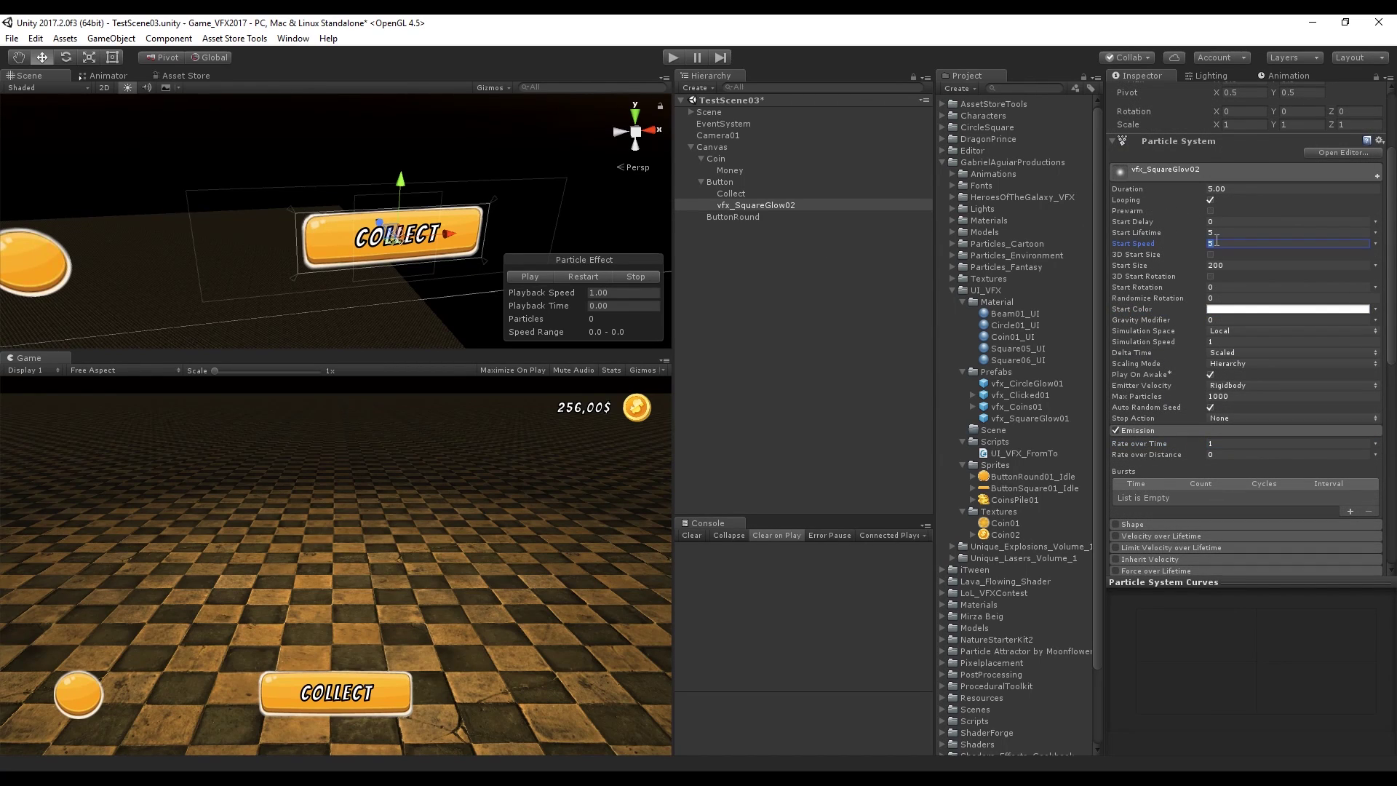
Set the particle system's Duration and Start Lifetime to 3, enable Prewarm, and replay the preview briefly
click(1219, 190)
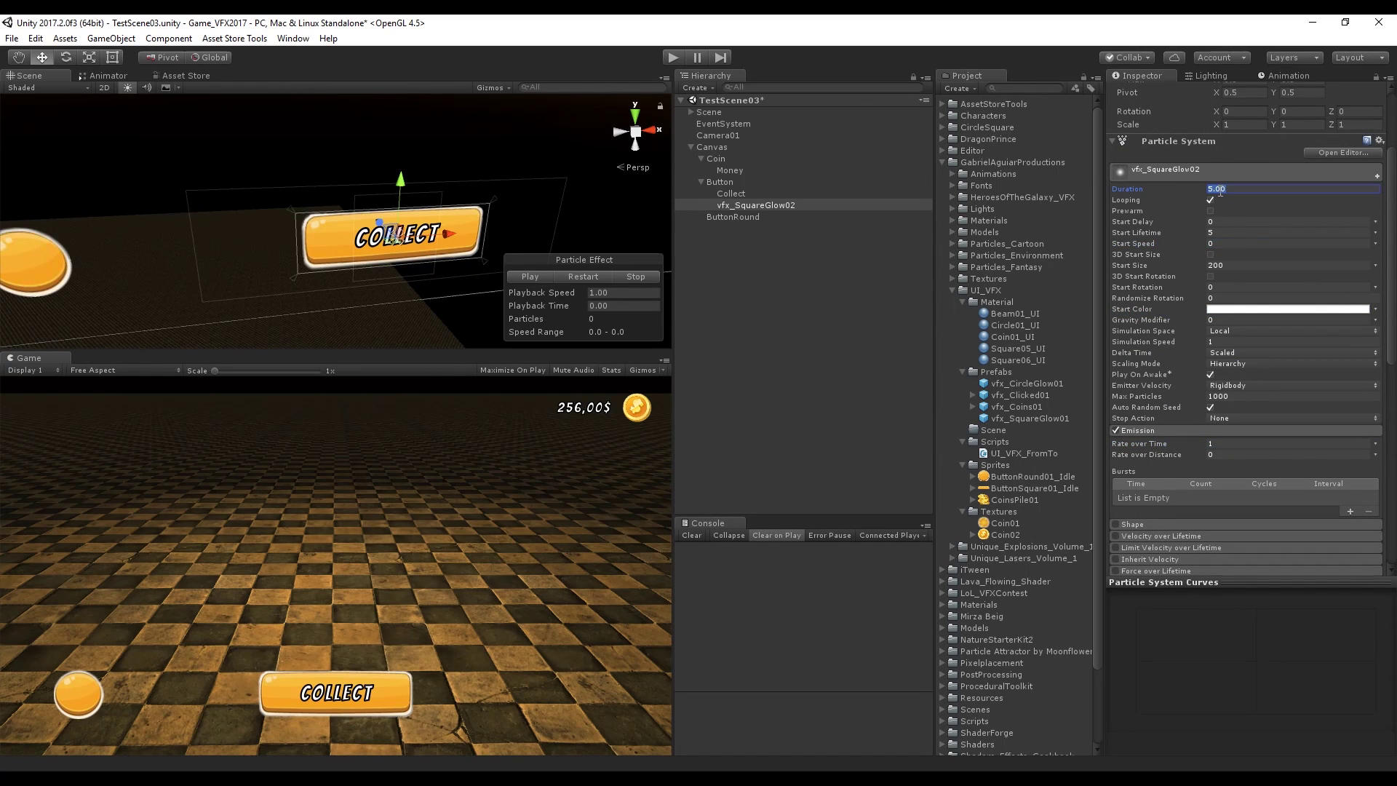
click(1214, 233)
text(3)
click(573, 275)
click(632, 275)
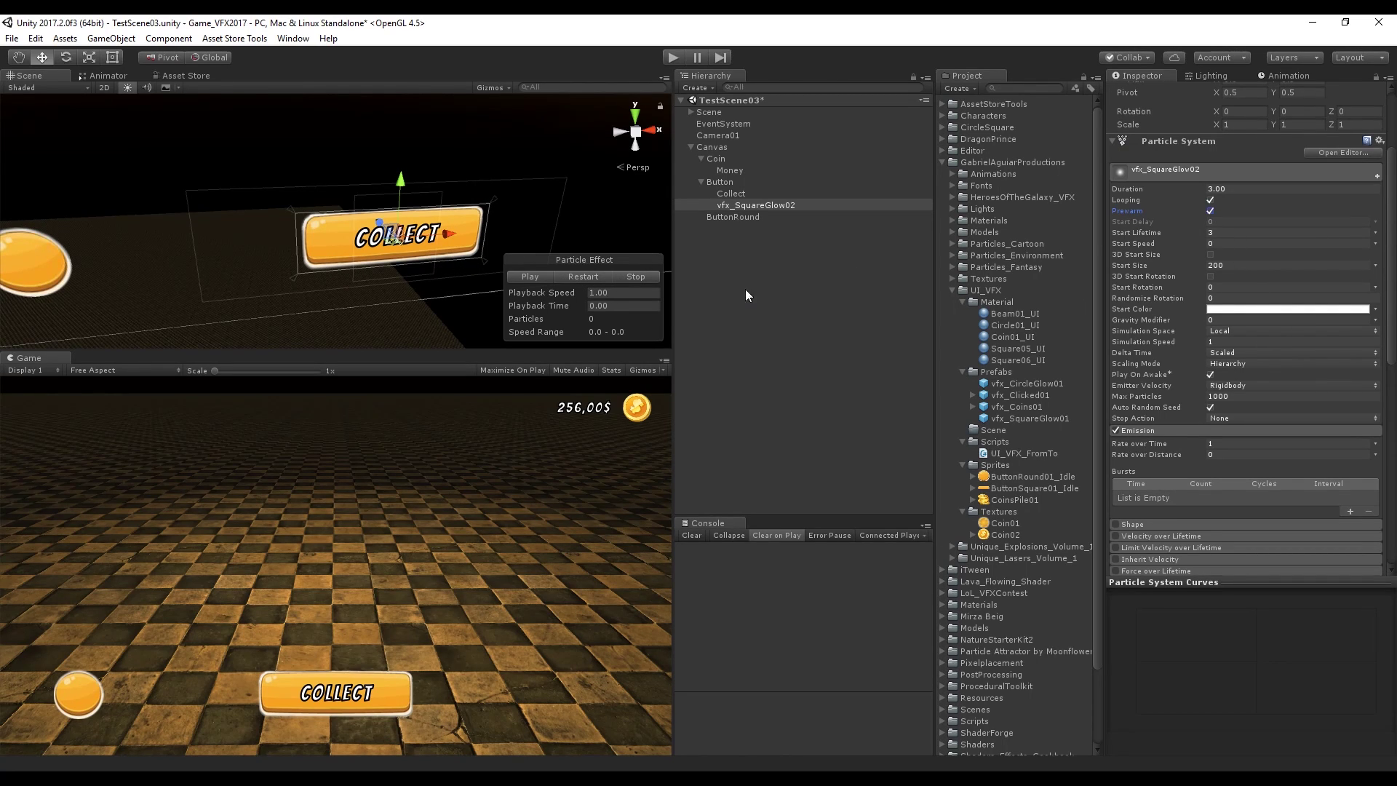
Enable Color over Lifetime with a white gradient transparent at both ends and an opaque alpha key at 50%
scroll(1286, 484, down, 3)
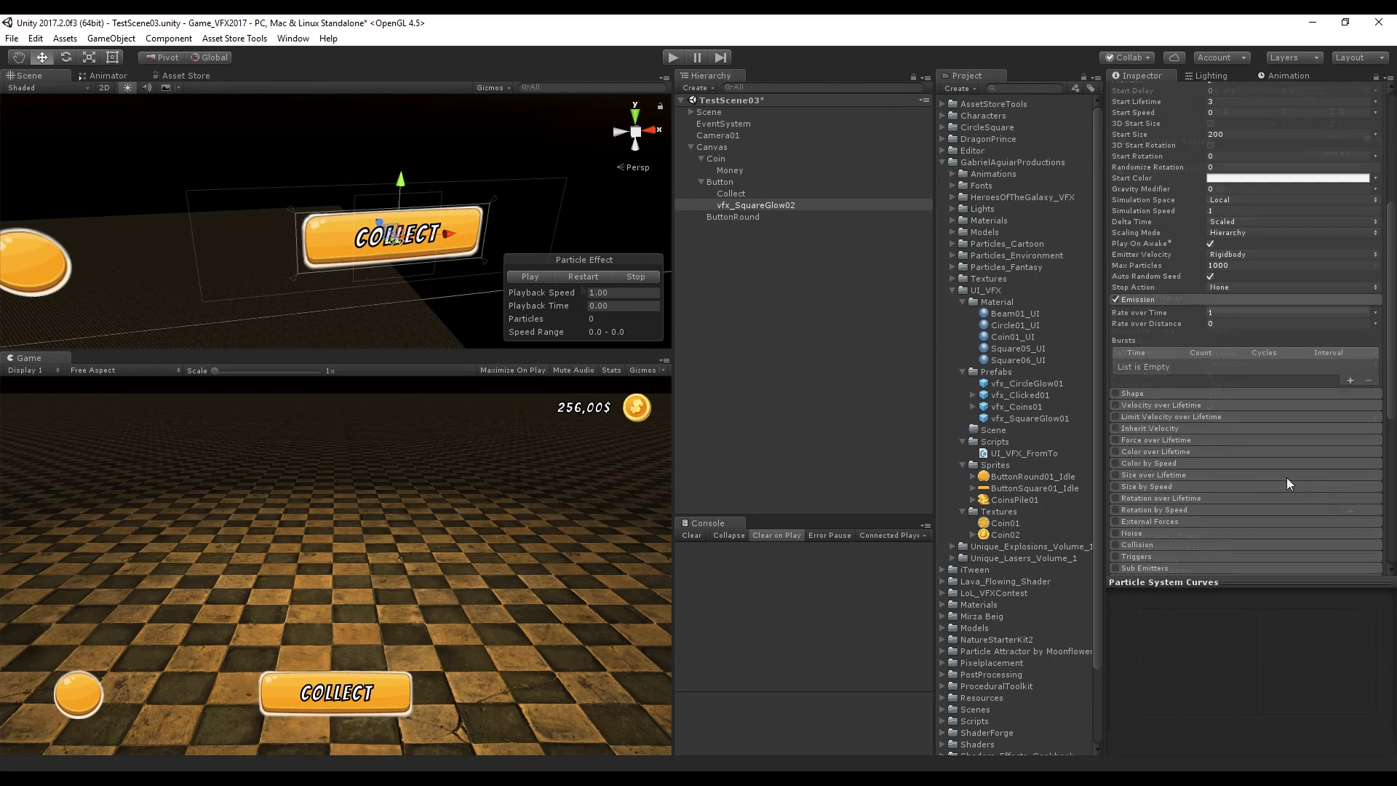
click(1115, 451)
click(1231, 464)
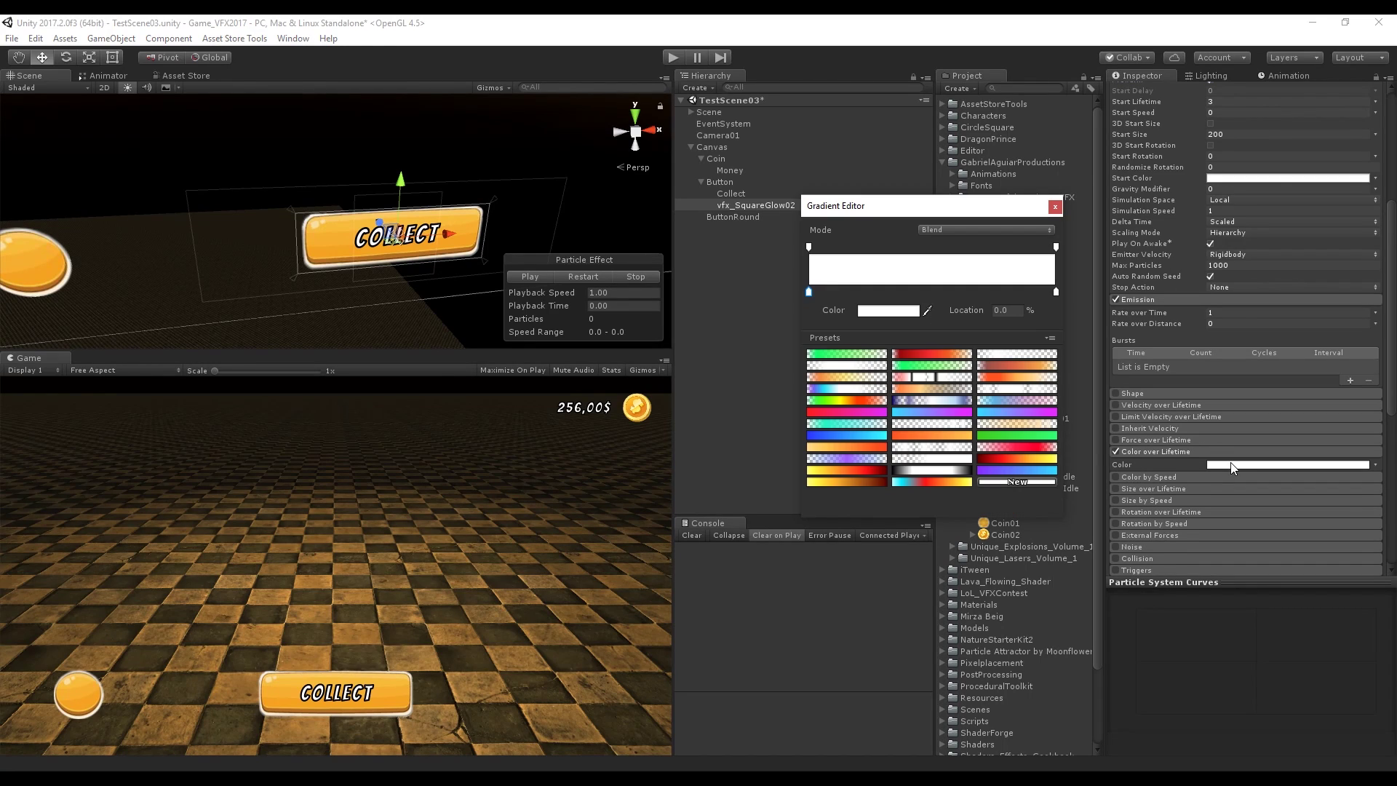
click(1011, 355)
click(867, 247)
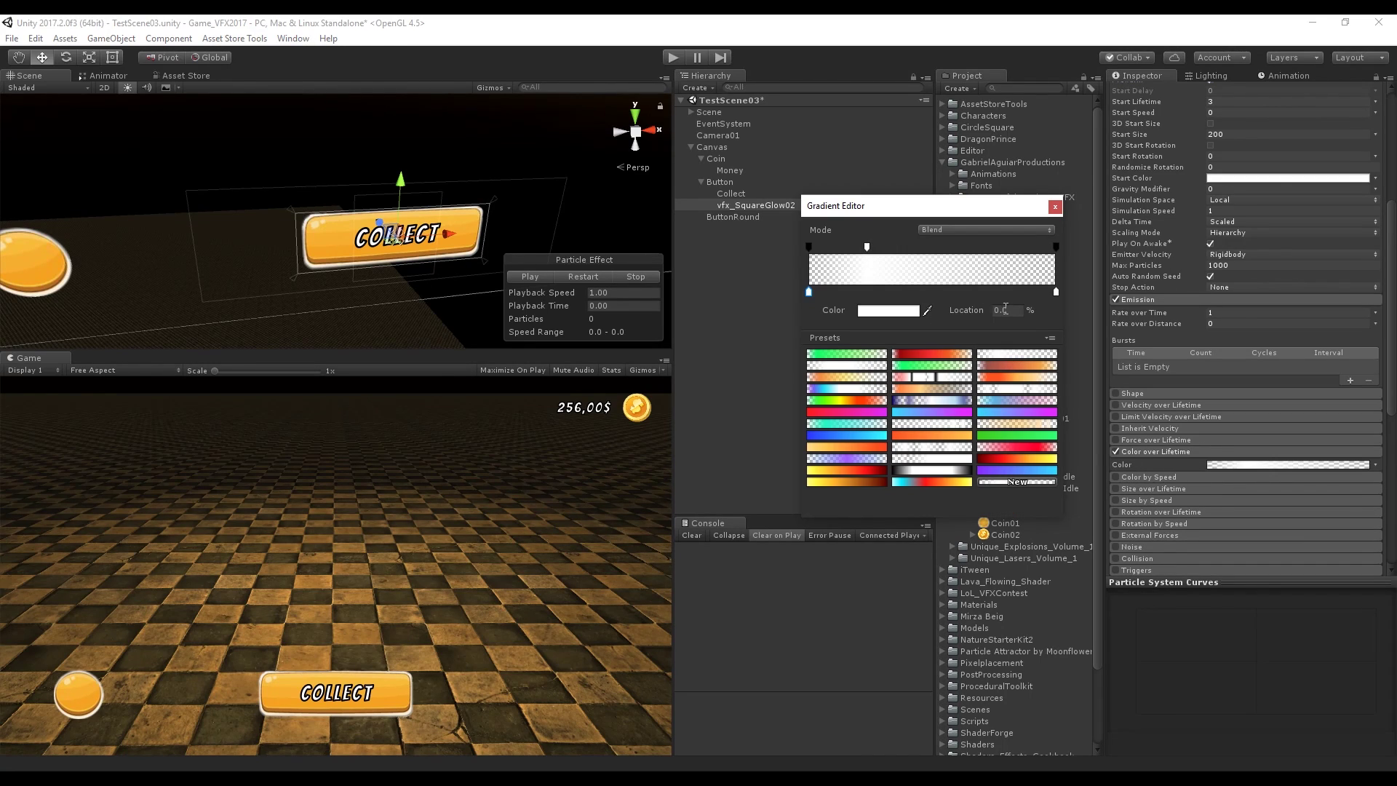
click(867, 248)
text(50)
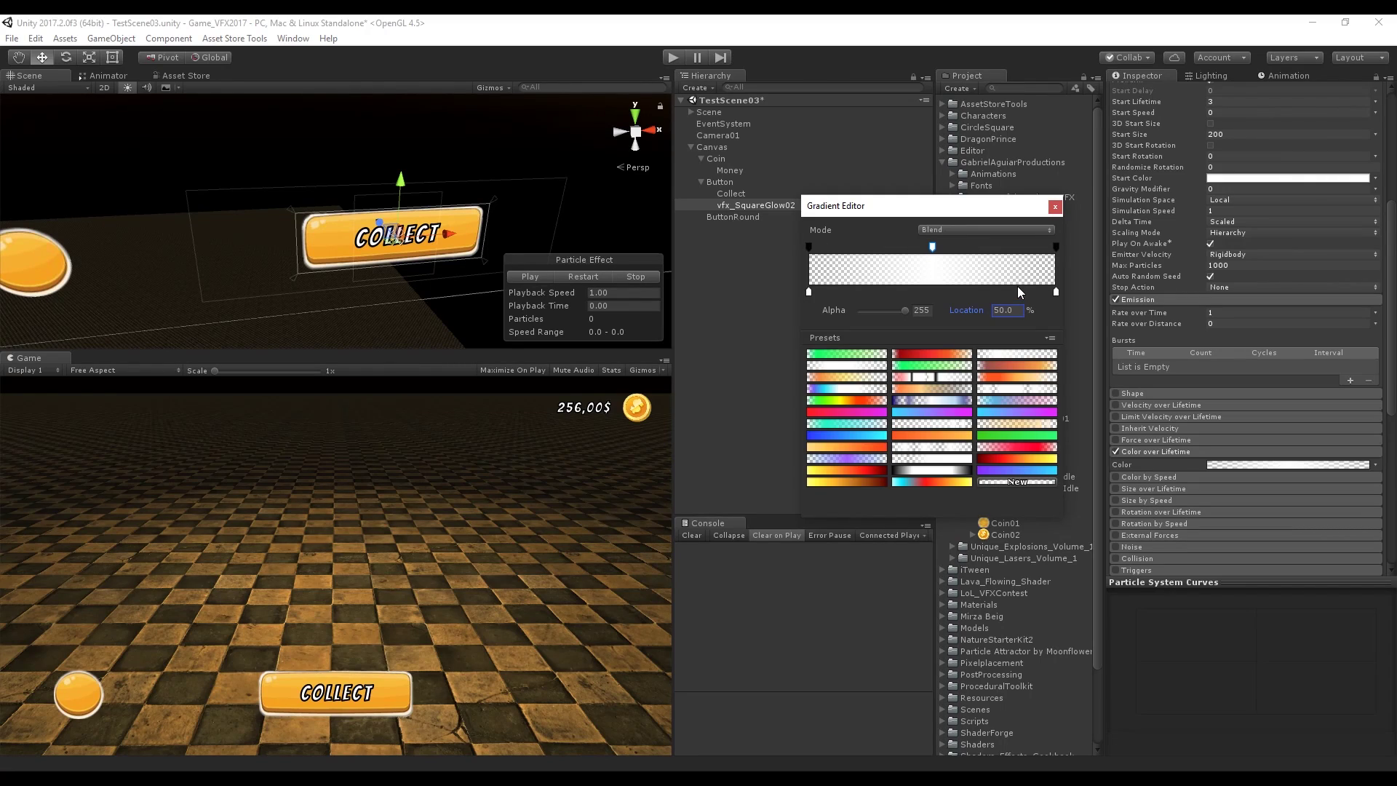
click(1054, 206)
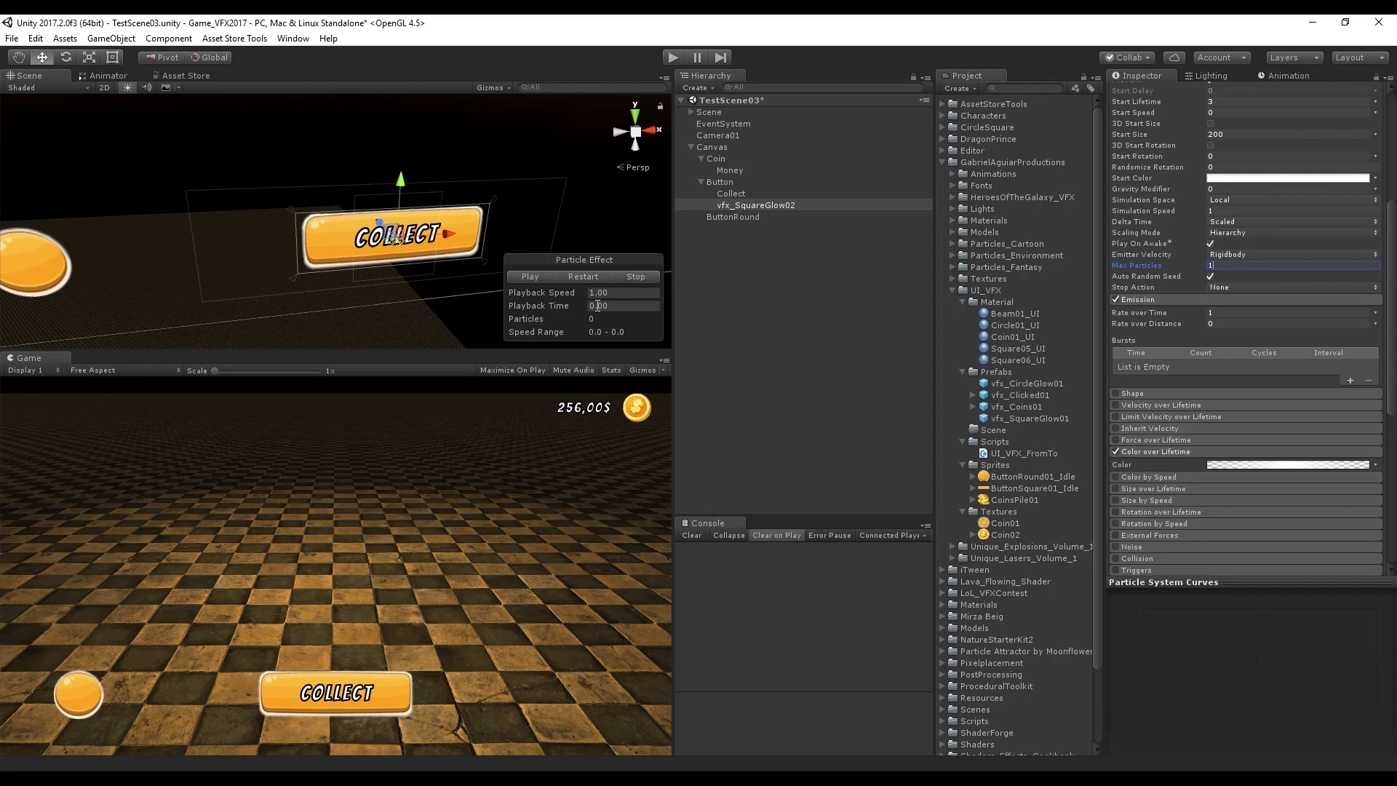
Limit the particle system's Max Particles to 1 and replay the effect
click(600, 277)
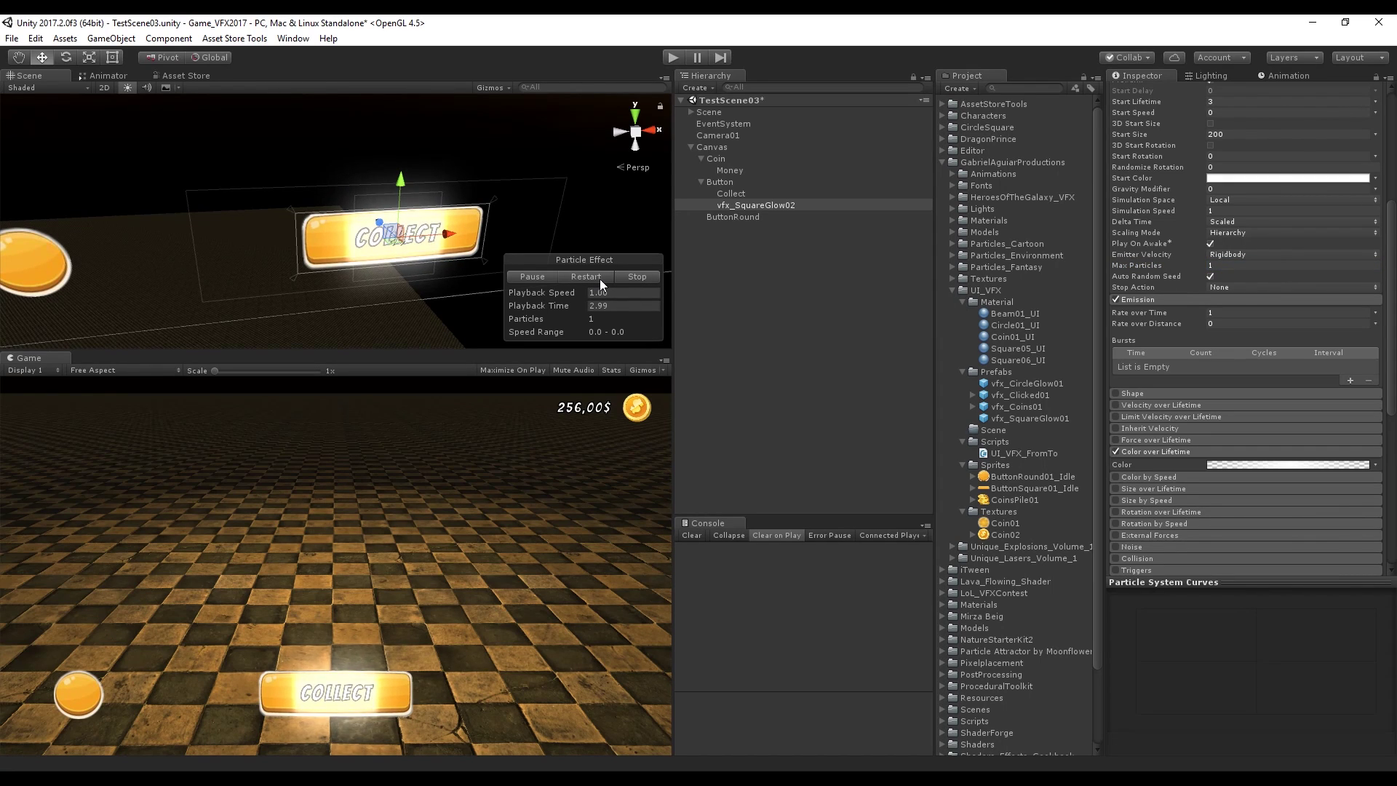
Try sizing the glow separately per axis with 3D Start Size by increasing its Y value
scroll(1187, 203, up, 3)
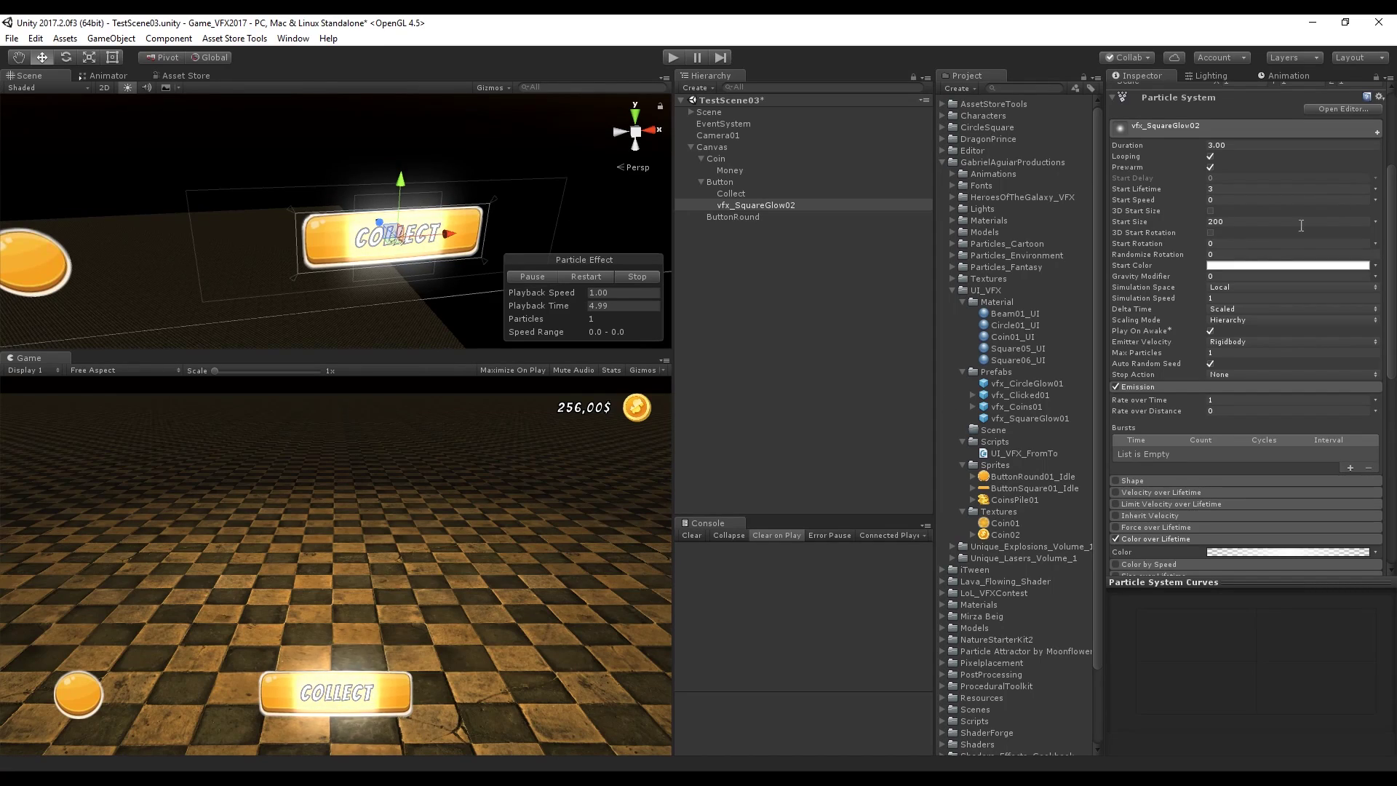
click(1209, 211)
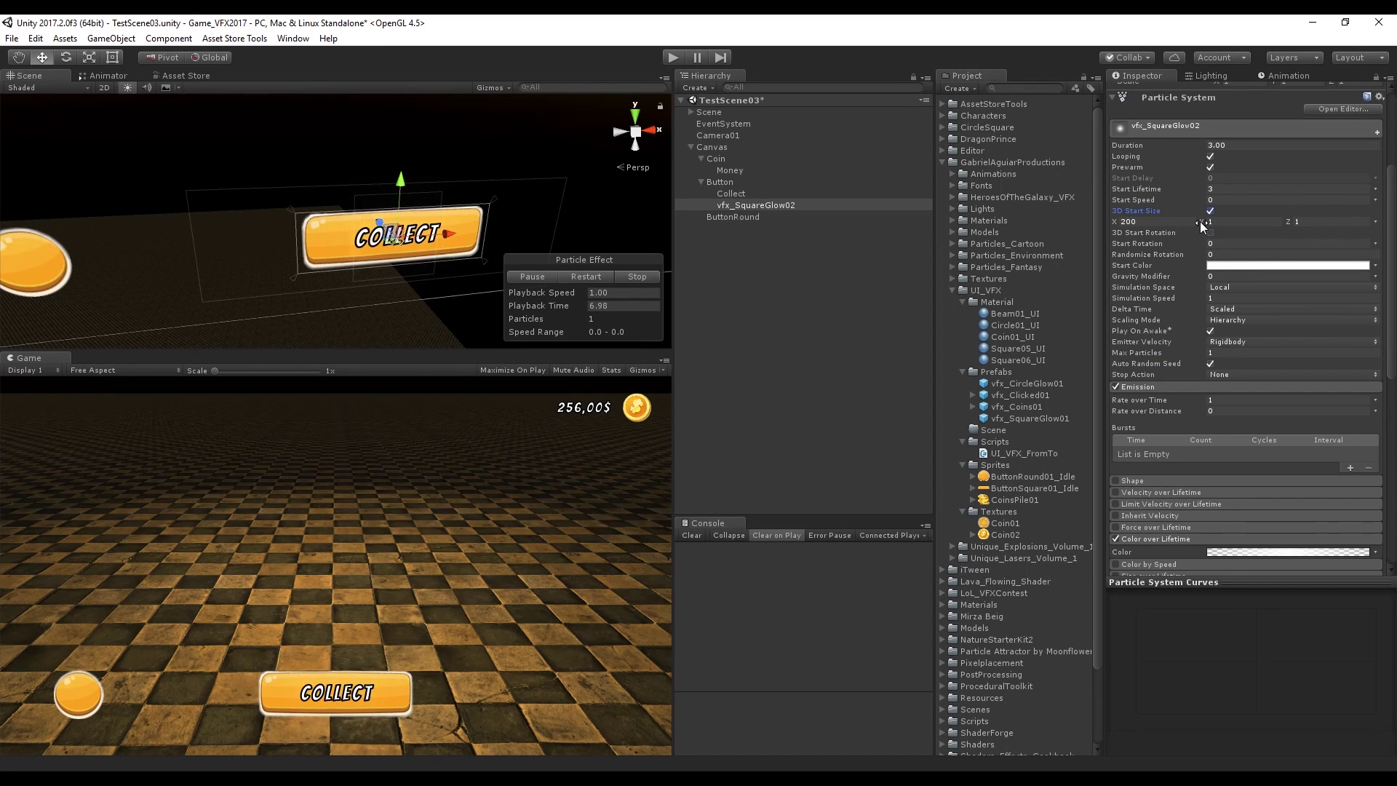
drag(1200, 223, 1071, 242)
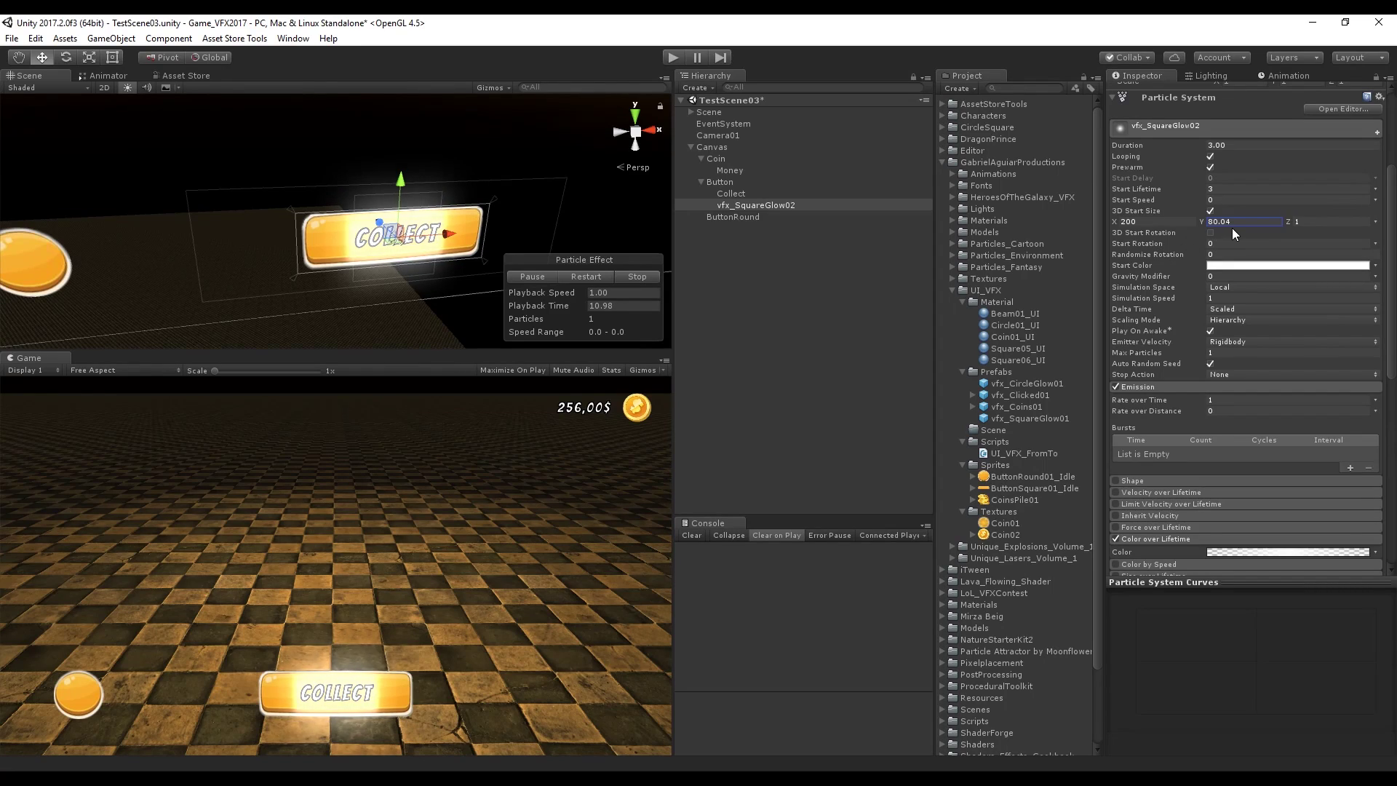
click(1238, 210)
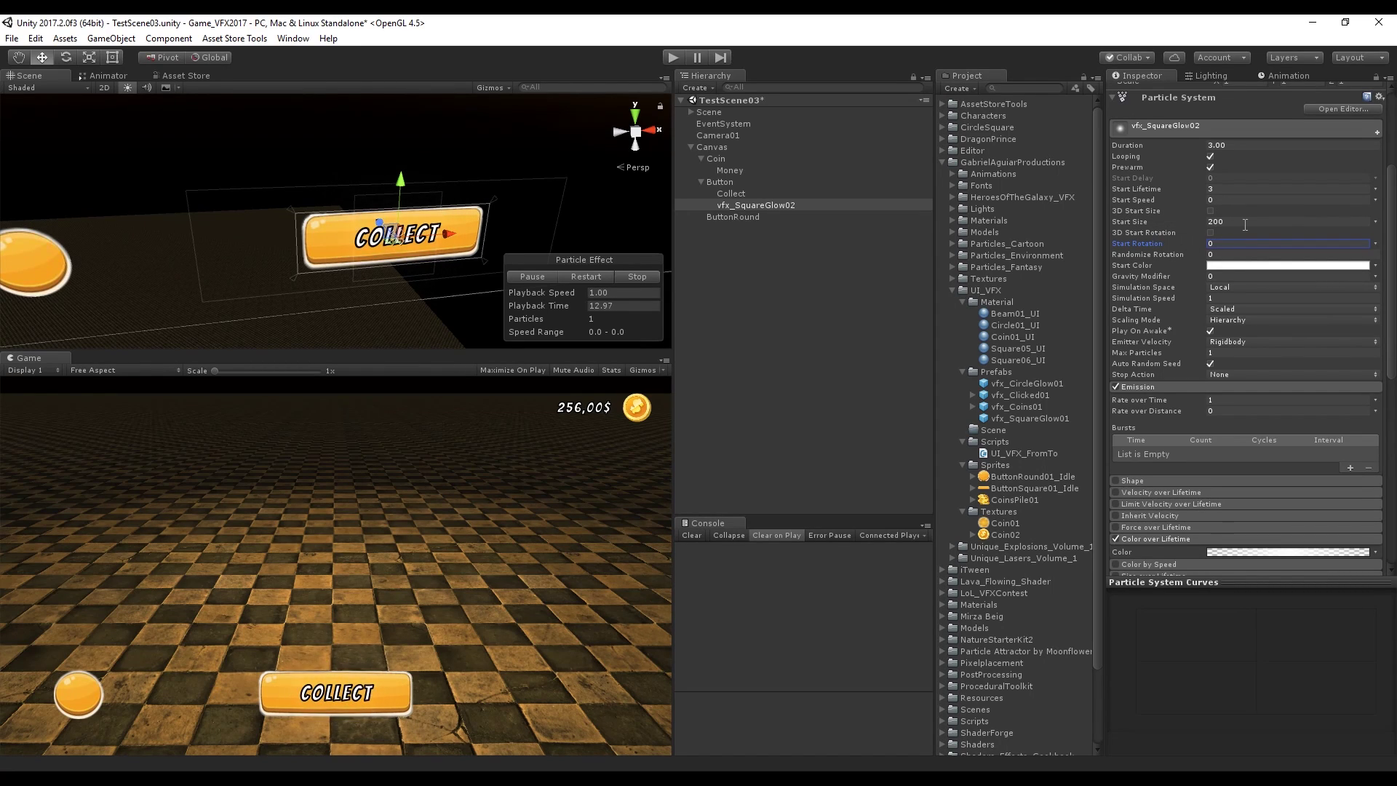
Stretch the square glow across the Collect button by setting its X Scale to 2
scroll(1196, 285, up, 4)
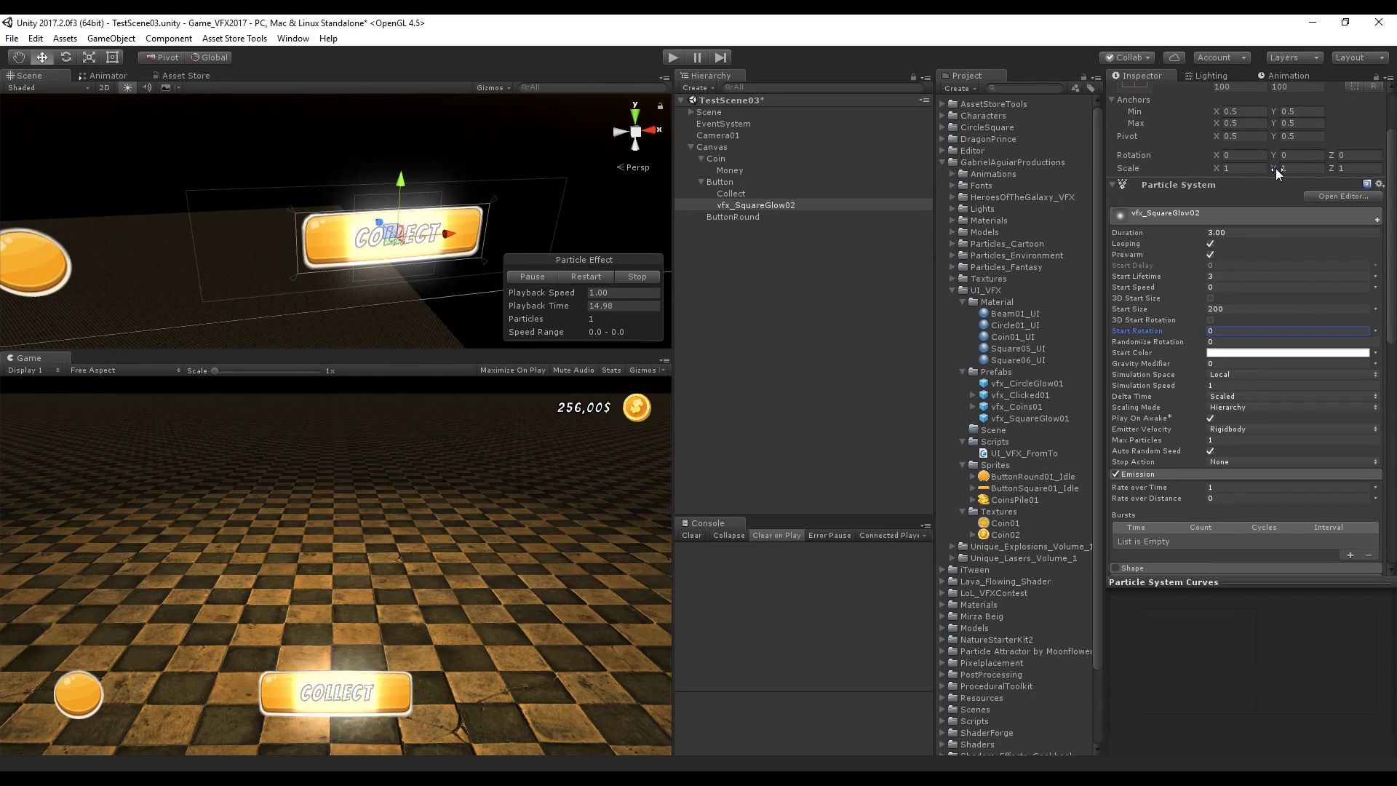
drag(1217, 168, 1243, 164)
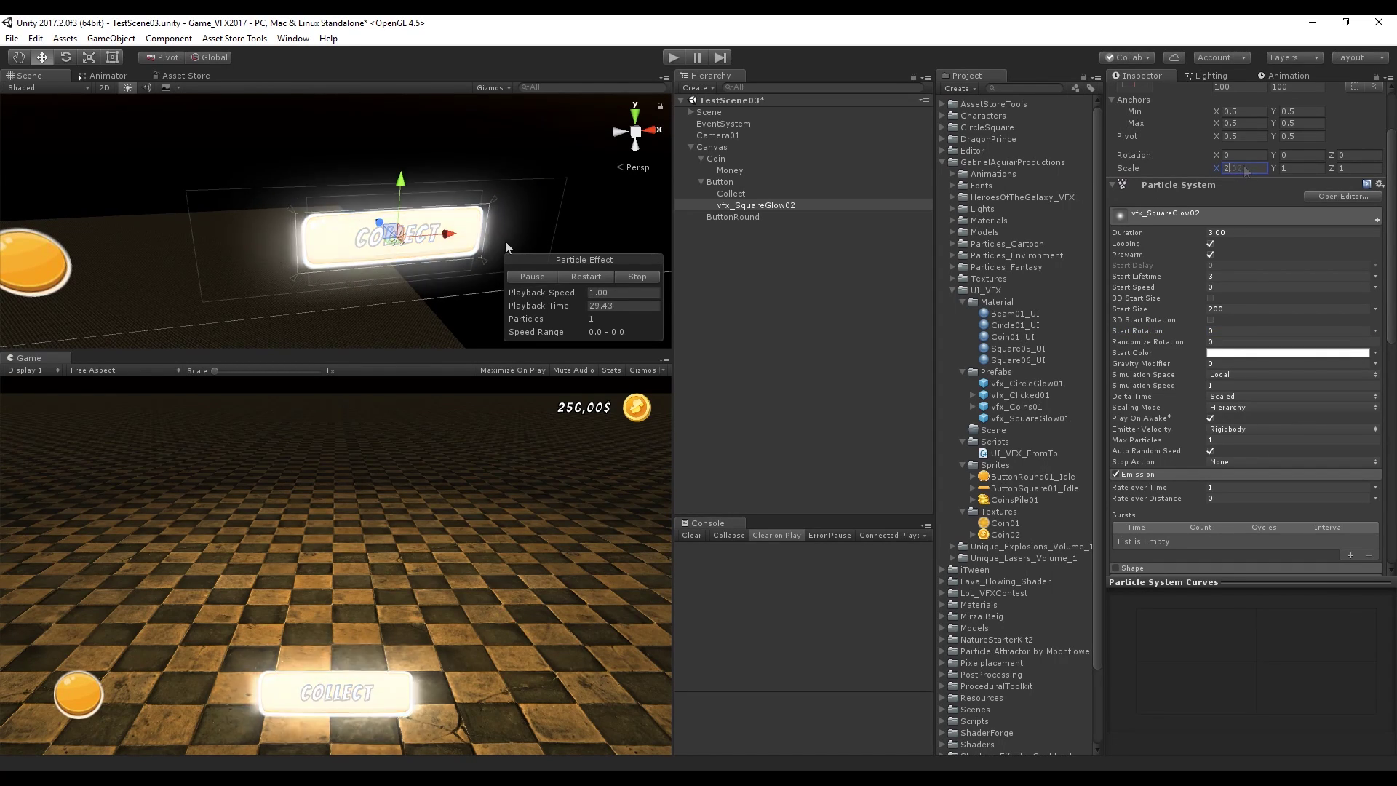
Set the particle Start Color to Random Between Two Colors, using a yellow-orange and the orange FF7022FF
click(1374, 352)
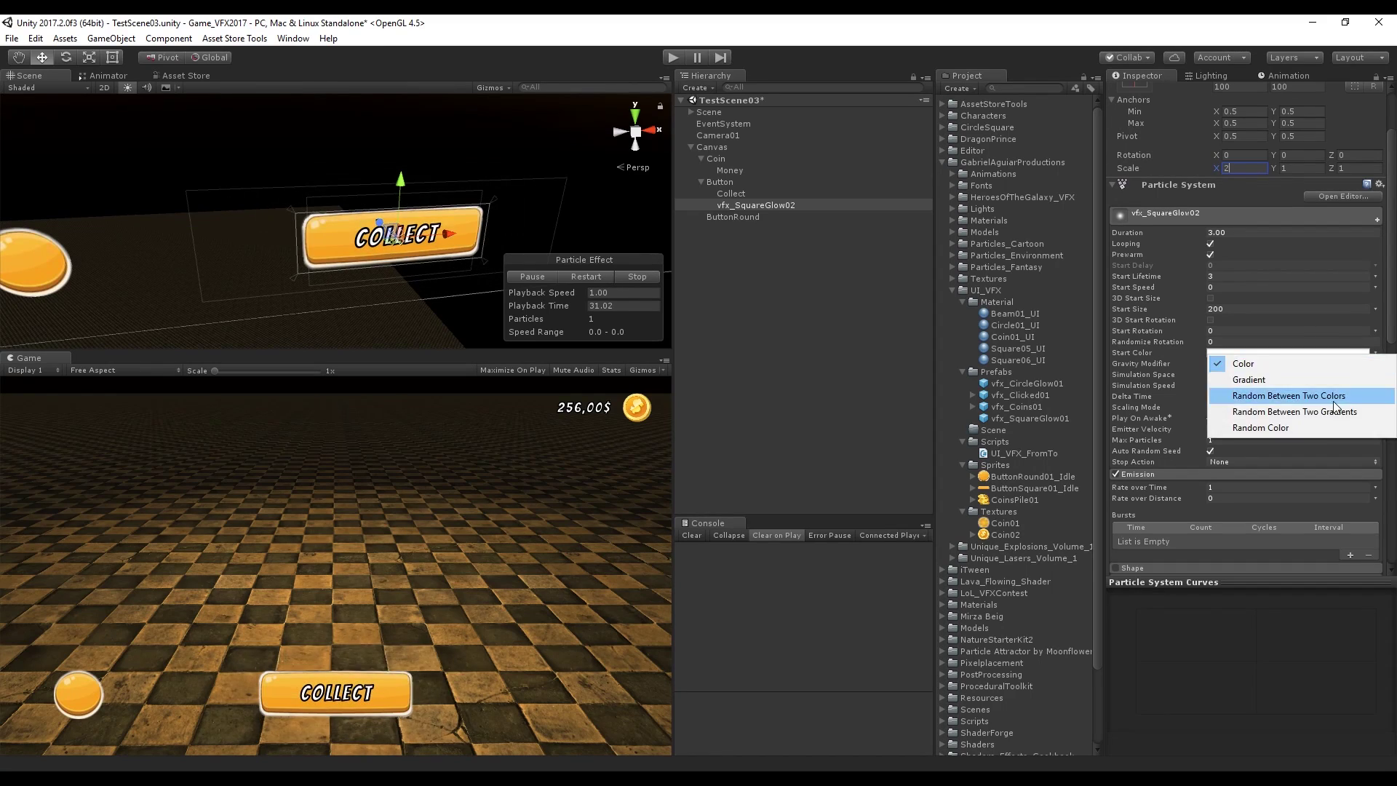
click(1333, 400)
click(1288, 352)
click(851, 420)
click(821, 329)
click(1288, 361)
click(851, 424)
click(823, 331)
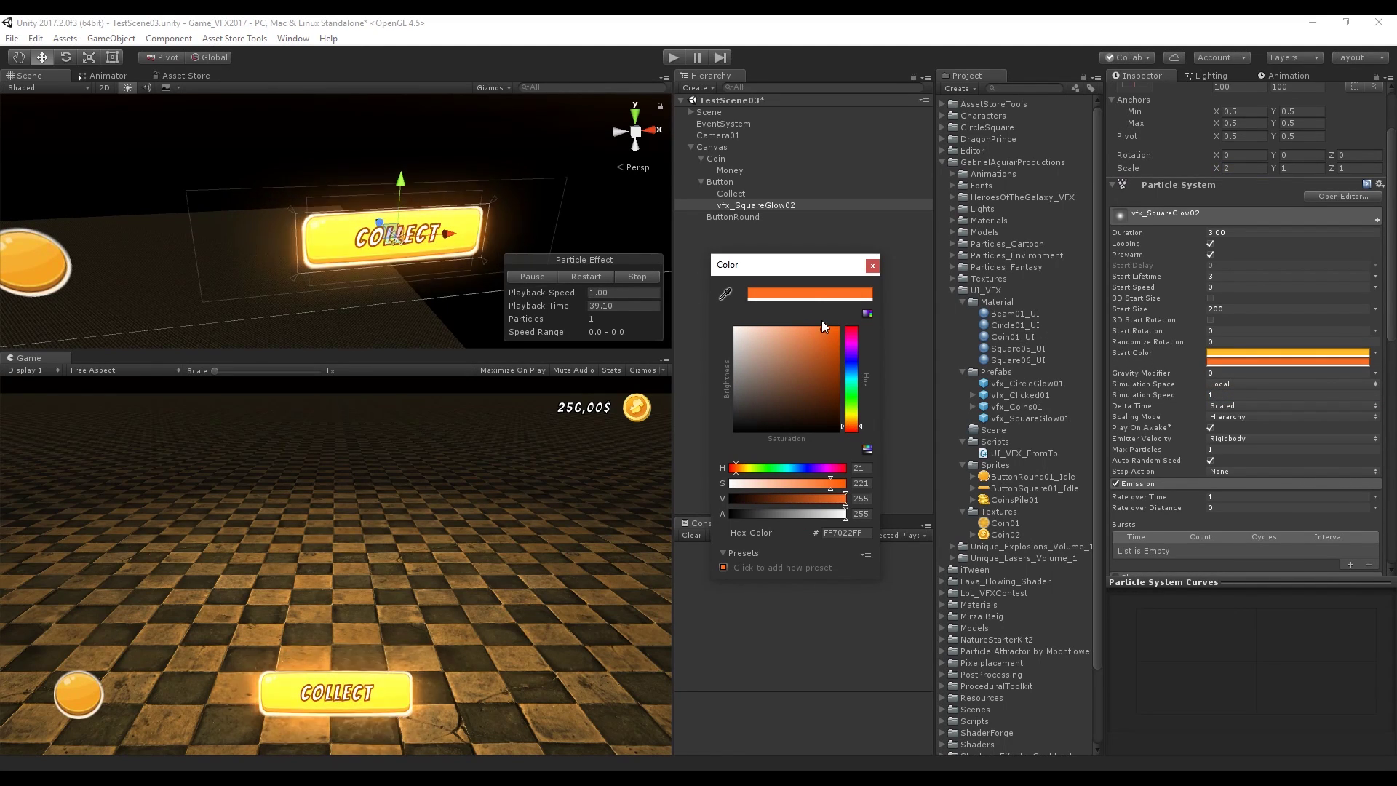
click(872, 264)
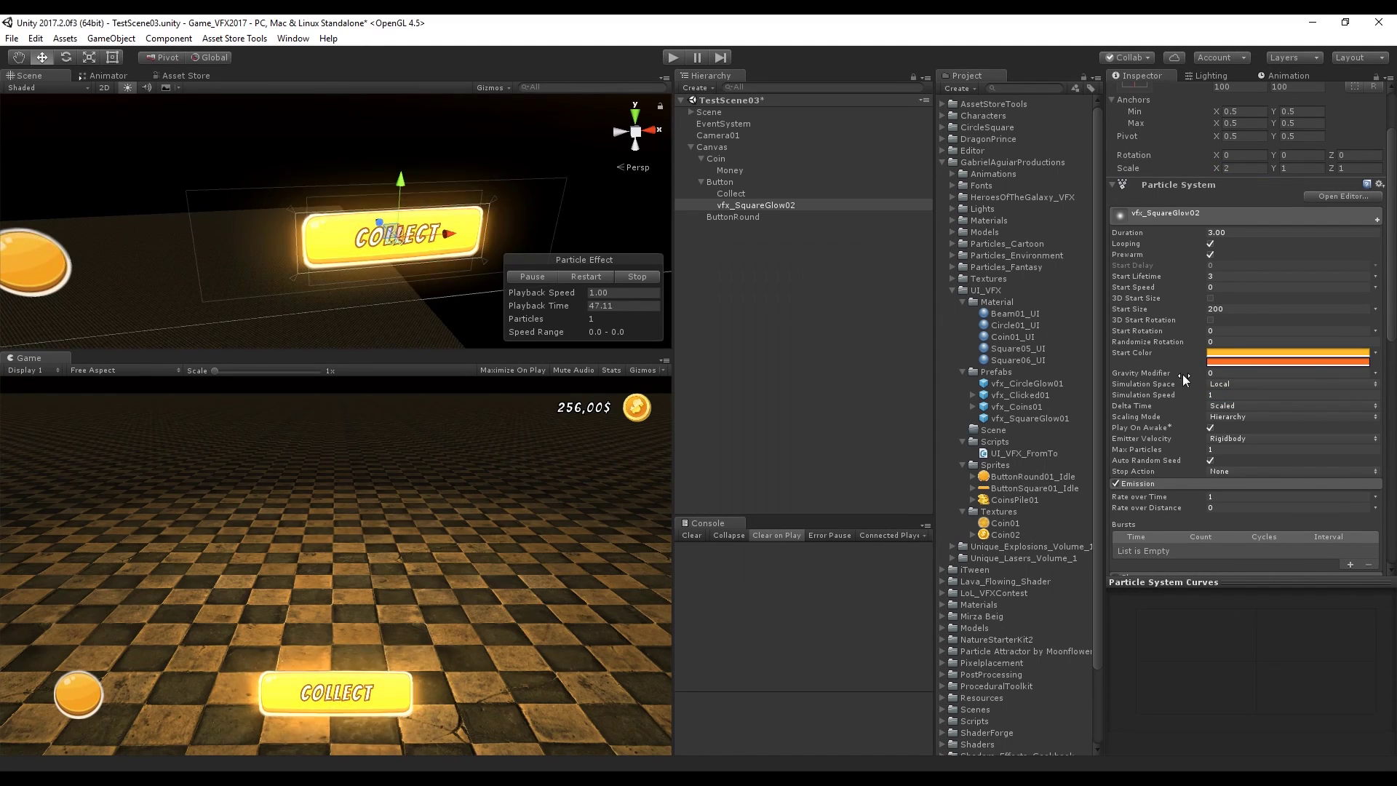
Switch to Photoshop and create a 500 x 500 pixel RGB document named Square06
scroll(1176, 377, down, 5)
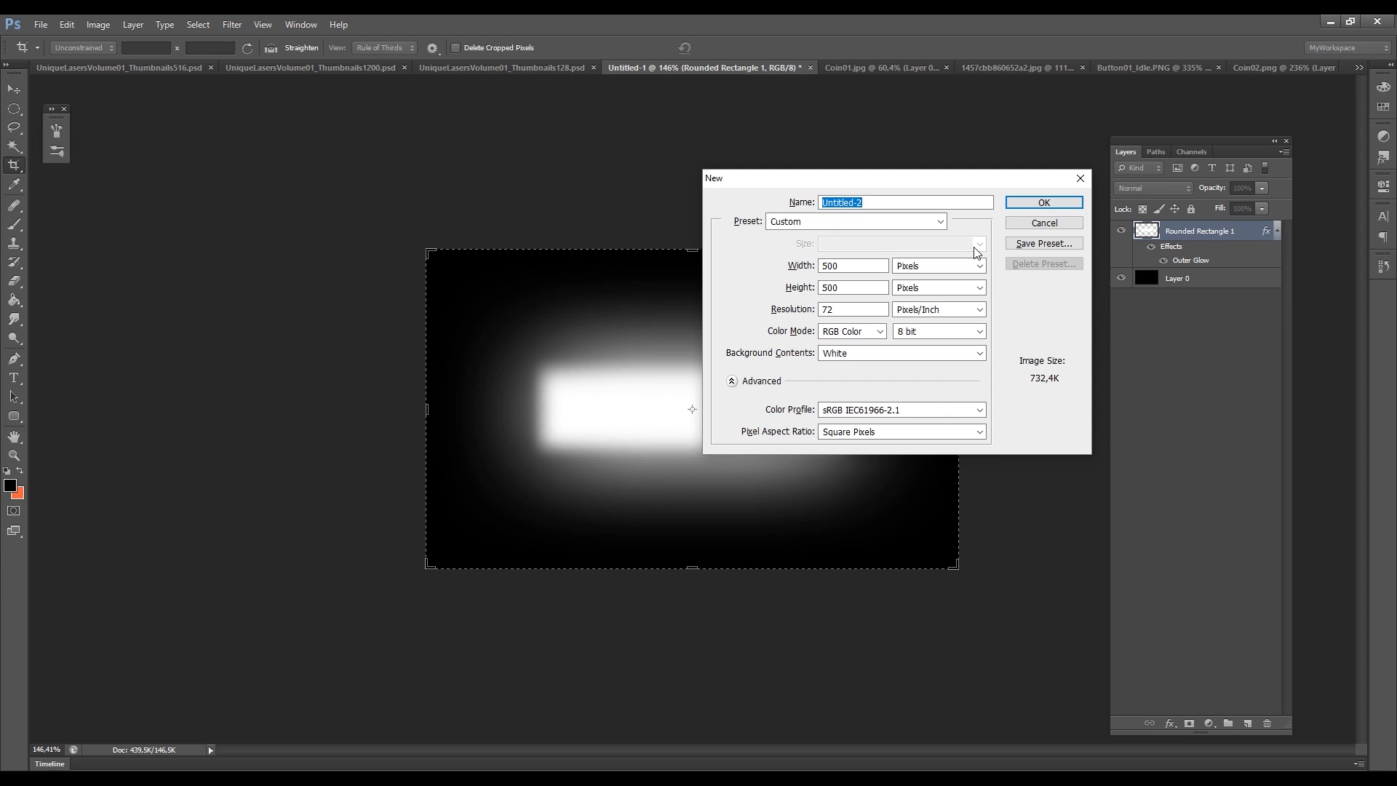
text(squa)
click(1063, 198)
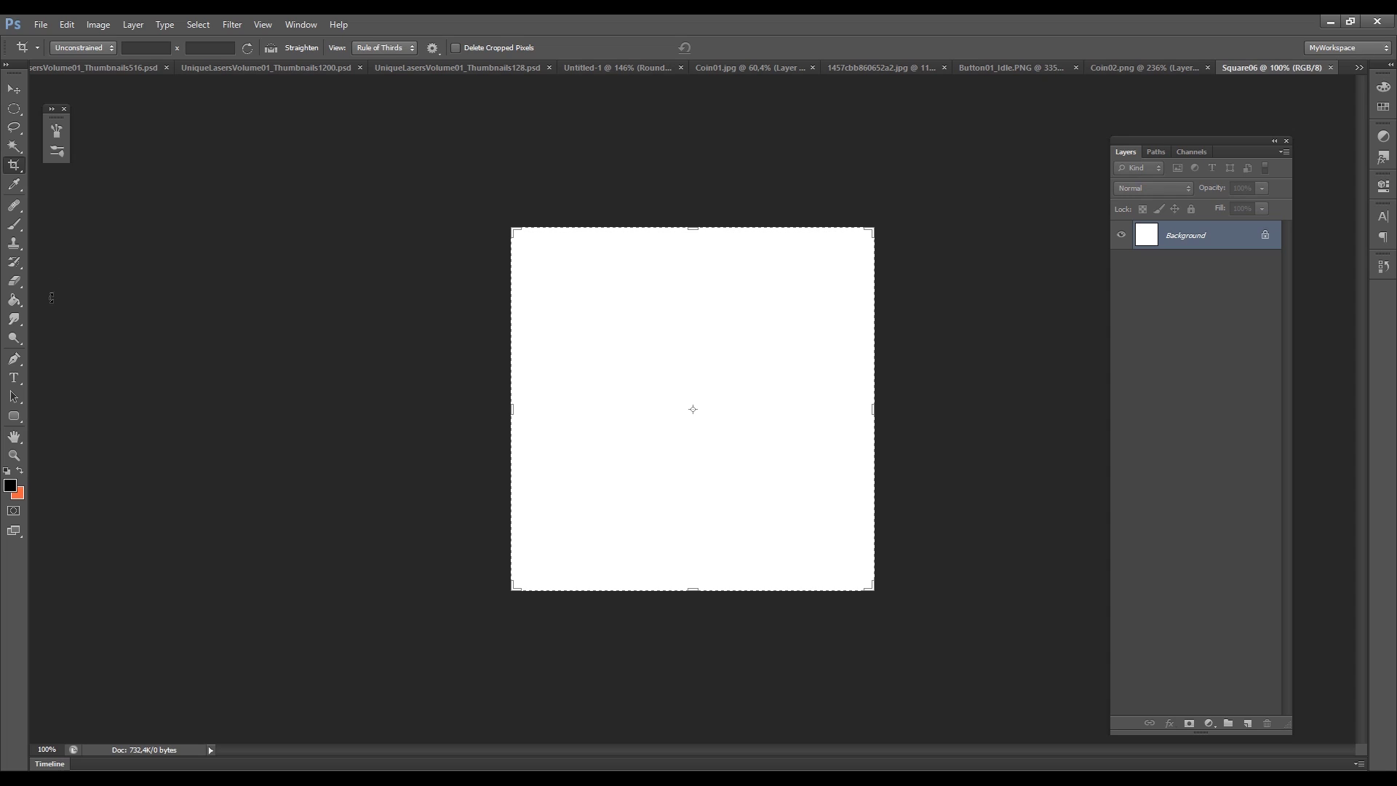
Convert the background into a regular layer filled with black and add an empty layer above it
alt+double_click(1220, 248)
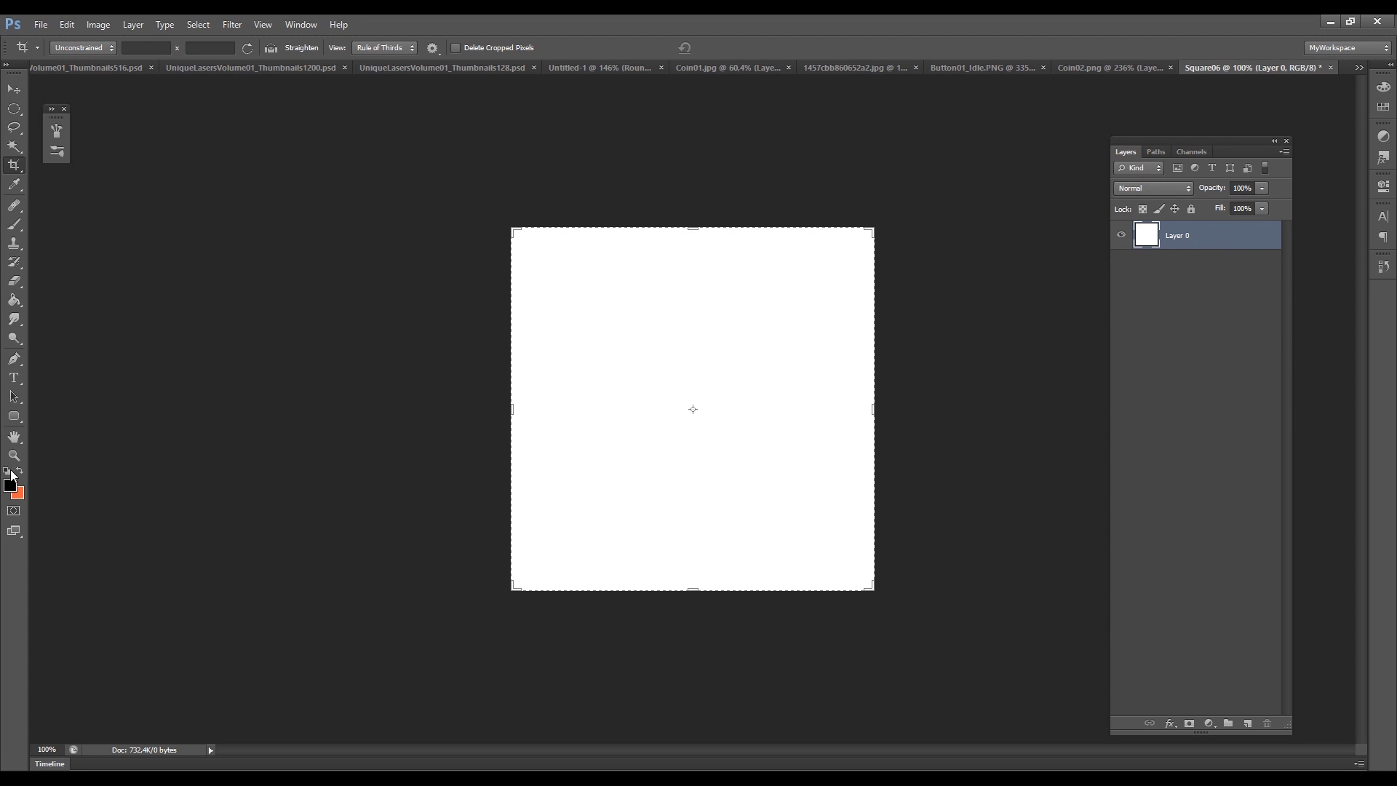
click(14, 299)
click(798, 356)
key(ctrl+shift+n)
key(Return)
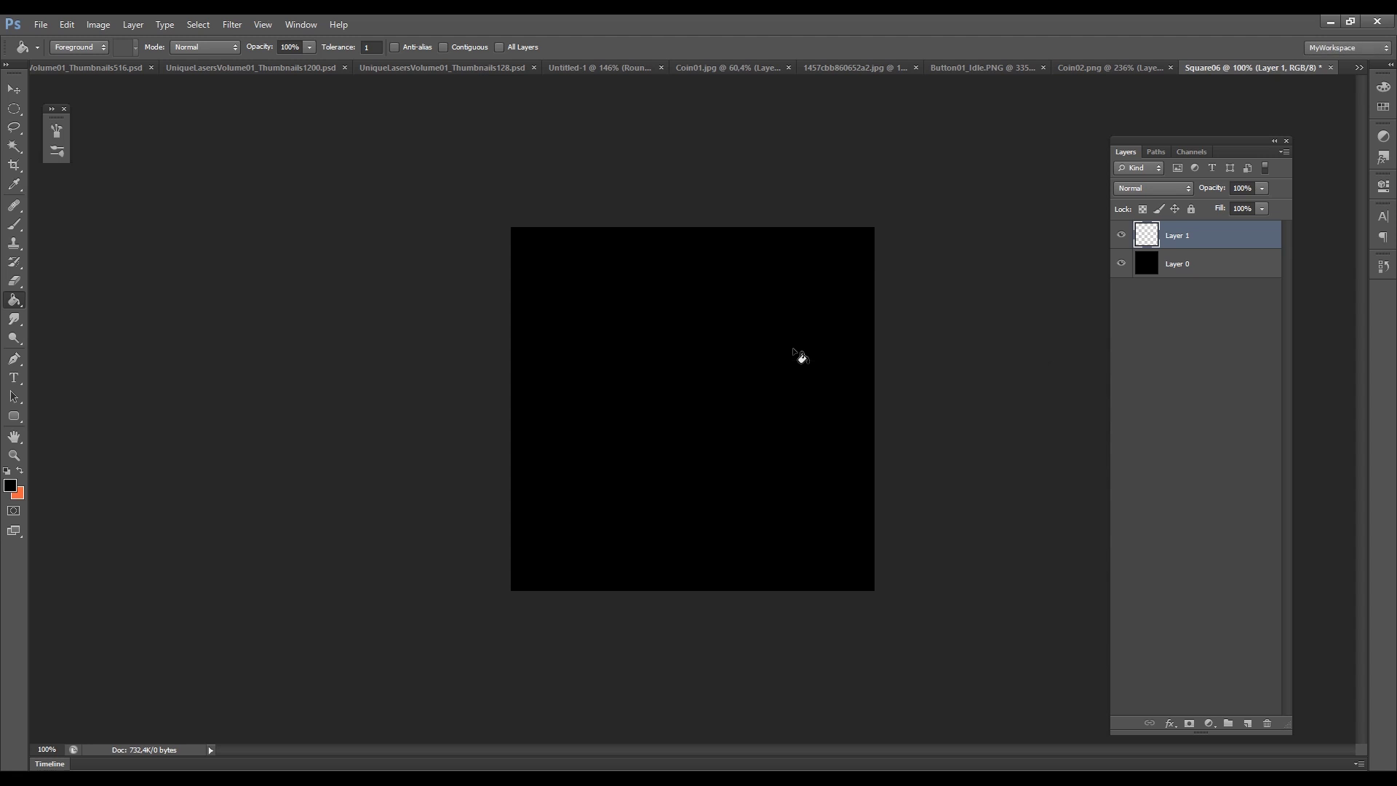
Draw a rounded rectangle about 342 x 117 px with a 10 px radius across the canvas middle and fill it white
click(13, 417)
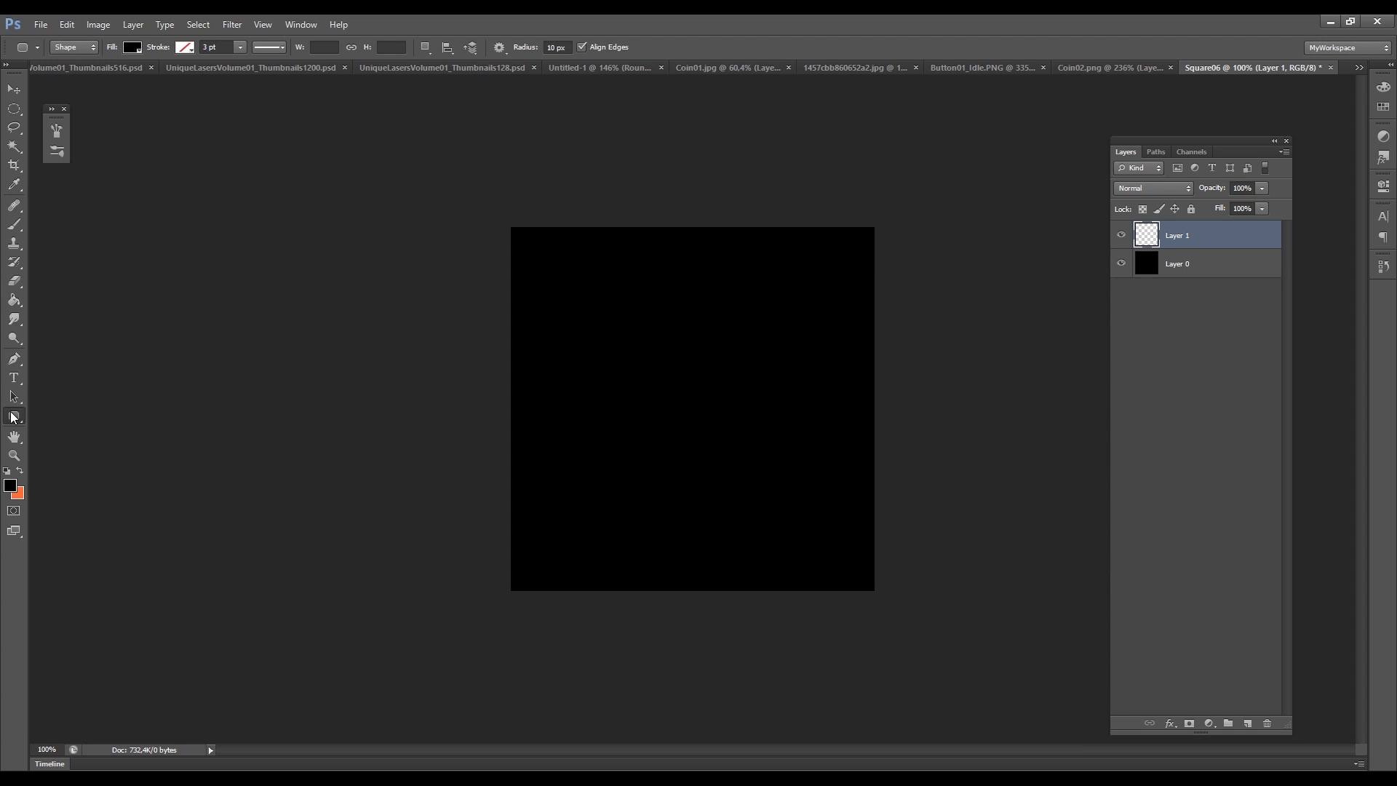
click(13, 417)
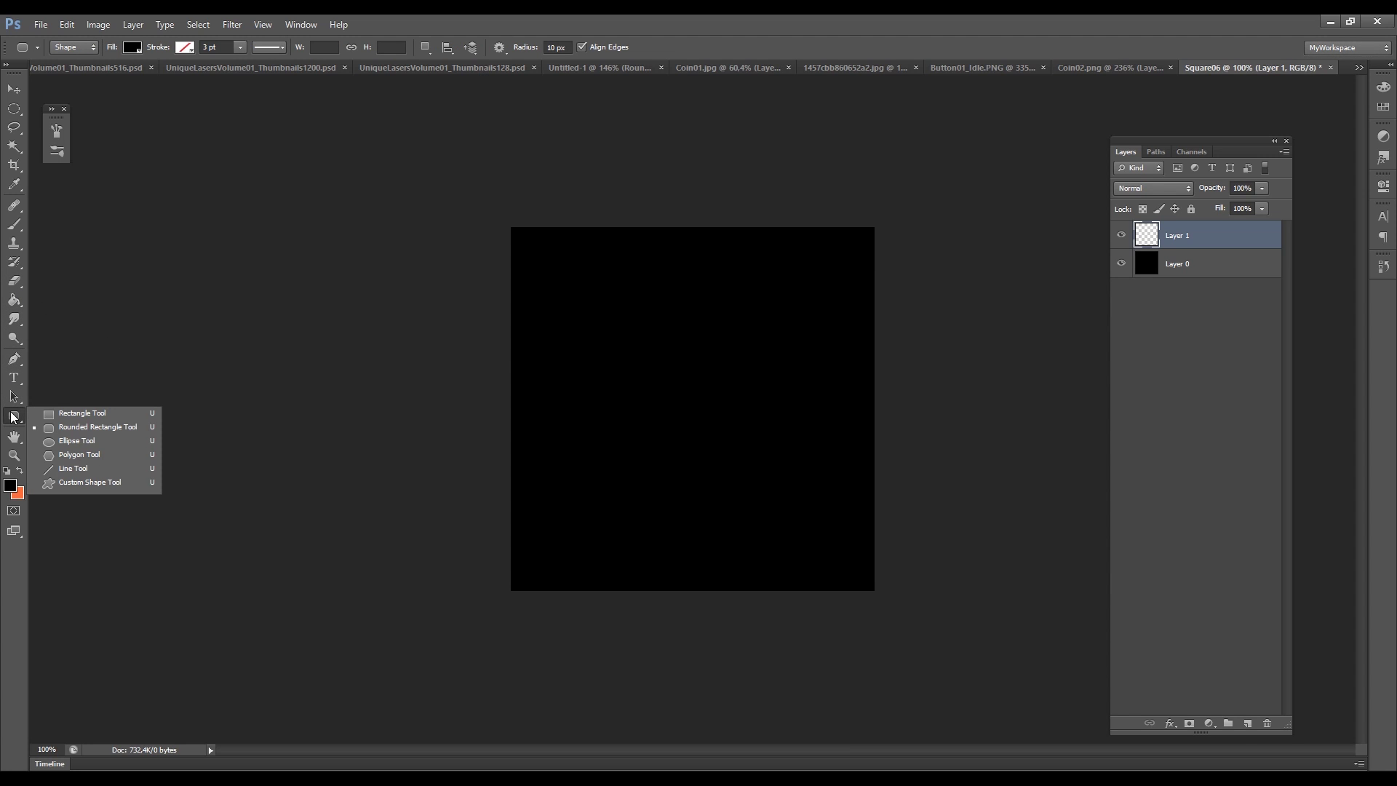
click(82, 428)
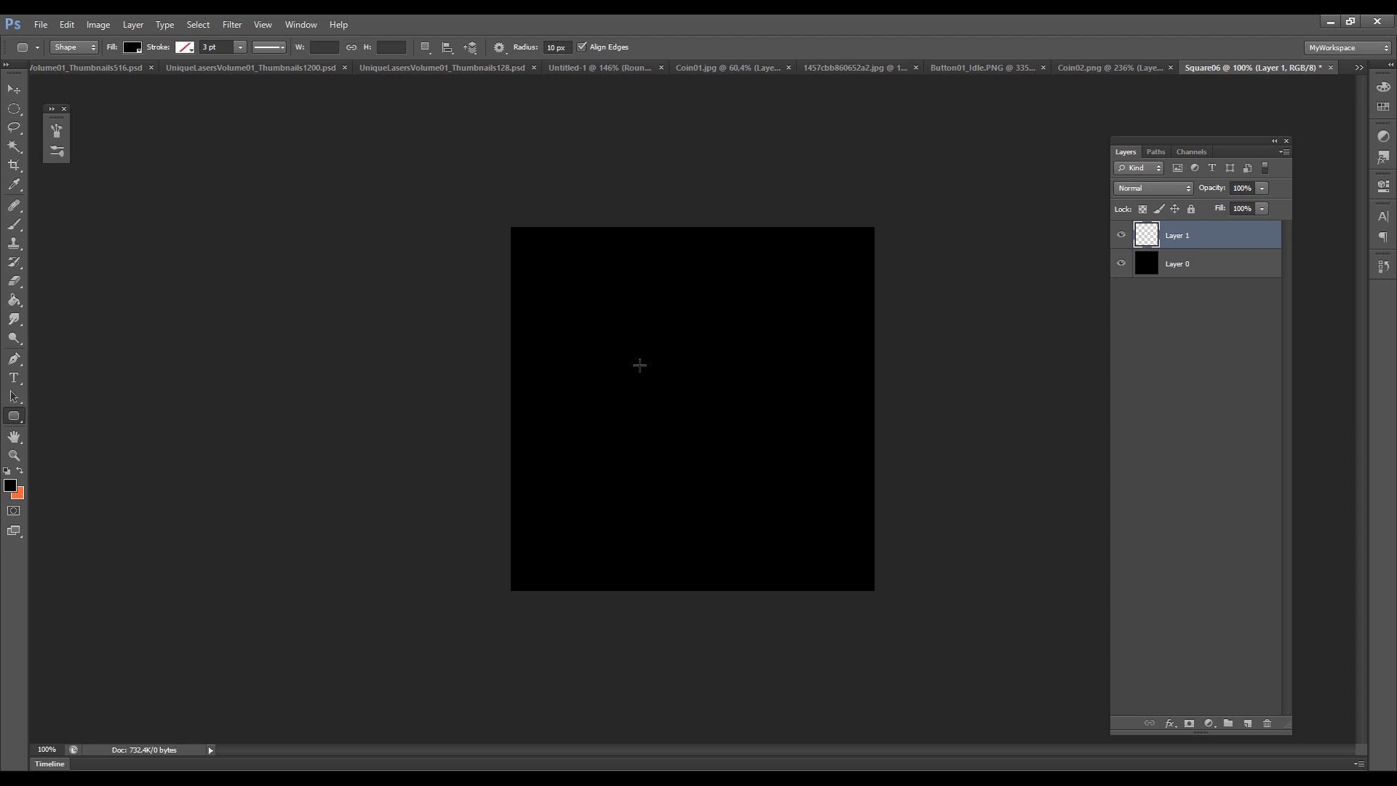
drag(694, 423, 835, 452)
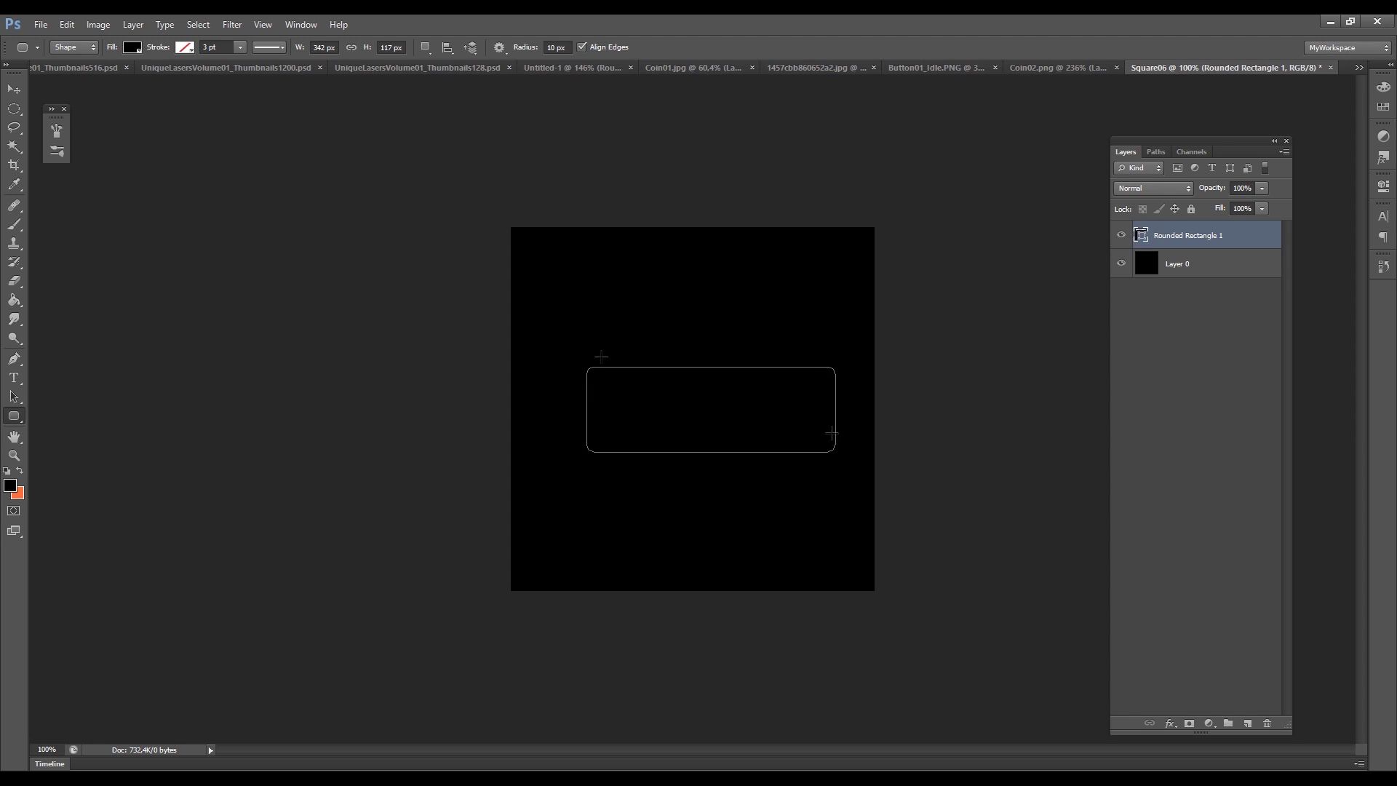
click(136, 49)
click(70, 118)
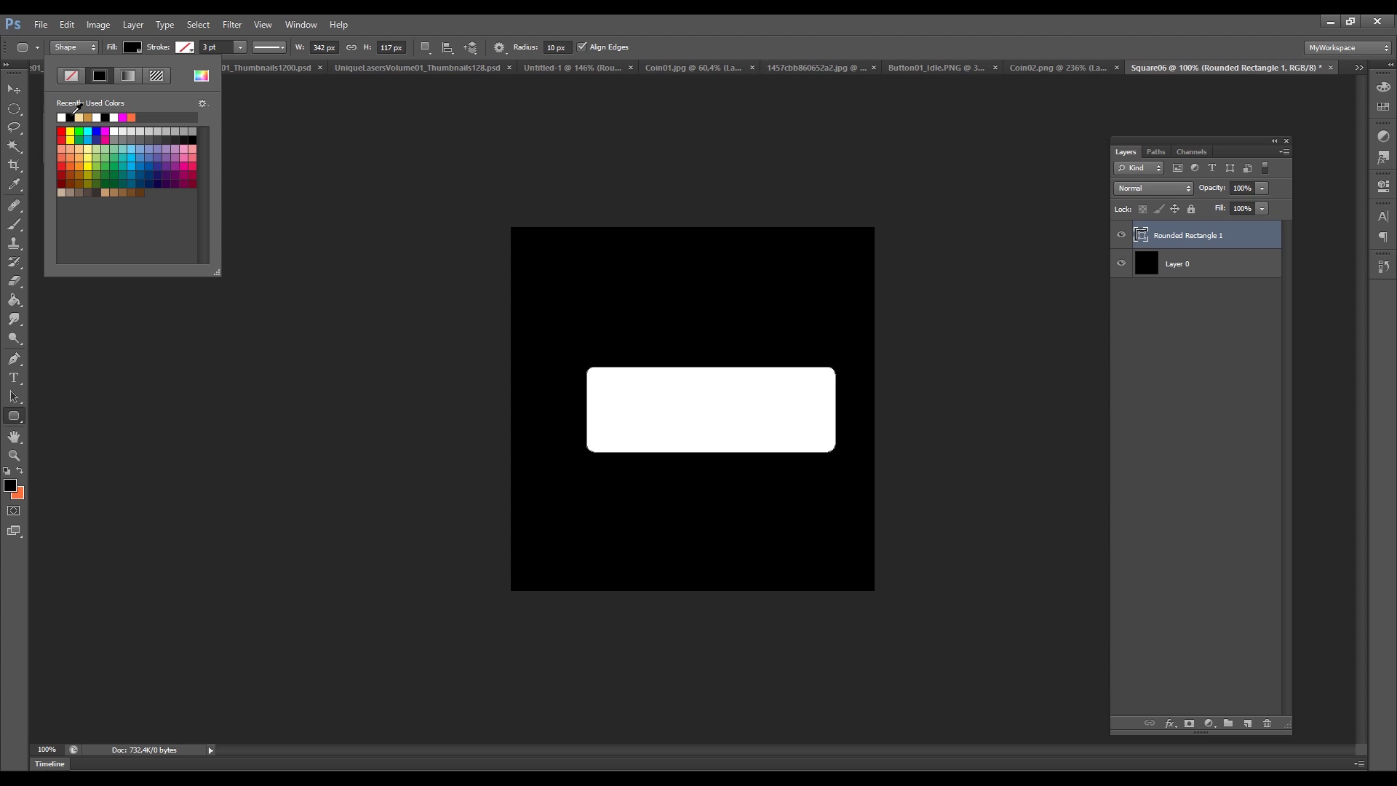
click(666, 17)
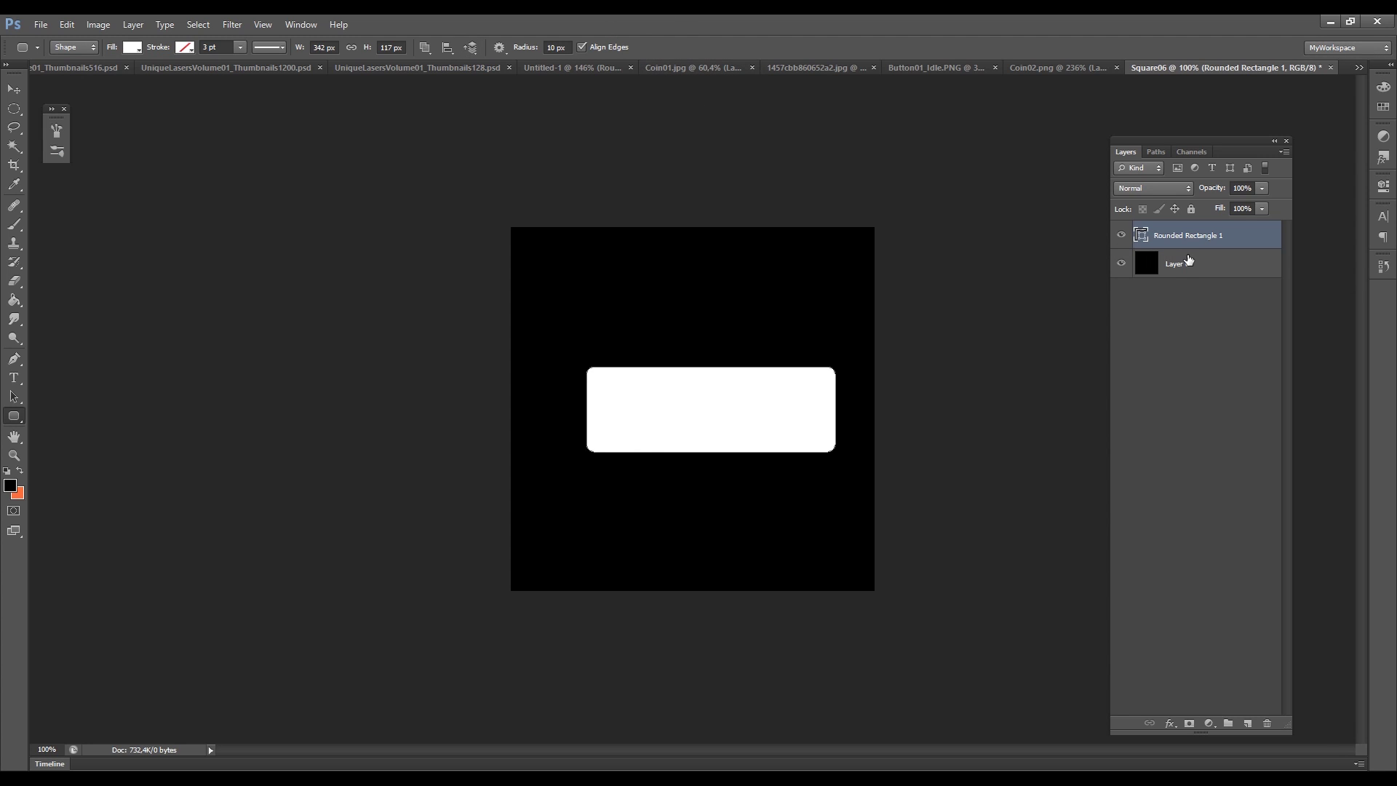
Center the rounded rectangle horizontally on the black background layer
shift+click(1188, 259)
key(v)
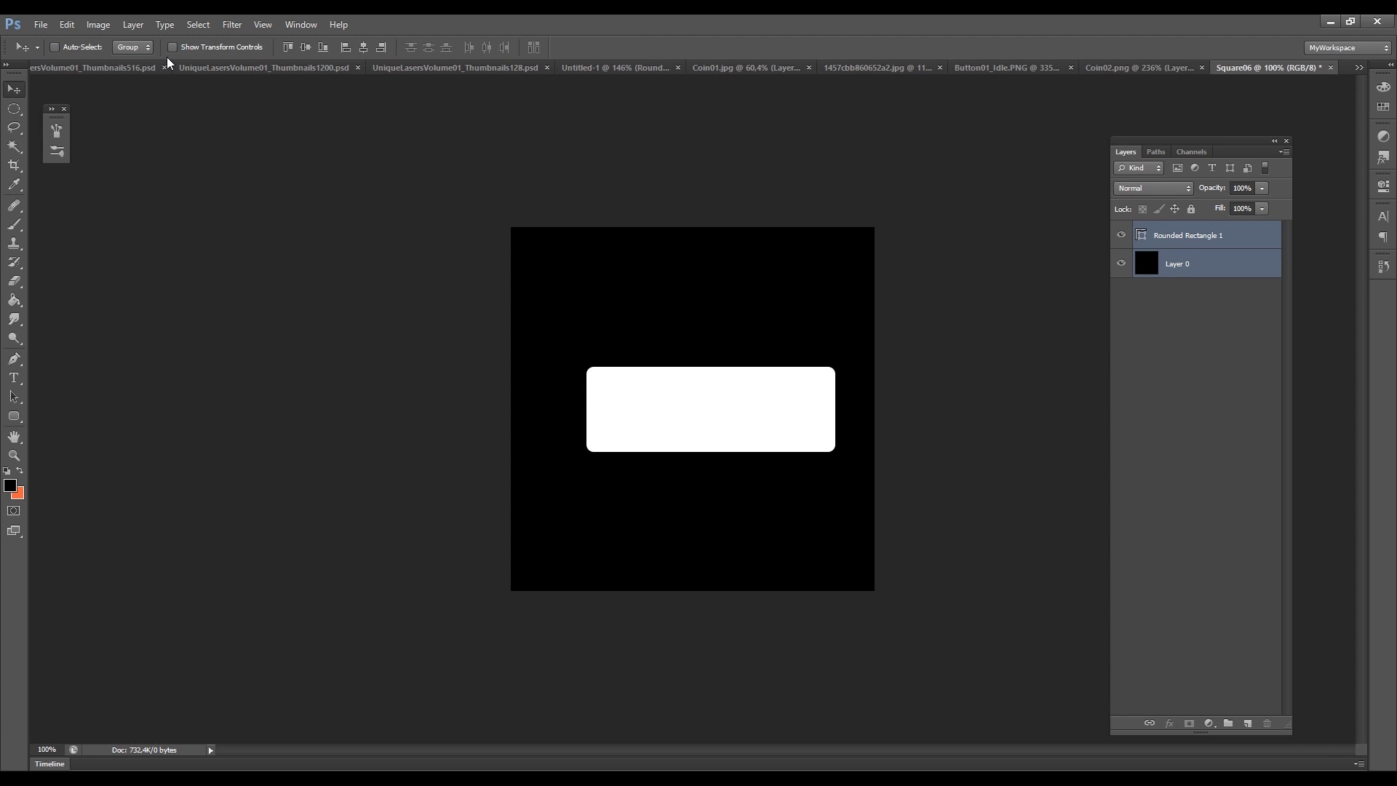
click(363, 48)
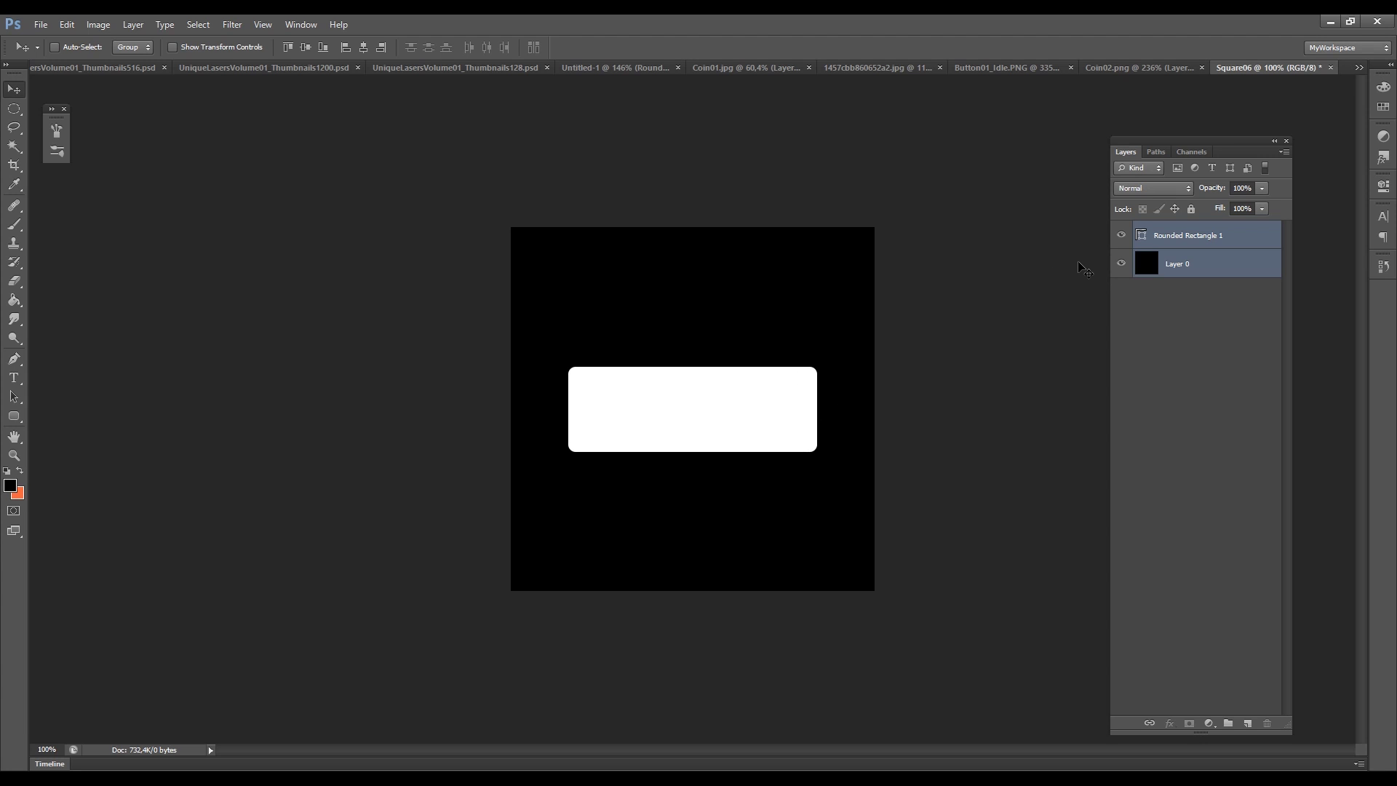
Rasterize the rounded rectangle layer and give it an Outer Glow with a size of about 70 px
right_click(1195, 241)
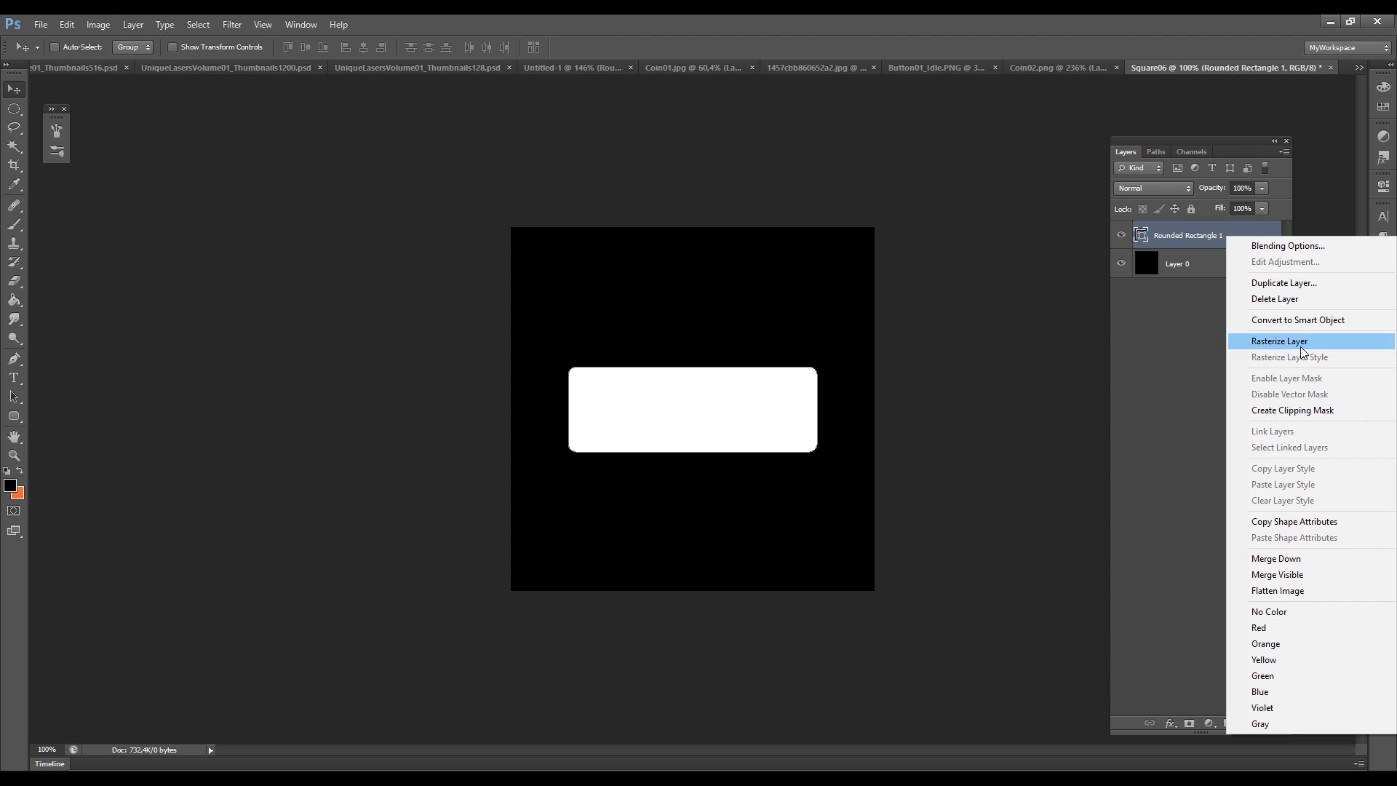
click(1302, 347)
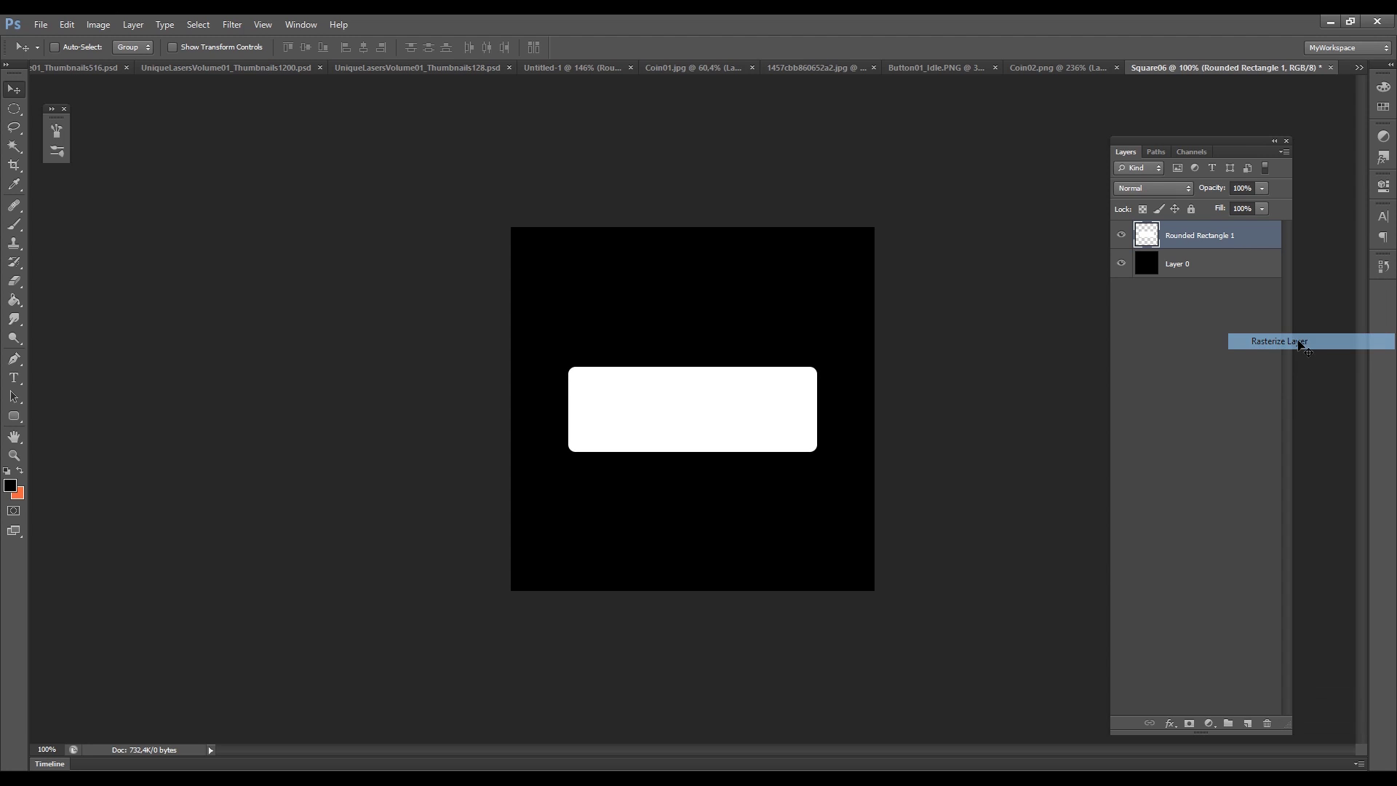
double_click(1208, 248)
click(803, 357)
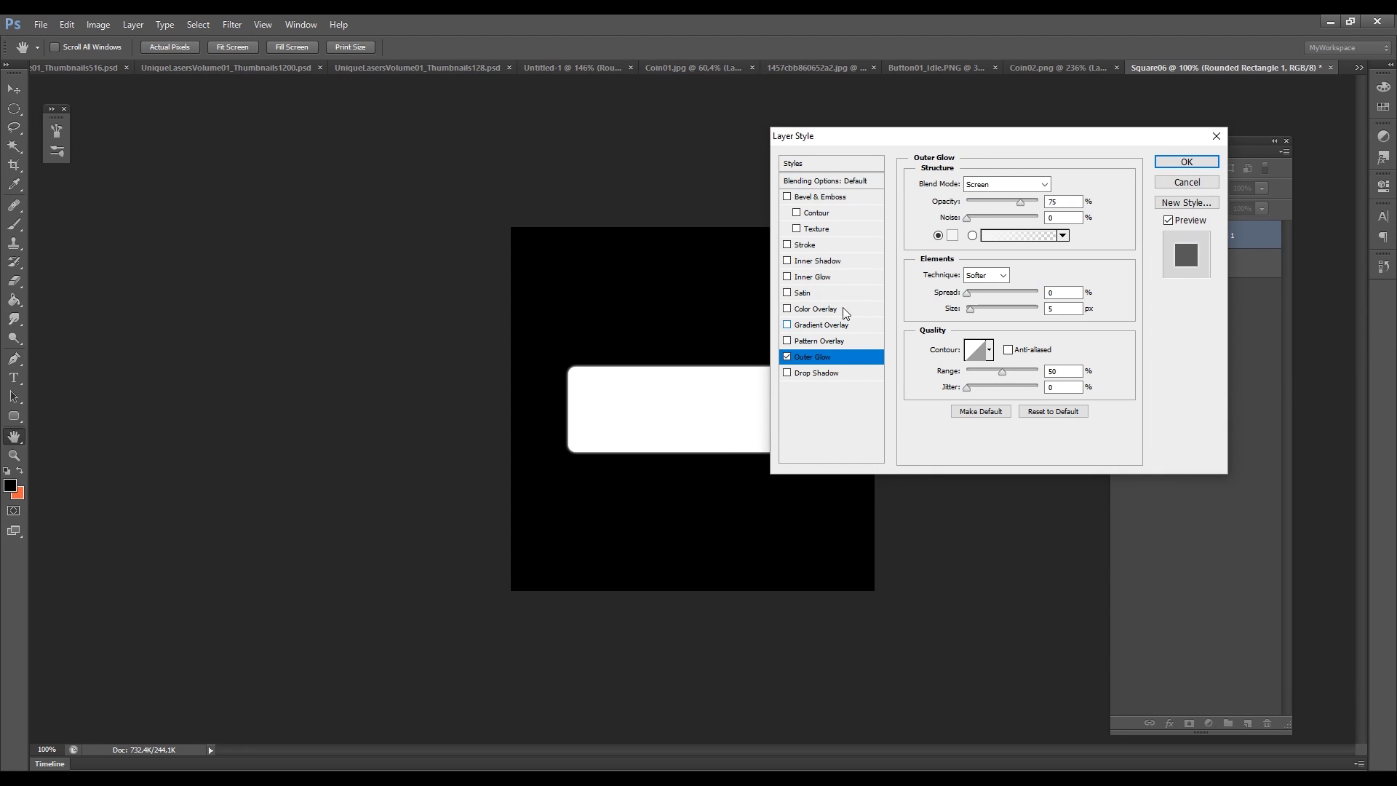
drag(976, 315, 994, 316)
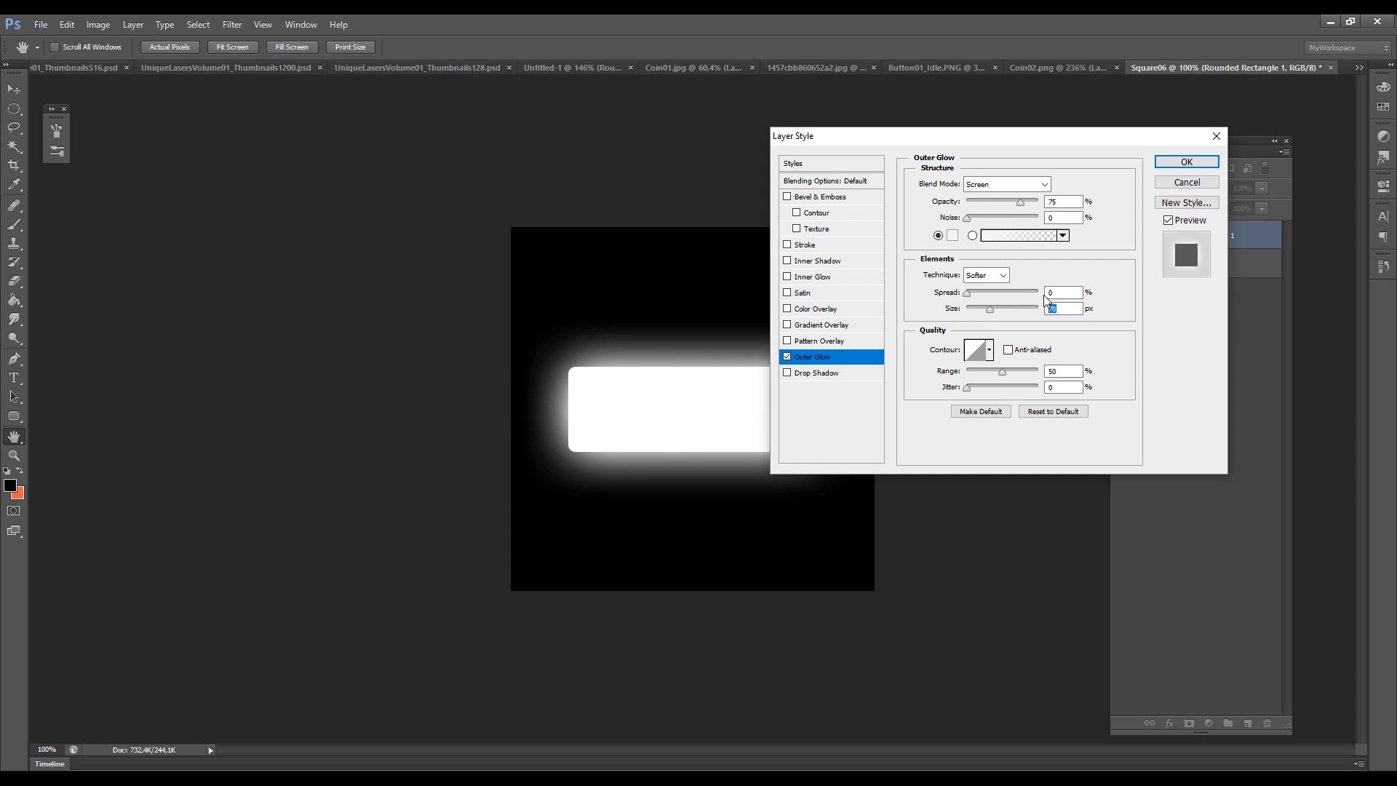
click(1177, 164)
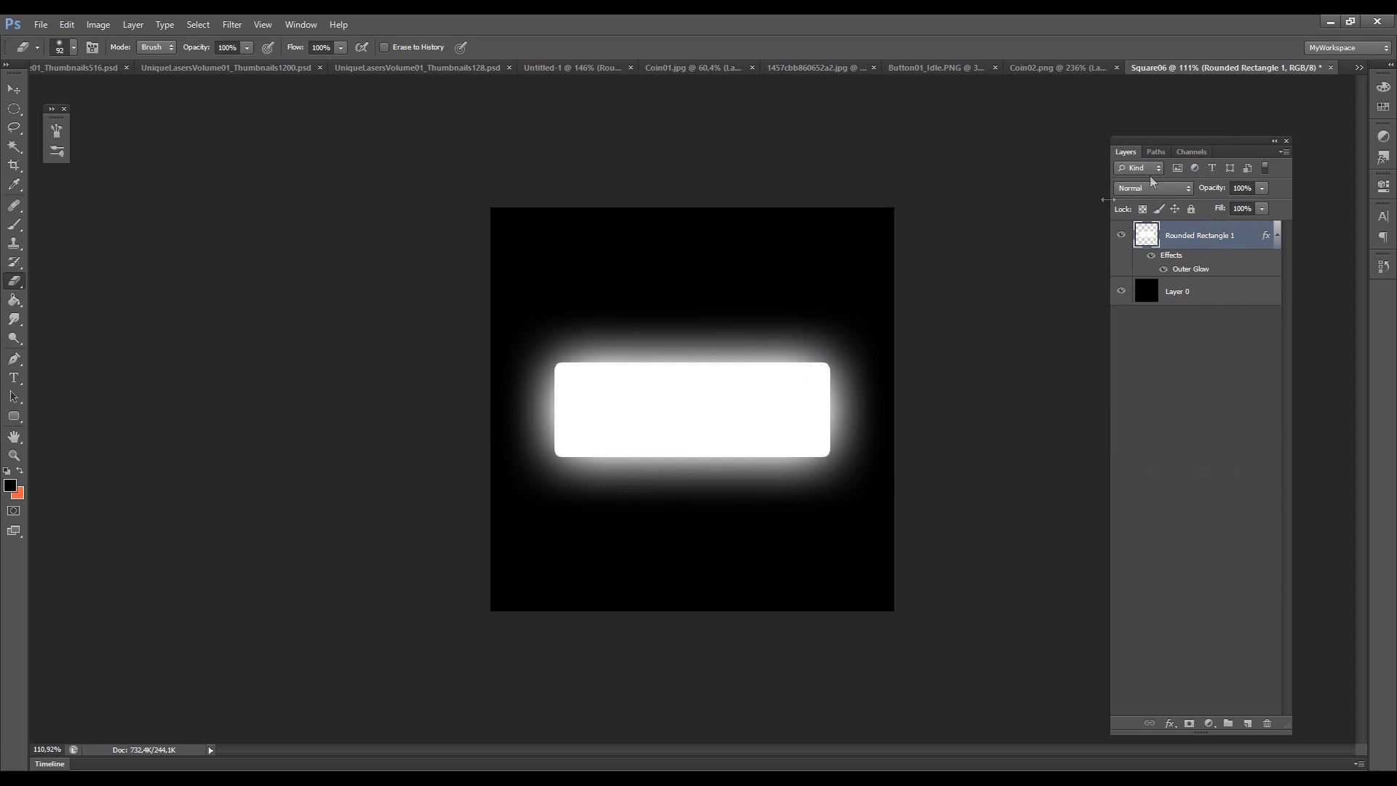
Soften the white rectangle by erasing along all its edges with a soft 92 px Eraser brush
alt+scroll(740, 401, up, 3)
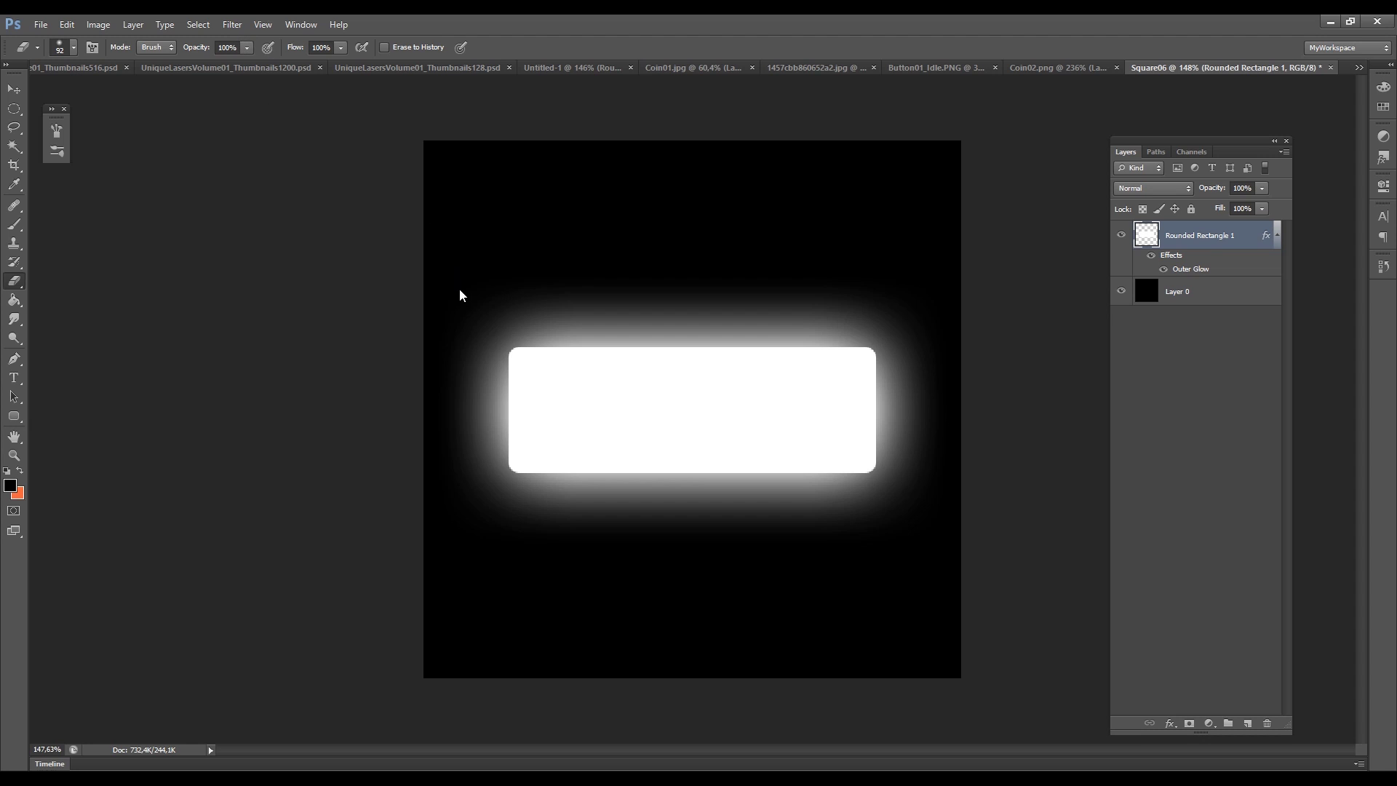
mouse_move(531, 293)
mouse_down()
mouse_move(870, 272)
mouse_move(434, 255)
mouse_move(459, 489)
mouse_up()
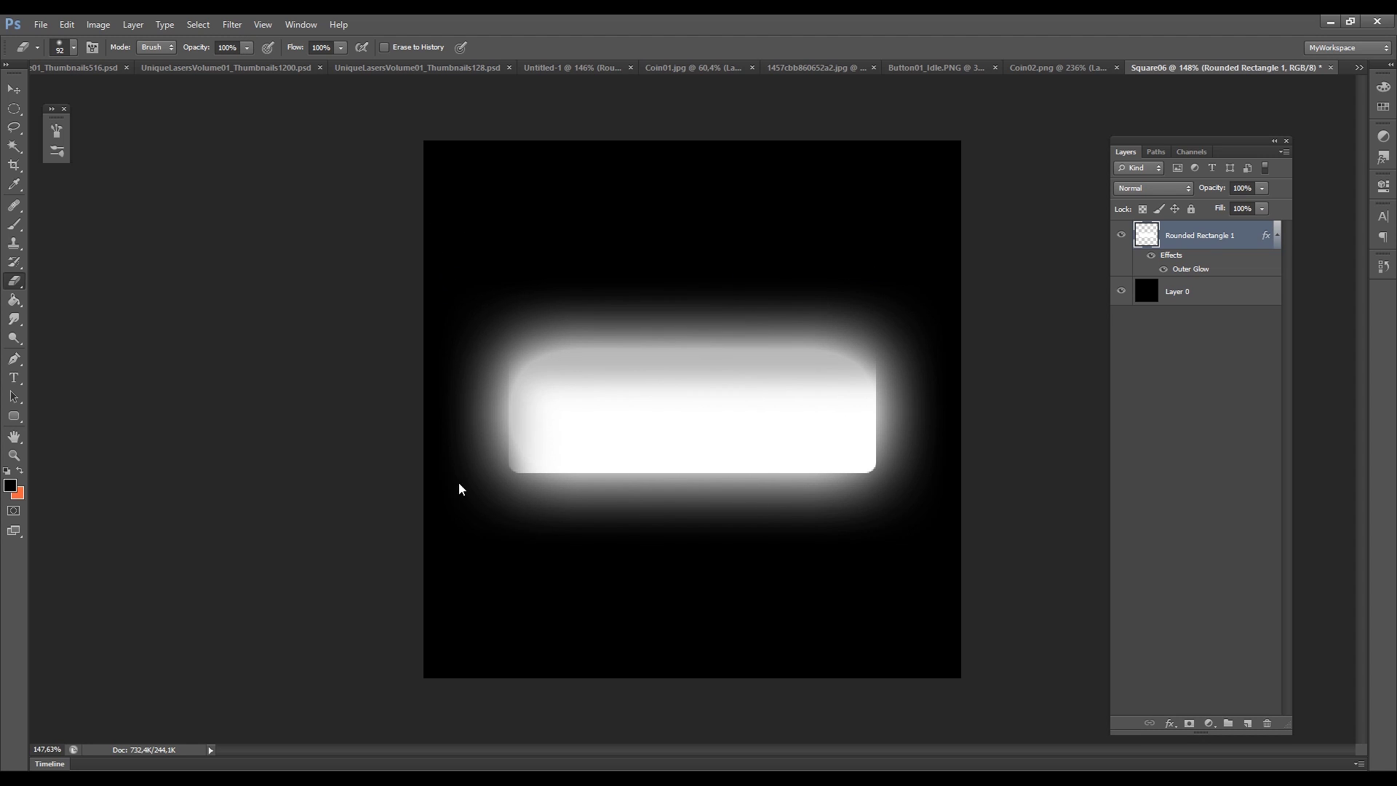
mouse_move(456, 441)
mouse_down()
mouse_move(963, 481)
mouse_move(886, 497)
mouse_up()
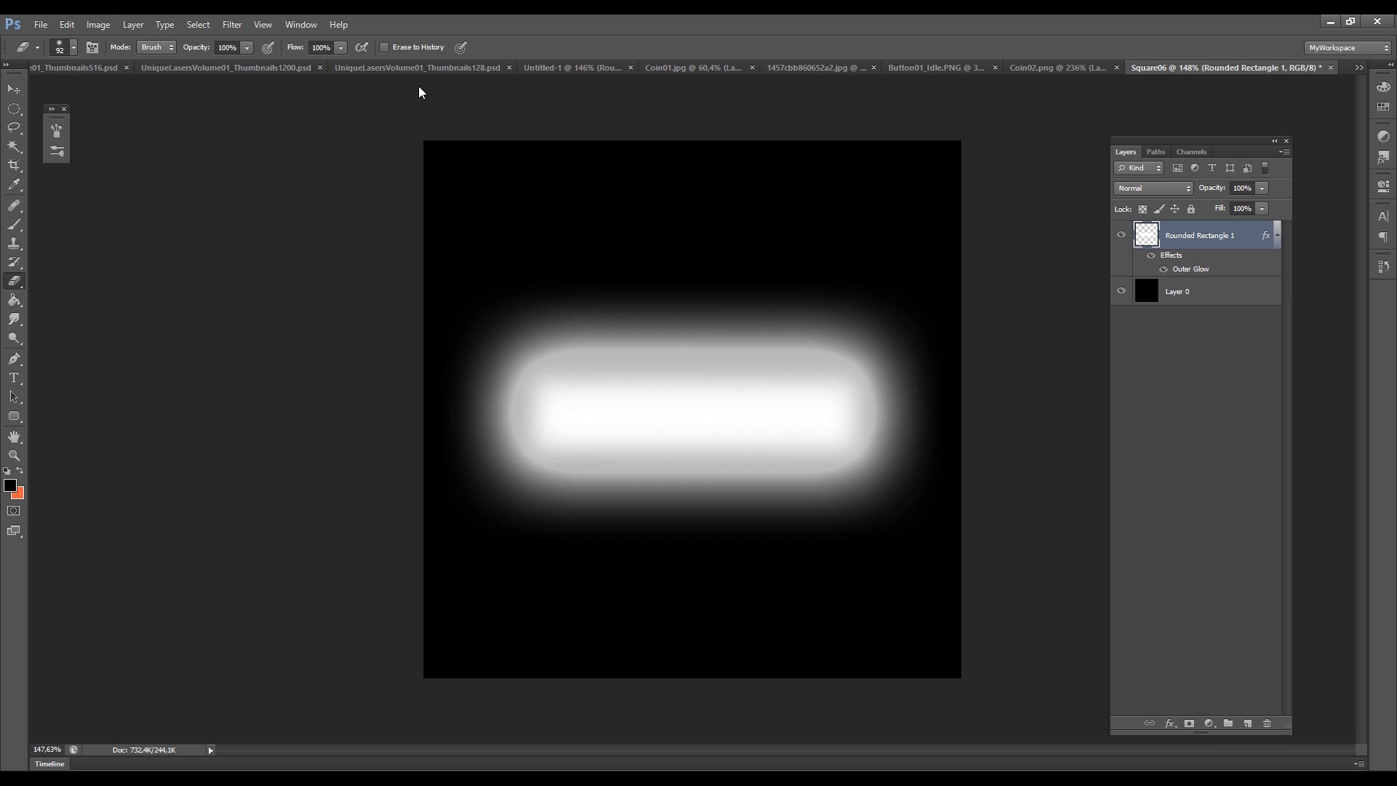
drag(424, 269, 920, 261)
alt+scroll(944, 429, down, 8)
alt+scroll(847, 450, up, 5)
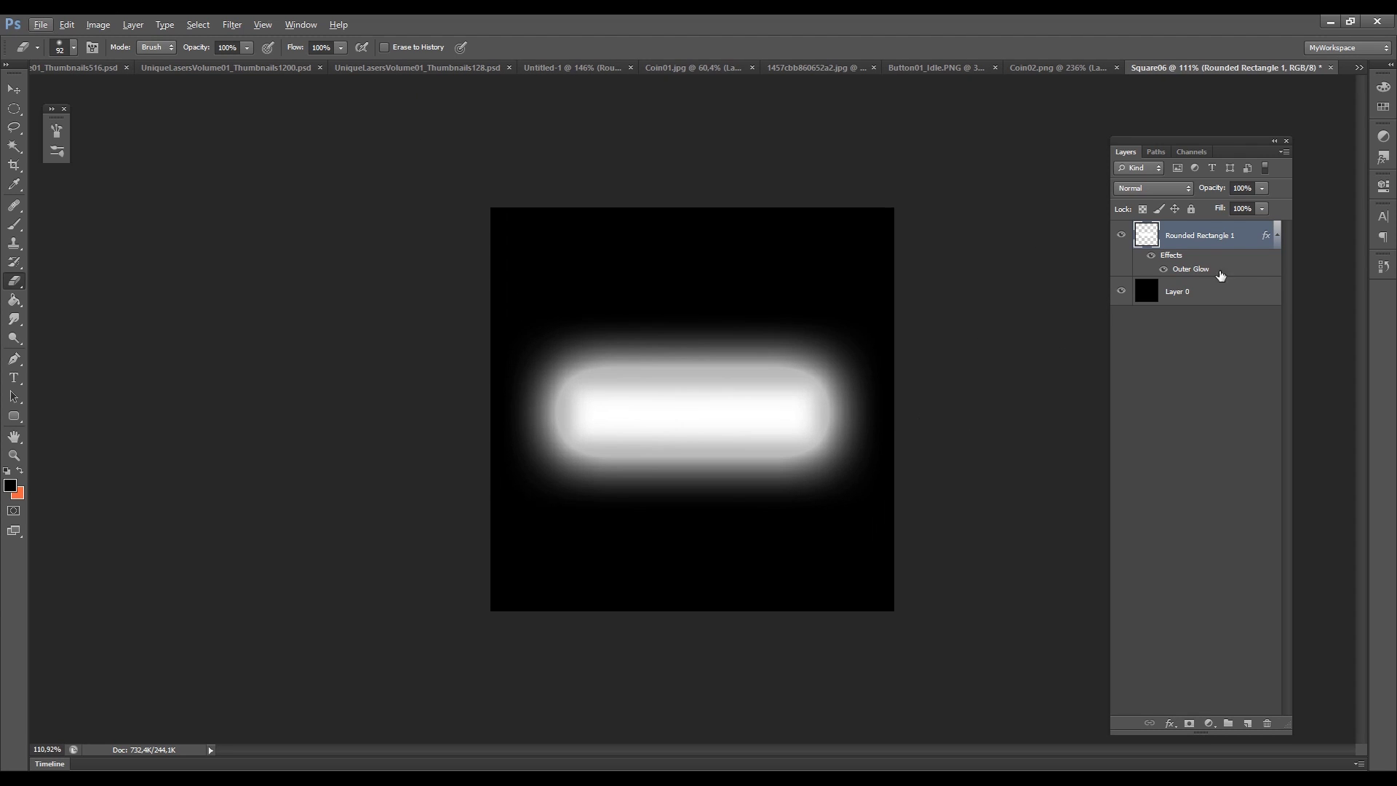
Set the Outer Glow spread to 0% and enlarge its size for a wider, softer halo
double_click(1221, 275)
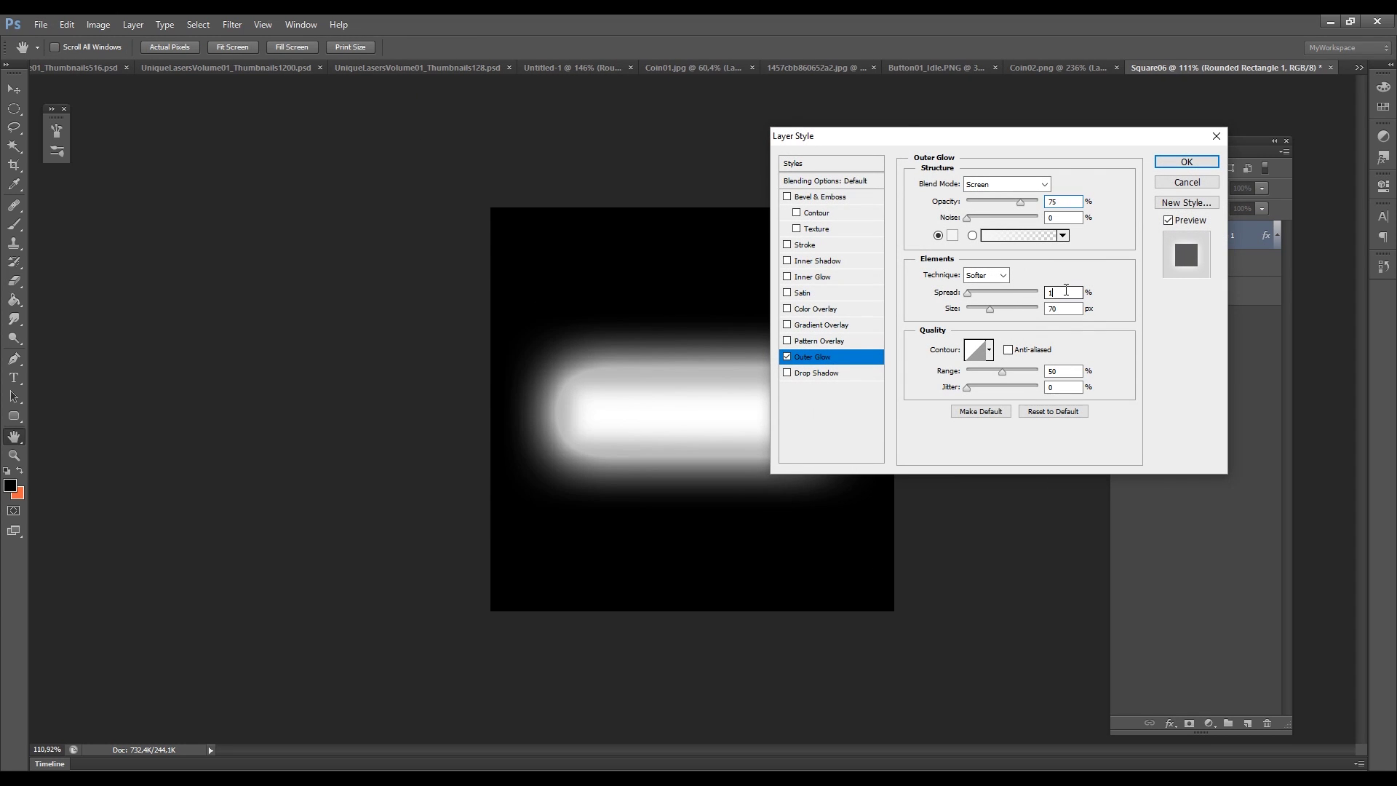
text(0)
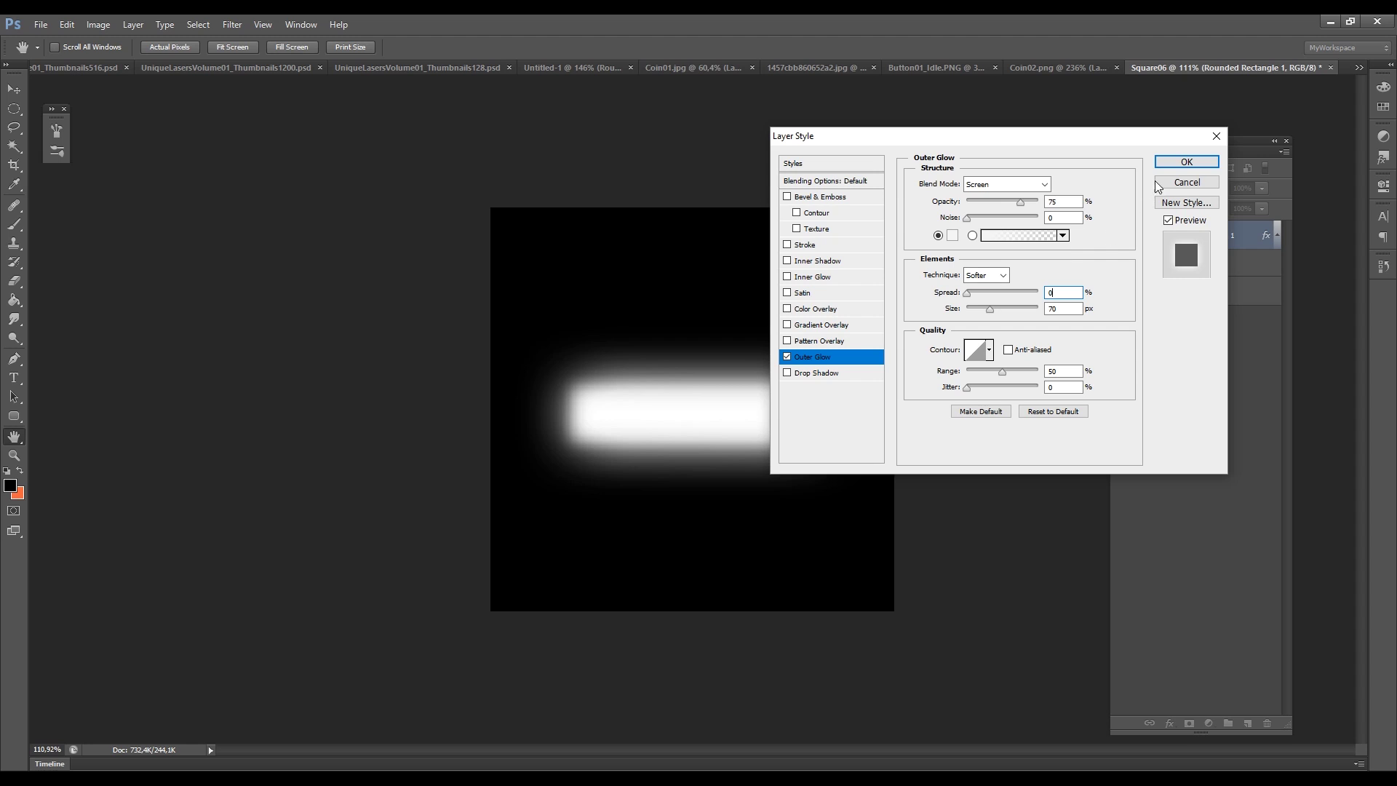
drag(990, 310, 1001, 310)
click(1175, 161)
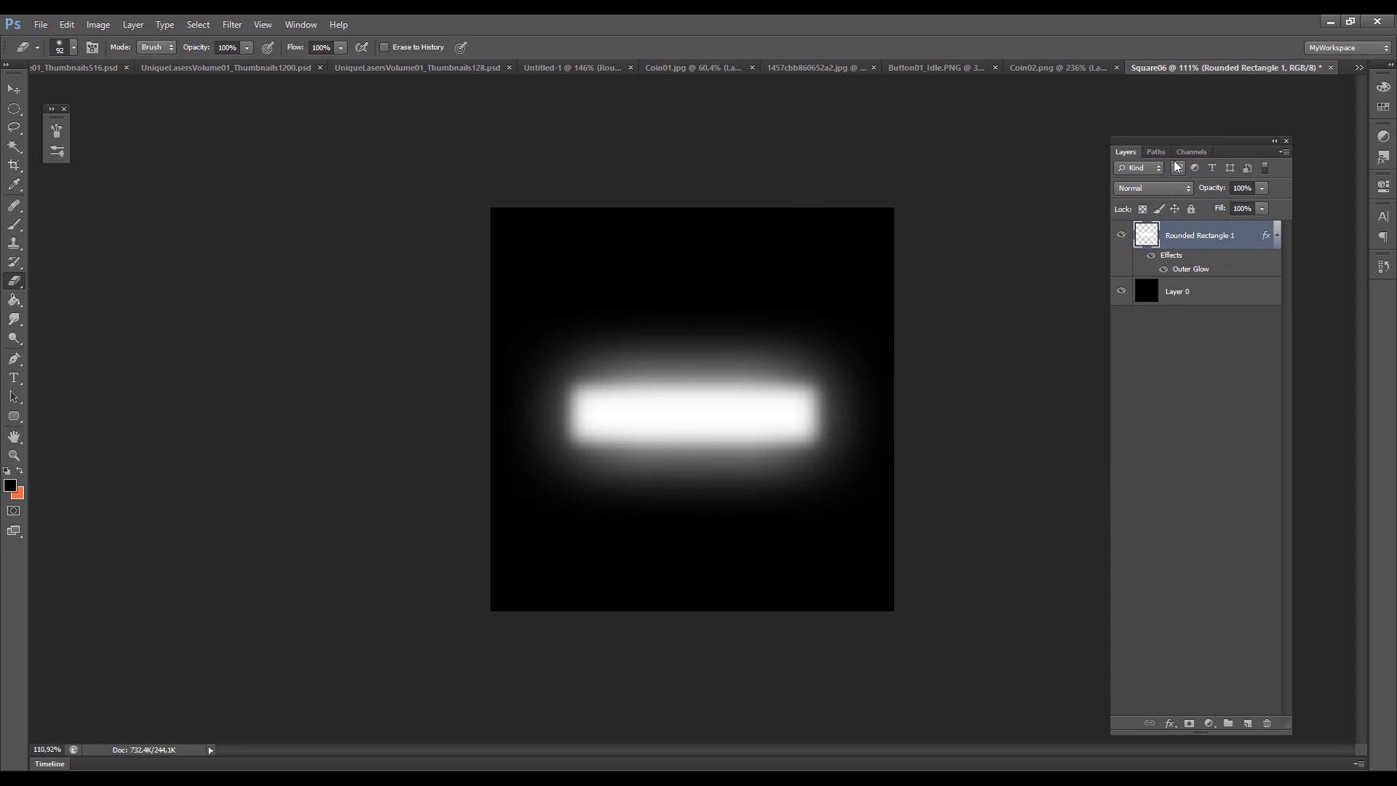
alt+scroll(538, 347, up, 3)
alt+scroll(321, 343, down, 1)
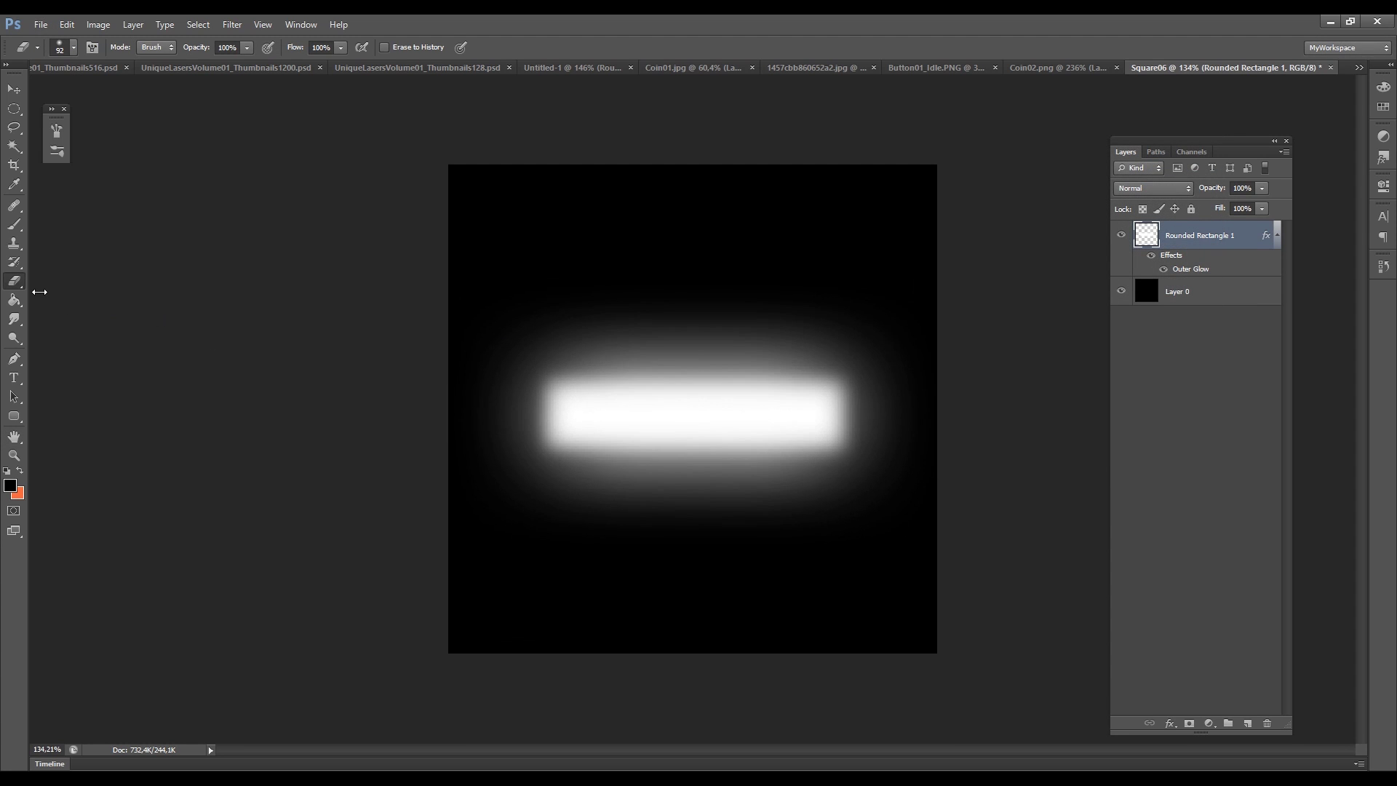
Smudge the white rectangle's edges outward into spikes on all sides with a 30 px brush, raising the strength from 34% to 45%
click(13, 320)
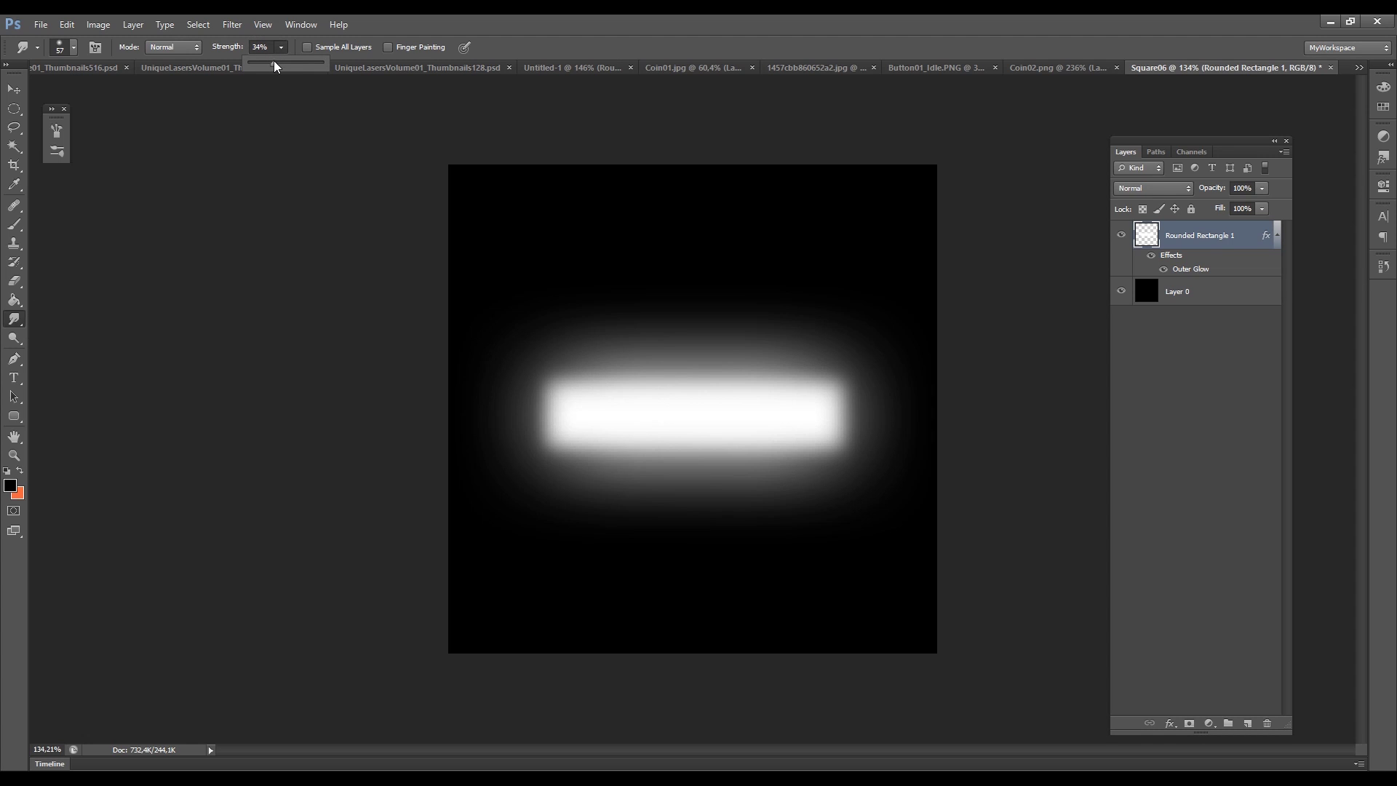
alt+right_drag(627, 407, 617, 387)
drag(613, 387, 593, 365)
drag(632, 389, 630, 363)
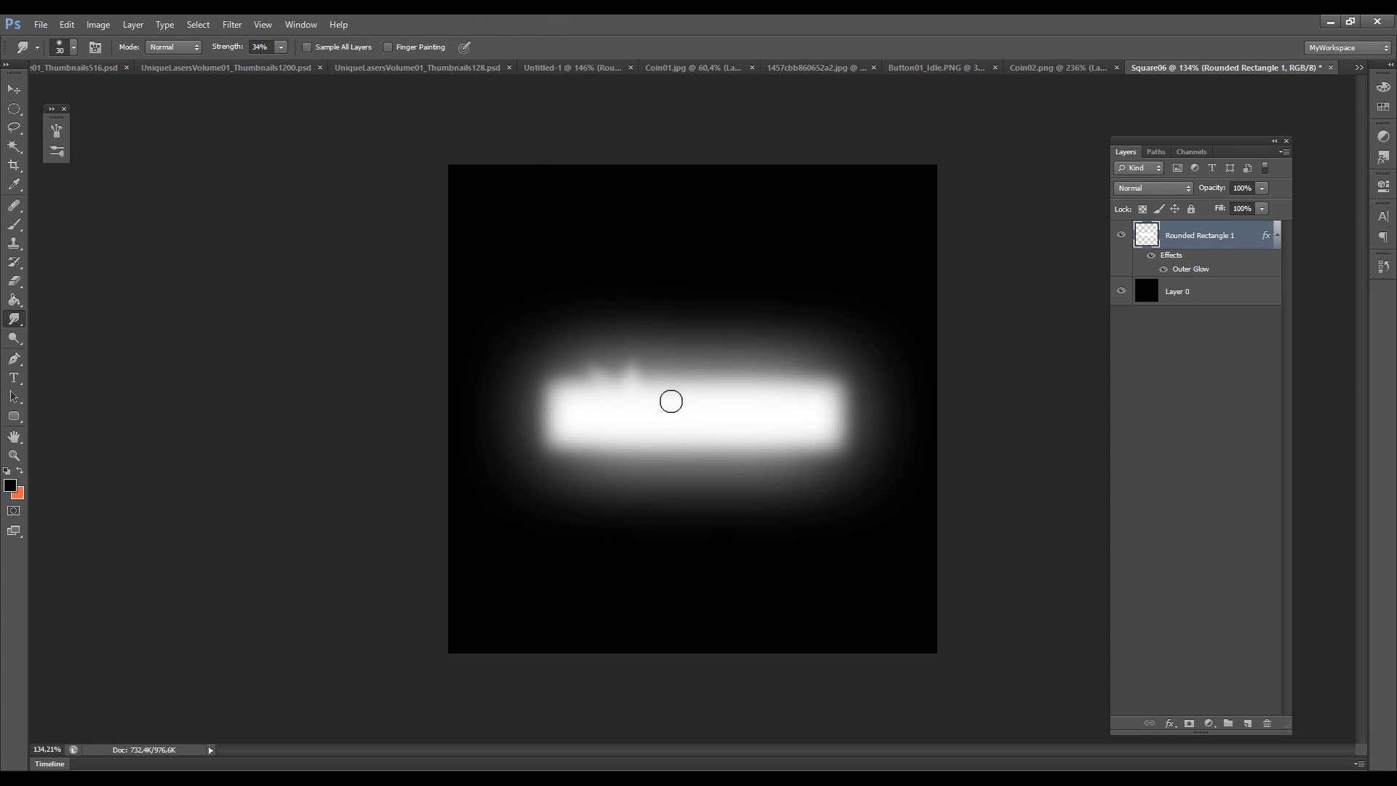
drag(764, 392, 769, 360)
drag(818, 393, 825, 355)
drag(836, 408, 866, 396)
drag(837, 440, 865, 440)
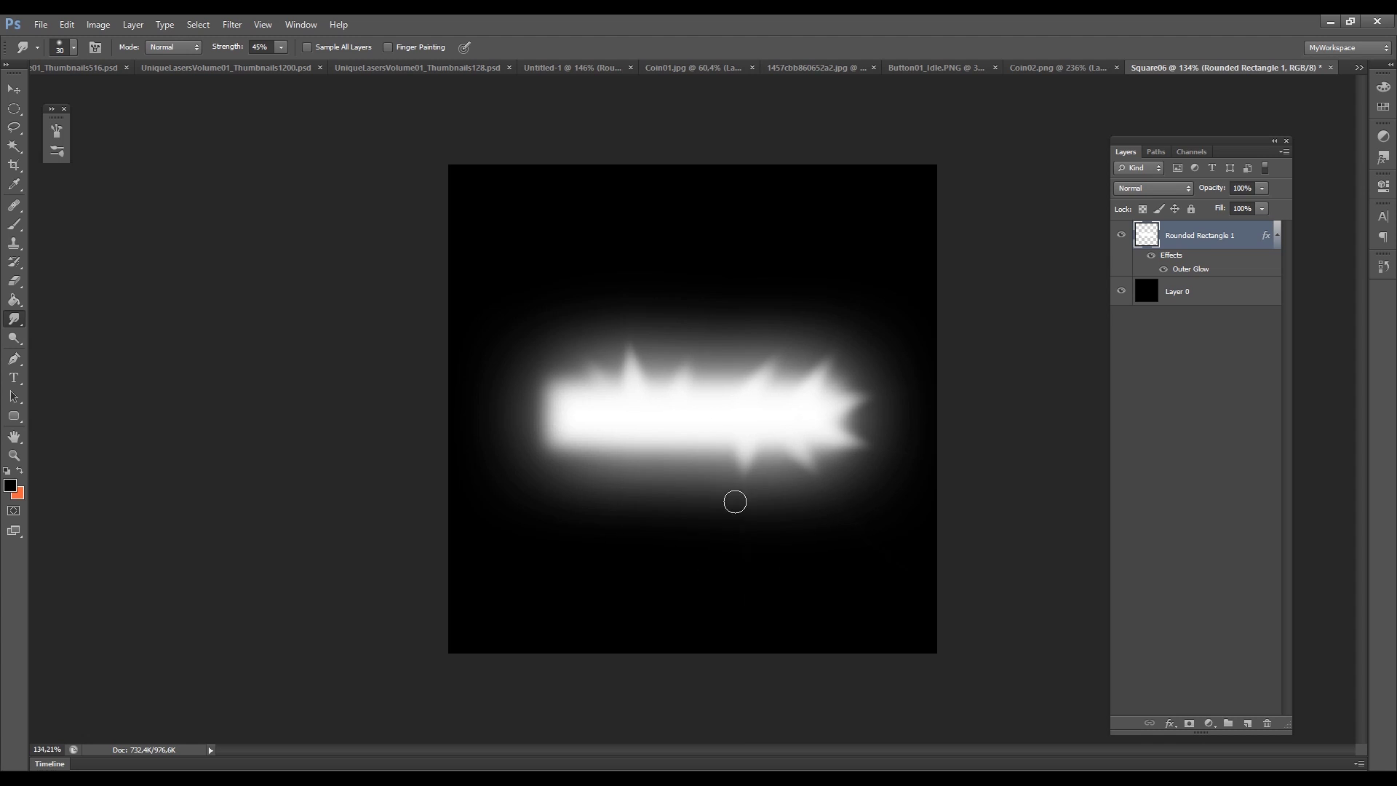
drag(682, 437, 671, 490)
drag(608, 437, 578, 486)
drag(567, 434, 528, 468)
drag(562, 420, 516, 425)
drag(566, 395, 526, 373)
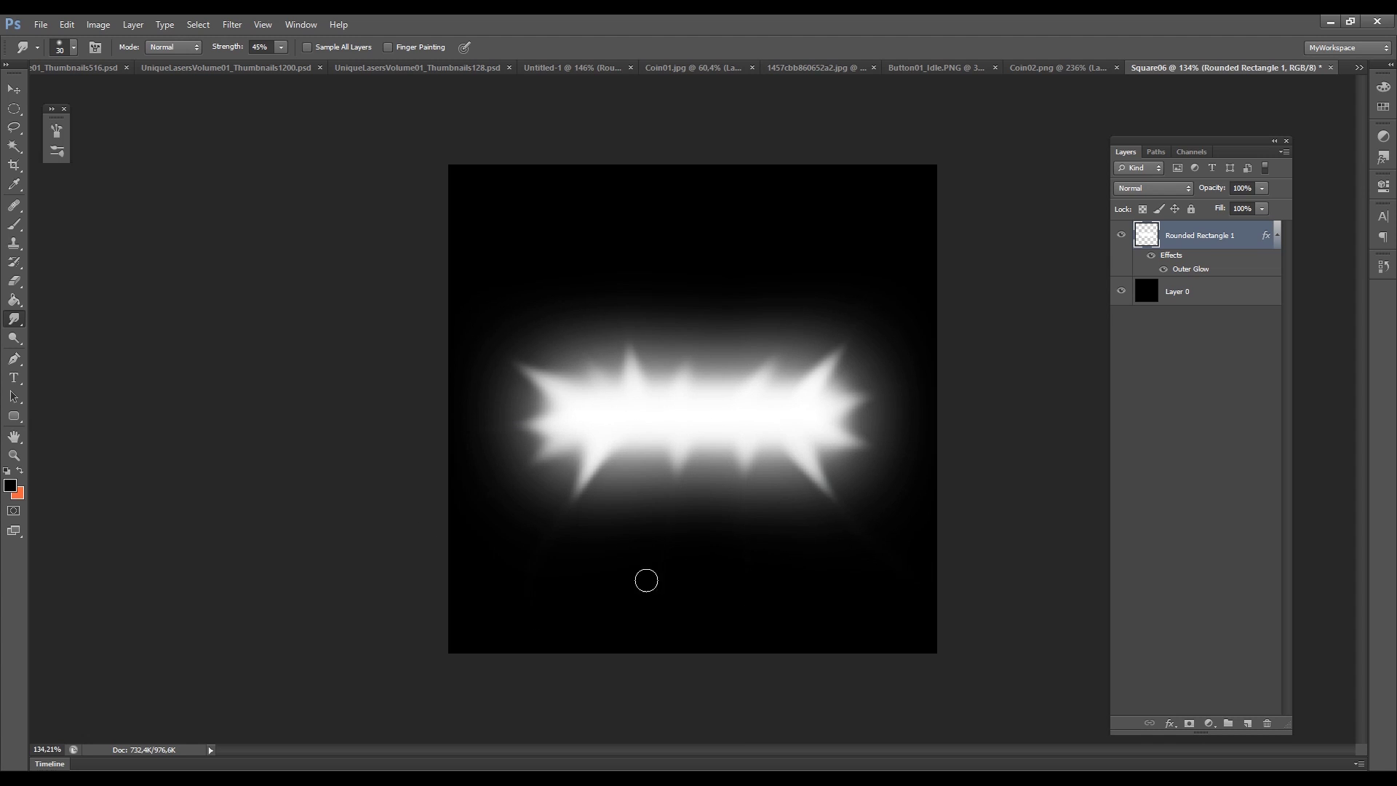
Crop the canvas above and below the spiky glow into a wide rectangle, keeping its full width
key(v)
click(1200, 291)
click(1200, 237)
key(e)
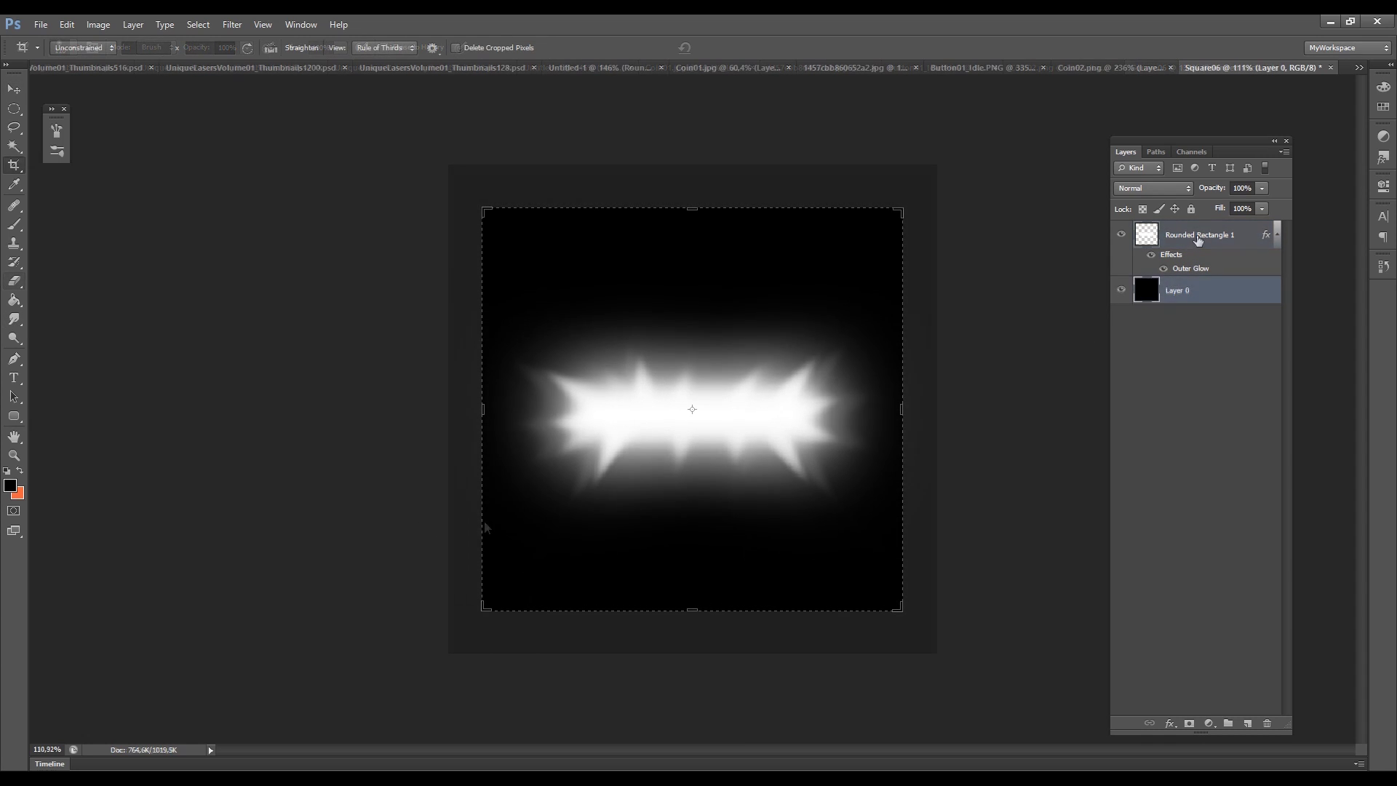
click(1198, 237)
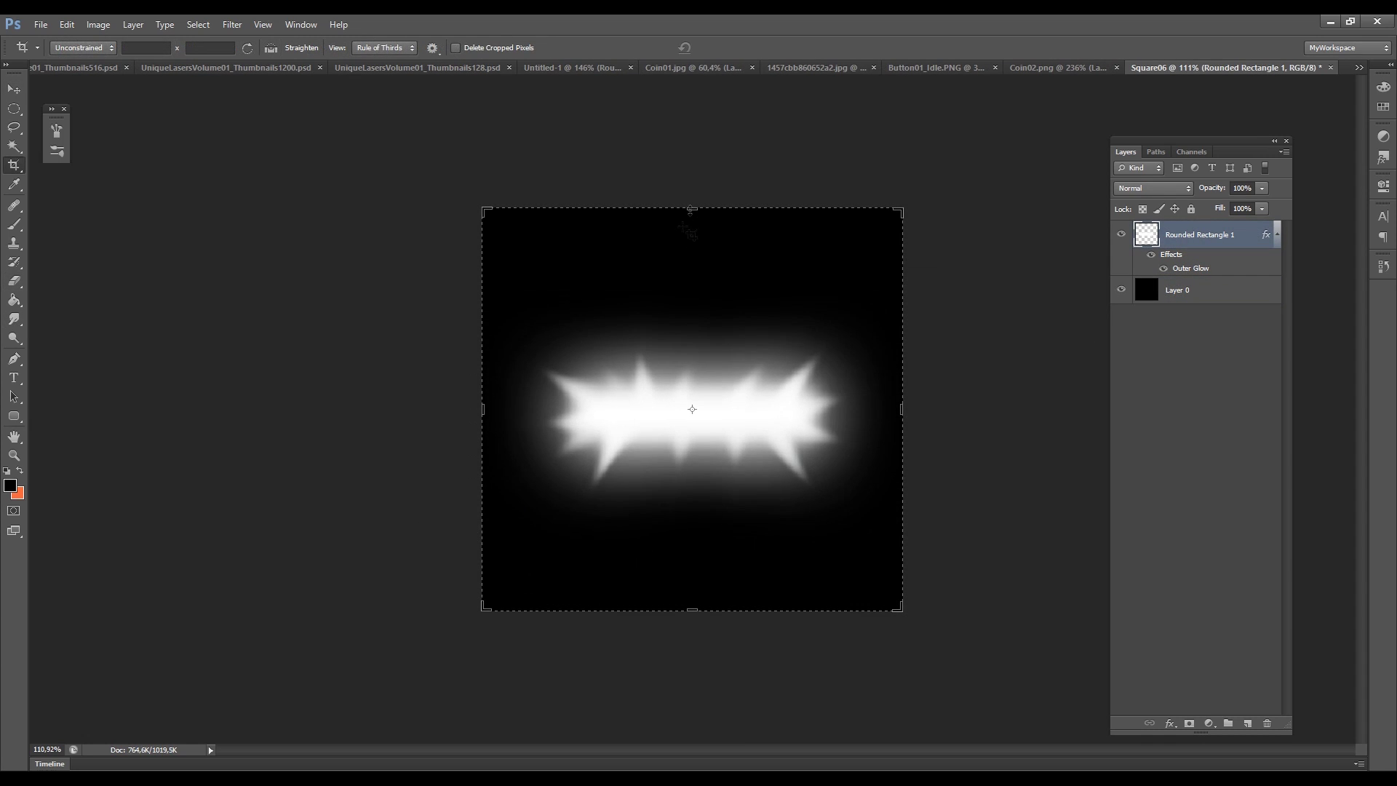
alt+drag(691, 211, 692, 266)
key(Return)
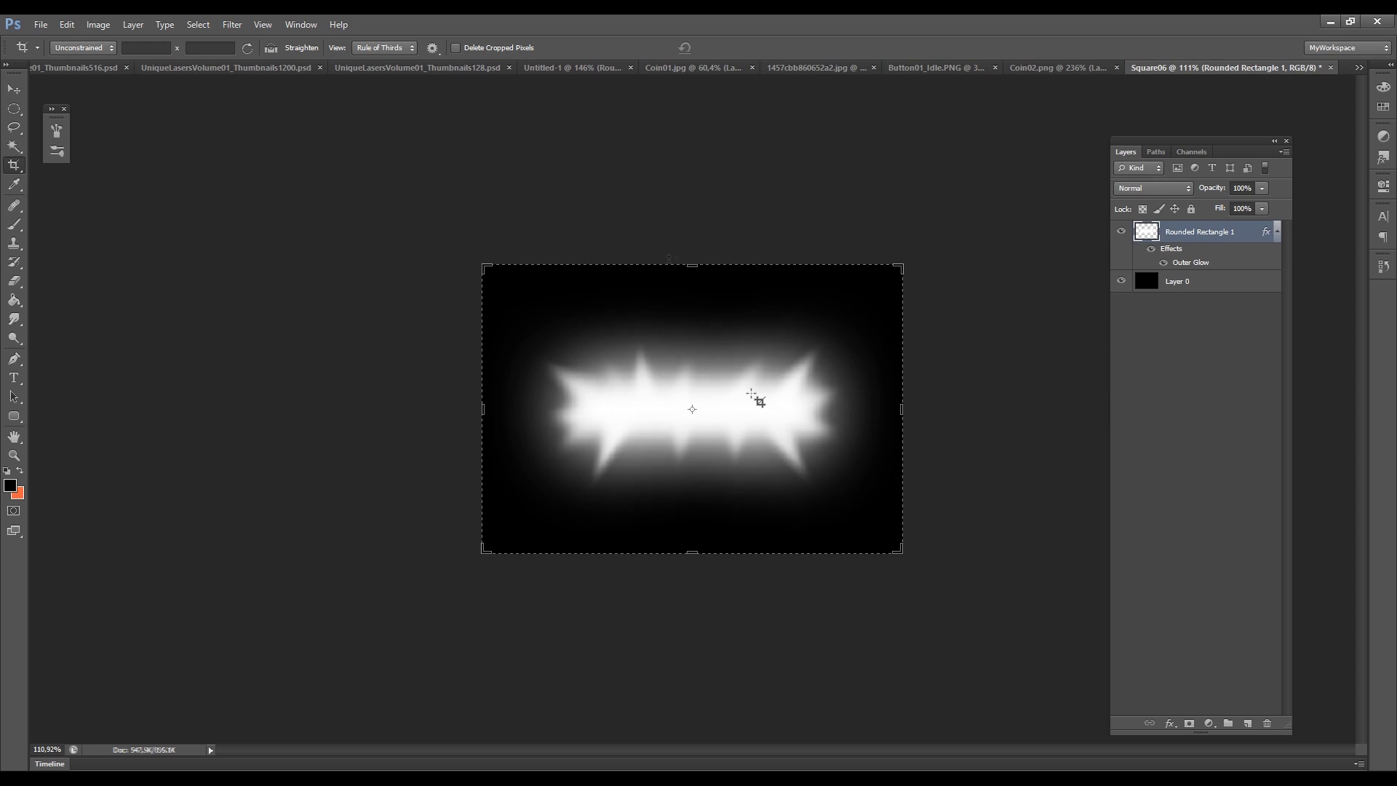
Hide the black background layer and export the glow as a transparent image
click(1121, 281)
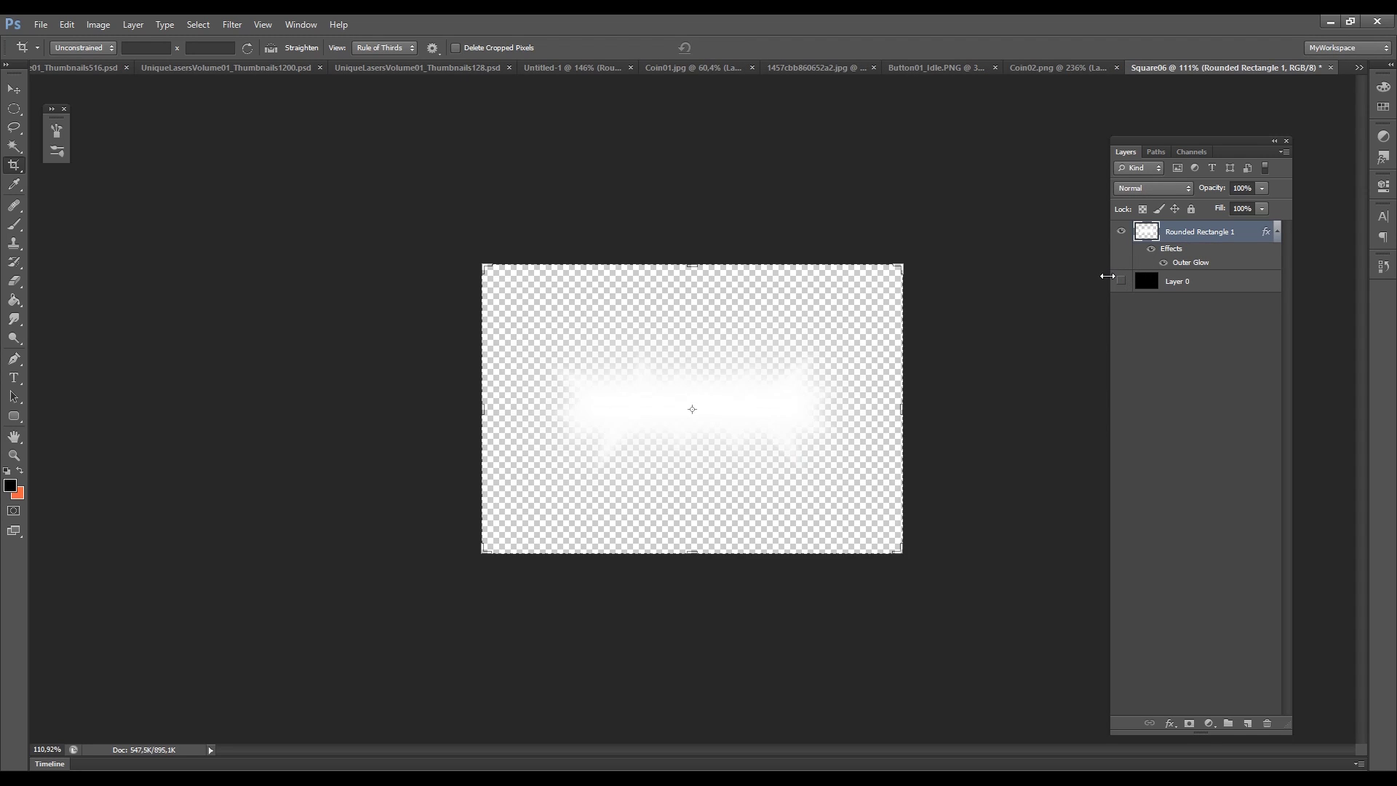
key(ctrl+alt+s)
In Unity, rename the Square05 texture to Square06 and assign it as the Square06_UI material's particle texture
click(1014, 557)
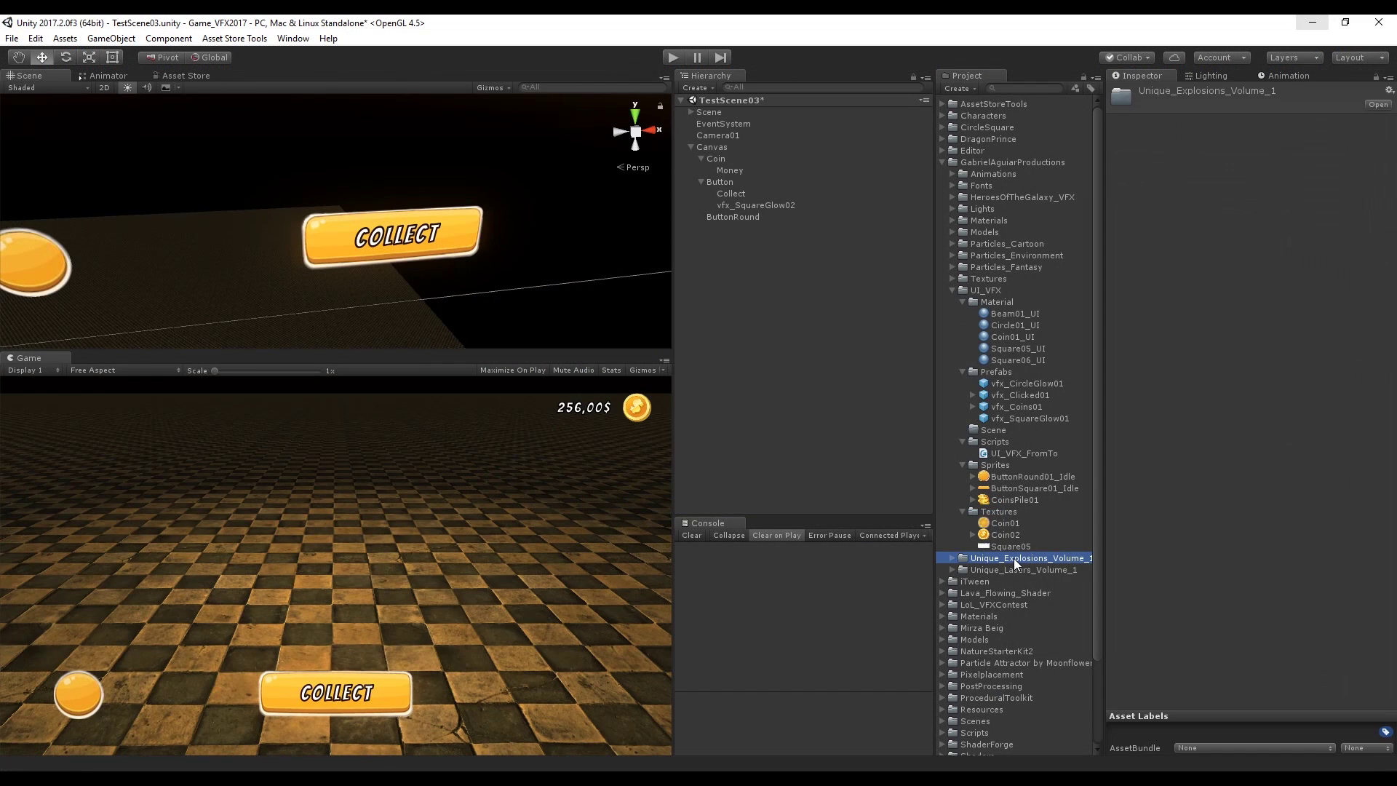
click(1036, 547)
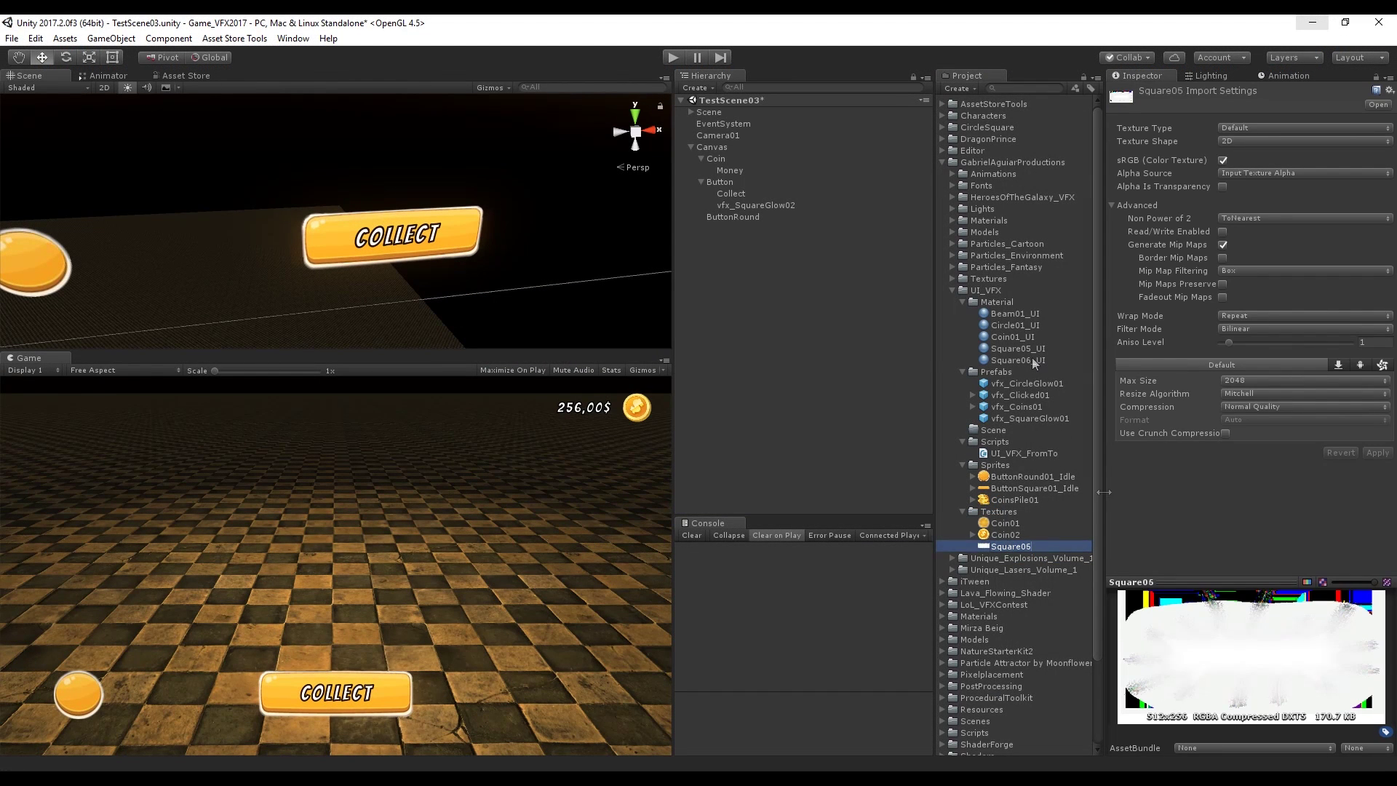
click(1033, 360)
click(1036, 546)
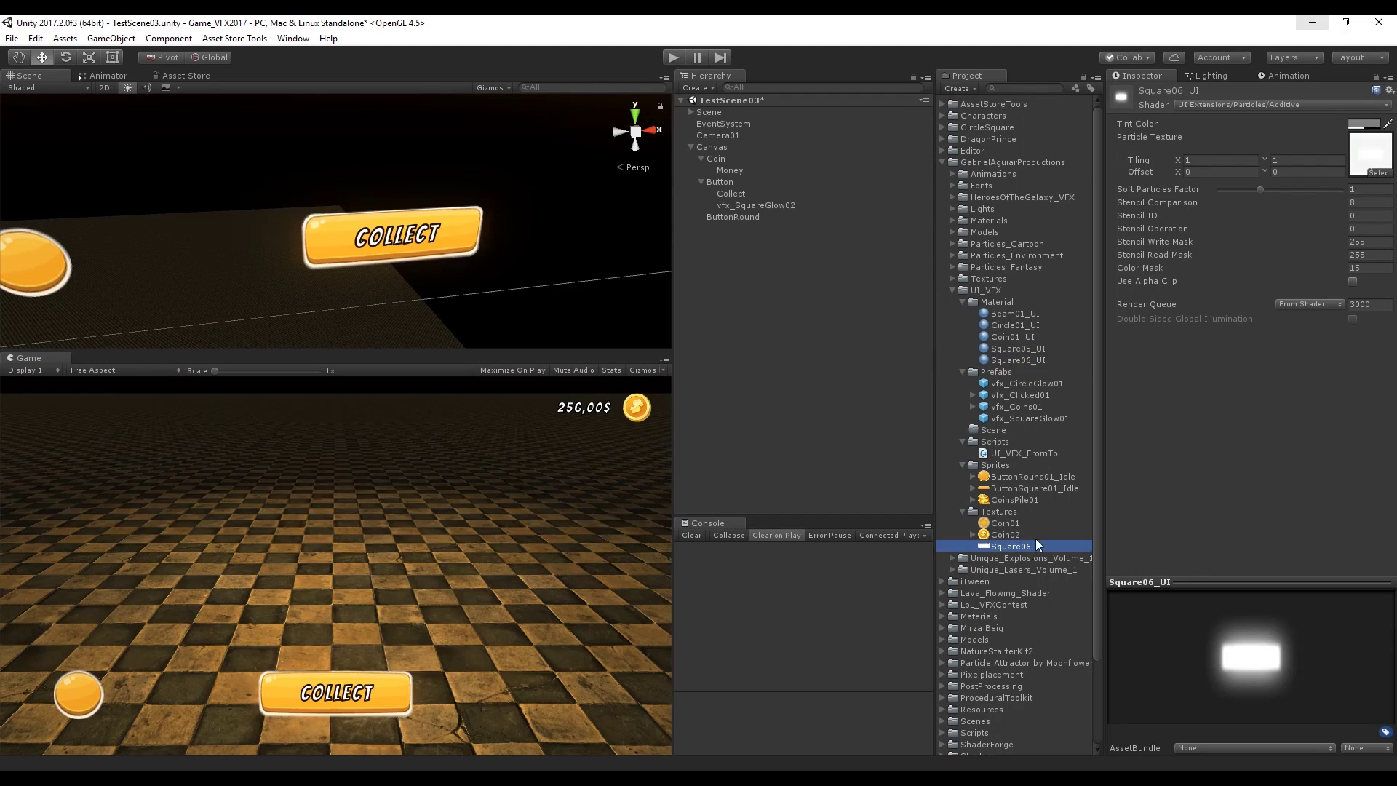
drag(1374, 160, 1374, 160)
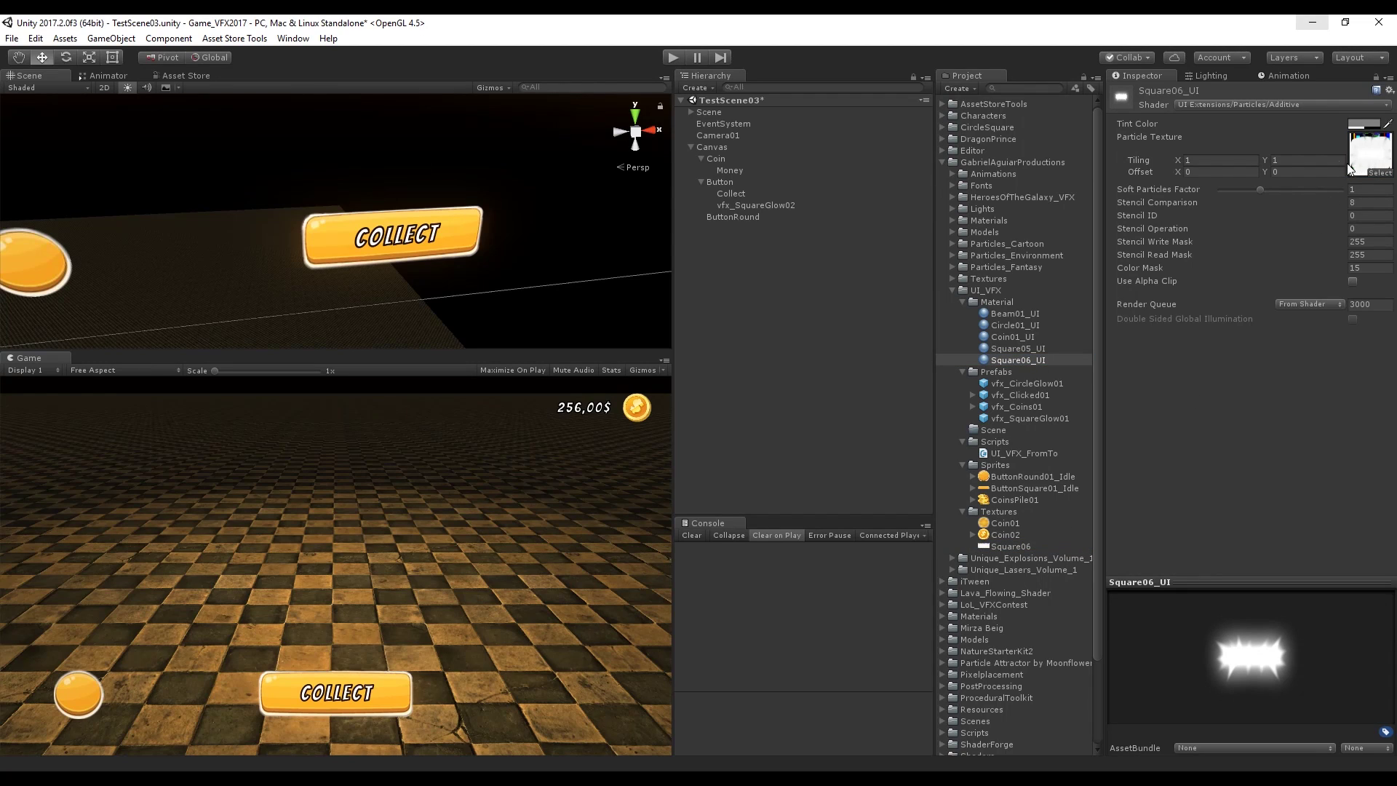
Refresh the UI Particle System material of vfx_SquareGlow02 by setting it to None and reassigning Square06_UI
click(736, 206)
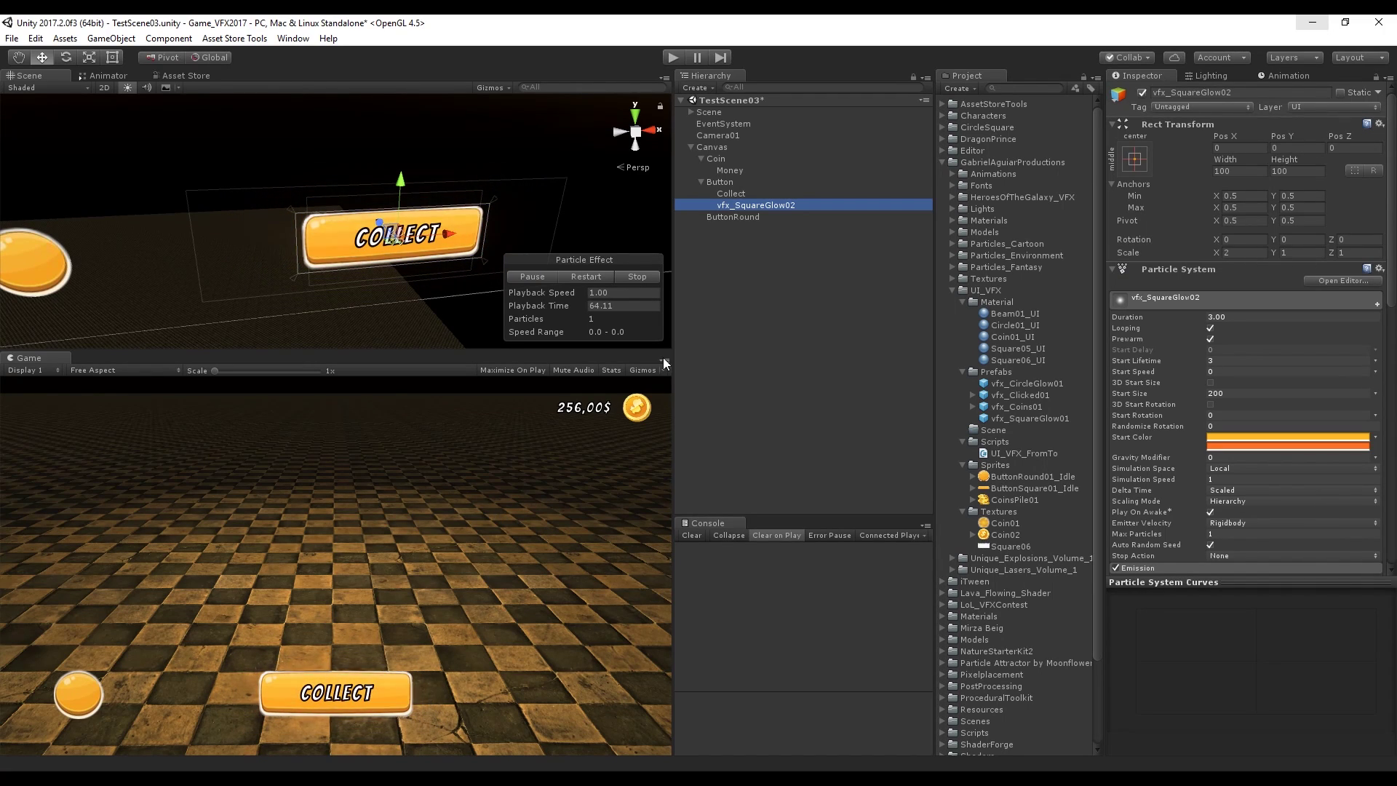
click(635, 277)
scroll(1308, 391, down, 10)
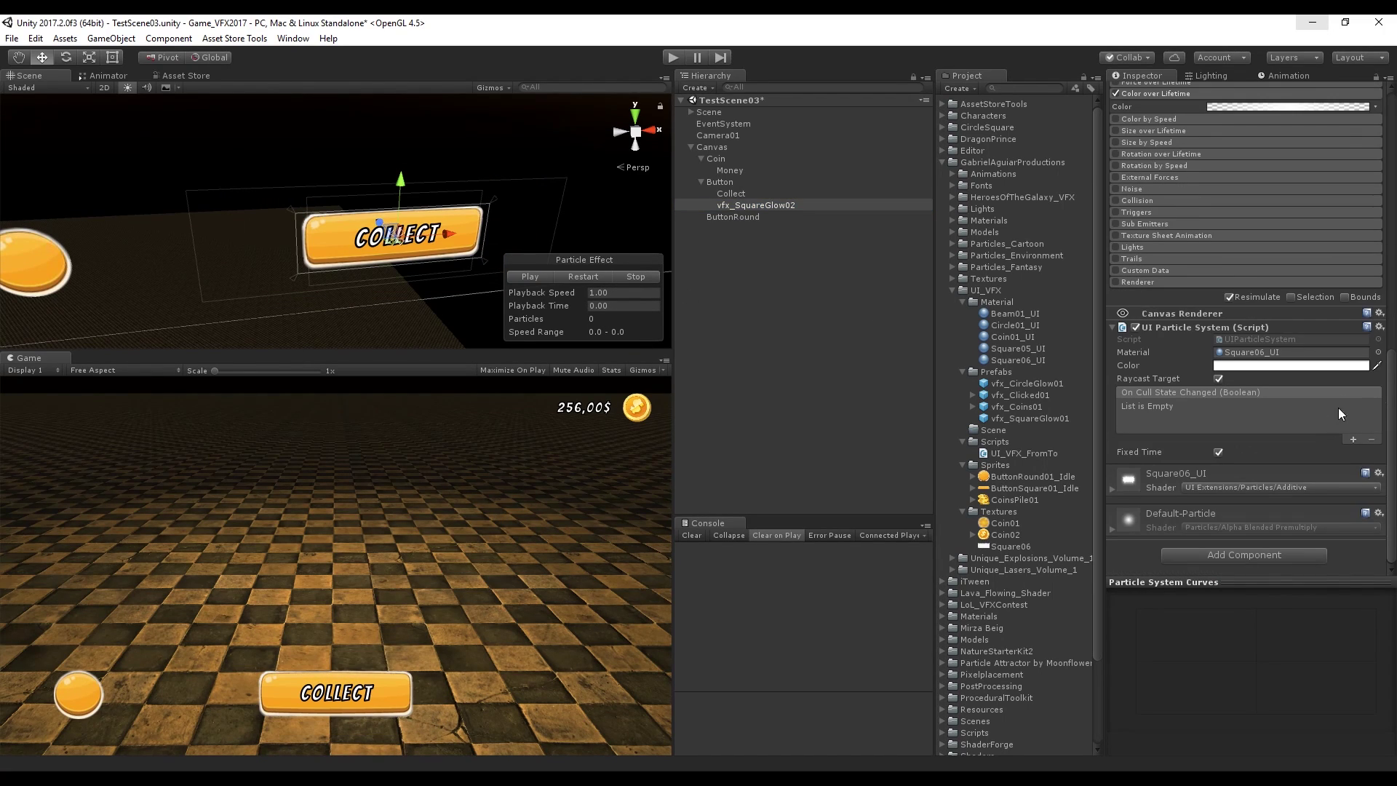
click(1378, 352)
text(aaa)
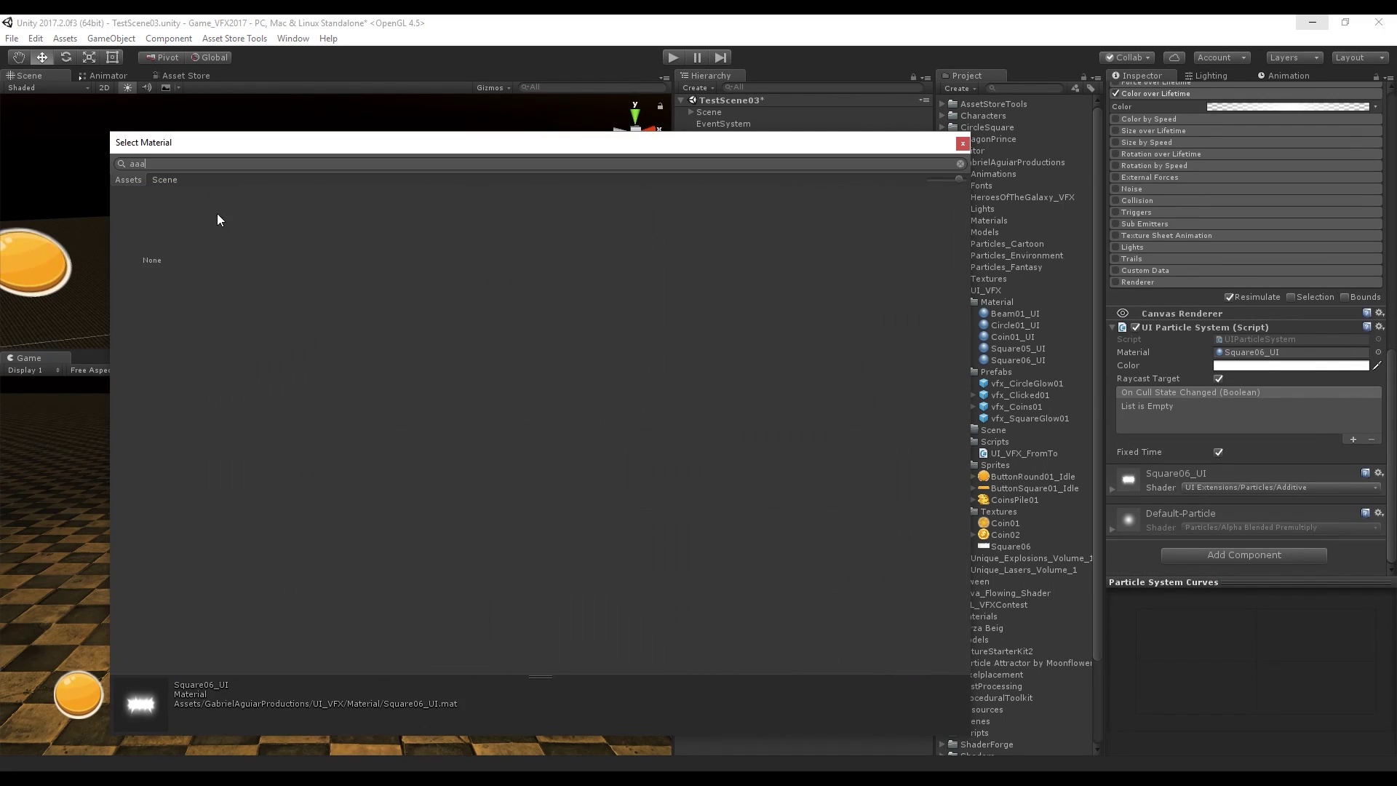
double_click(154, 219)
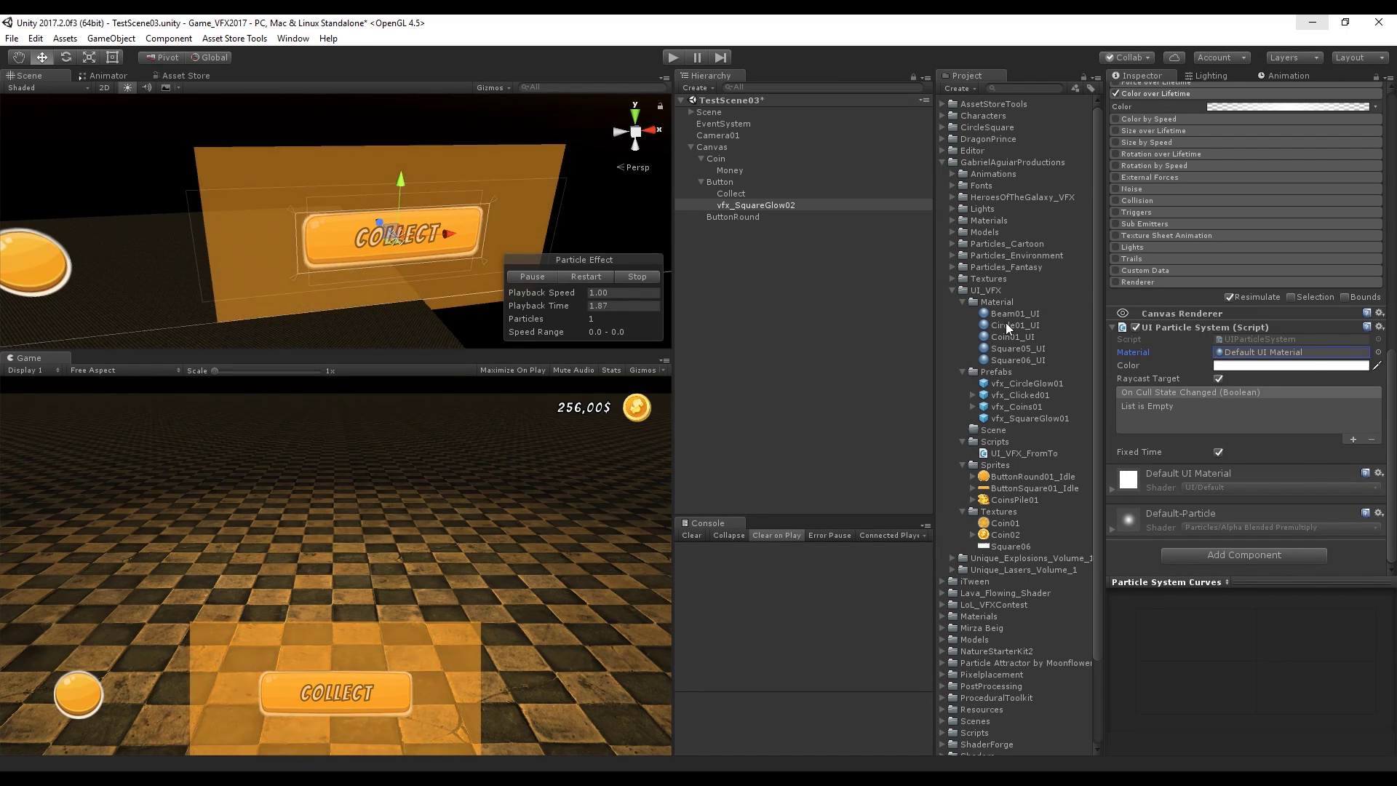
drag(1022, 358, 1291, 352)
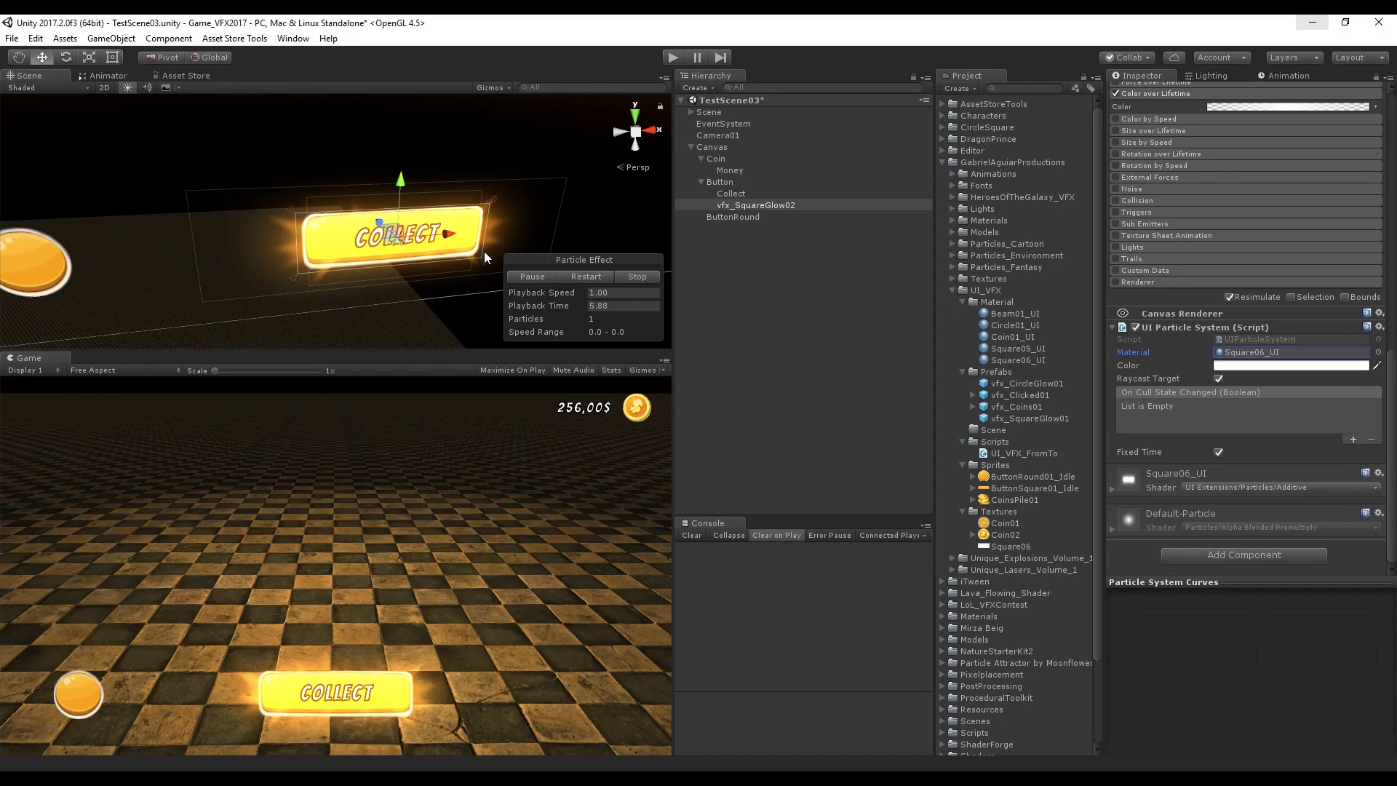
Save vfx_SquareGlow02 as a prefab in the UI_VFX Prefabs folder
scroll(1327, 338, up, 15)
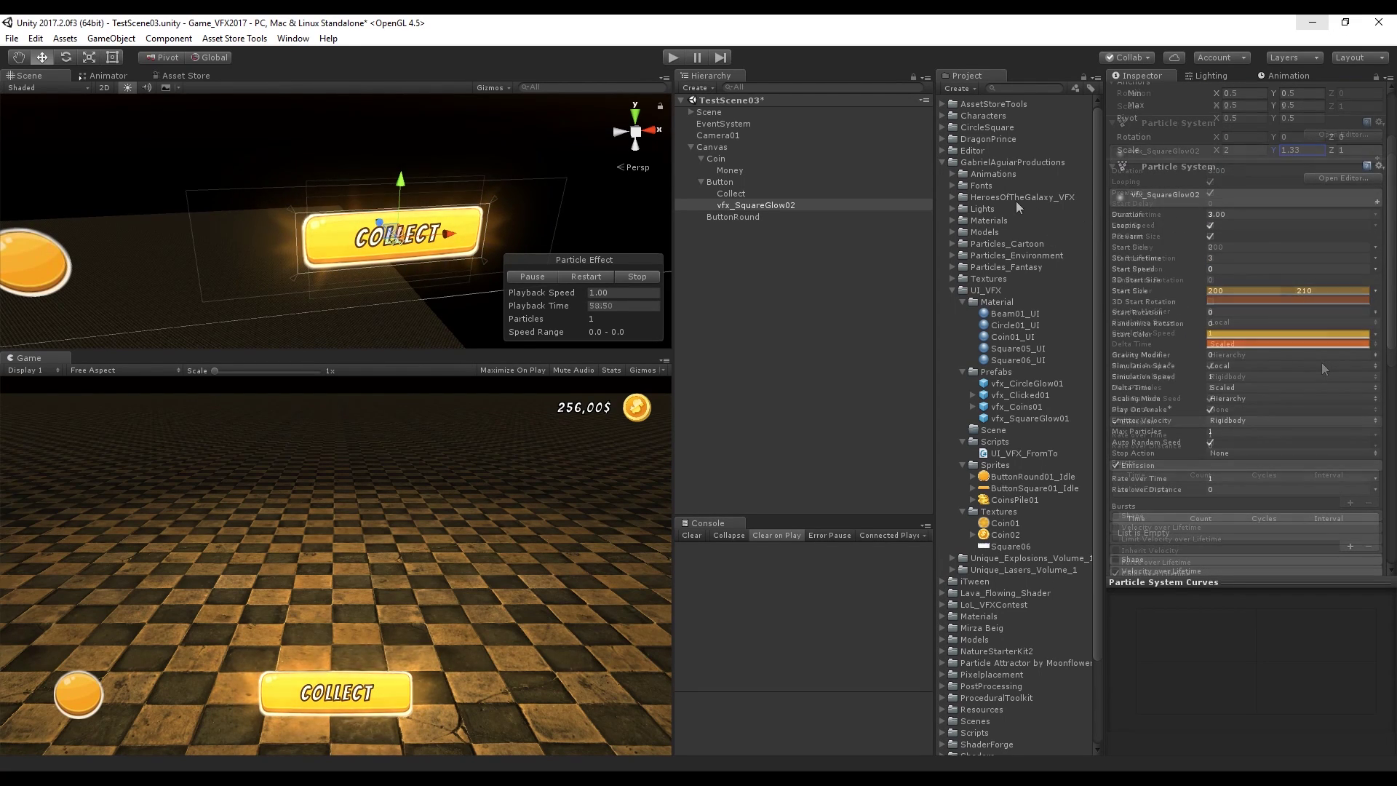
drag(770, 204, 1004, 369)
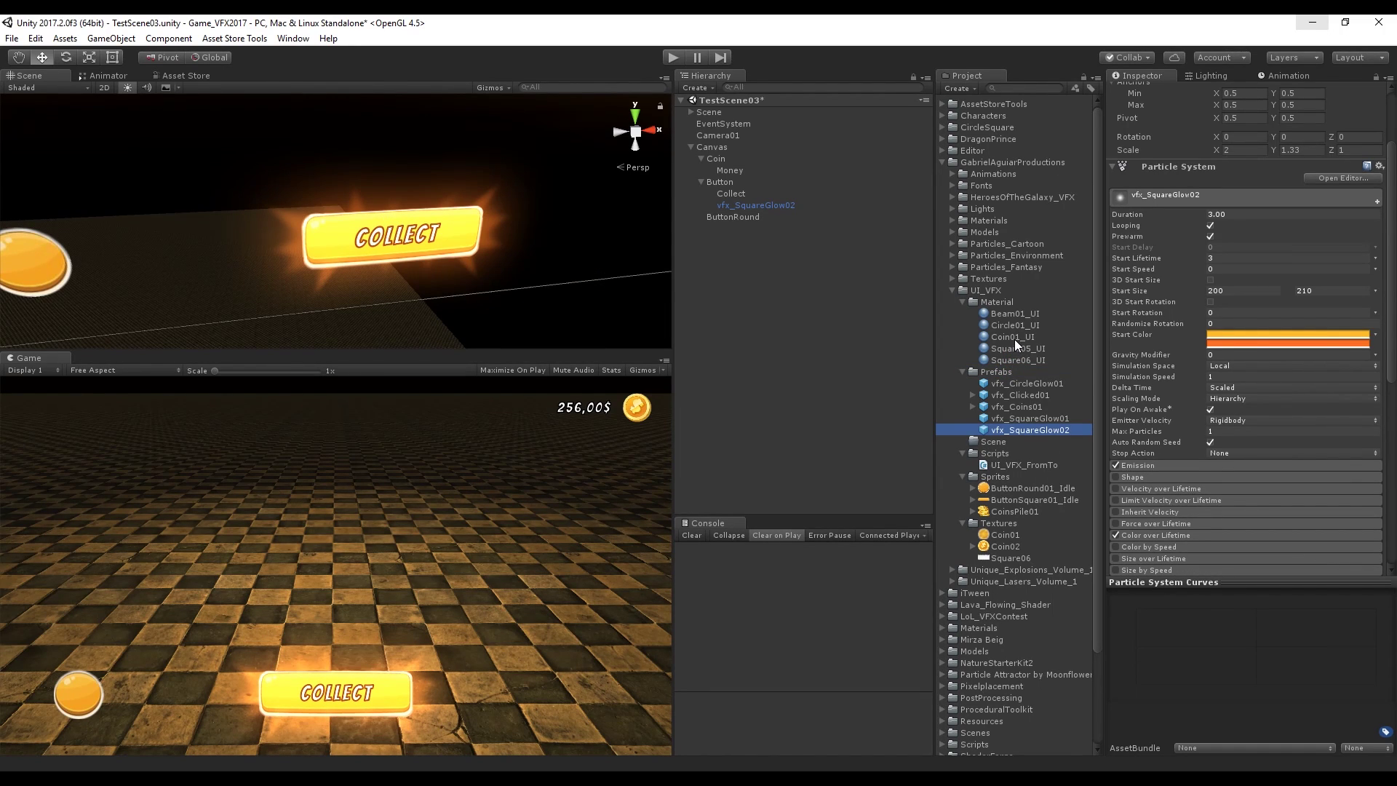
Add a new particle system as a child of vfx_SquareGlow02 and name it Particles
click(758, 204)
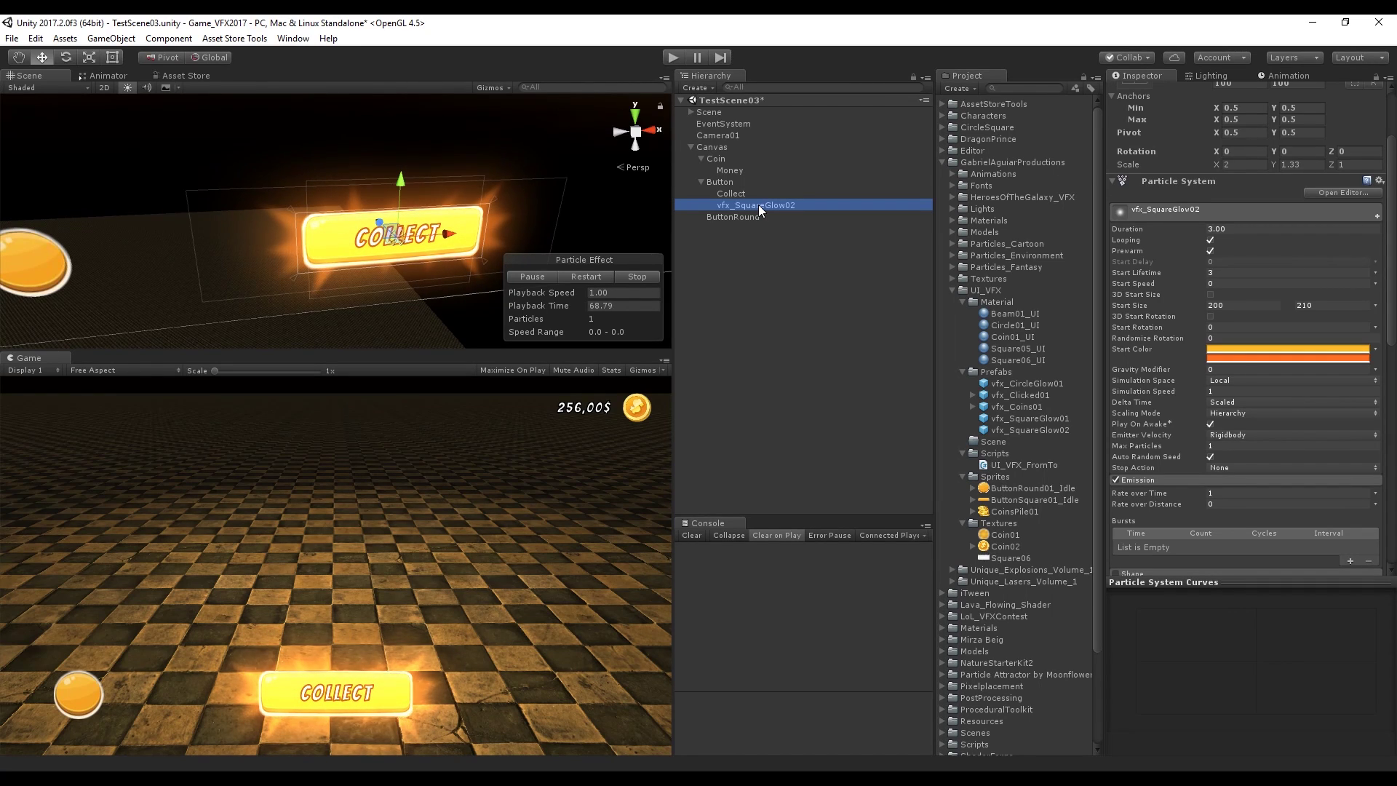
right_click(758, 203)
mouse_move(822, 388)
click(686, 390)
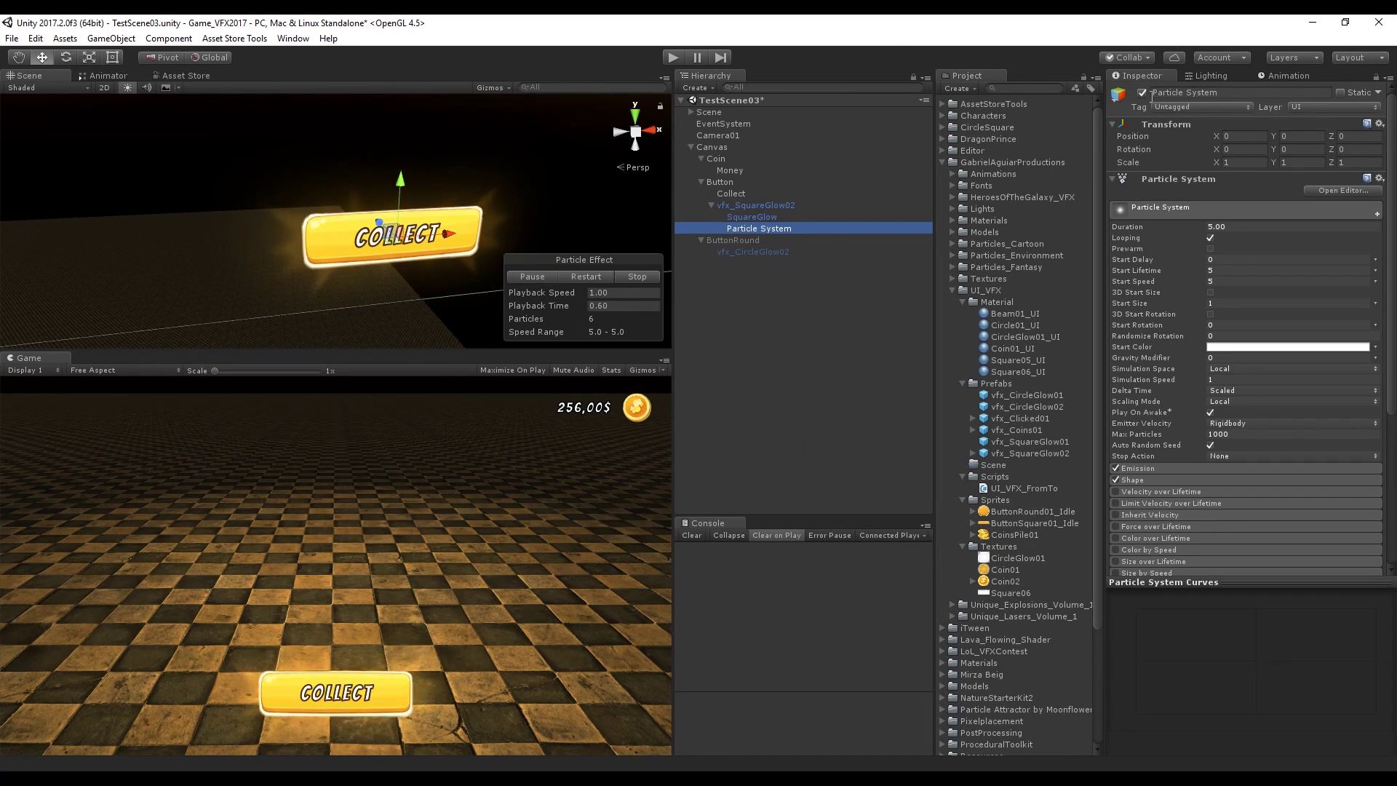
click(1191, 93)
text(Partic)
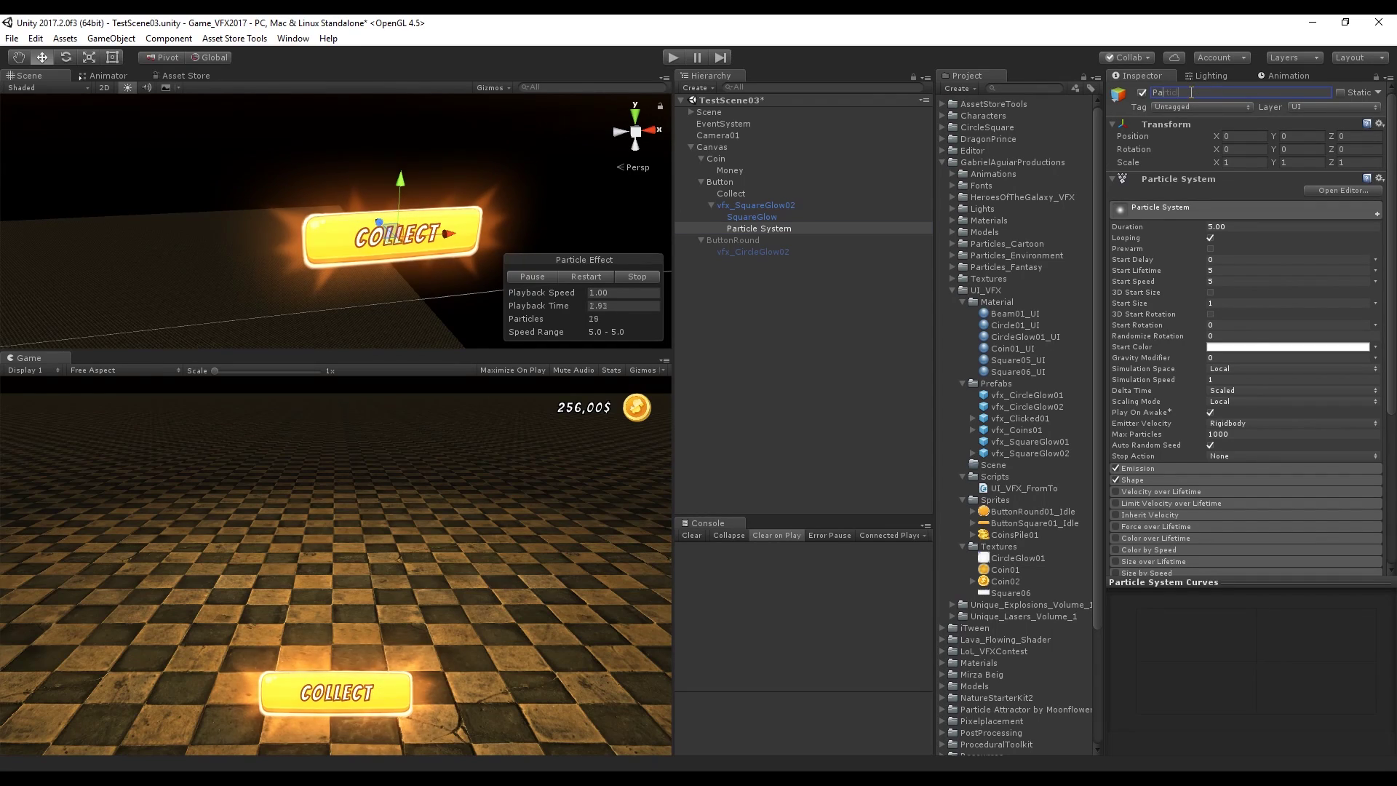
text(les)
key(Return)
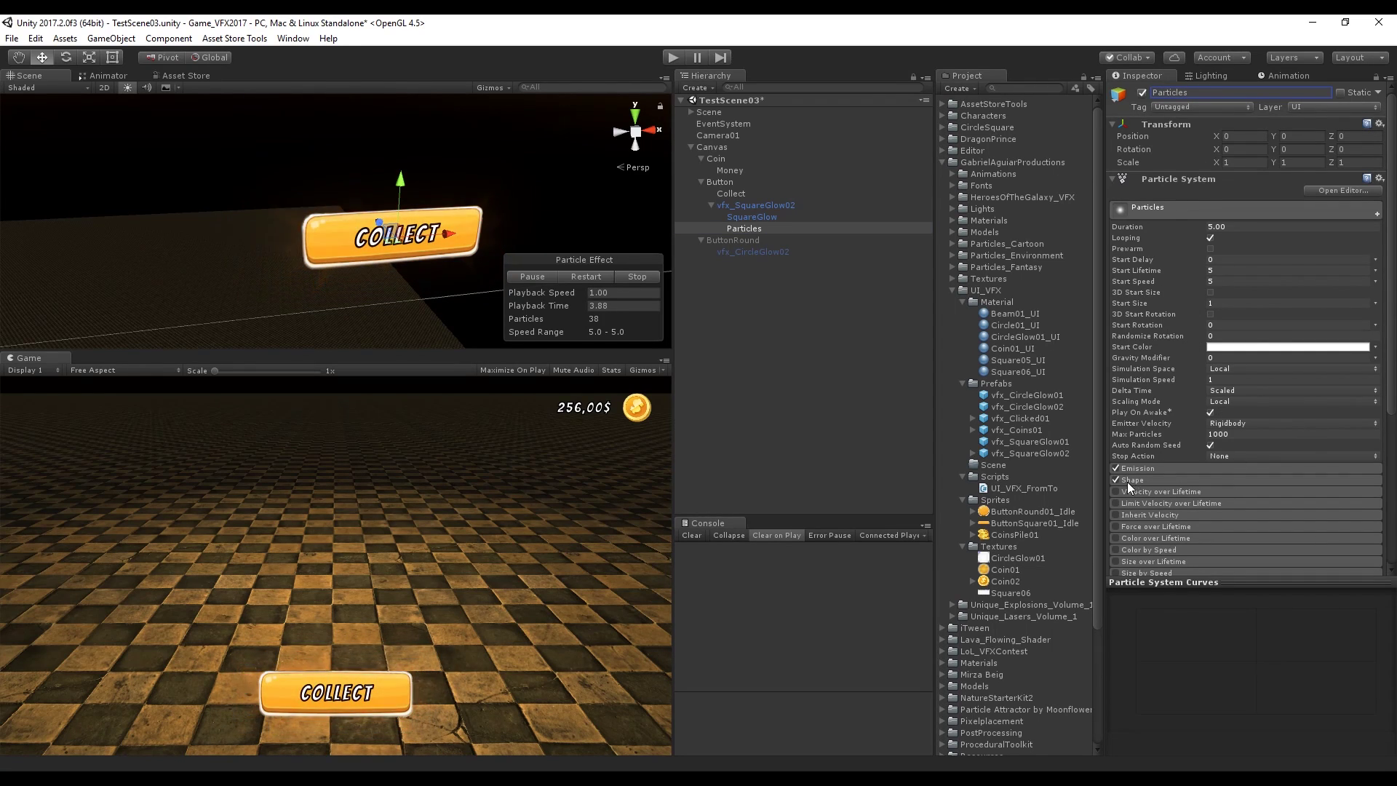
Set the Particles emission shape to a Box scaled 220 in X and 75 in Y, emitting from Edge
click(1150, 479)
click(1237, 494)
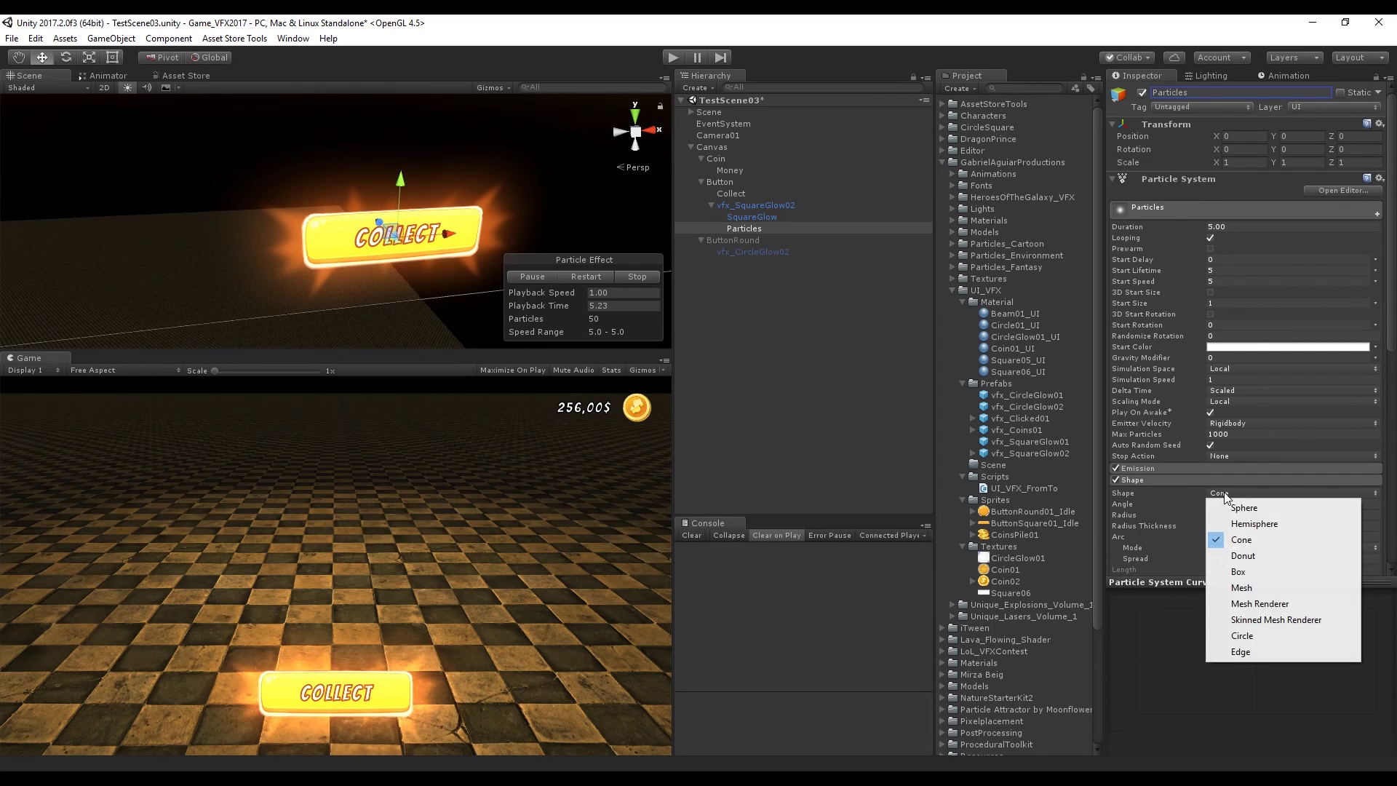
click(1239, 571)
scroll(428, 262, up, 5)
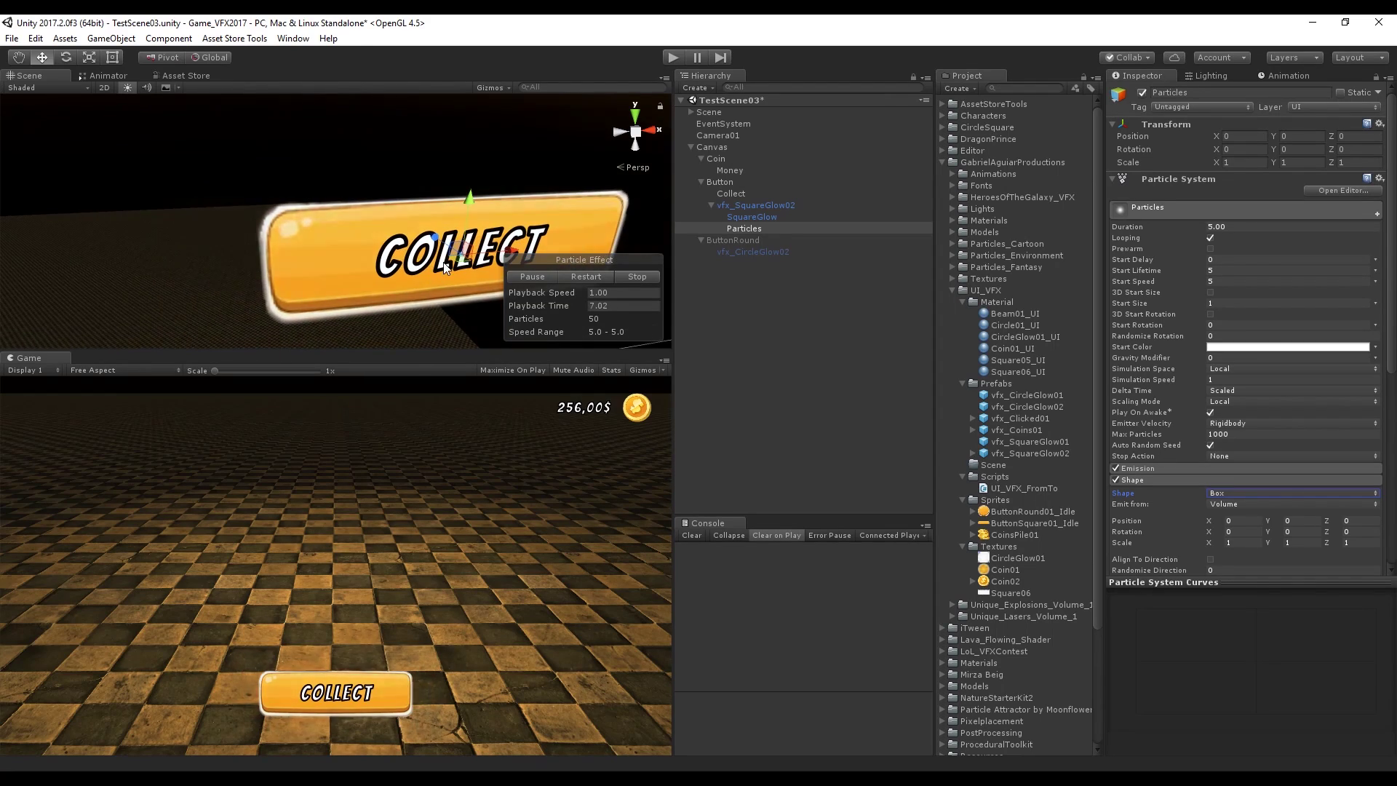
middle_drag(443, 268, 372, 208)
click(1242, 542)
text(220)
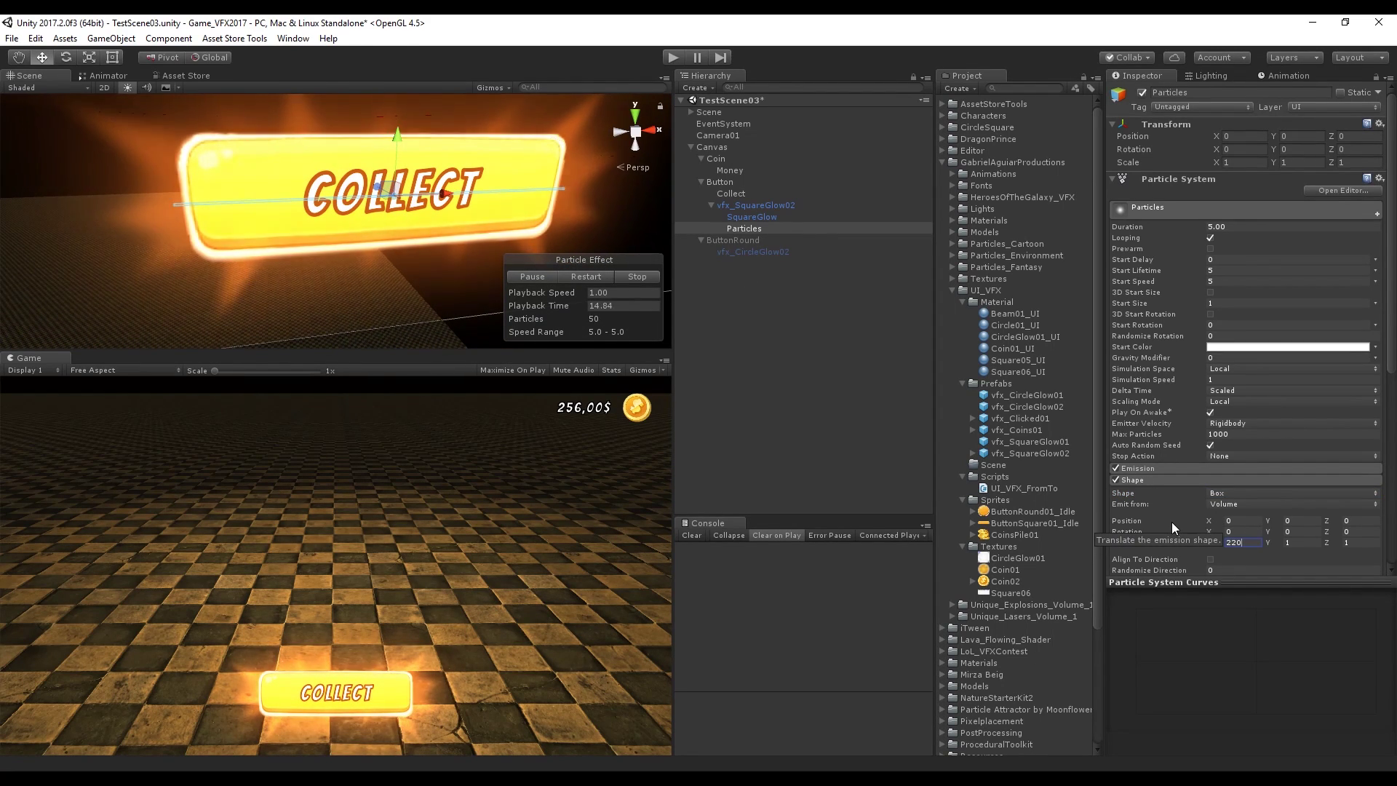
key(Tab)
text(75)
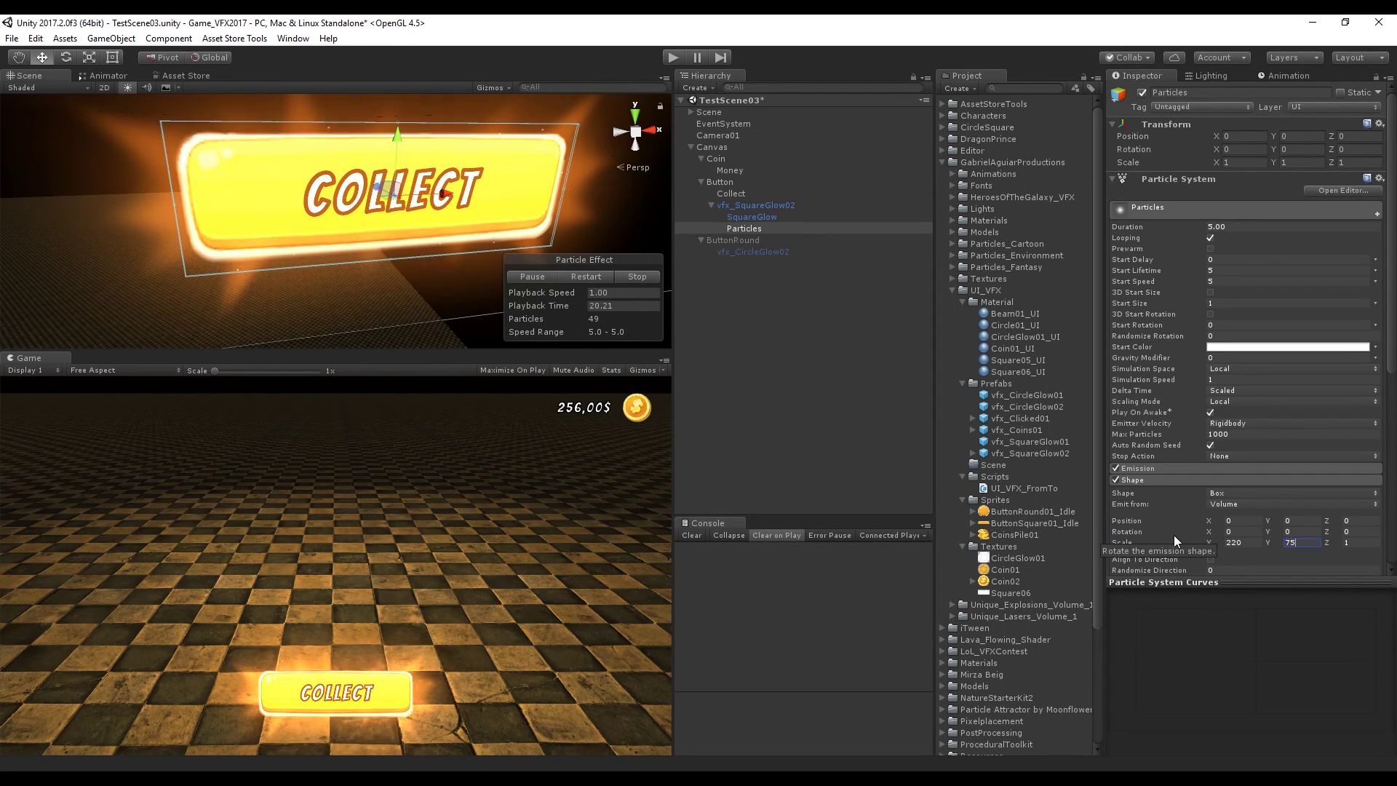
click(1247, 504)
click(1250, 551)
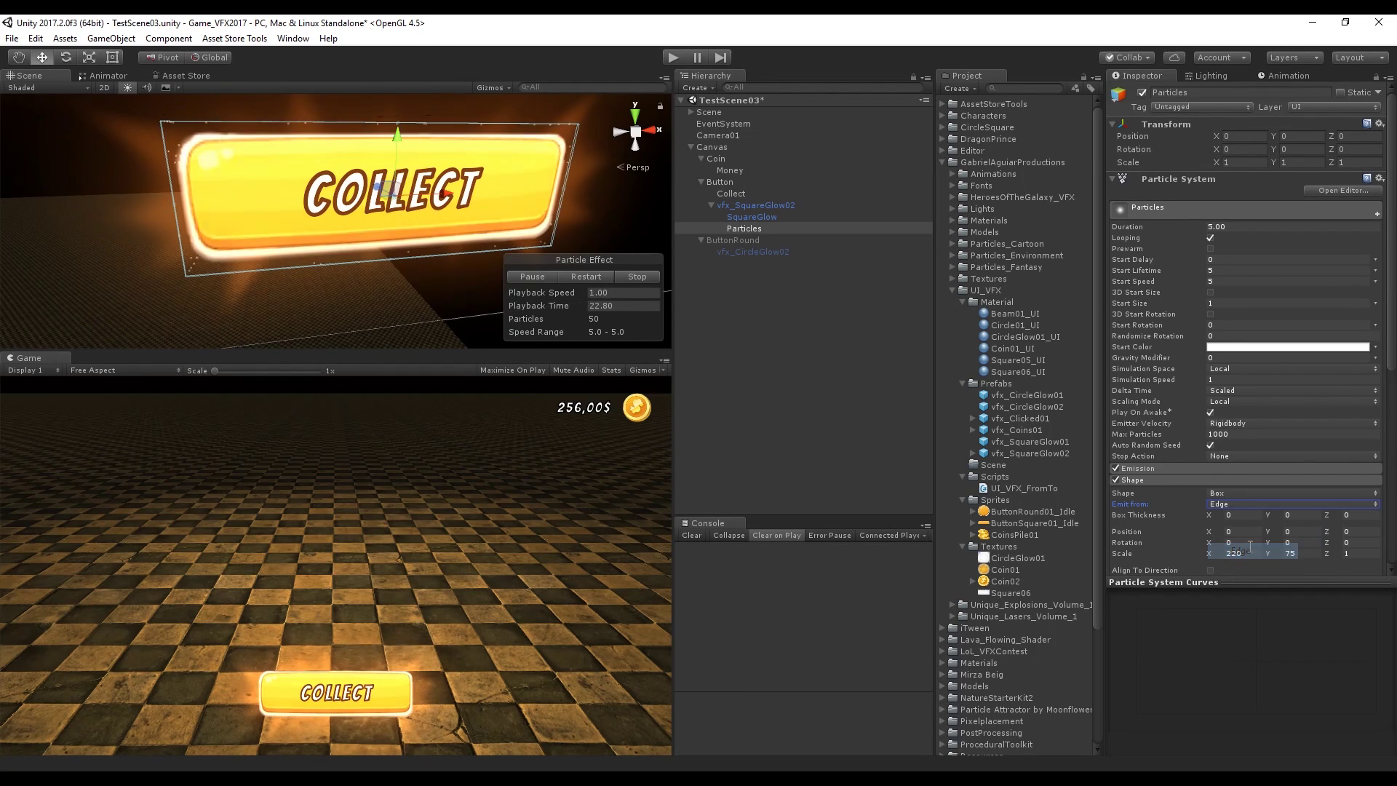
Add a UIParticleSystem component to Particles and assign the Beam01_UI material to it
scroll(1155, 477, down, 10)
click(1206, 553)
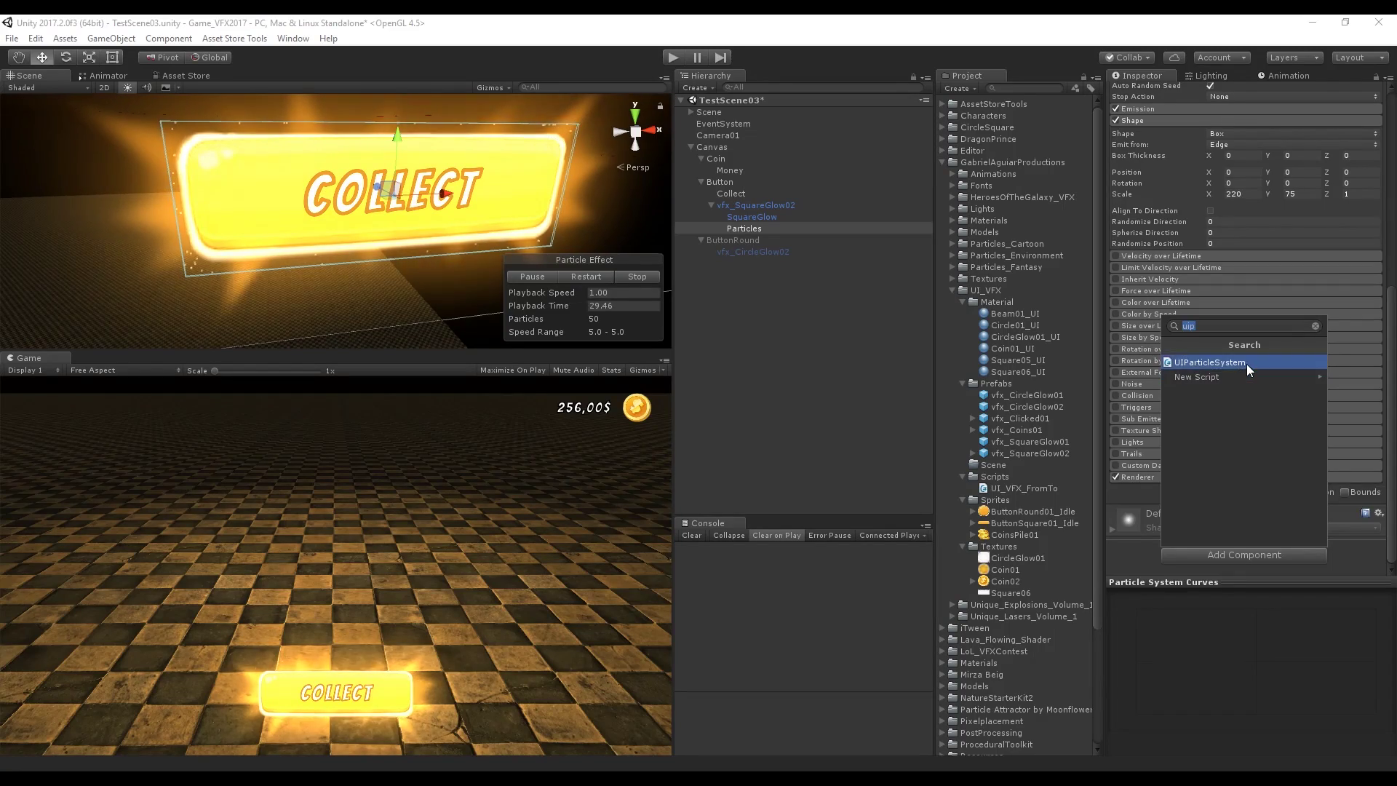
click(1241, 363)
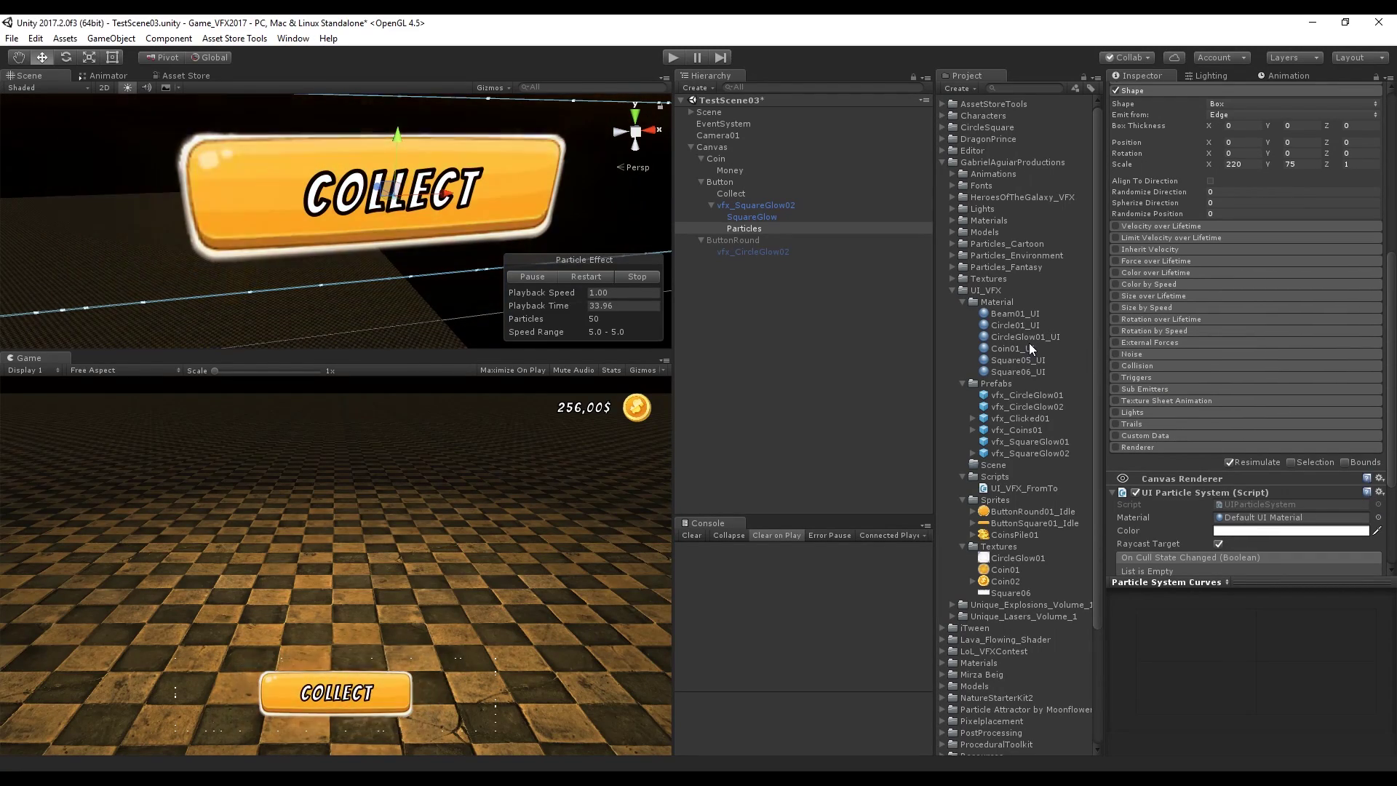
drag(1026, 315, 1231, 511)
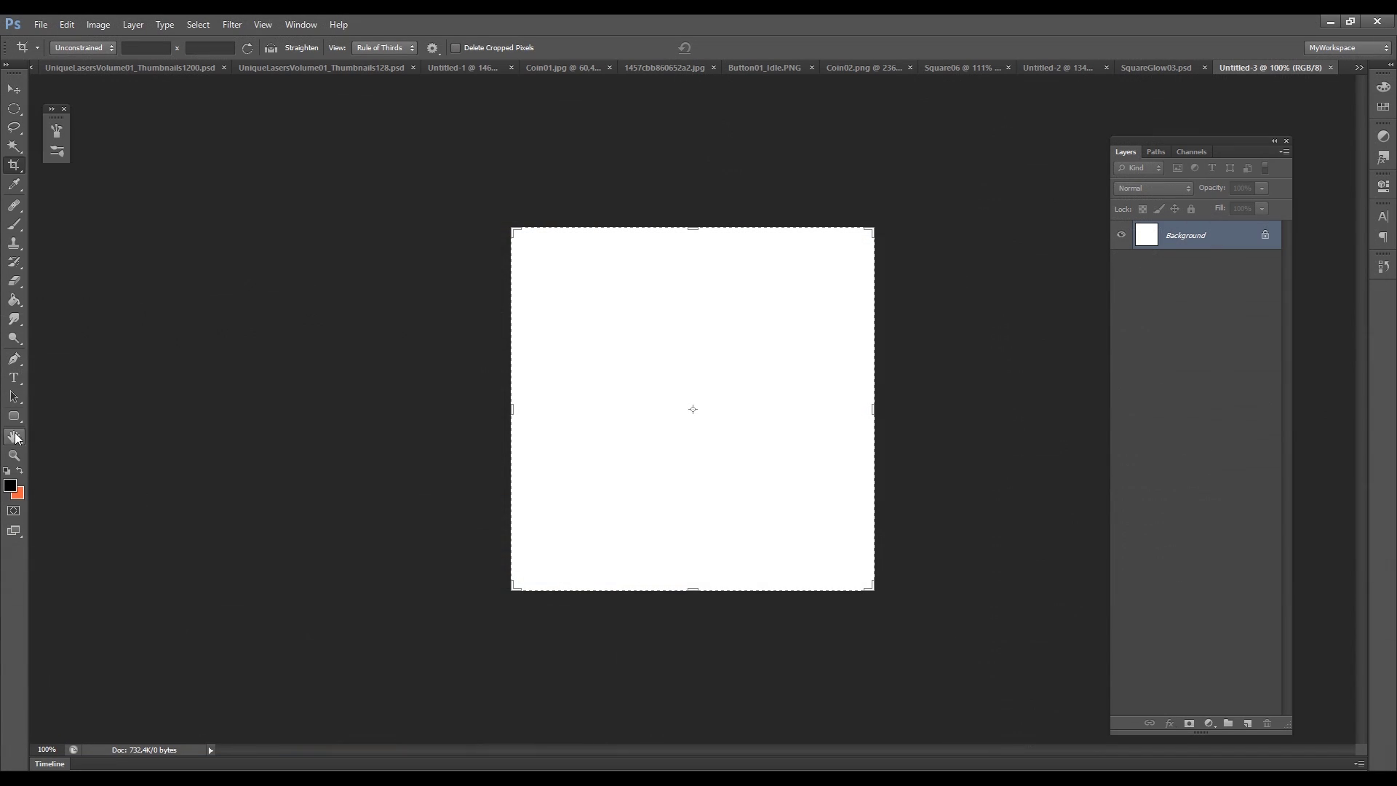
In the blank Photoshop document, fill the background with black and add a new empty layer
click(14, 299)
click(639, 296)
key(ctrl+shift+n)
key(Return)
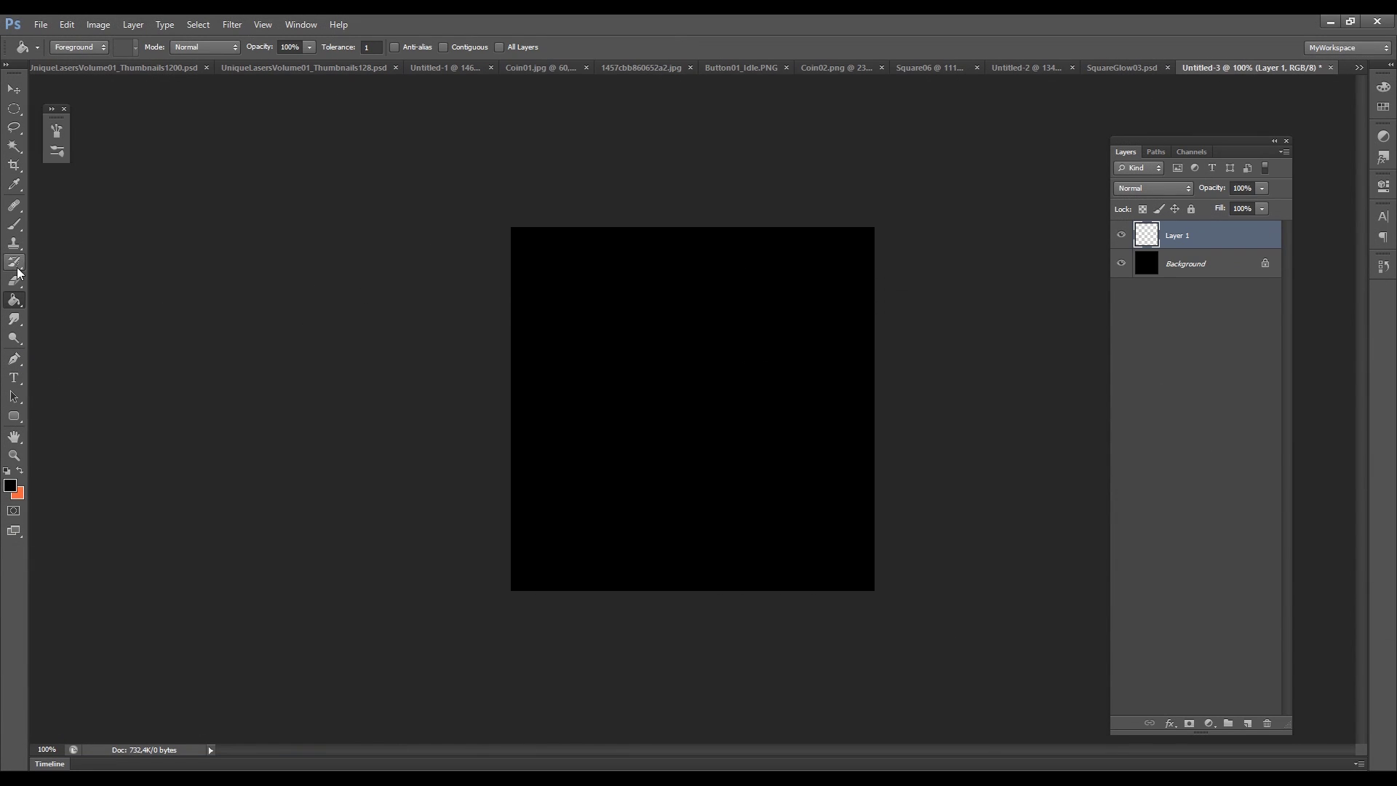
Paint a soft white glow at the canvas centre with a soft round brush at 37% opacity, reducing its size from 282 to 80 px
key(b)
click(56, 131)
click(128, 120)
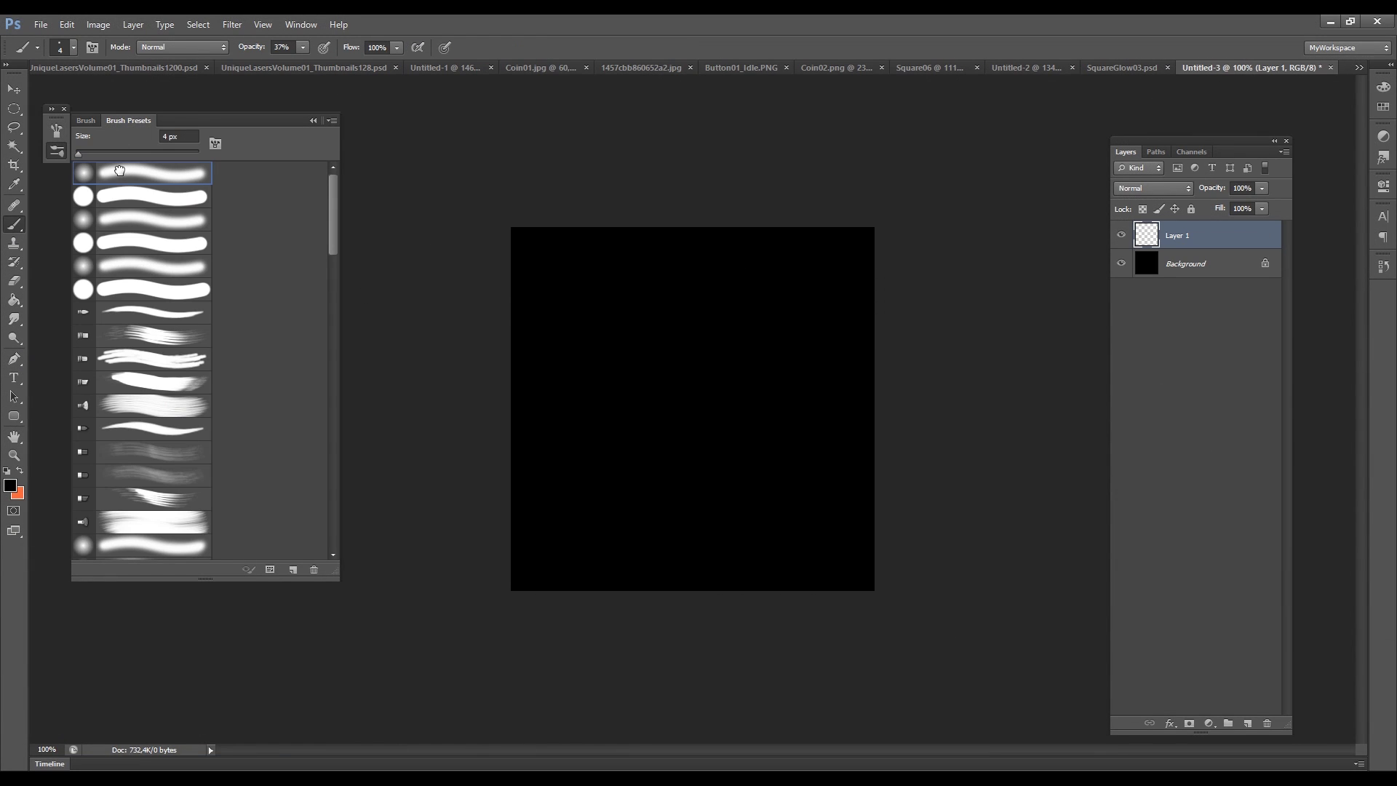
mouse_move(685, 365)
alt+right_down()
mouse_move(757, 352)
mouse_move(788, 365)
alt+right_up()
alt+right_drag(668, 397, 854, 355)
key(bracketleft)
key(bracketleft)
key(bracketleft)
key(bracketleft)
click(692, 405)
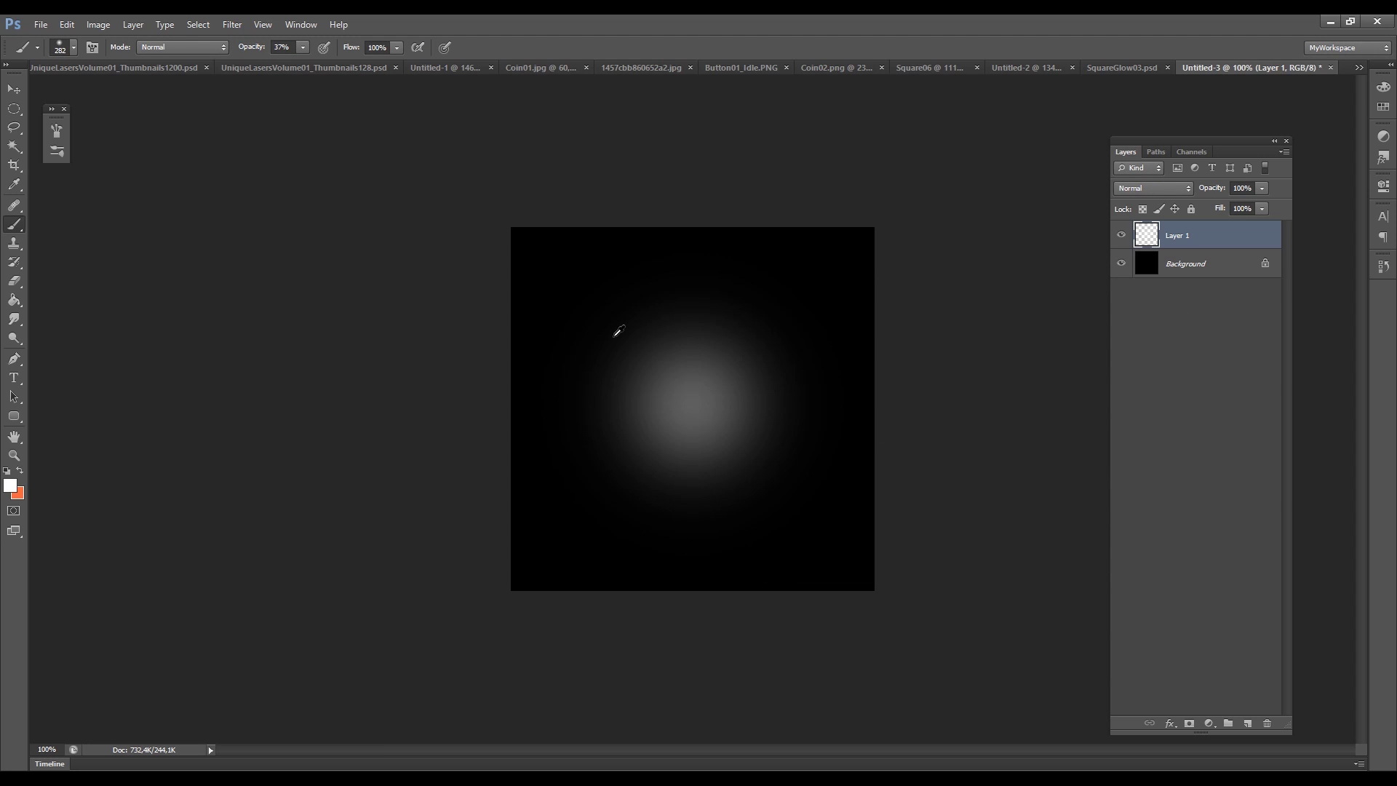
alt+right_drag(692, 405, 679, 409)
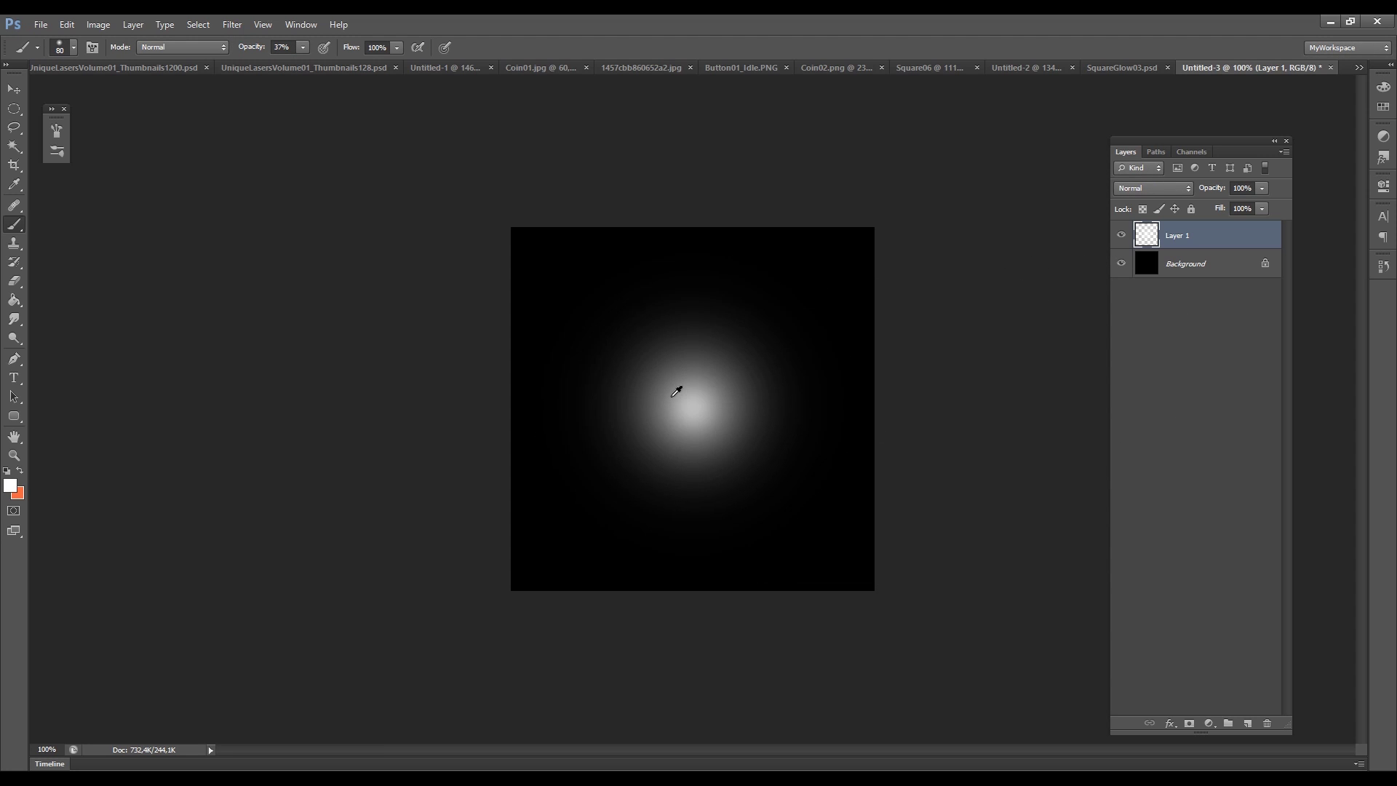
In Unity, set the Particles start size to a random value between 10 and 25
alt+scroll(752, 417, down, 3)
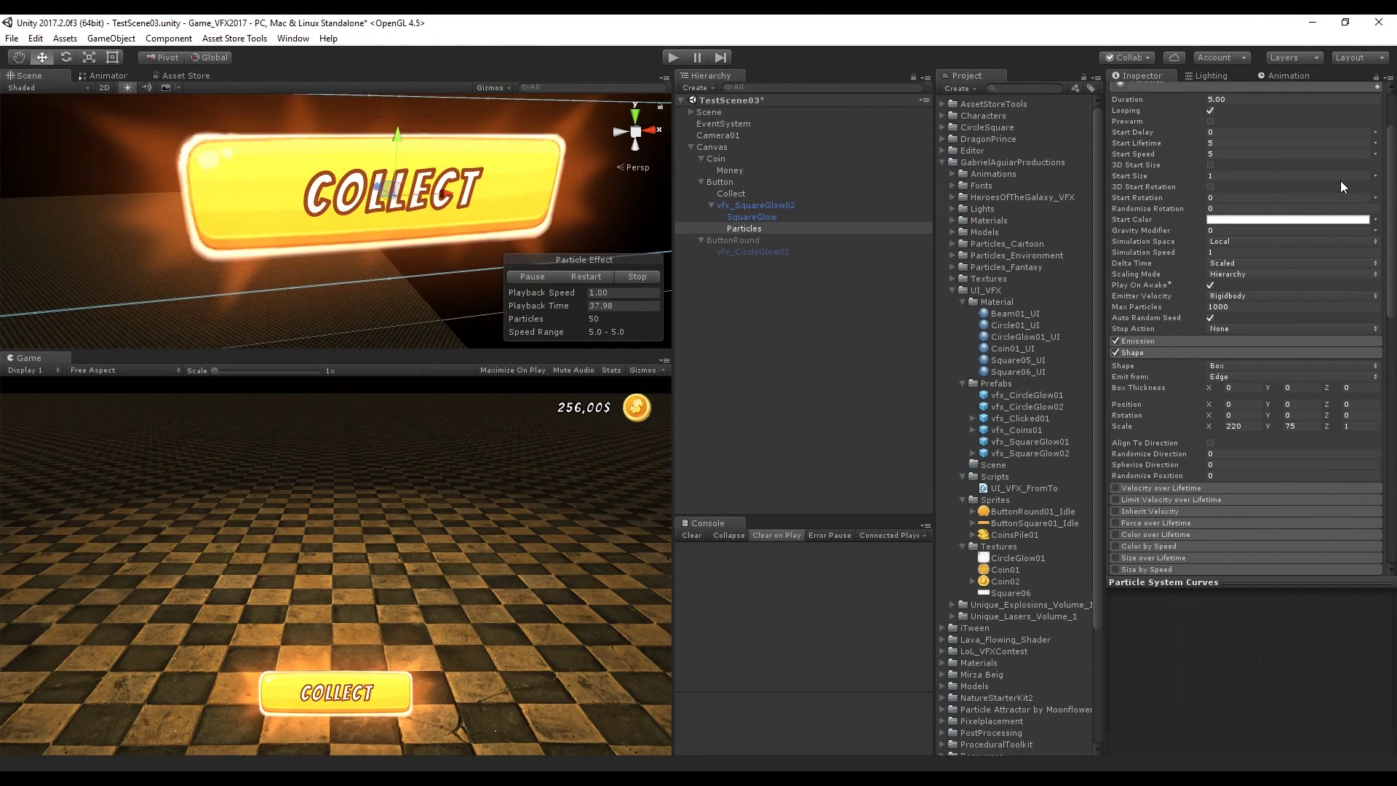
click(1352, 221)
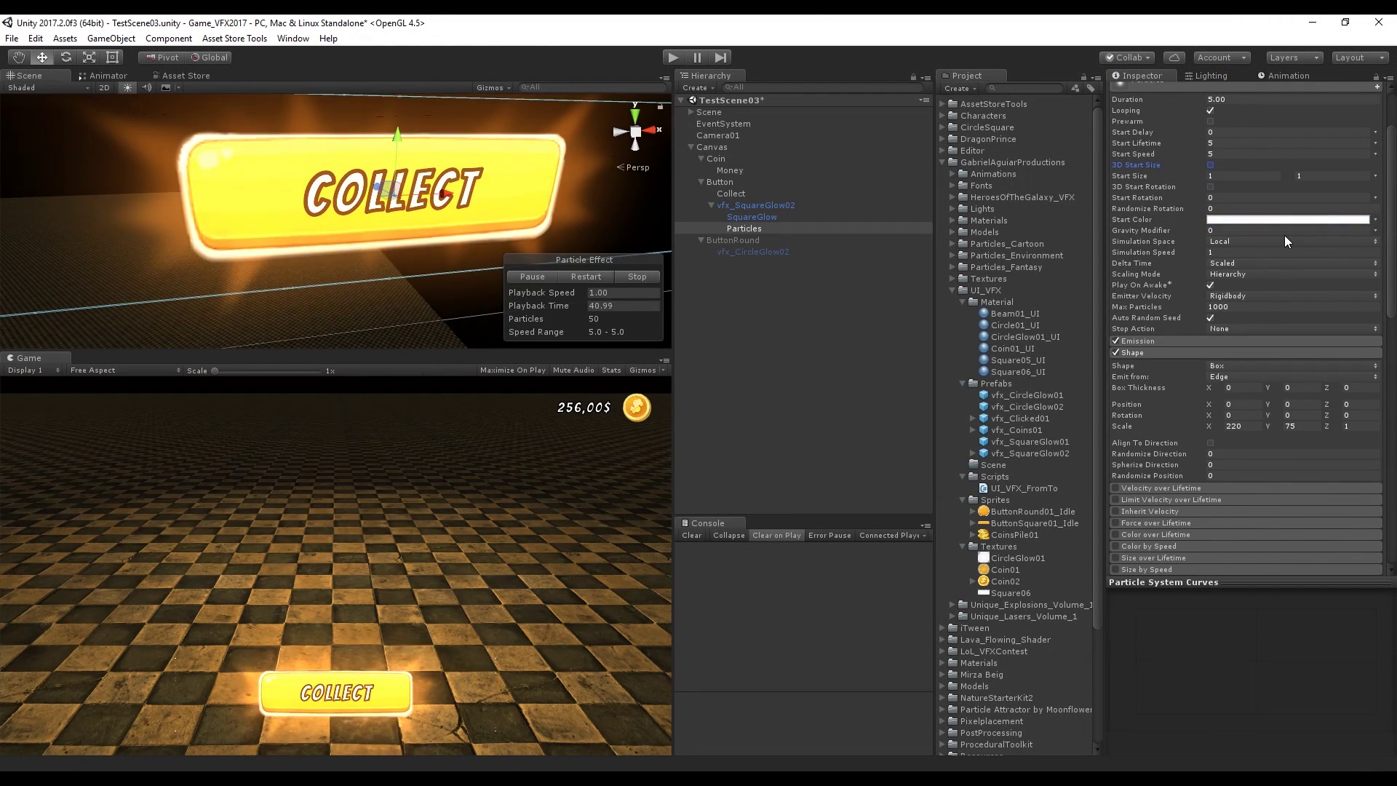
click(1236, 175)
text(10)
click(1312, 176)
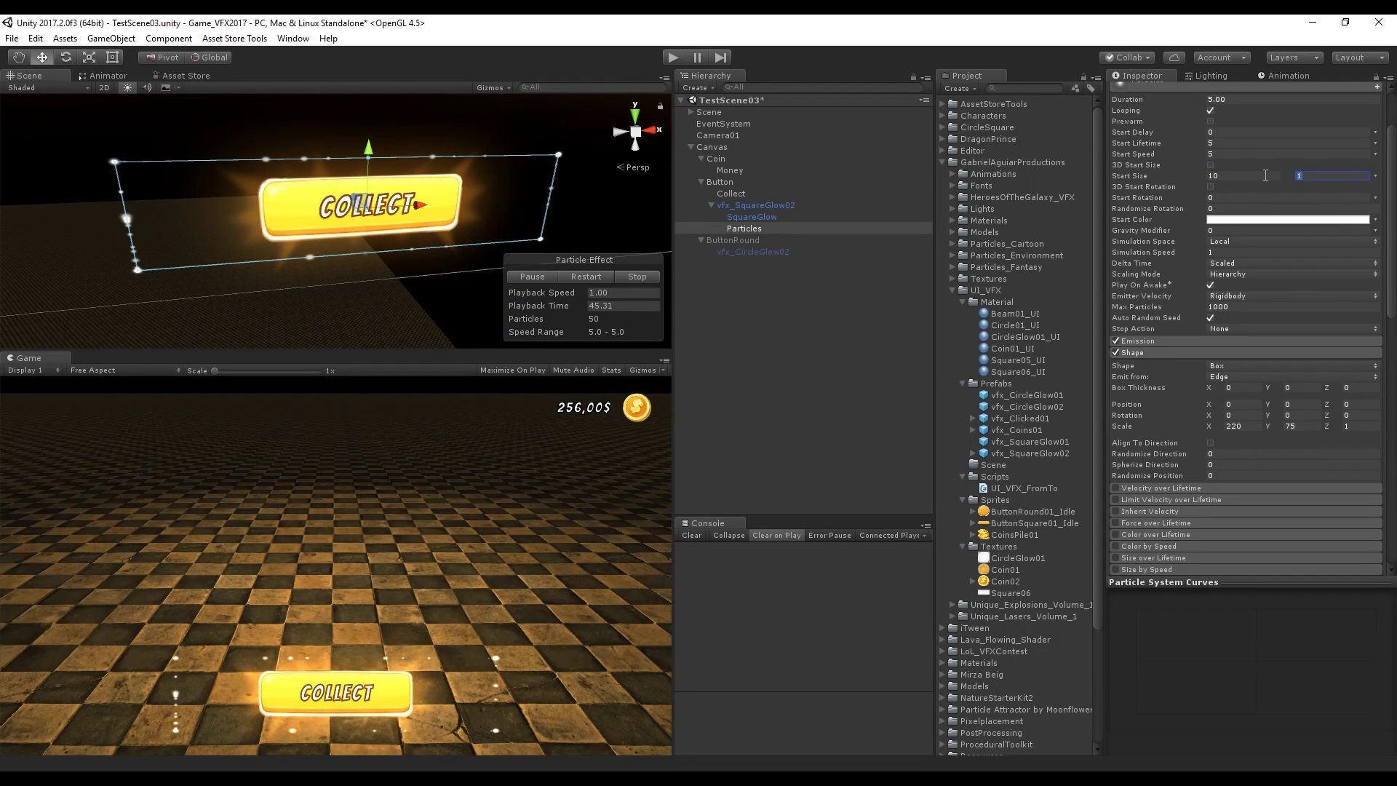
text(25)
Set the Particles start lifetime to a random value between 0.8 and 1.6
scroll(1293, 273, up, 2)
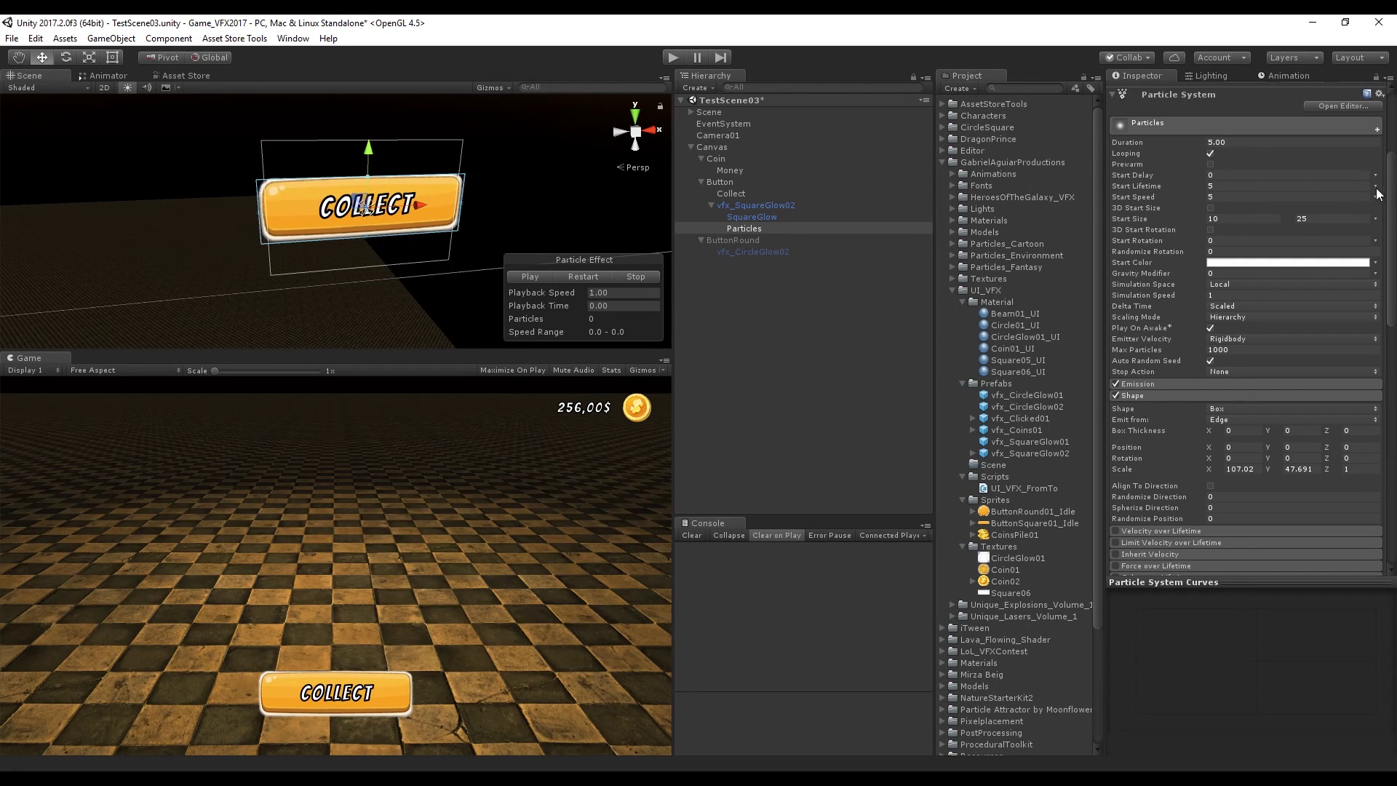
click(1375, 187)
click(1278, 225)
click(1223, 186)
click(1299, 187)
text(1.6)
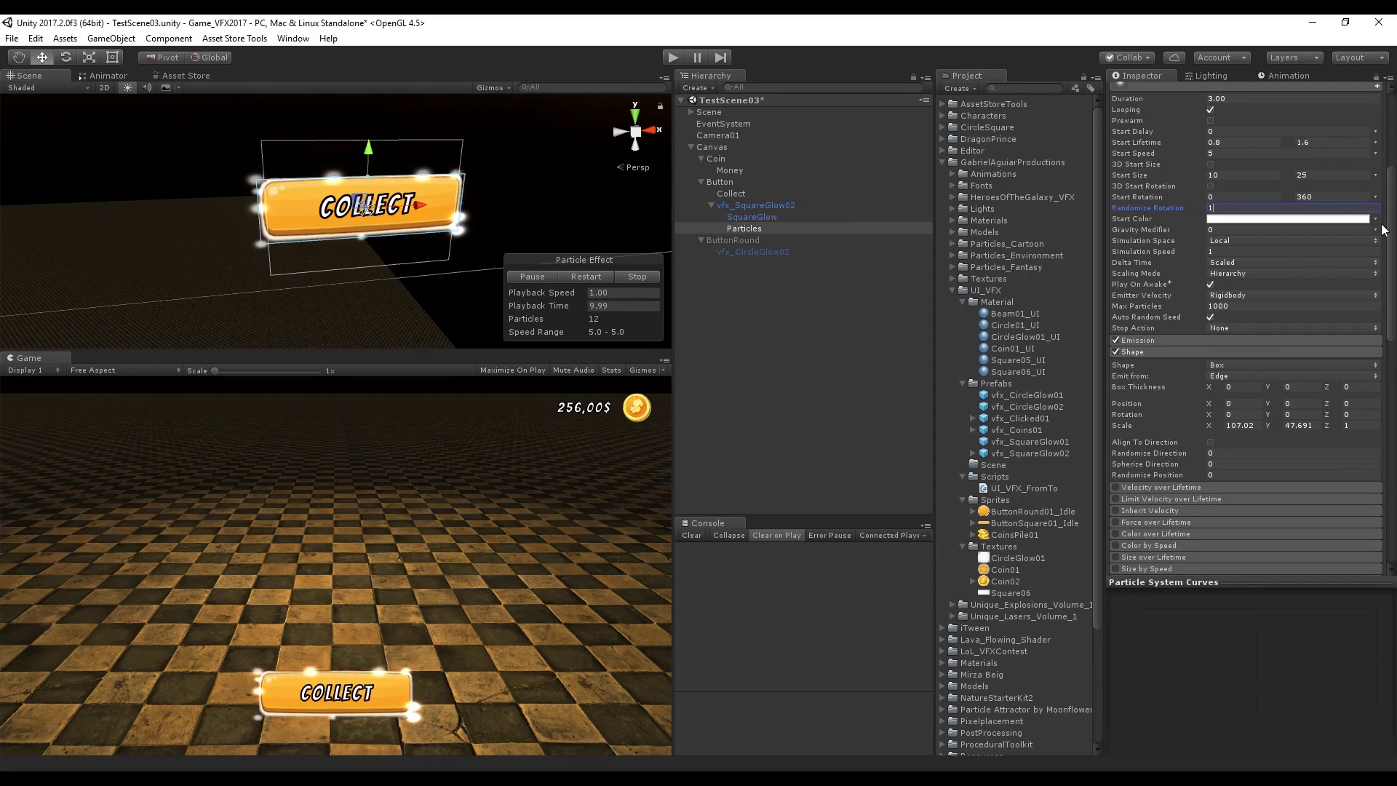
Switch the Particles start color to Random Between Two Colors
click(1377, 220)
click(1346, 263)
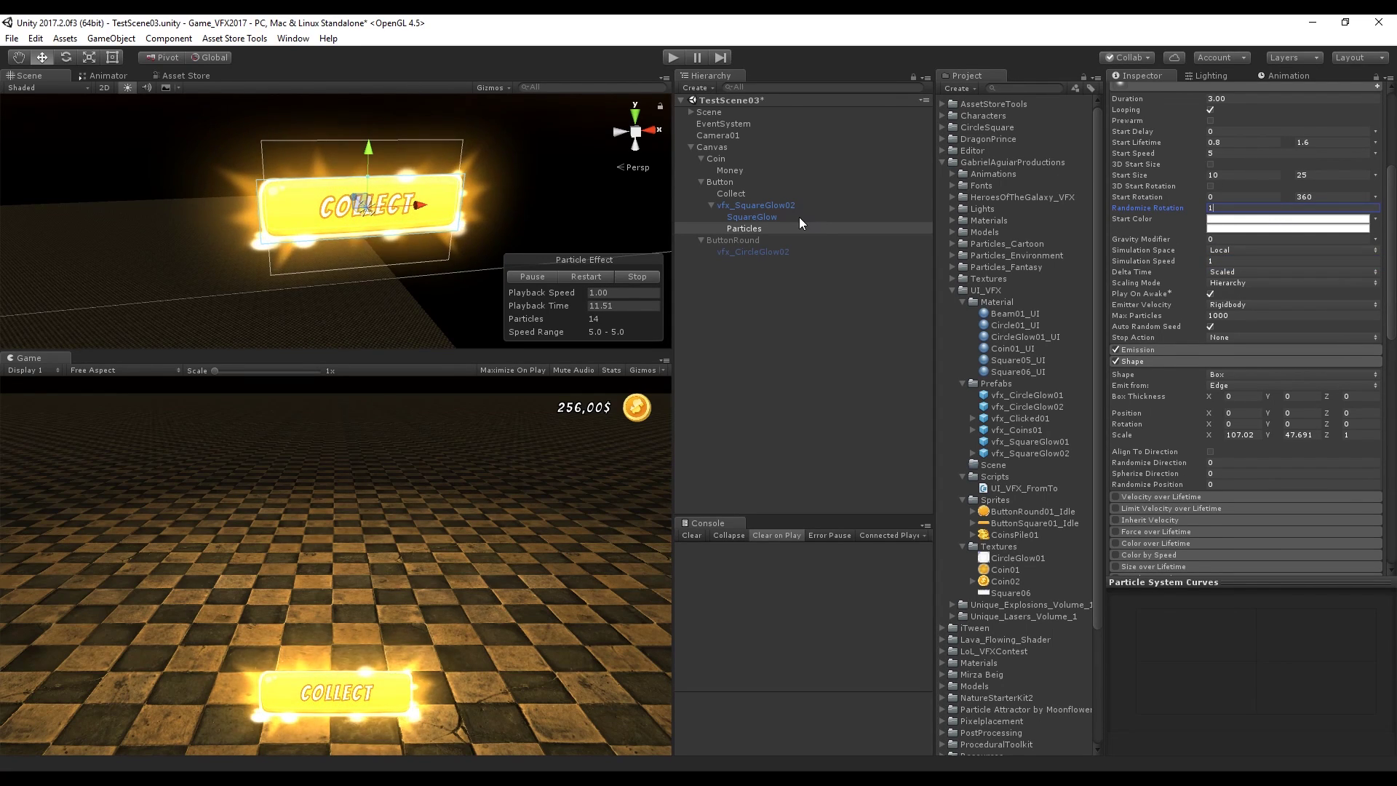
Copy SquareGlow's first start color, yellow-orange, onto the first start color of Particles
click(799, 217)
right_click(1207, 234)
click(1241, 248)
click(727, 227)
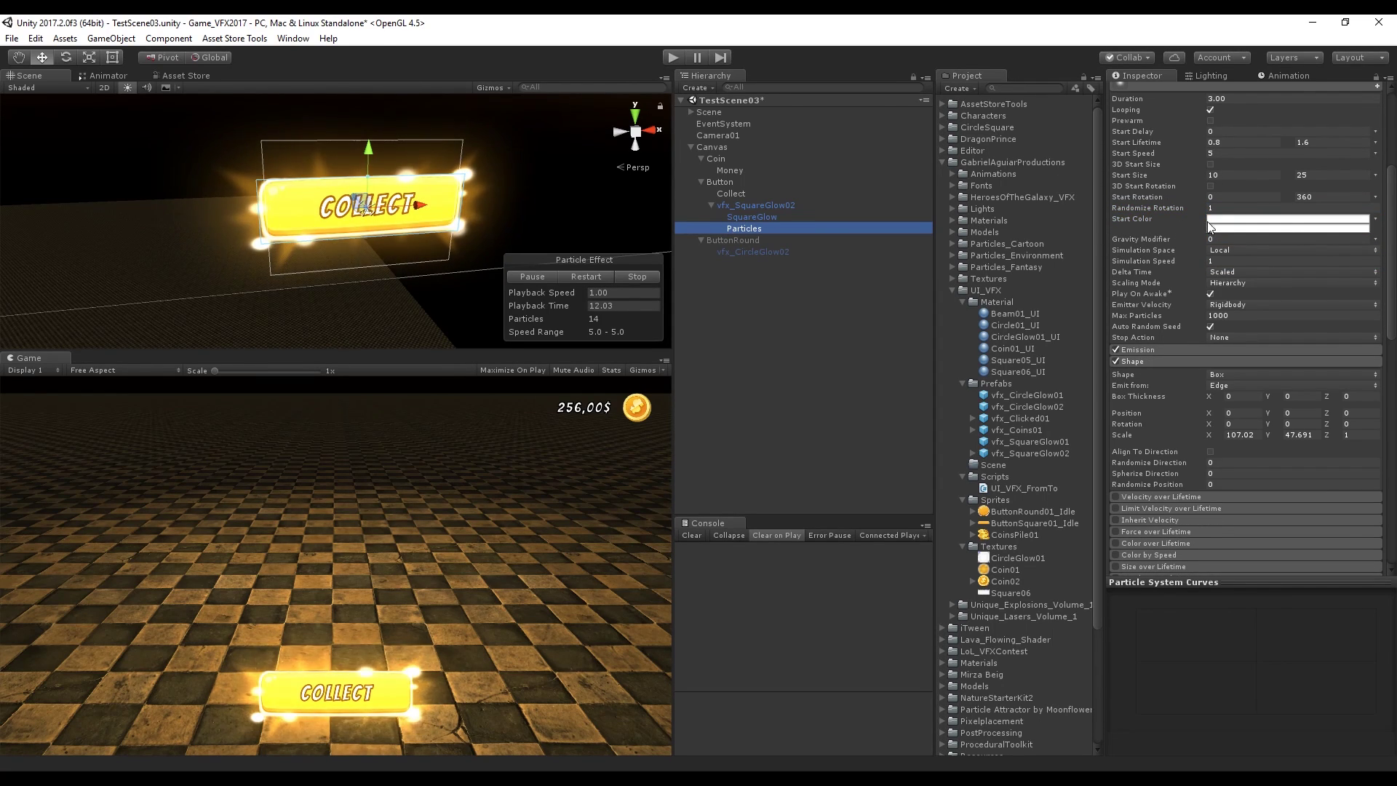
right_click(1207, 222)
click(1241, 250)
Copy SquareGlow's second start color, the darker orange, onto the second start color of Particles
click(799, 217)
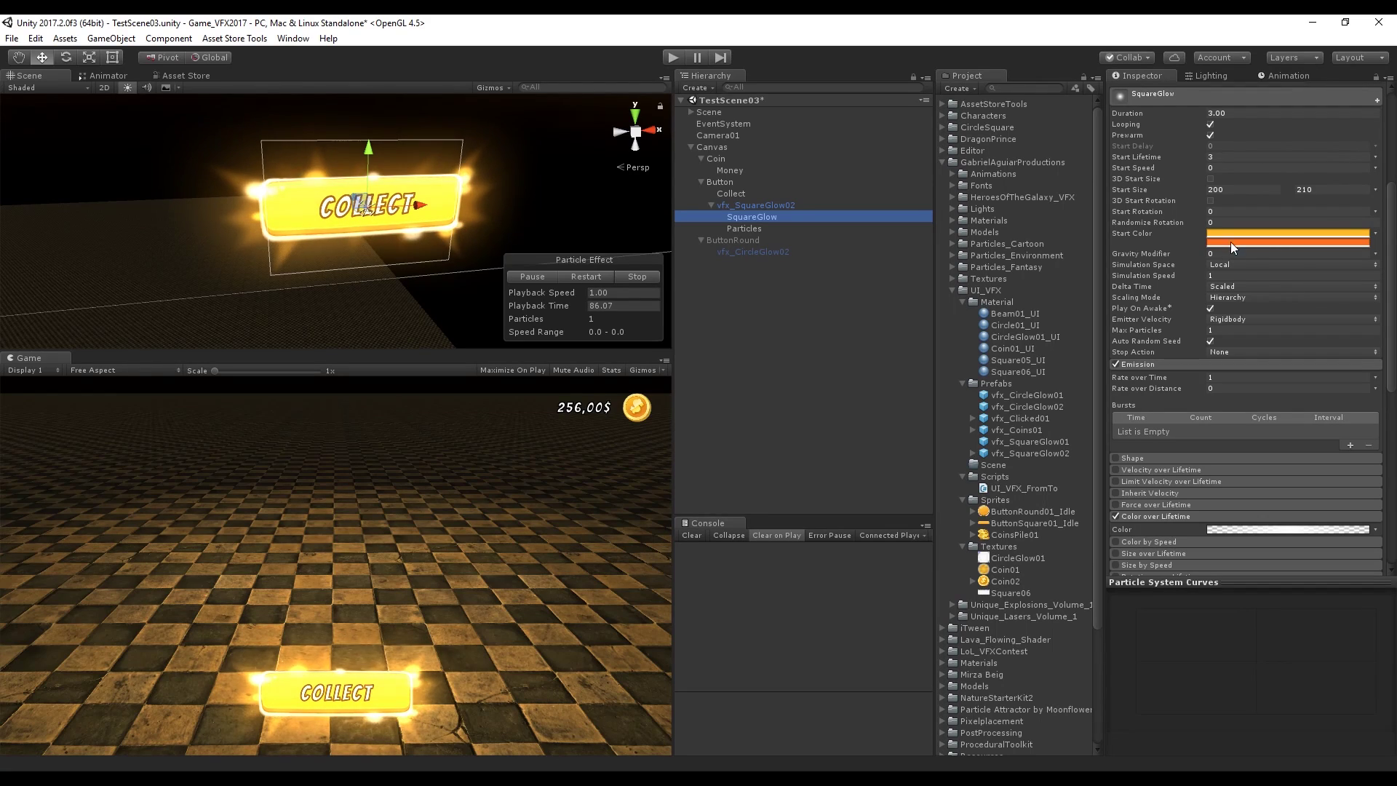
right_click(1230, 241)
click(1241, 257)
click(743, 228)
right_click(1221, 230)
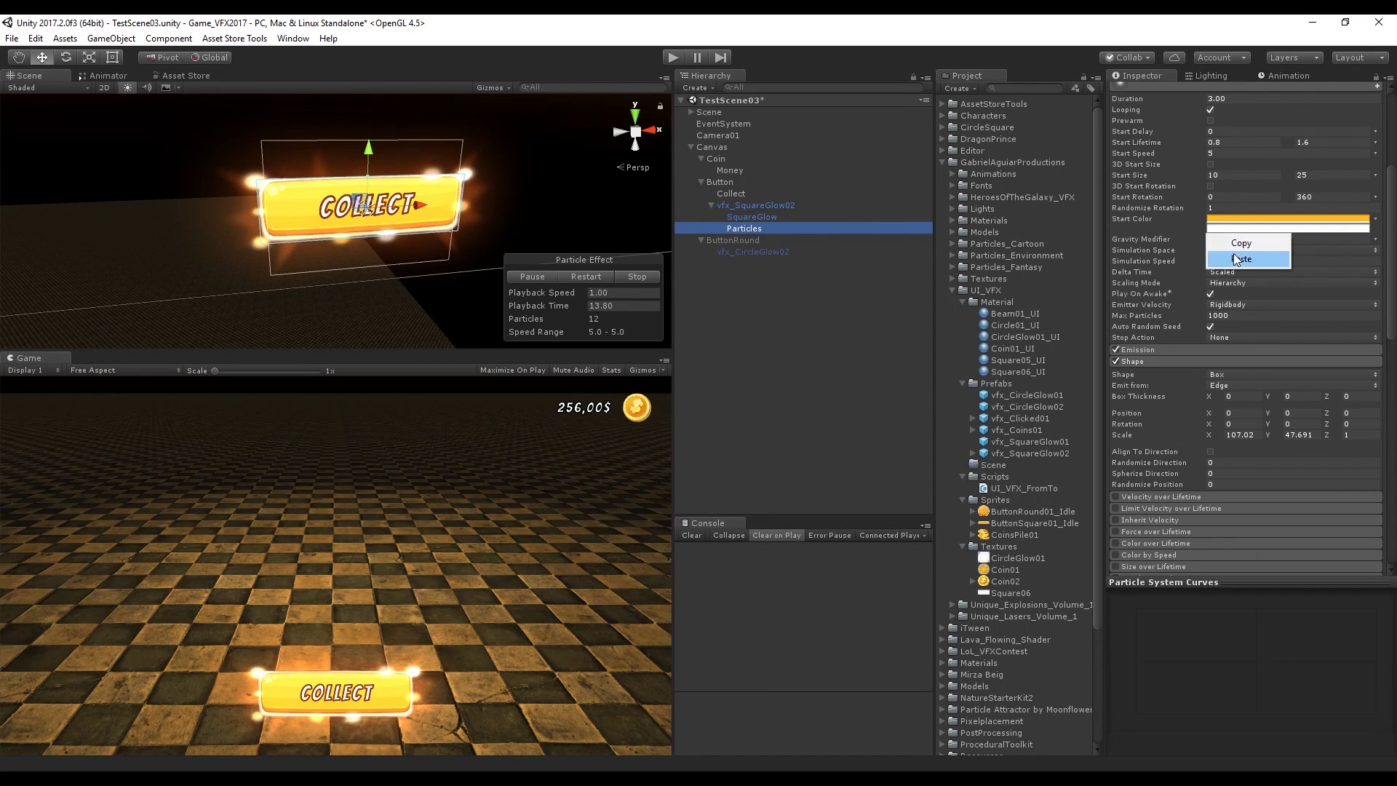
click(1237, 255)
Enable Color over Lifetime on Particles and apply the white preset gradient that fades to transparent
scroll(1140, 285, down, 3)
scroll(1139, 285, down, 3)
click(1116, 325)
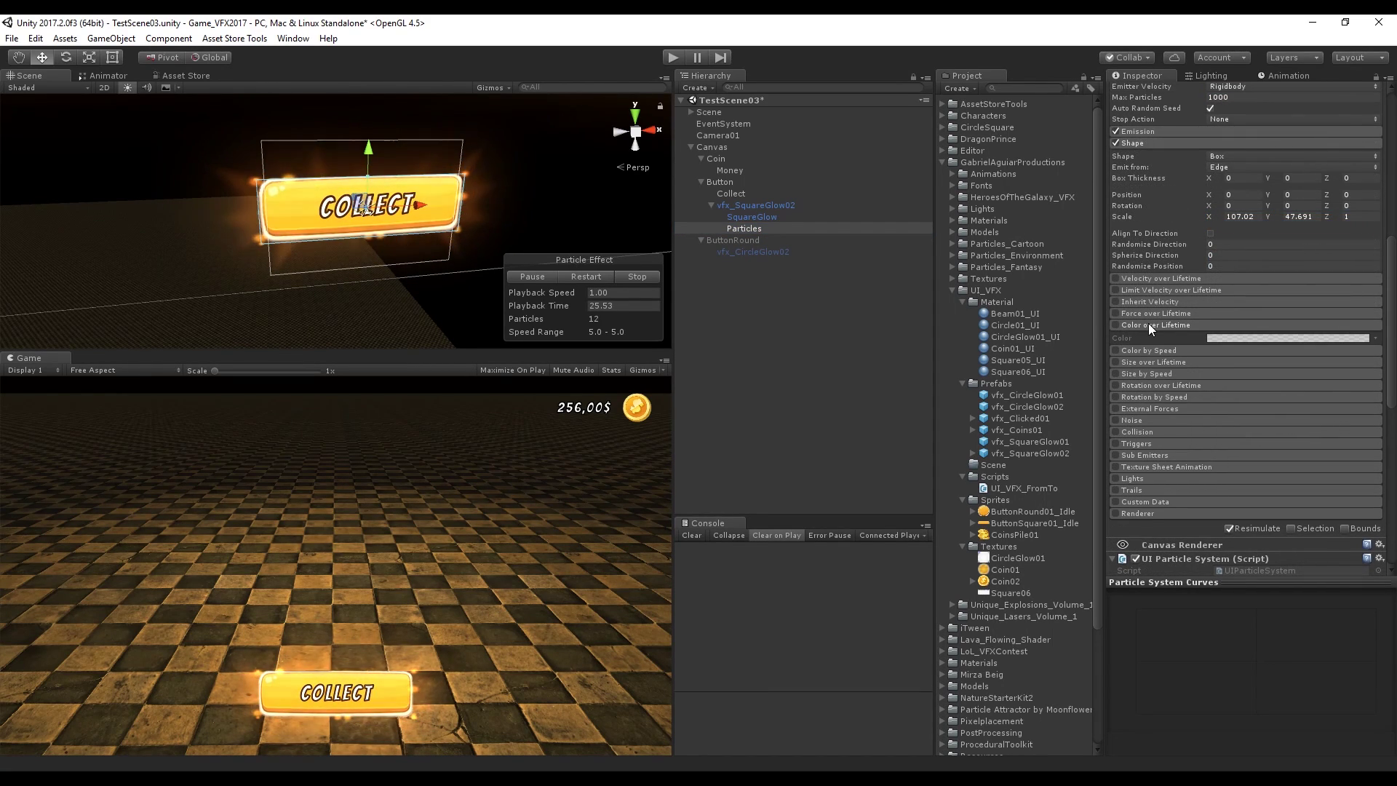
click(1238, 337)
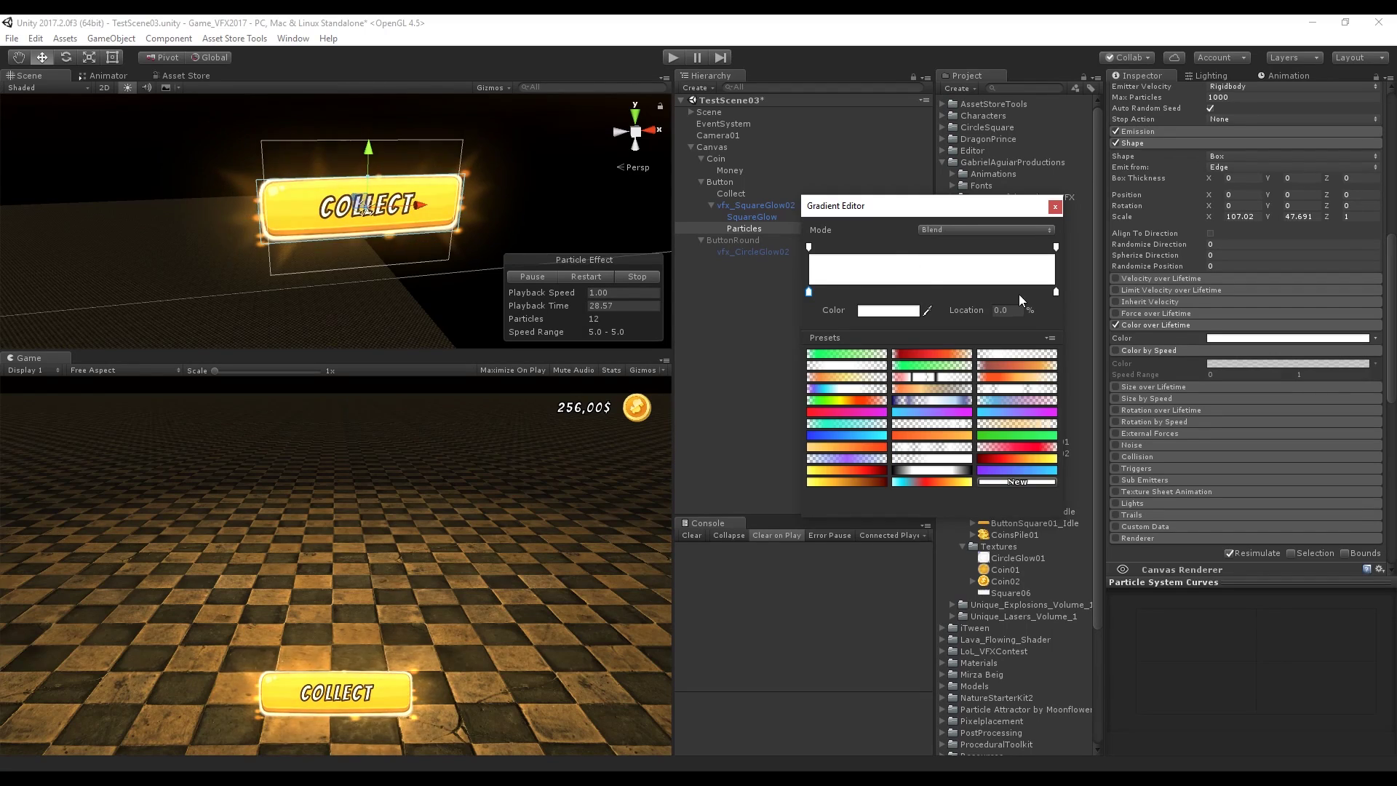
click(999, 354)
click(1054, 208)
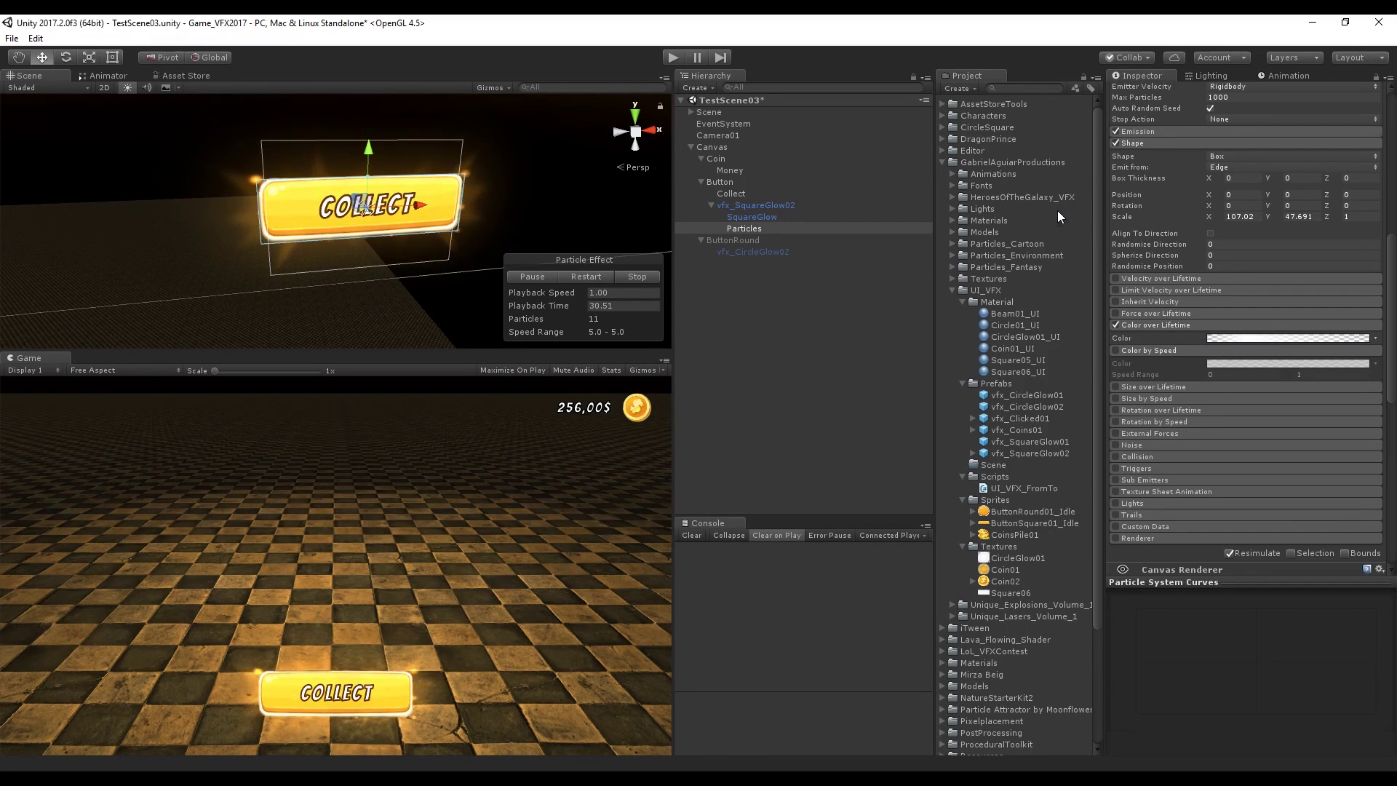
Enable Size over Lifetime on Particles with the preset curve that eases down from 1 to 0
click(1163, 349)
click(1115, 362)
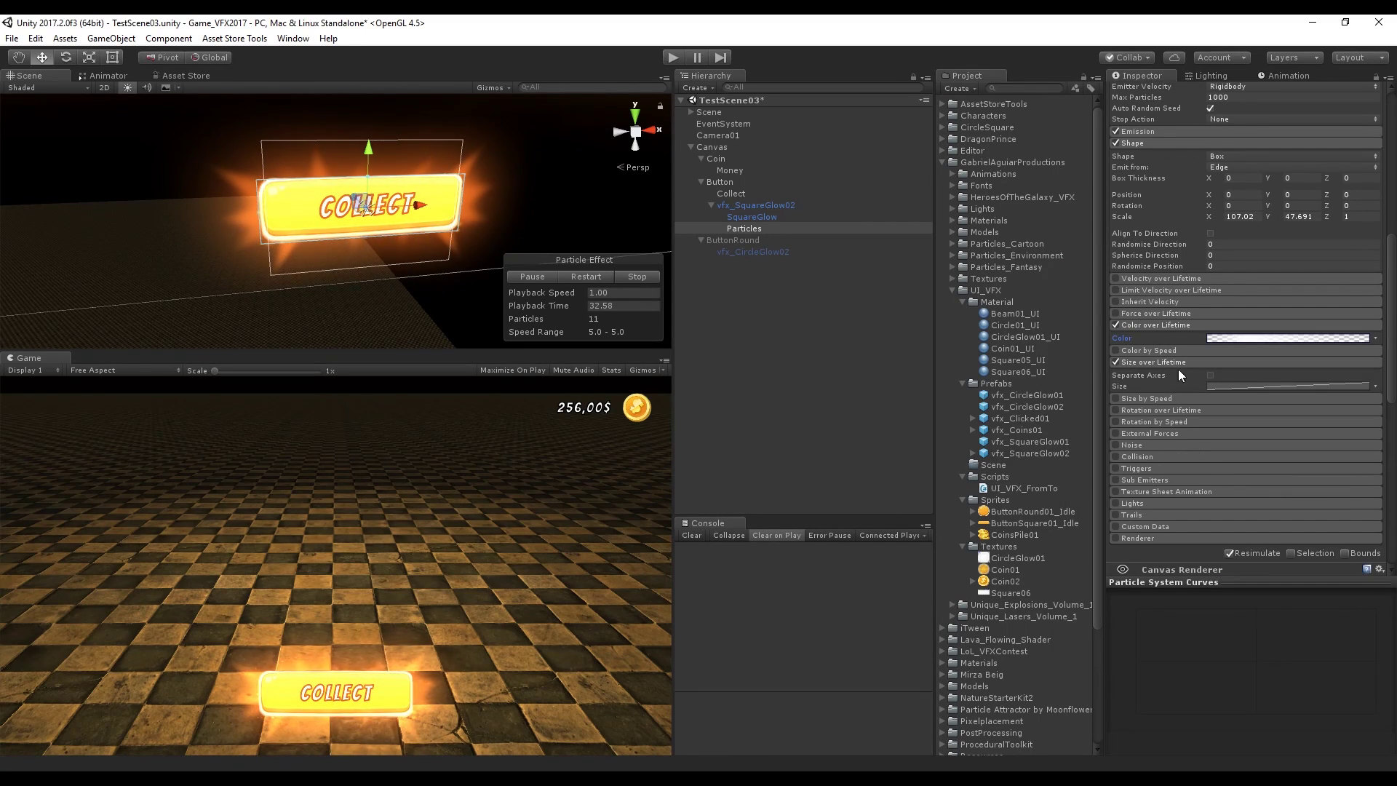
click(1251, 384)
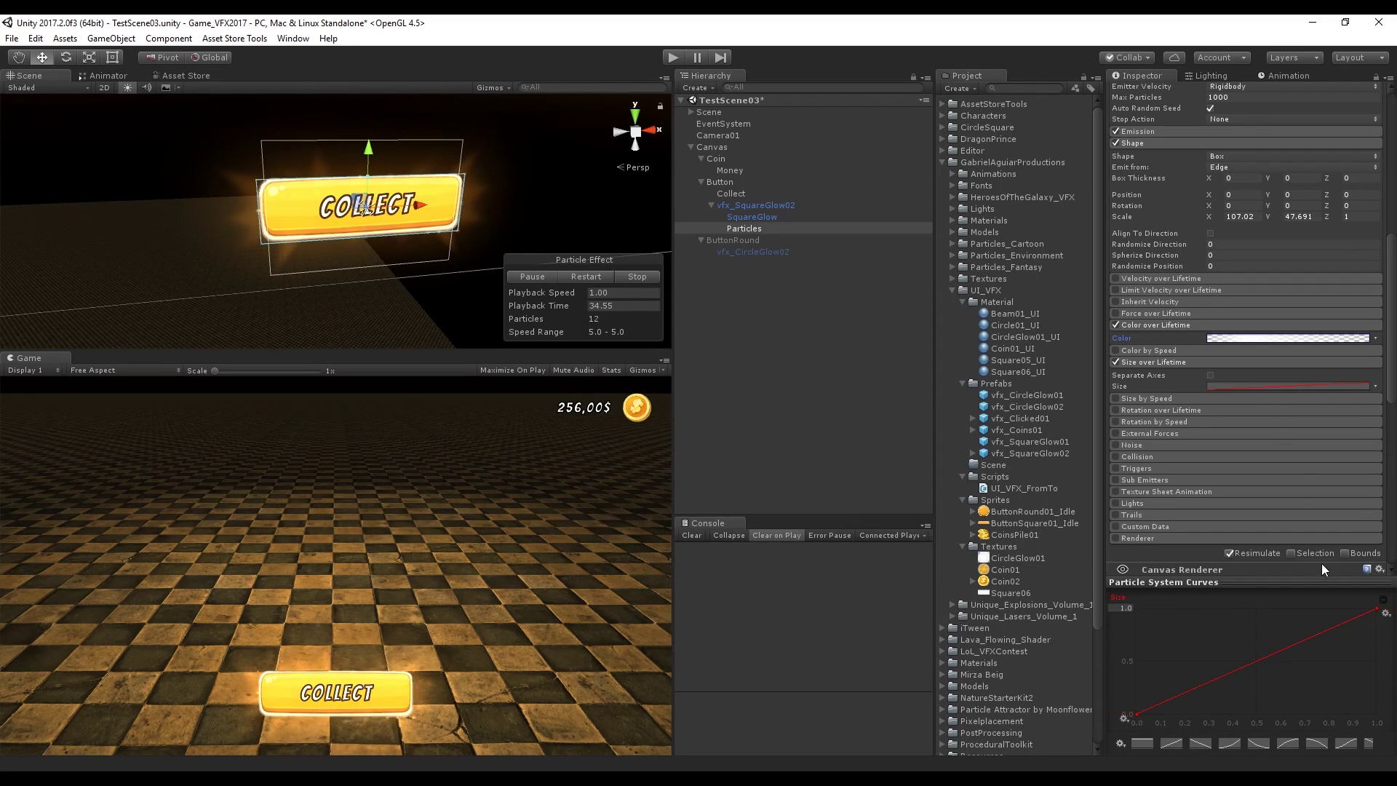
click(1315, 742)
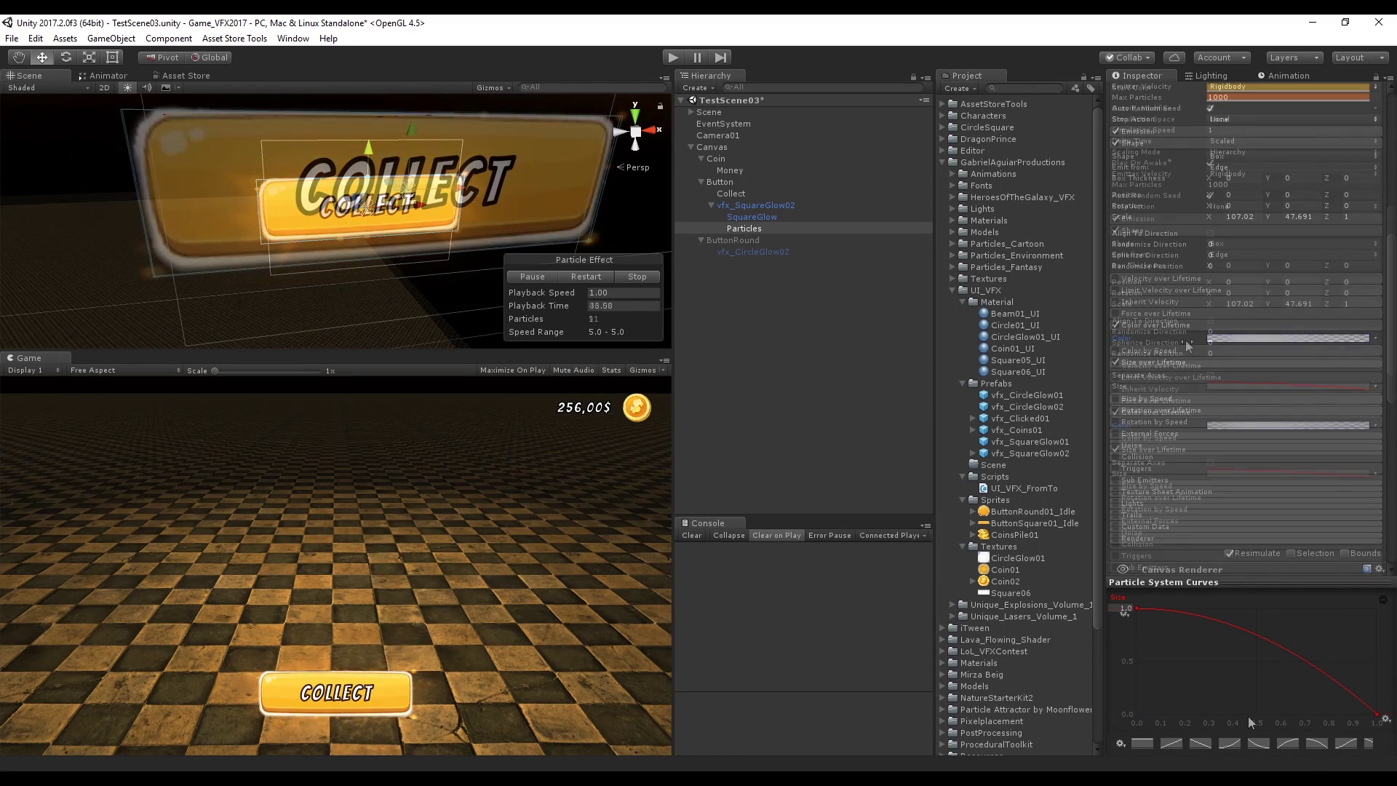
Set the Box Thickness of the Particles emission shape to 0.2 on X and Y
scroll(1146, 221, up, 3)
click(1237, 264)
text(.2)
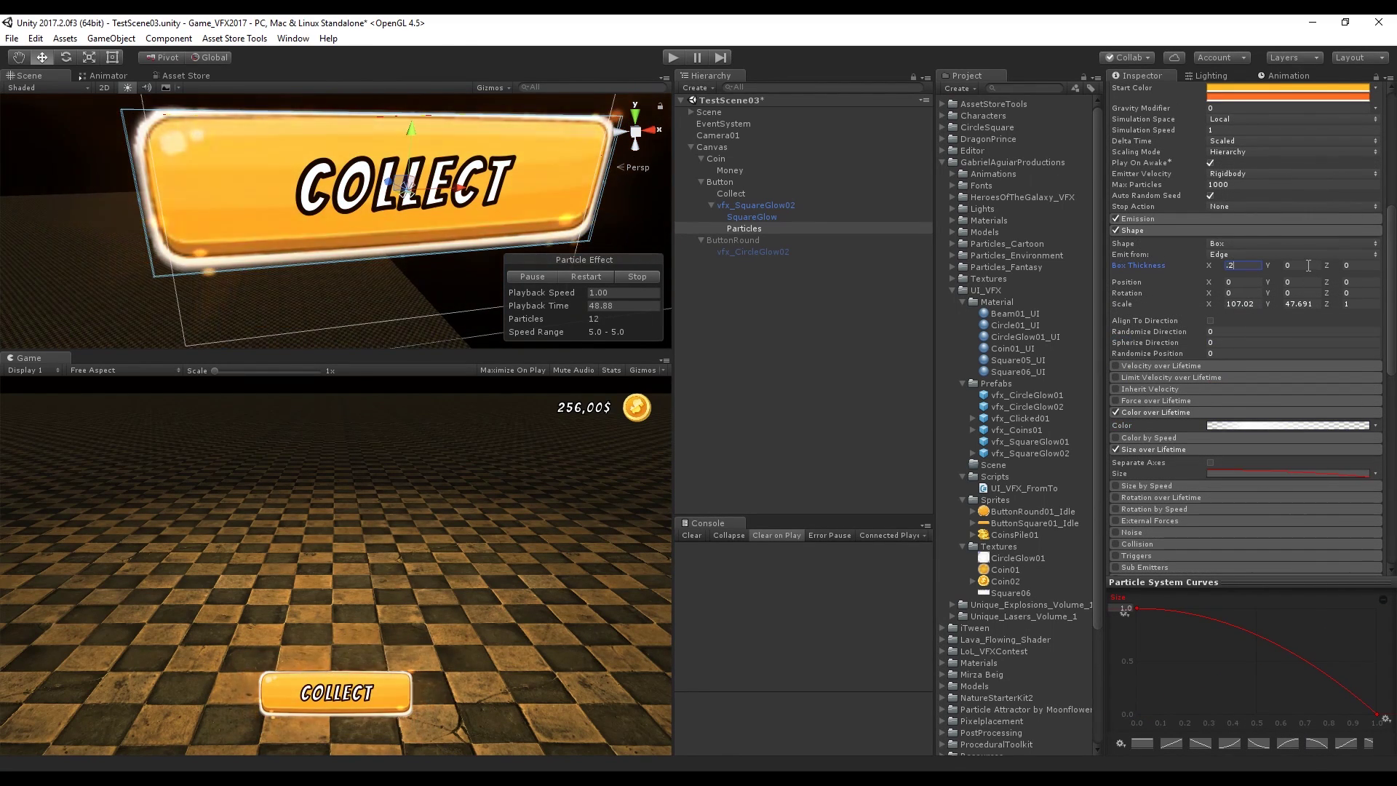
key(Tab)
text(.2.2)
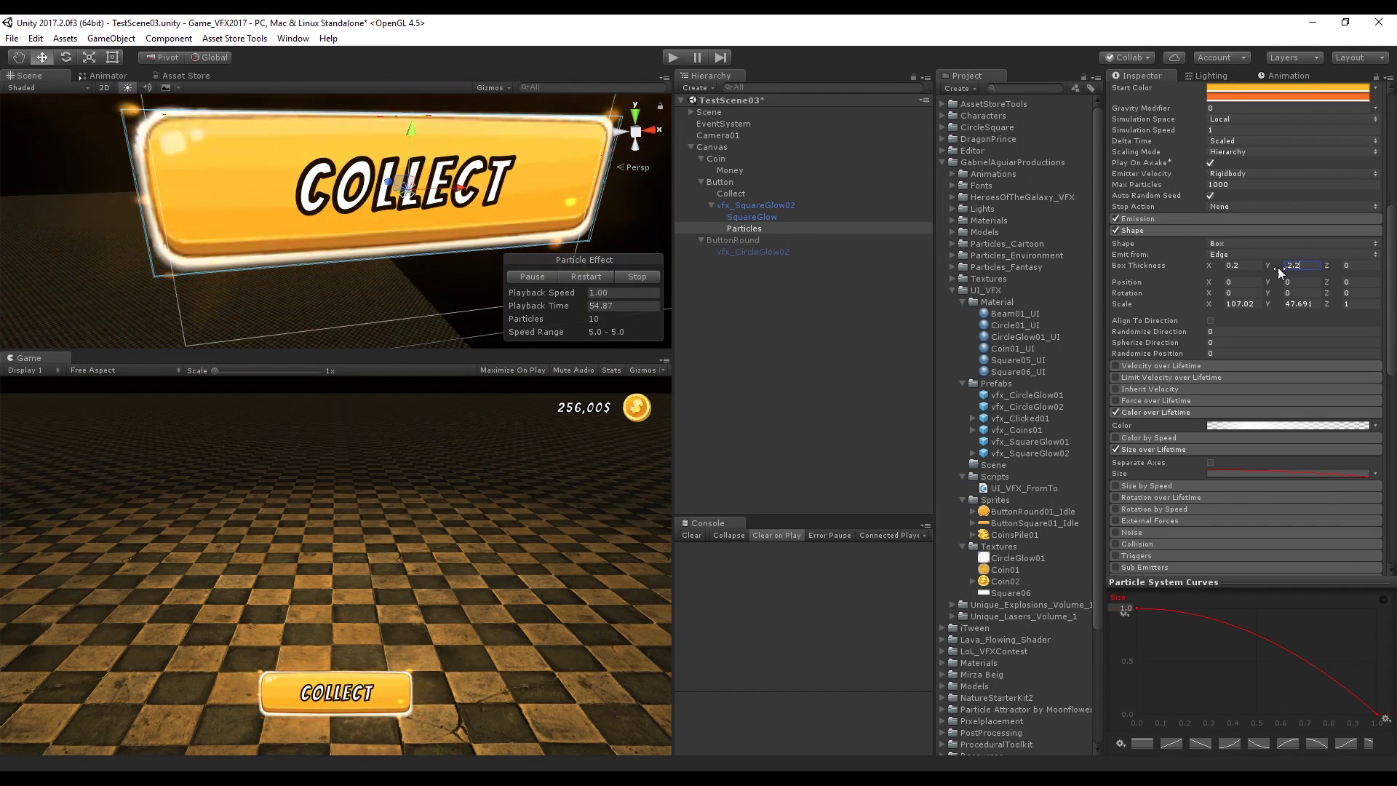
Enable Velocity over Lifetime on Particles in World space, with values random between two constants
scroll(1253, 300, up, 2)
scroll(1280, 327, up, 6)
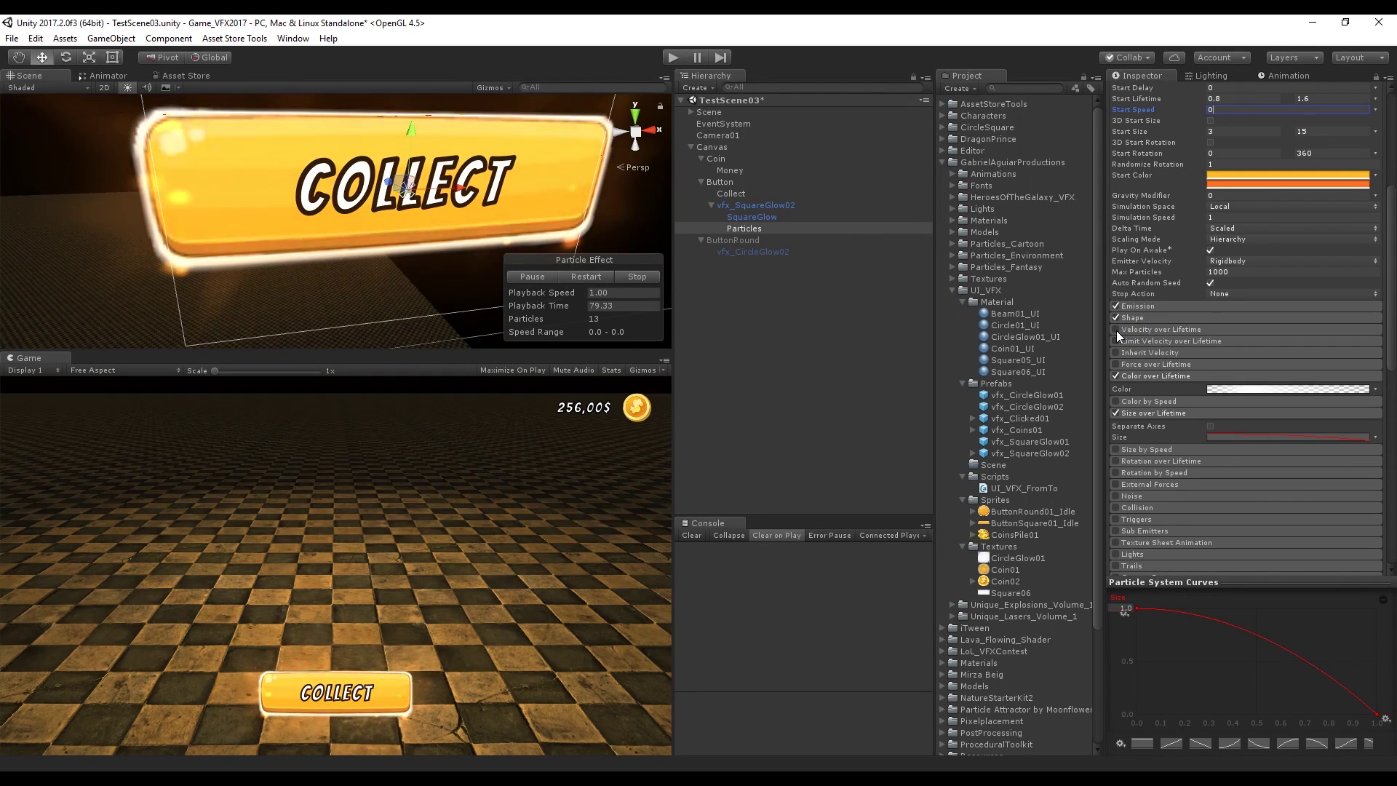
click(1116, 330)
click(1291, 353)
click(1236, 385)
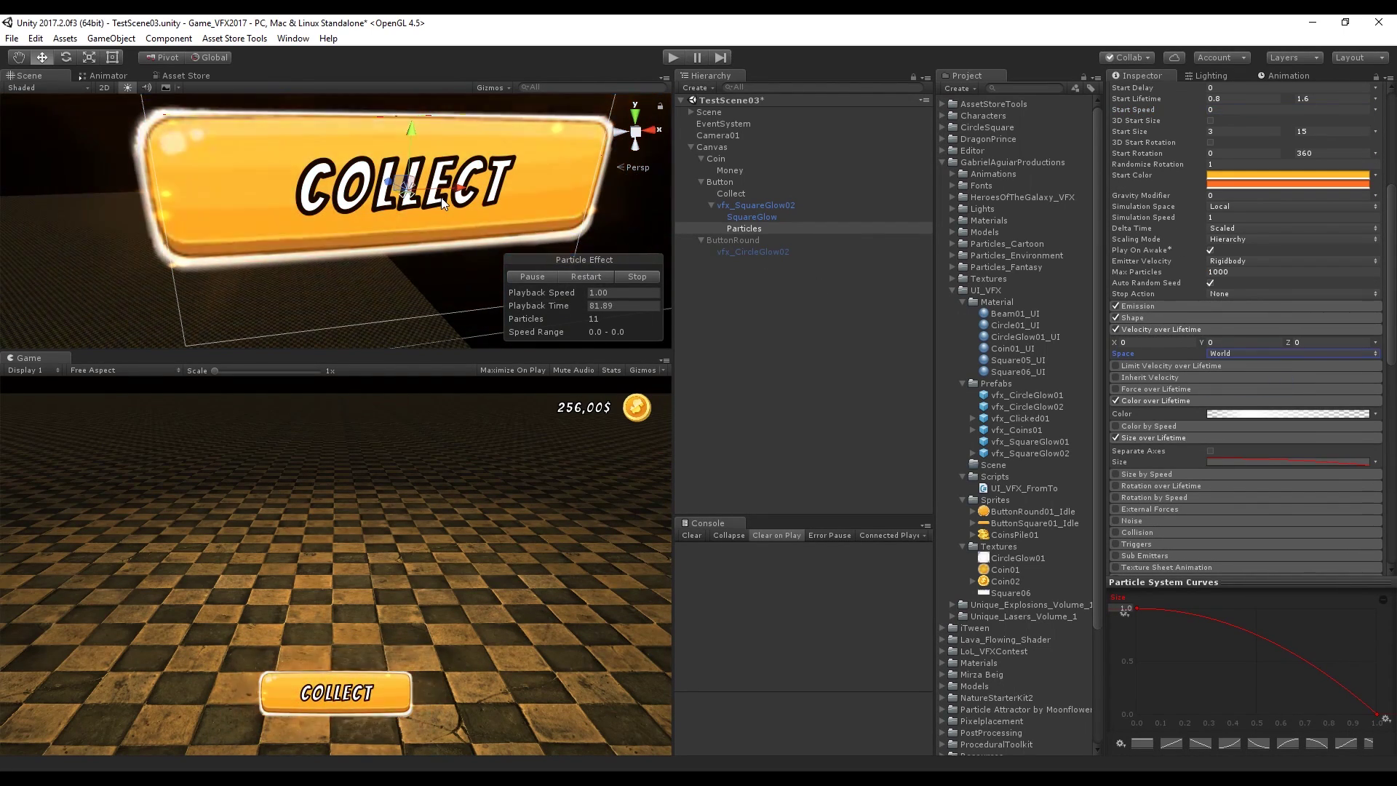
click(1374, 342)
click(1298, 383)
Set the Velocity over Lifetime range of Particles to -5 to 5 on both X and Y
click(1149, 342)
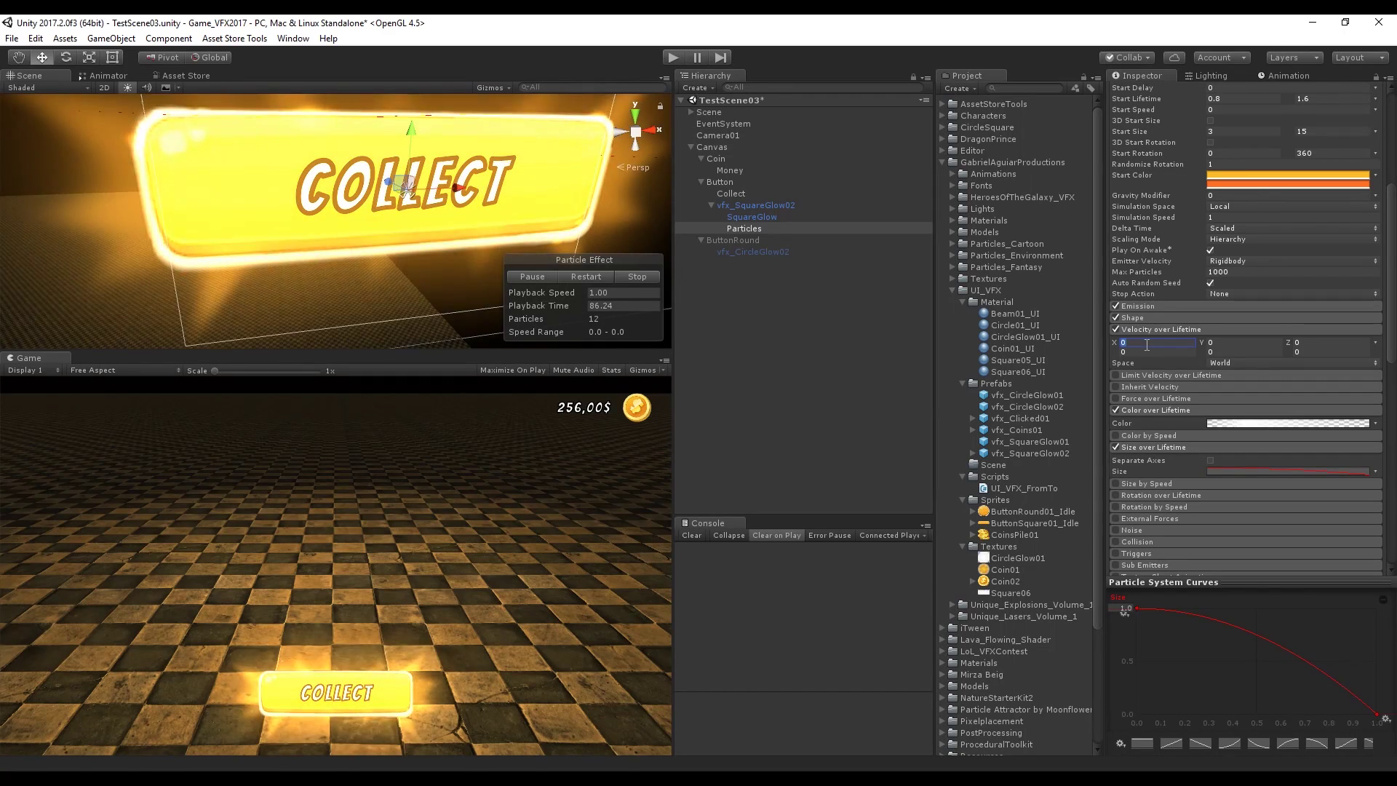
text(1)
click(1151, 353)
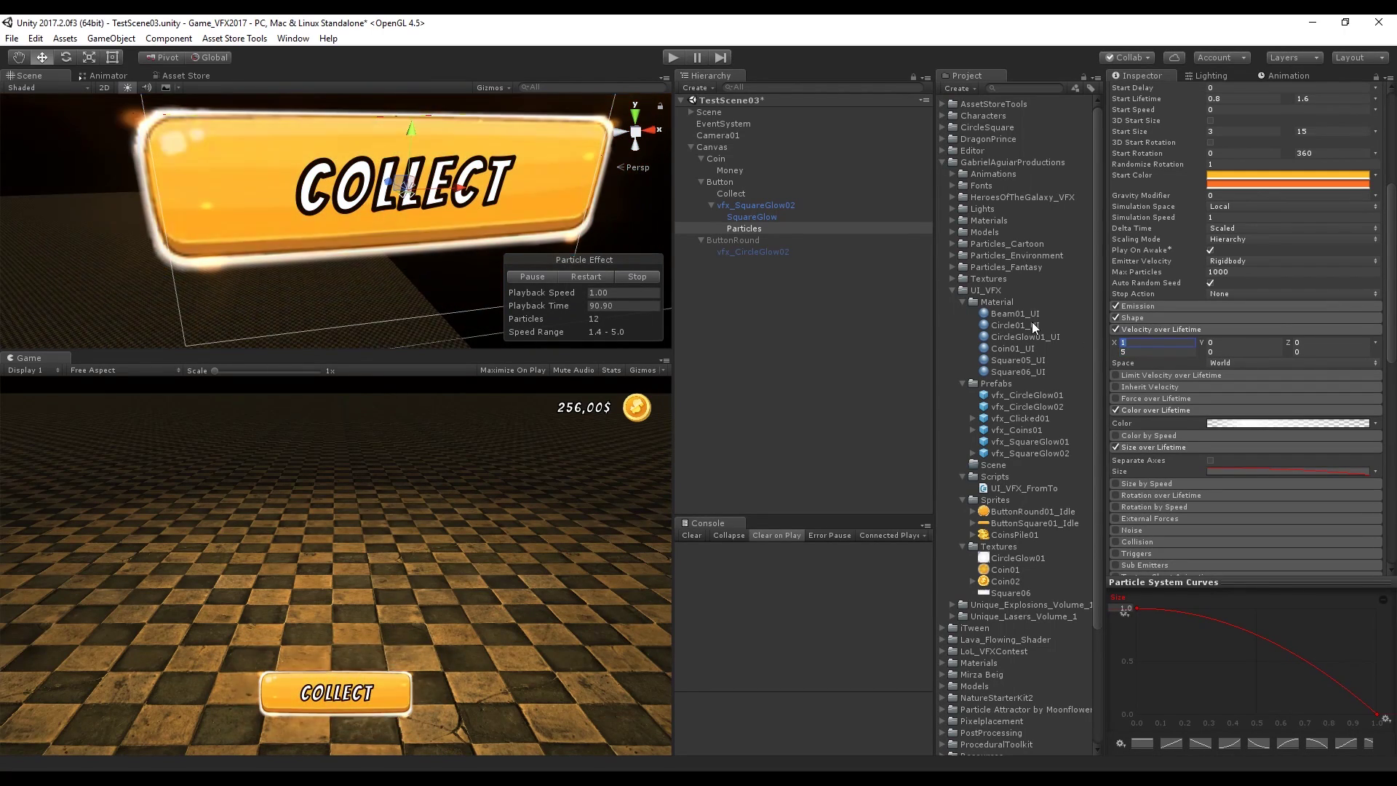
text(-5)
click(1225, 342)
text(5)
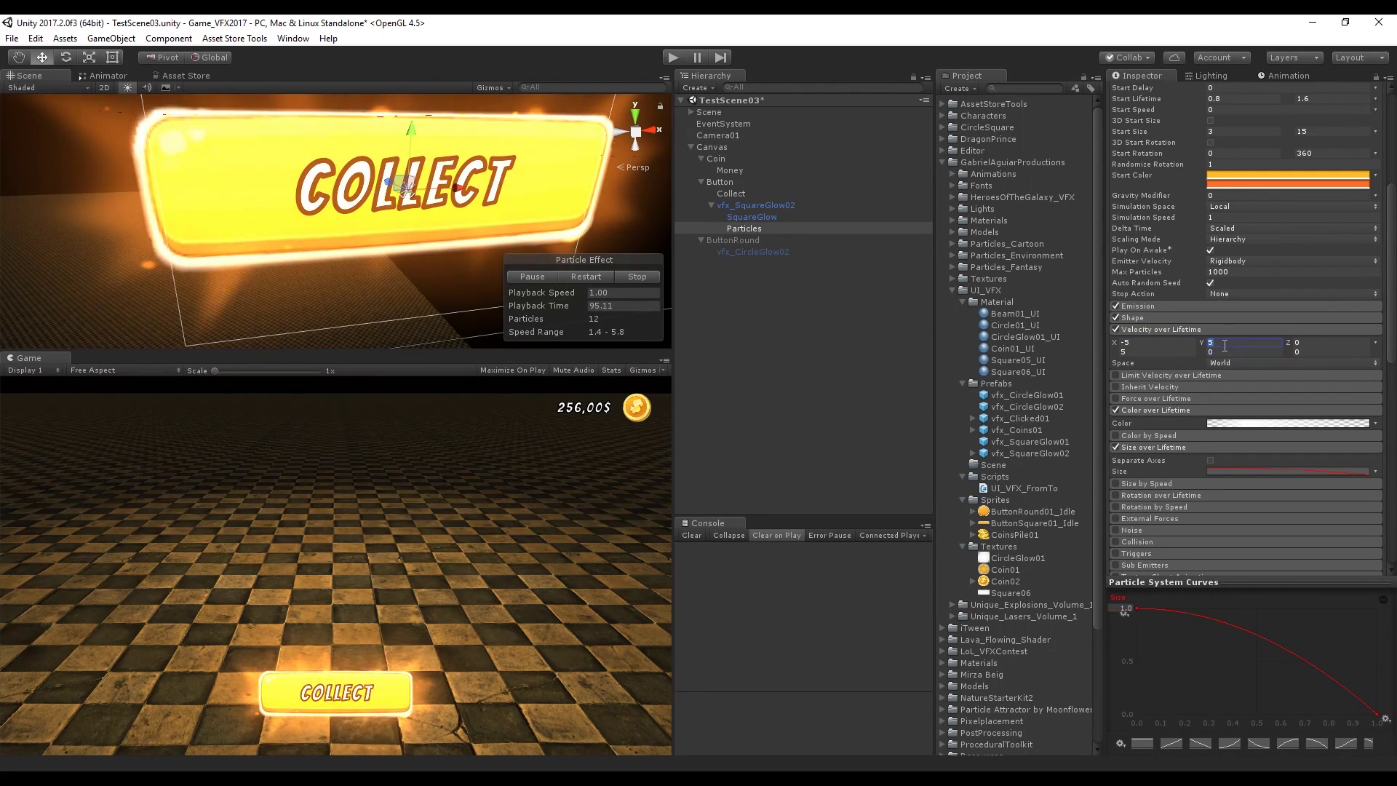
click(1229, 352)
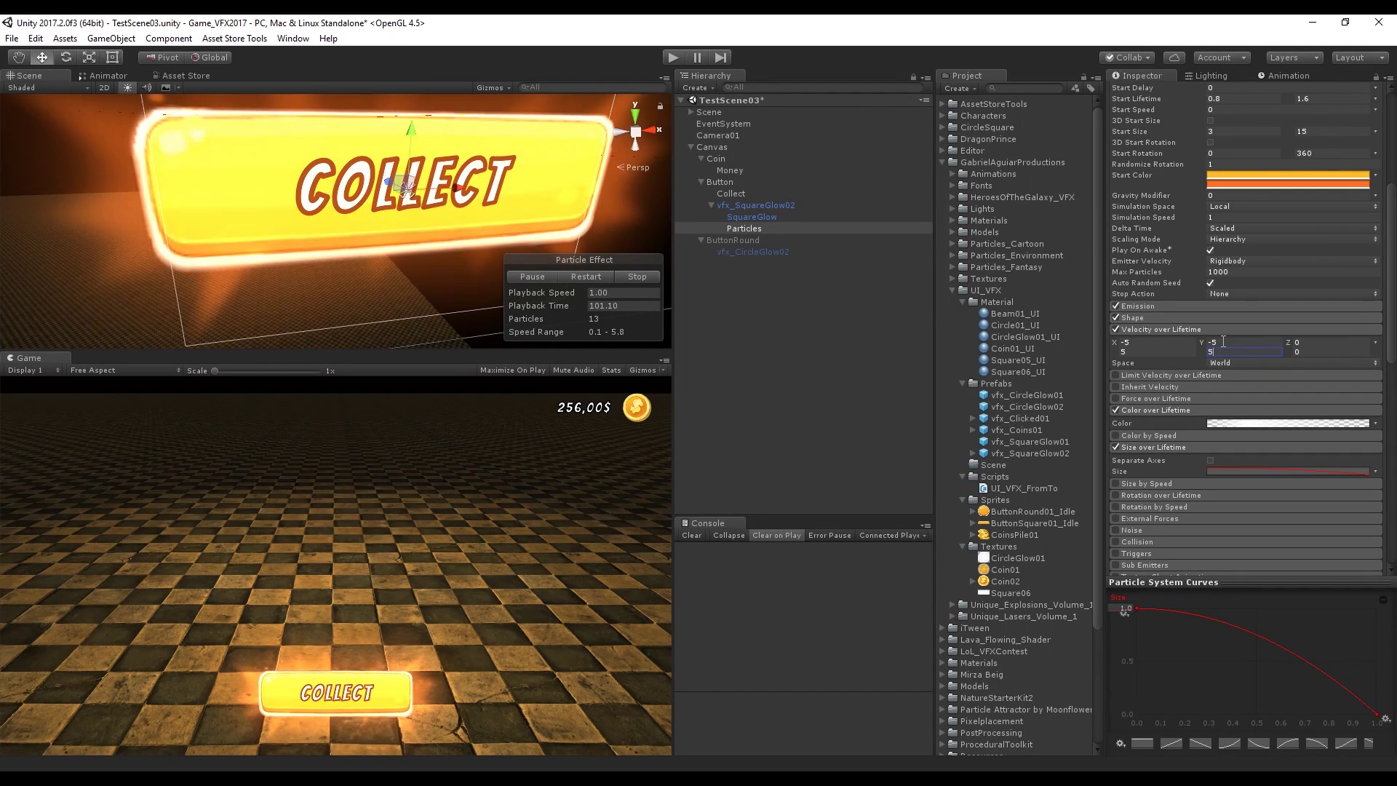
Set the emission Rate over Time of Particles to 50
click(1232, 306)
scroll(1233, 295, up, 3)
click(1233, 449)
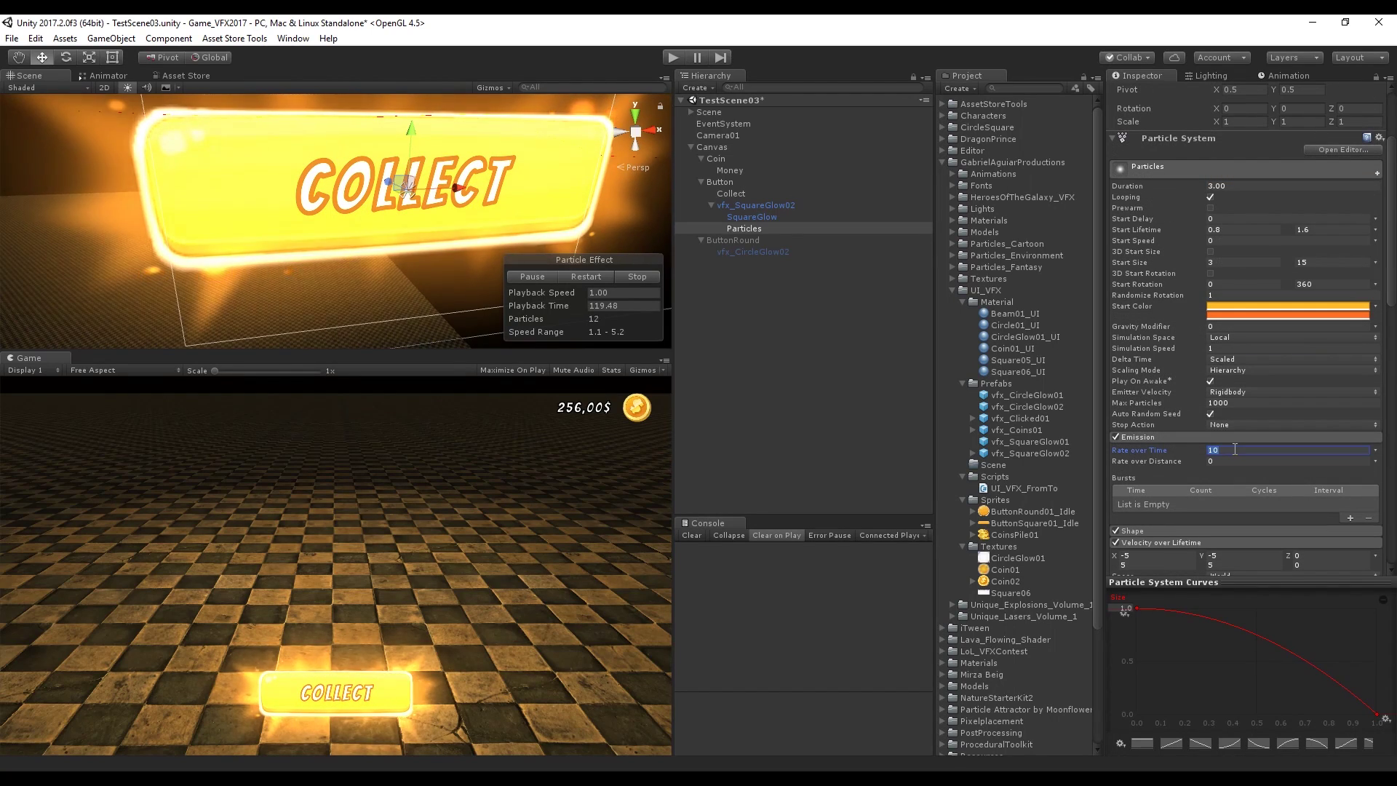
text(50)
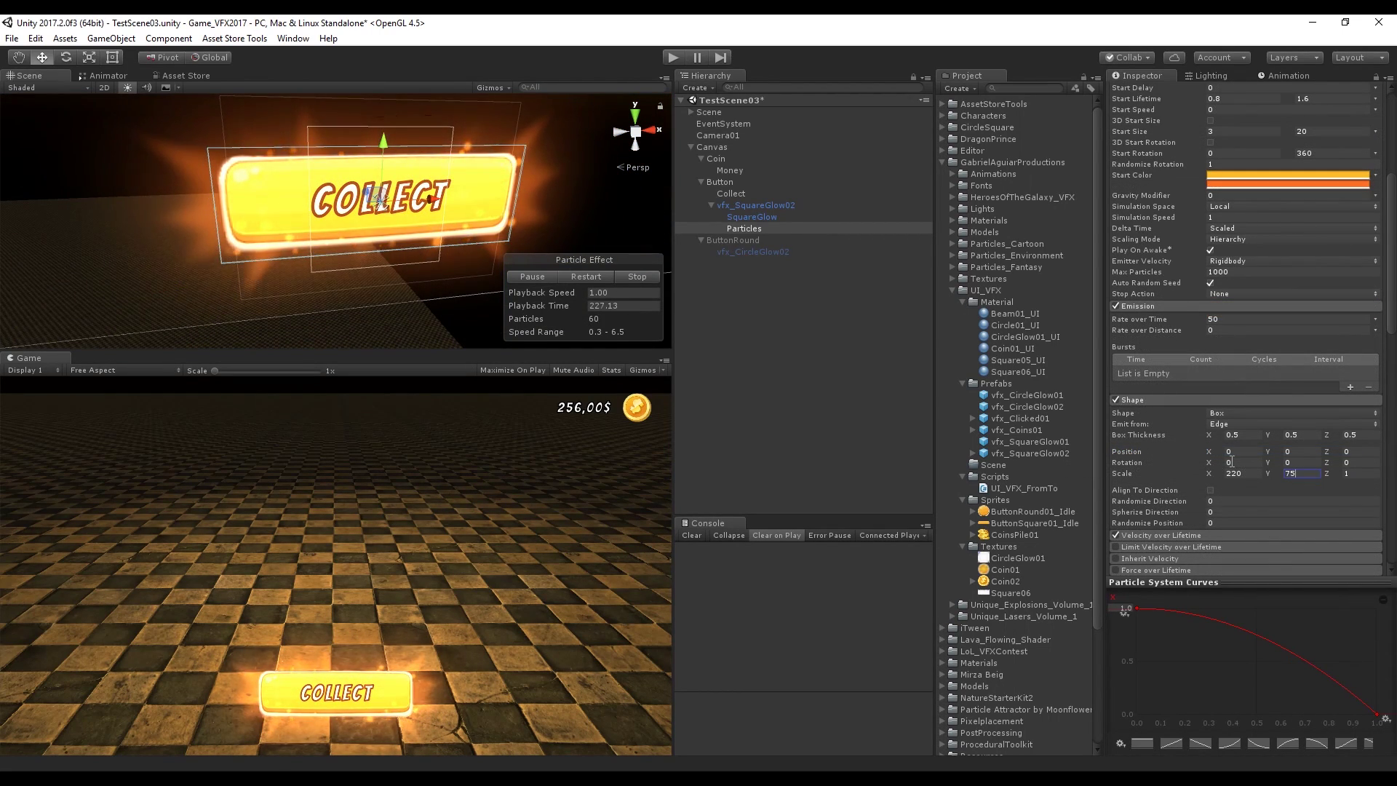
Expand the Velocity over Lifetime settings, and apply the vfx_SquareGlow02 changes to its prefab
scroll(1254, 425, down, 2)
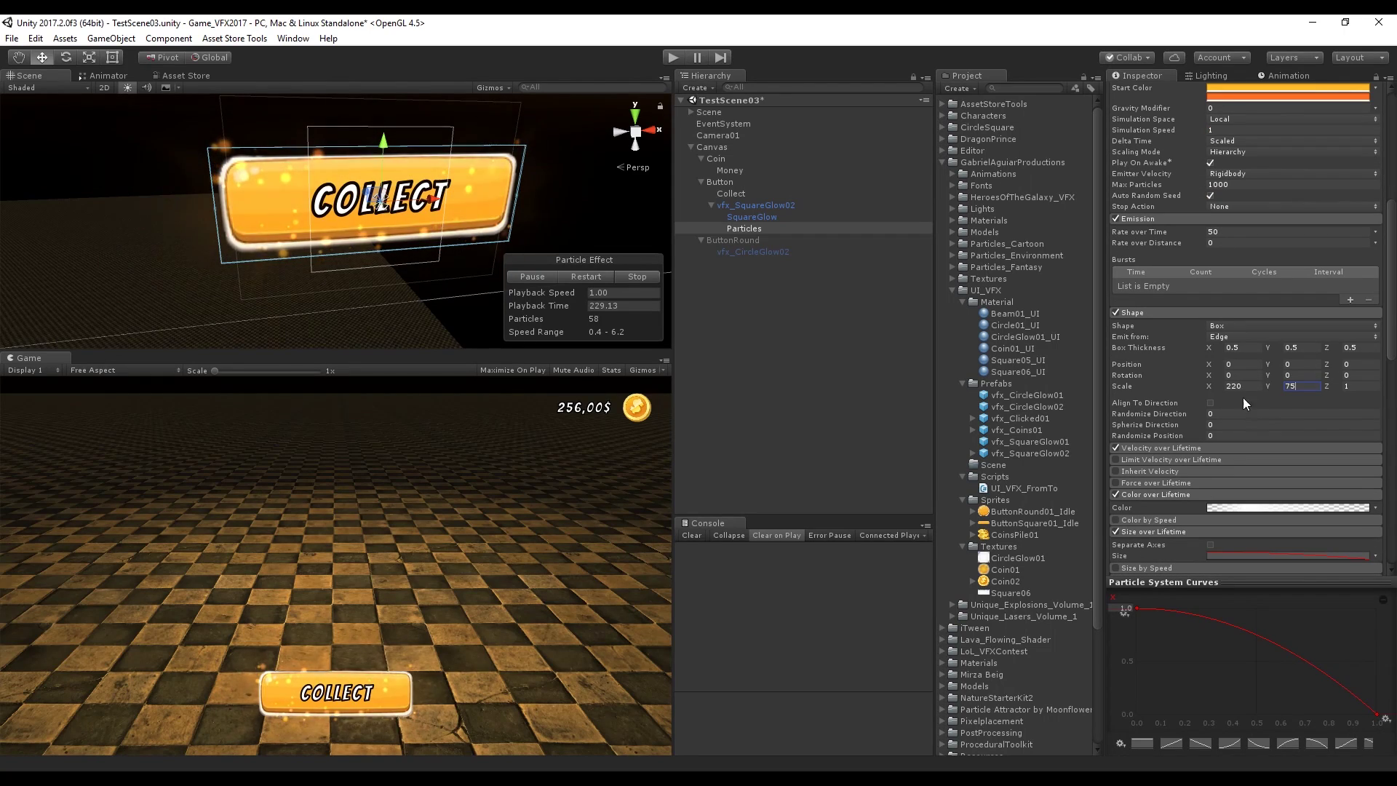
click(1208, 446)
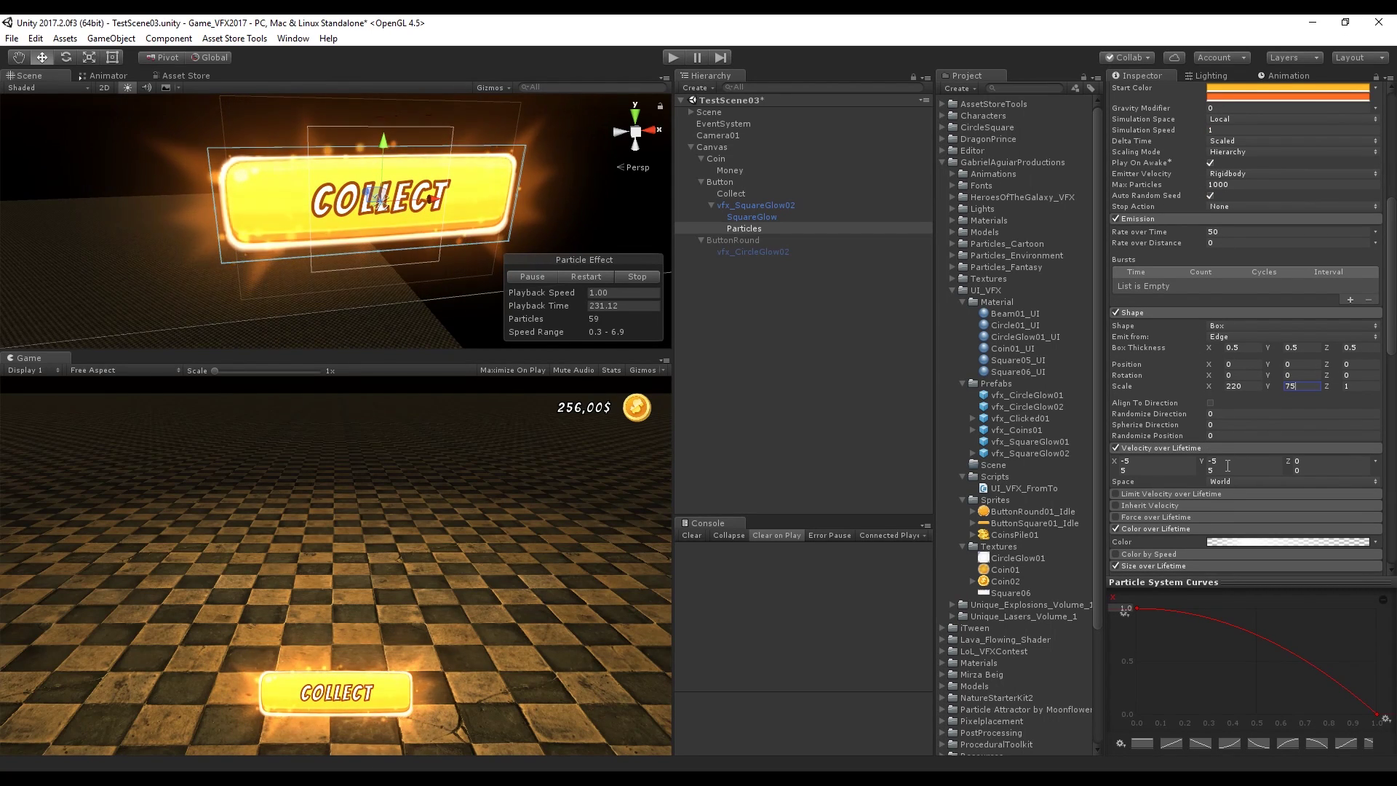
click(775, 207)
click(1346, 122)
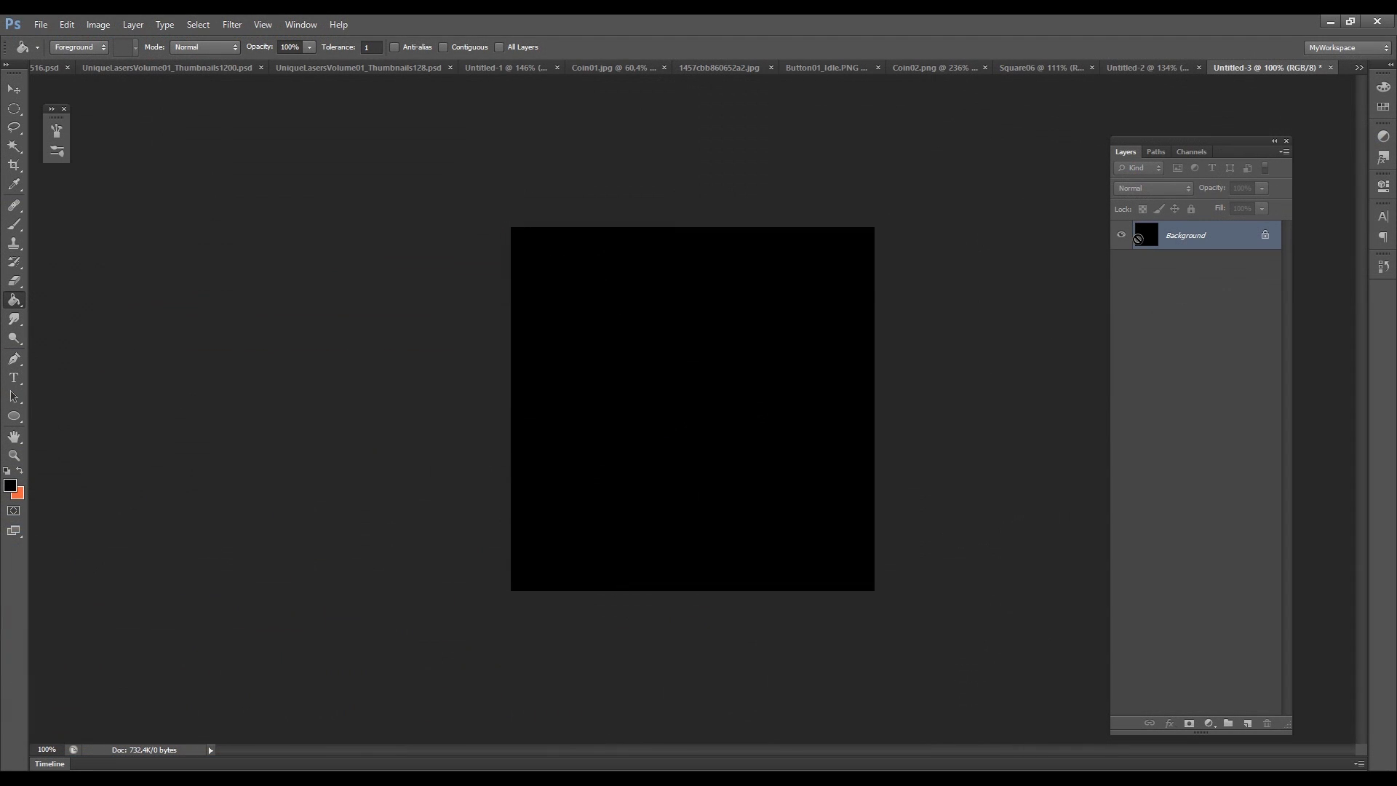
In Photoshop, add a new layer and draw a rounded rectangle about 332 by 89 px with a 10 px radius at the canvas centre
key(ctrl+shift+n)
key(Return)
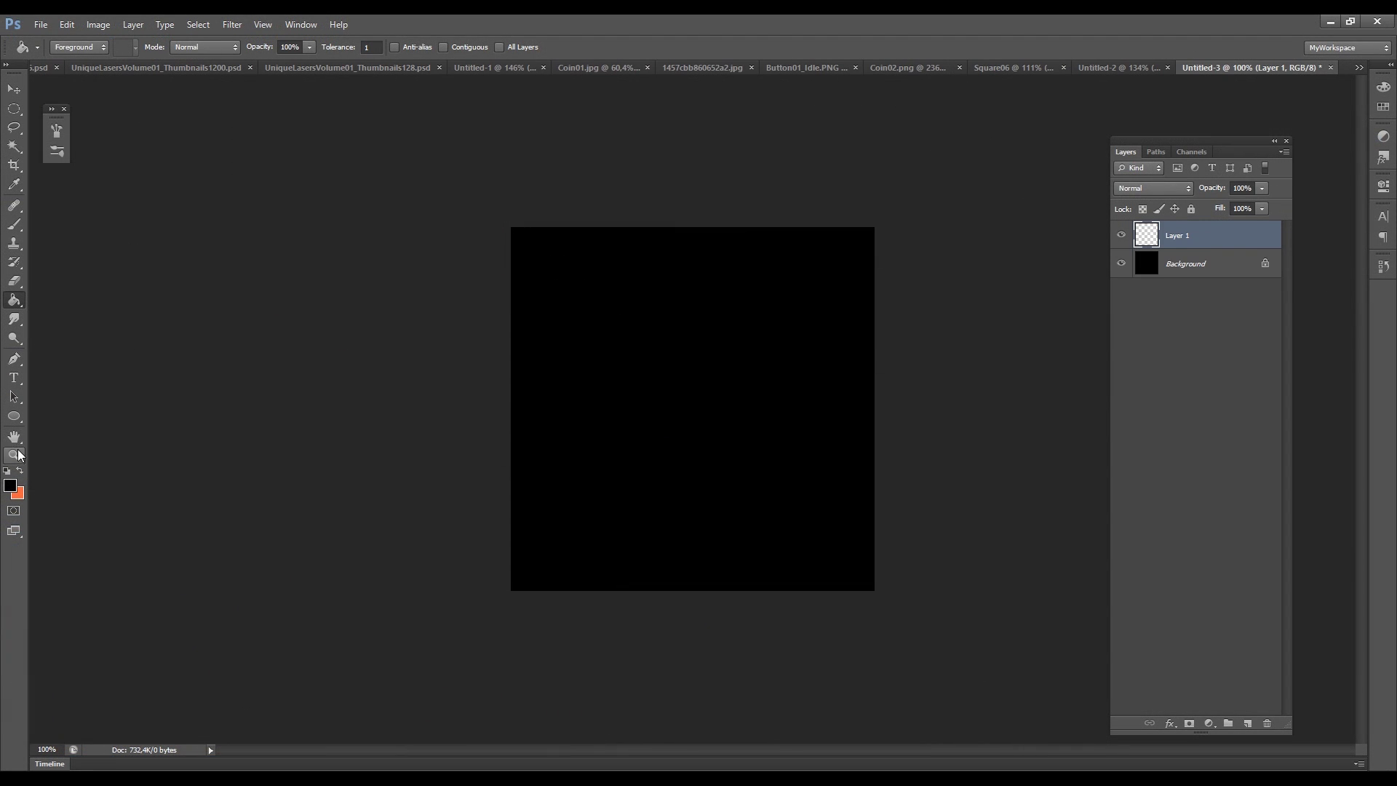
click(23, 416)
click(66, 425)
drag(574, 376, 813, 440)
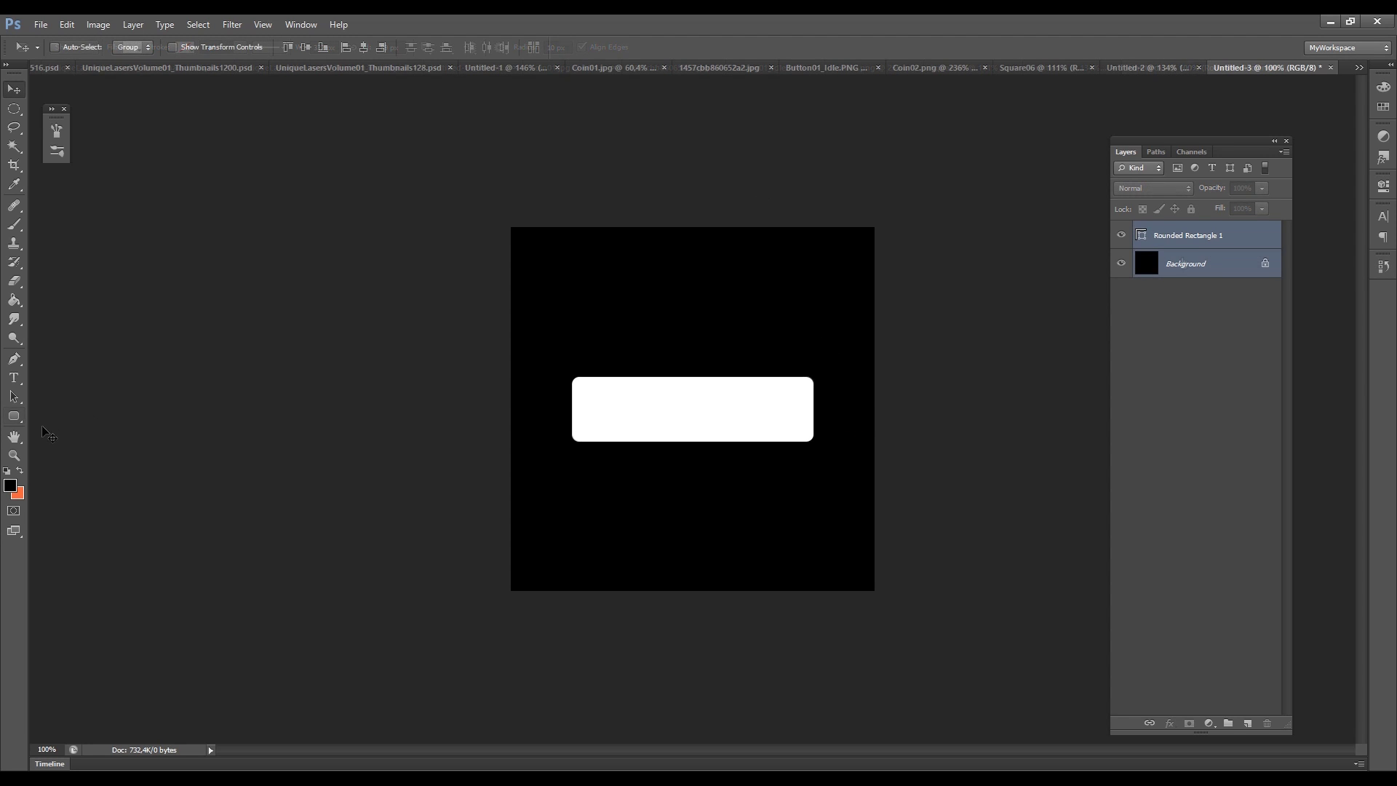
Give the rounded rectangle a white 3 pt stroke and no fill
click(187, 48)
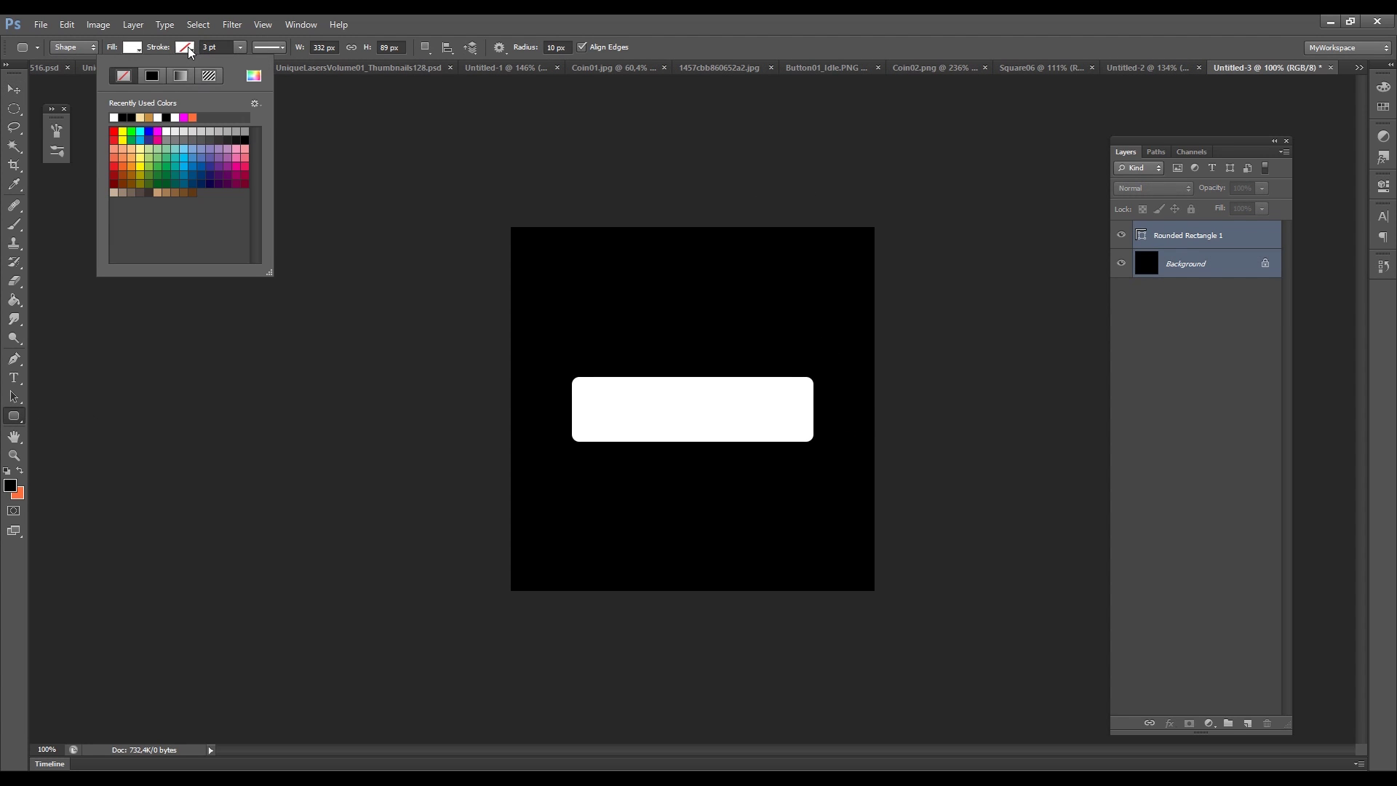
click(114, 117)
click(132, 48)
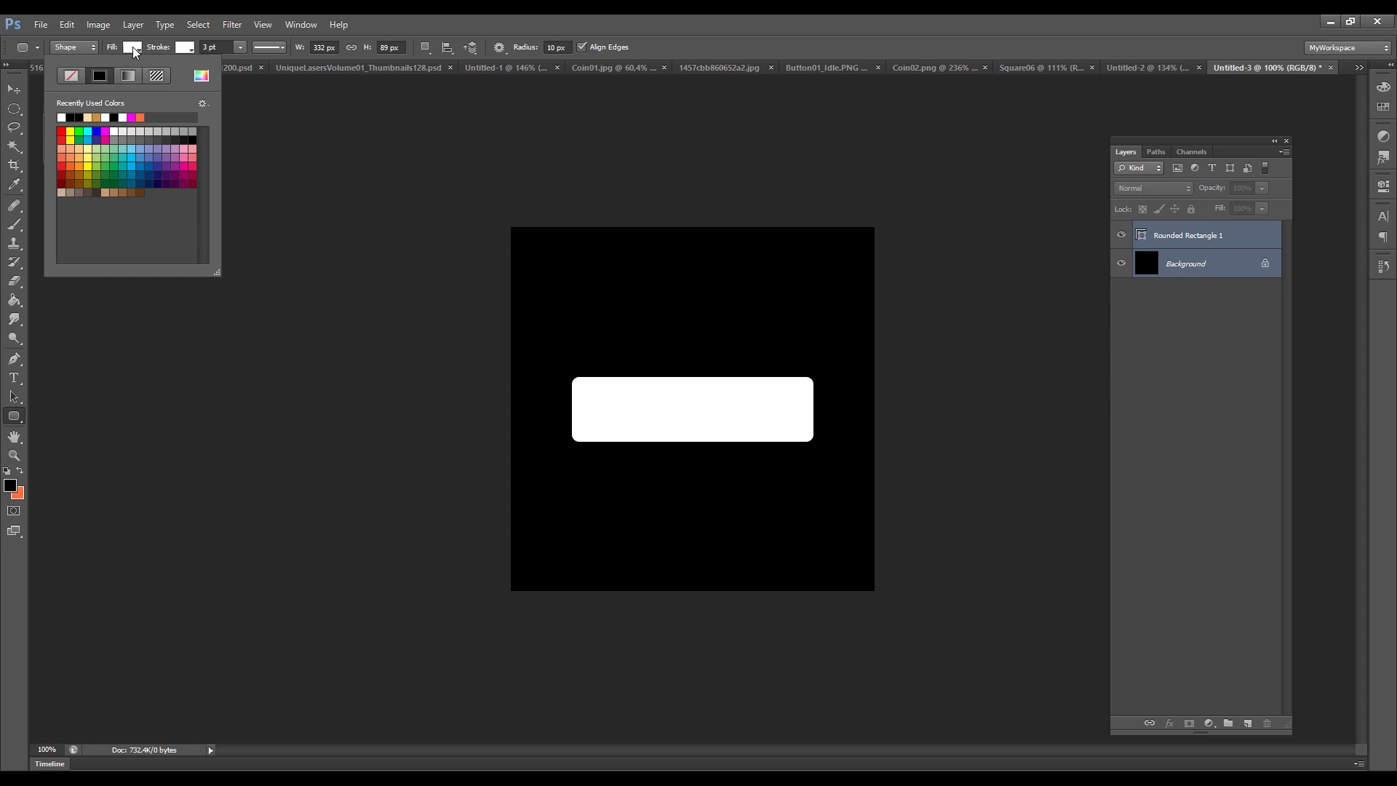
click(71, 76)
click(684, 21)
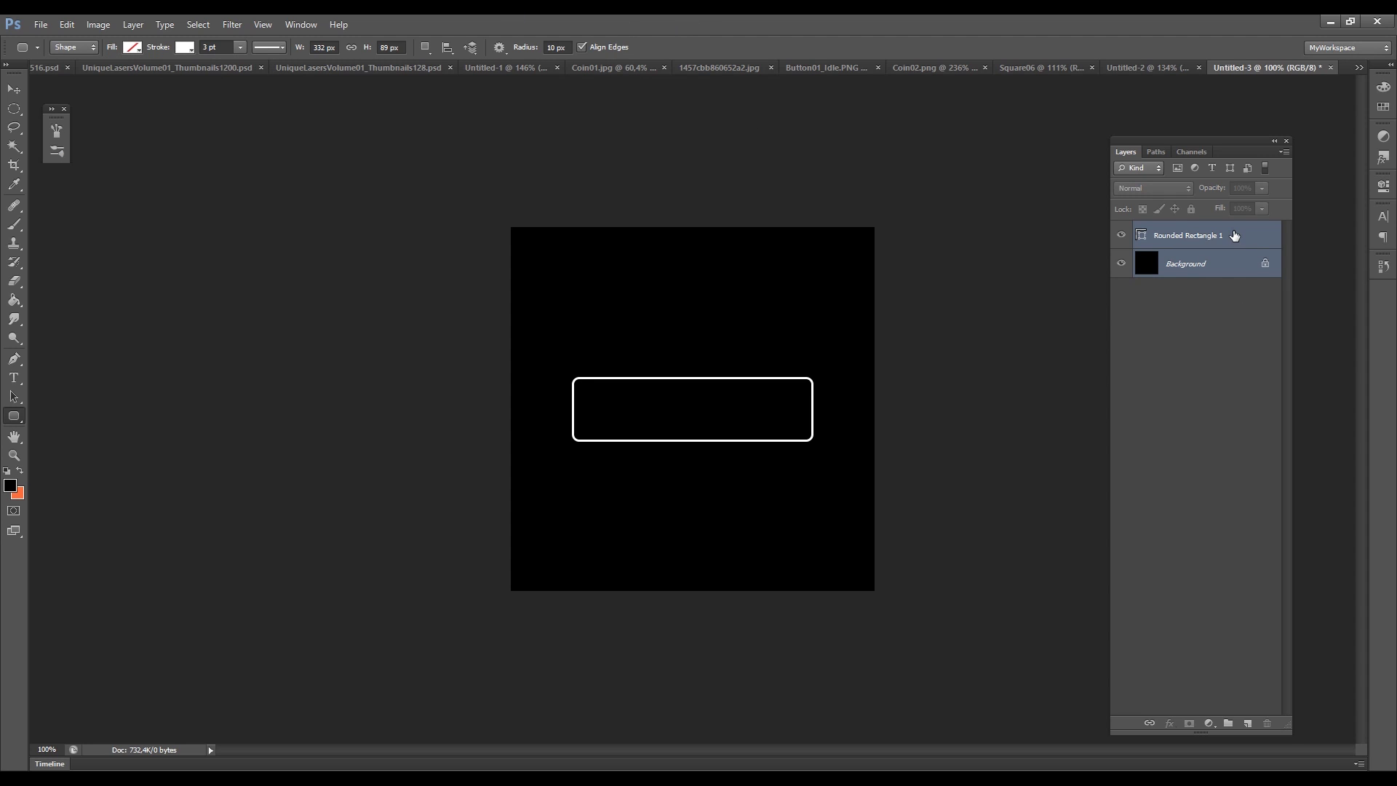
Add an Outer Glow layer style with an enlarged glow size to the Rounded Rectangle 1 layer
click(1232, 237)
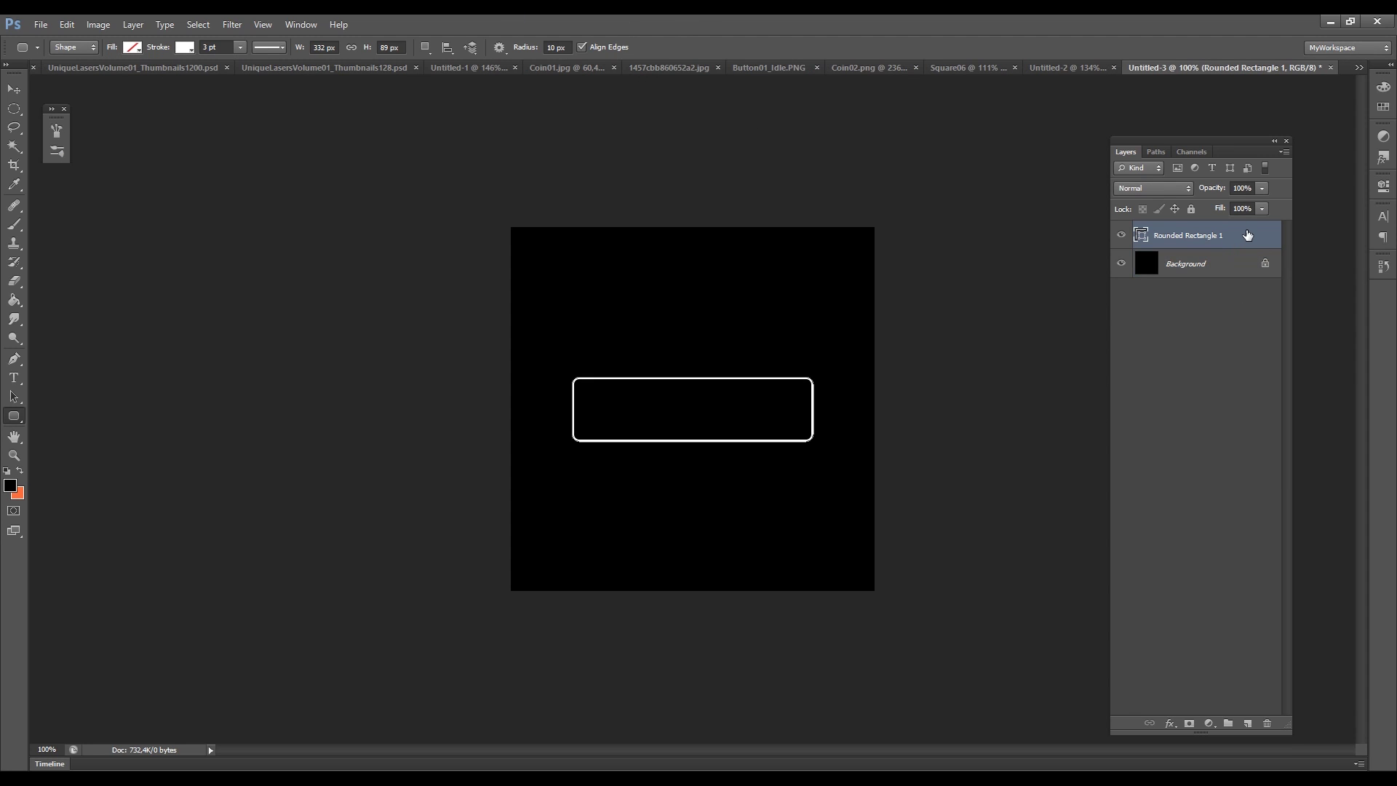
double_click(1247, 234)
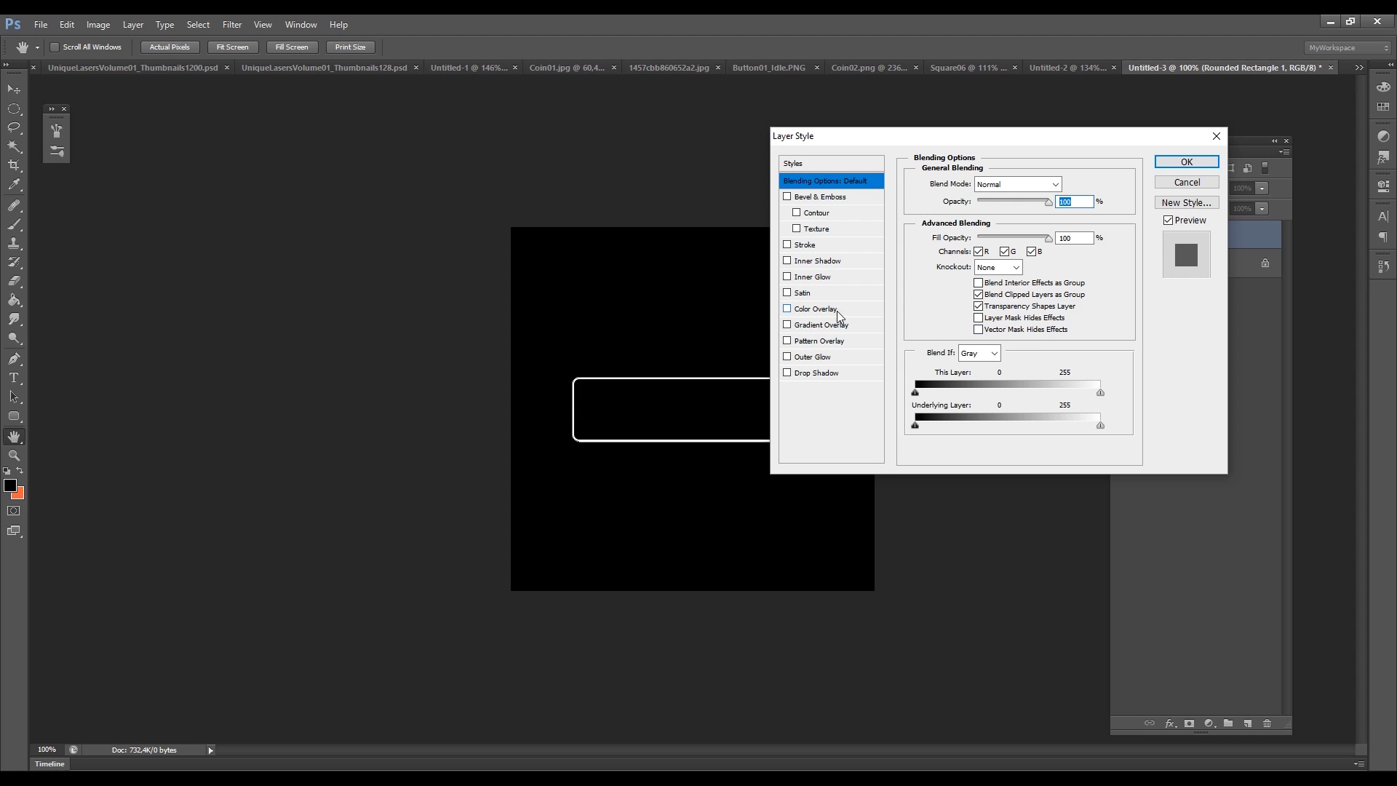
click(812, 356)
drag(970, 308, 977, 304)
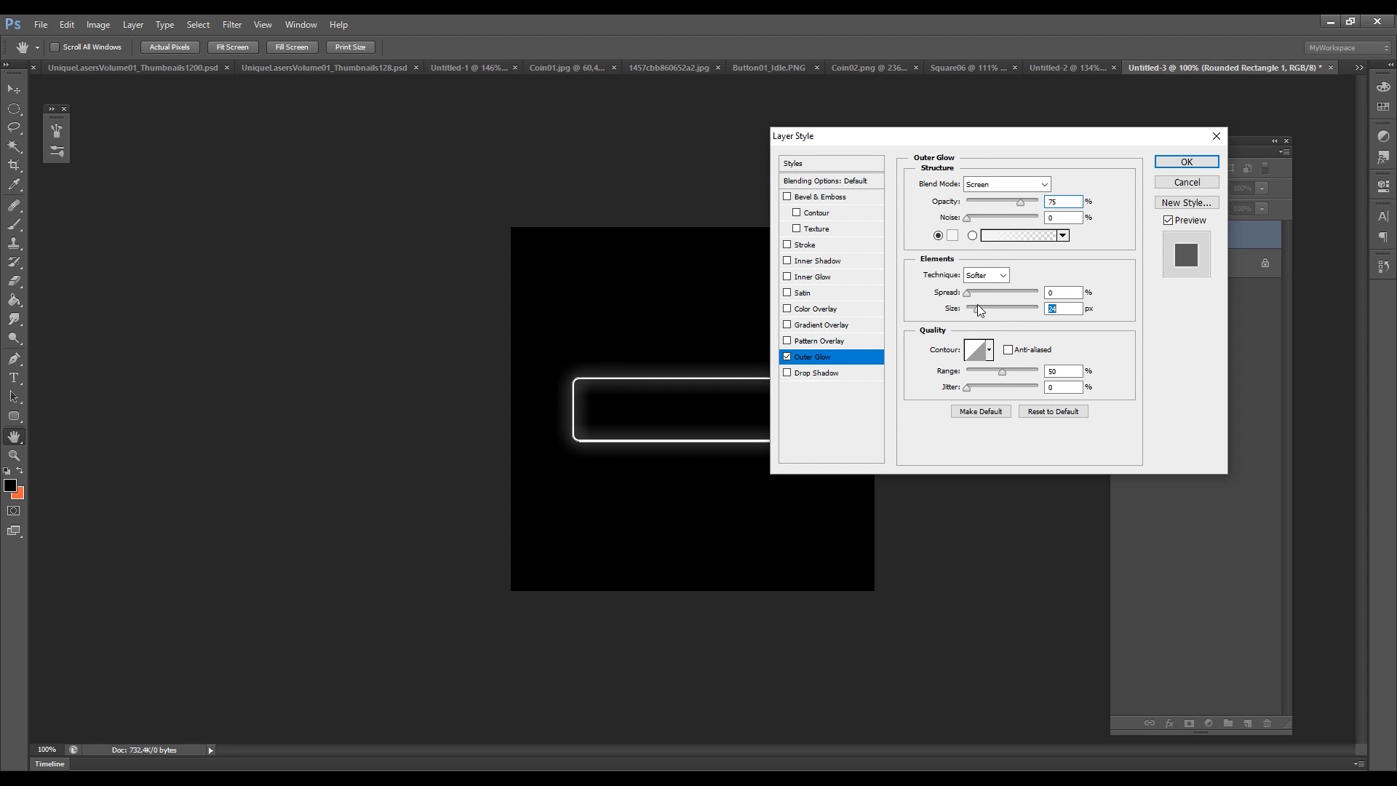
click(1187, 161)
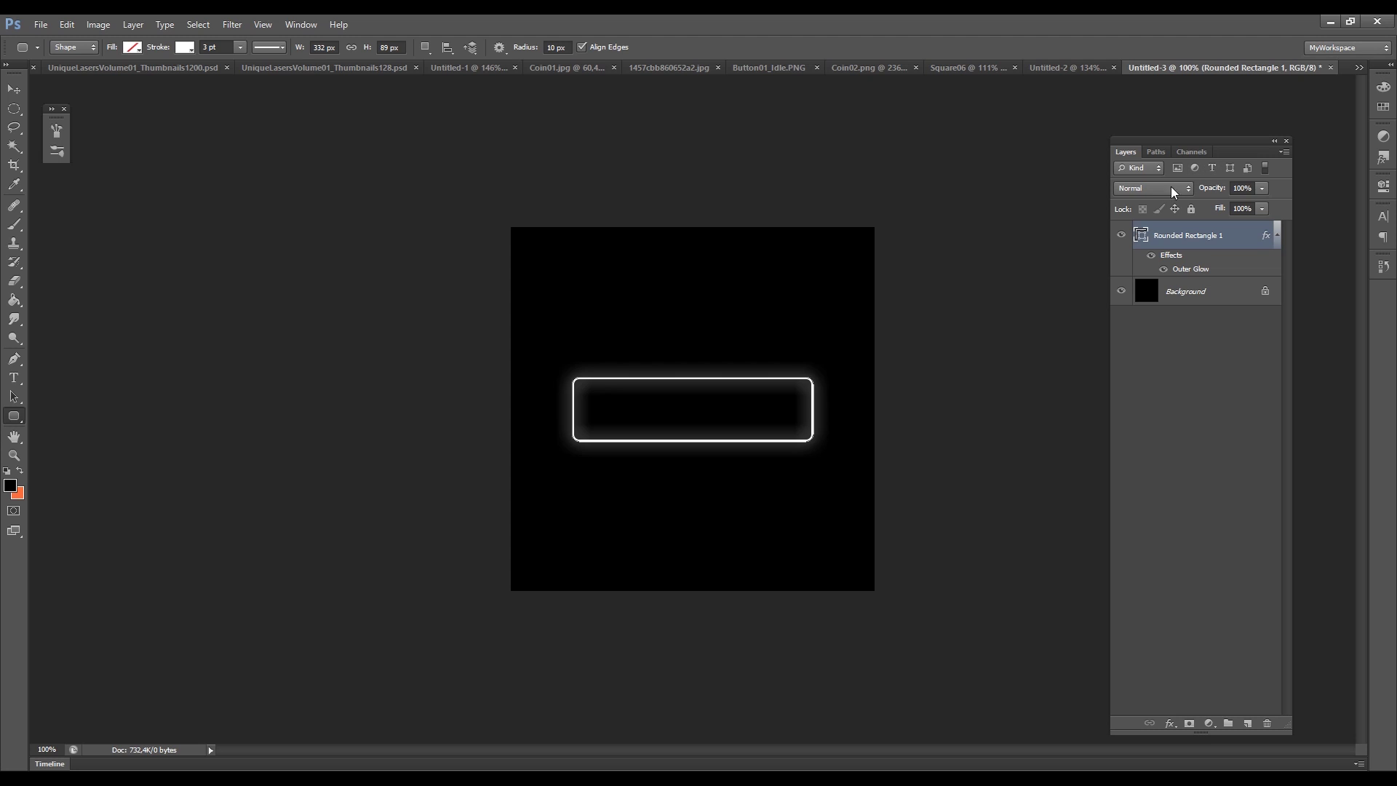
Lower the Rounded Rectangle 1 layer's fill until its outline fades into the glow, and deselect the layer
mouse_move(1263, 210)
mouse_down()
mouse_move(1247, 231)
mouse_move(1195, 234)
mouse_up()
click(1219, 387)
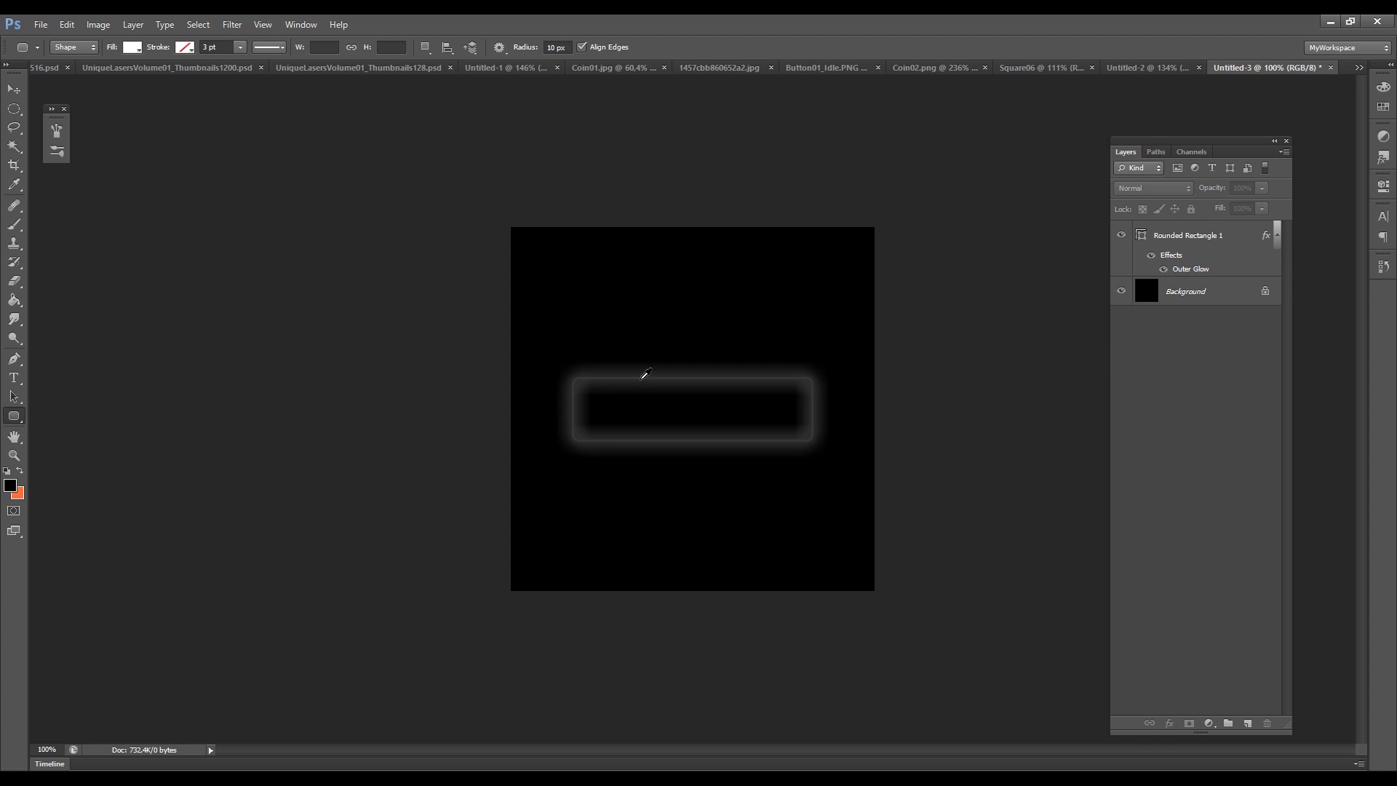
alt+scroll(643, 378, up, 5)
key(ctrl+1)
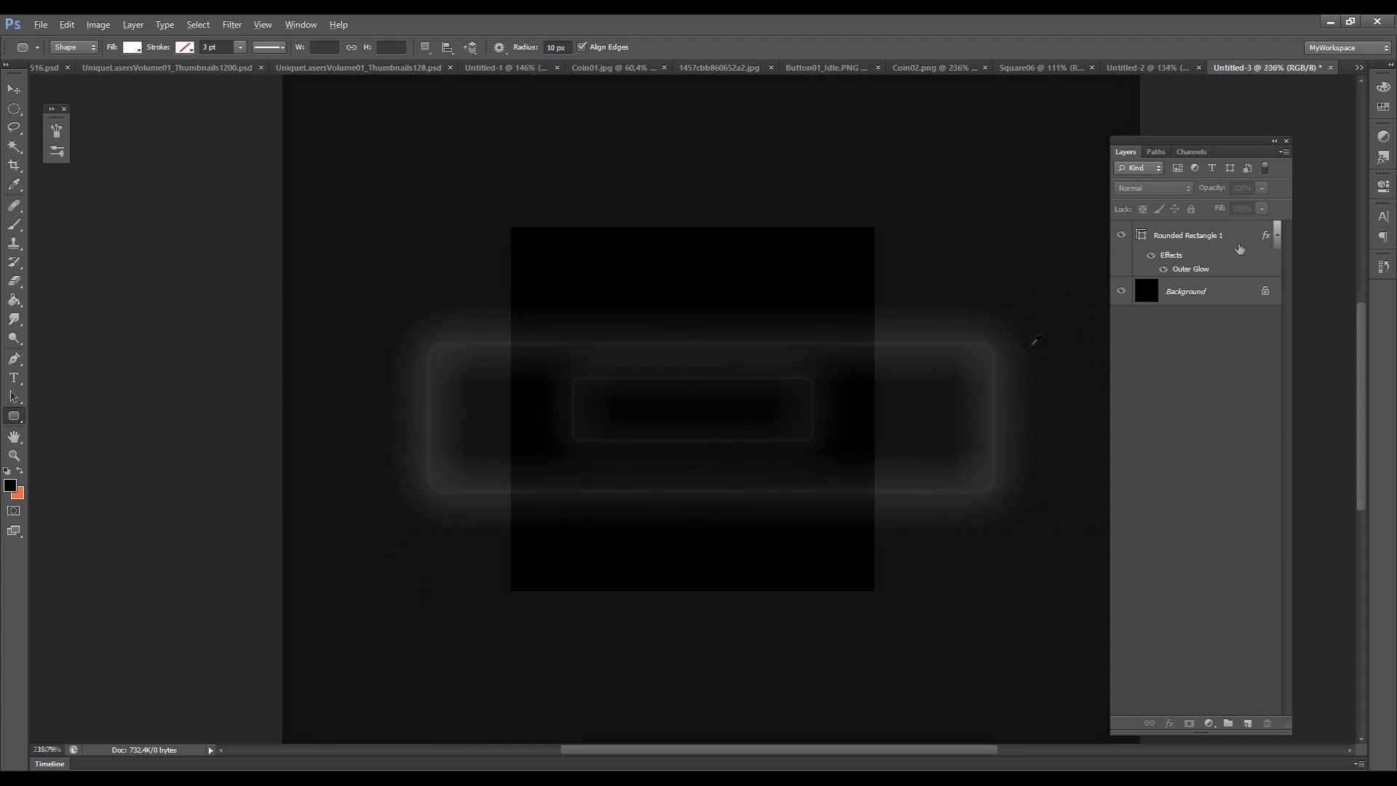
Crop the canvas height to a wide band around the glowing rectangle, and hide the Background layer
key(c)
alt+drag(728, 229, 670, 326)
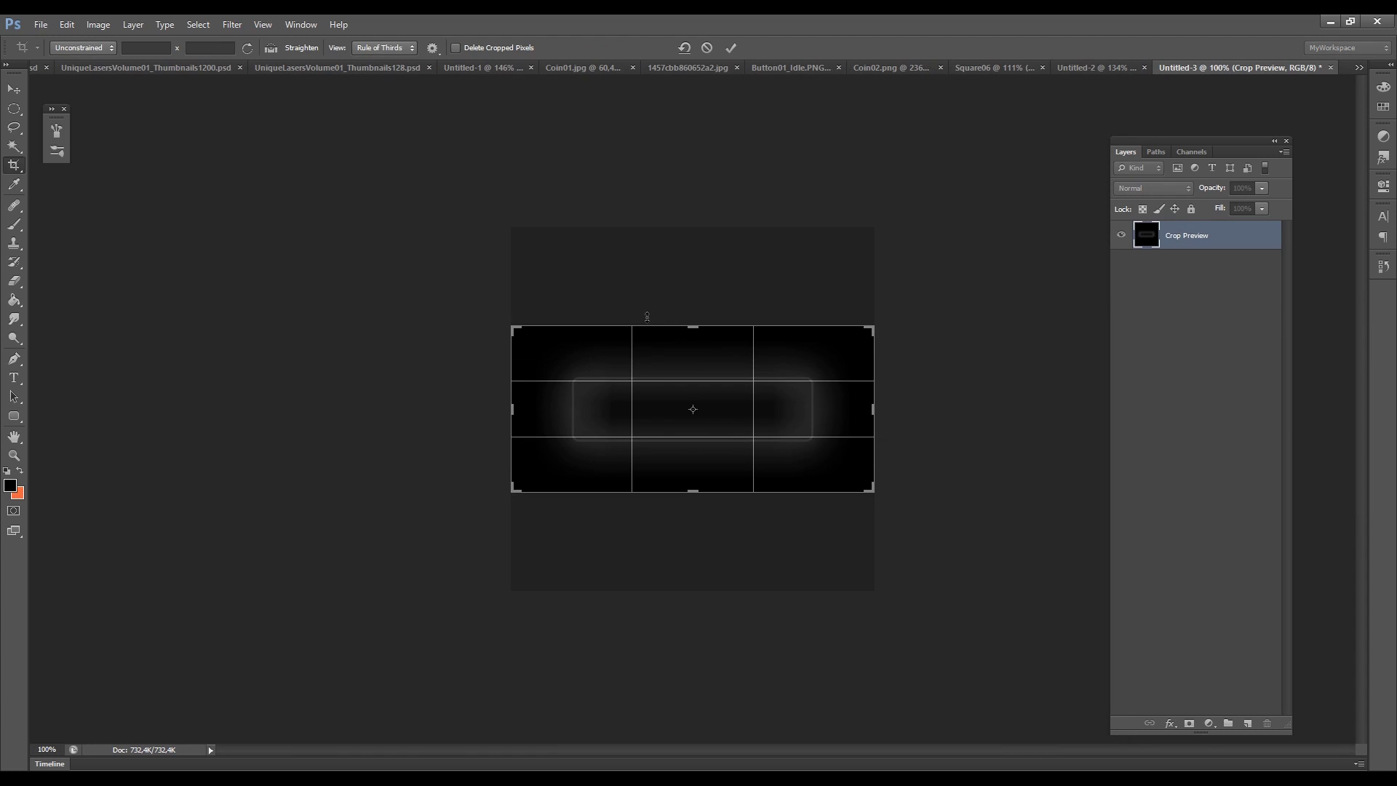
key(Return)
click(1121, 285)
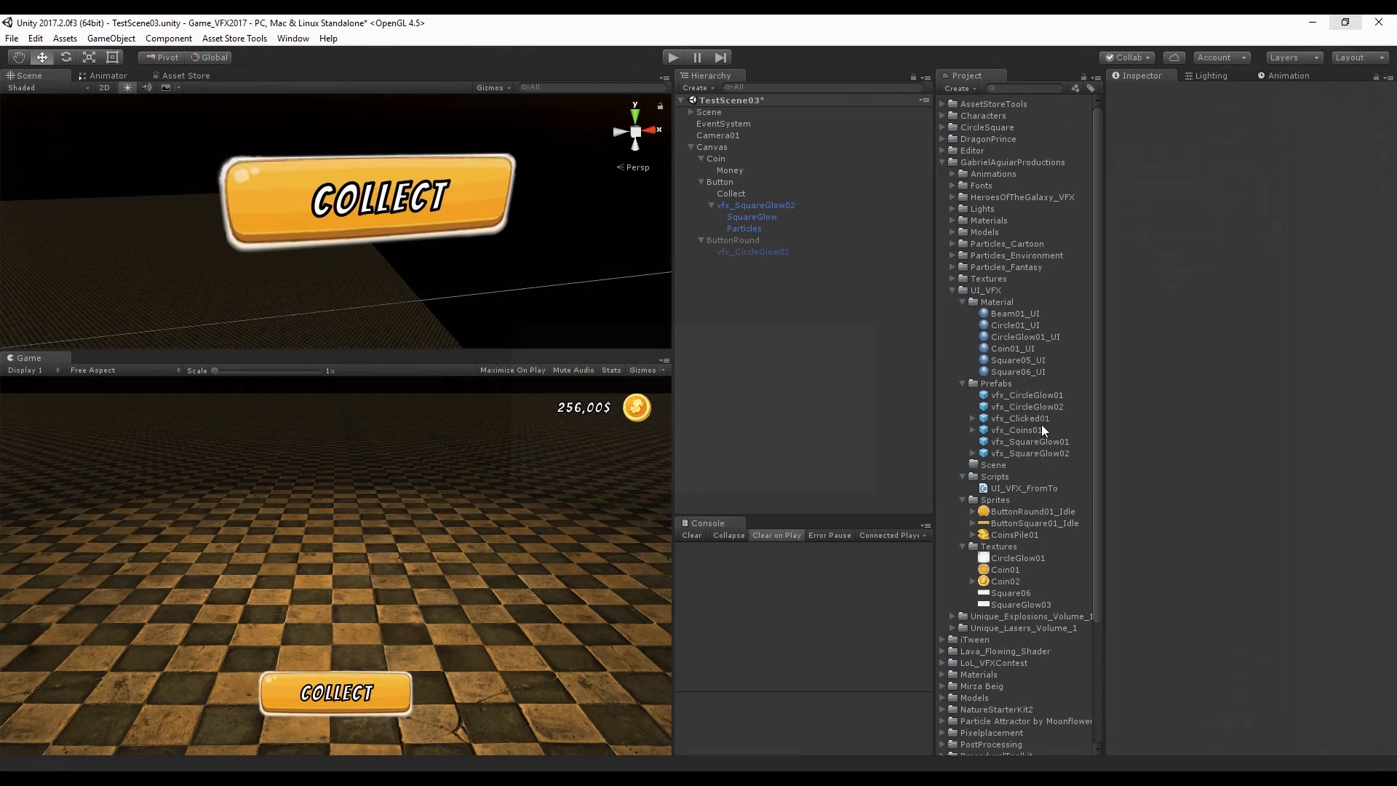
Duplicate the Square06_UI material as Square07_UI and assign the Square07 glow texture as its particle texture
click(1022, 372)
key(ctrl+d)
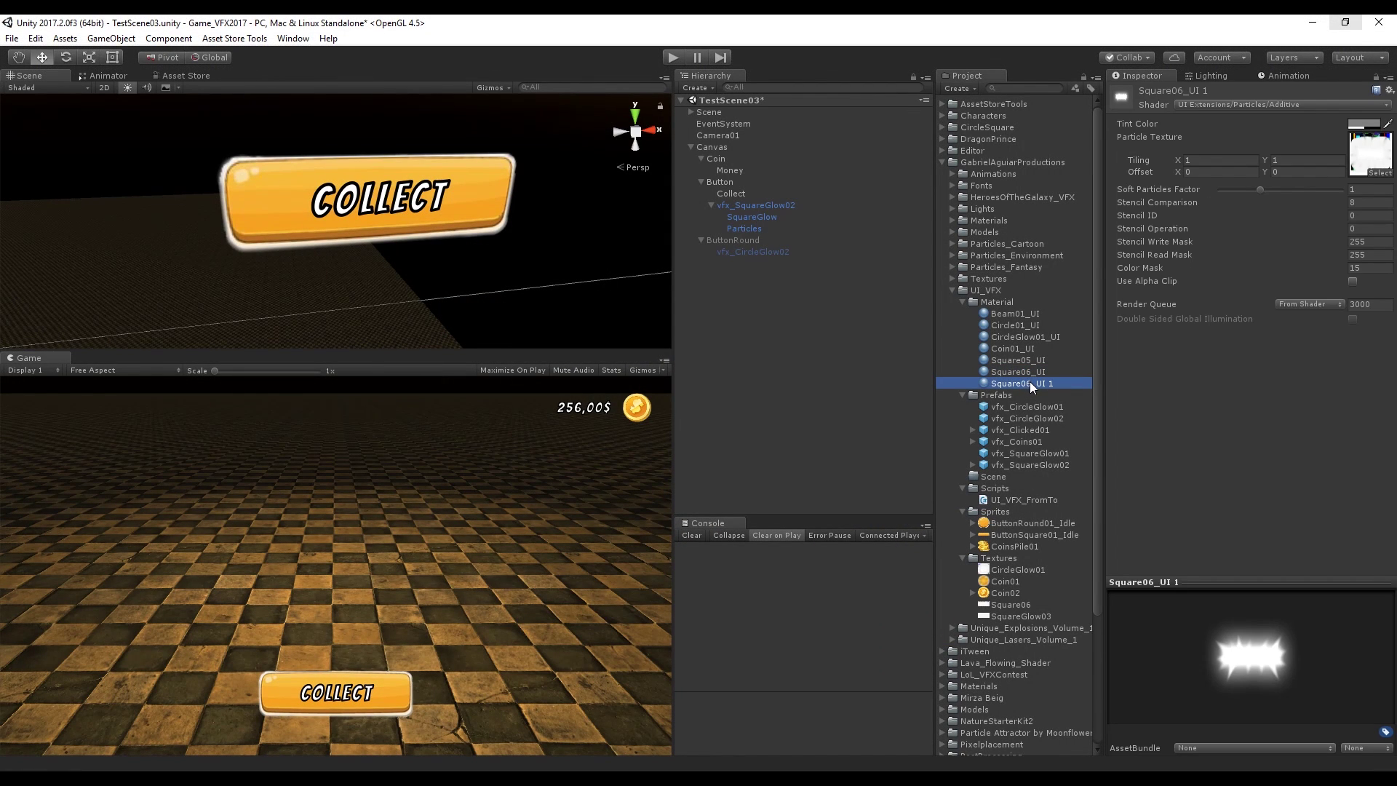
key(F2)
key(BackSpace)
key(BackSpace)
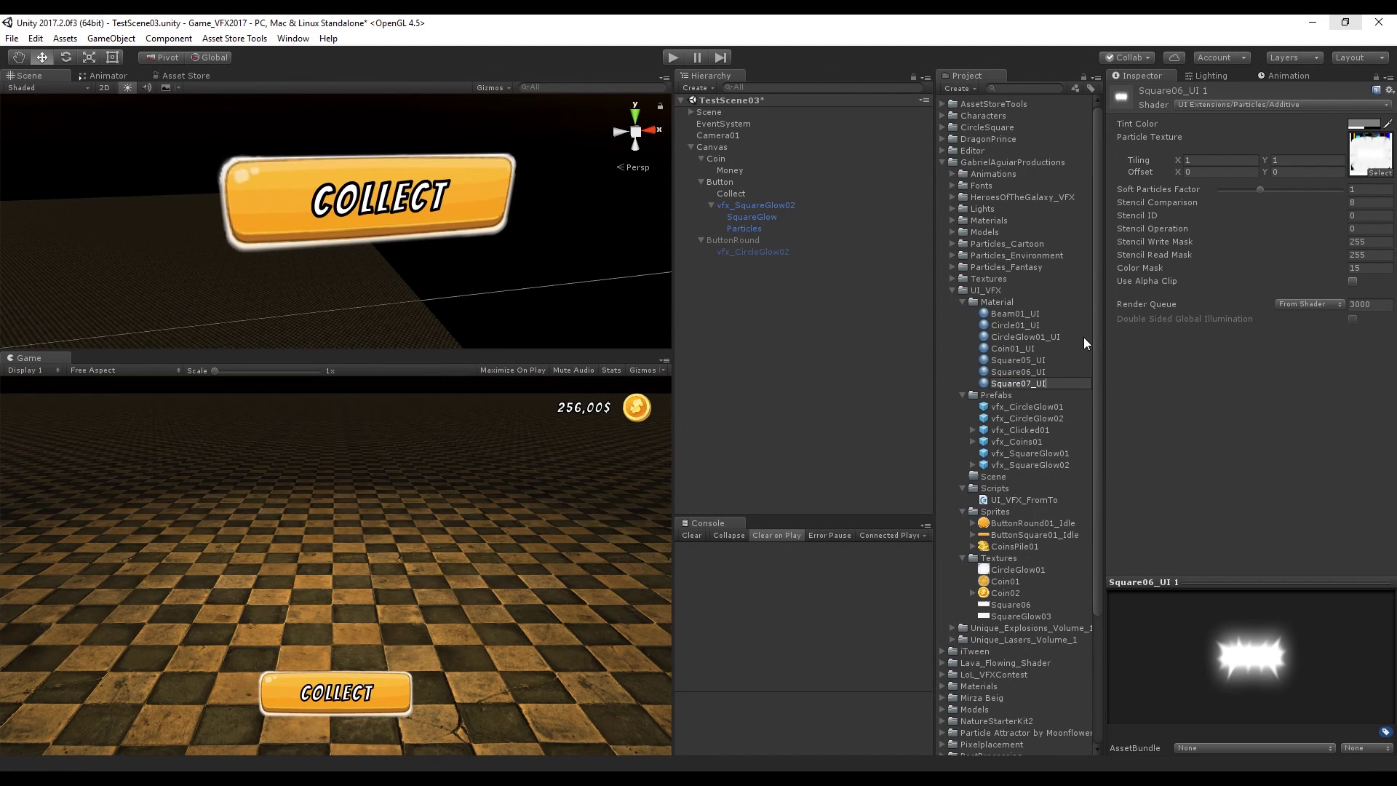
key(Return)
drag(1035, 617, 1366, 155)
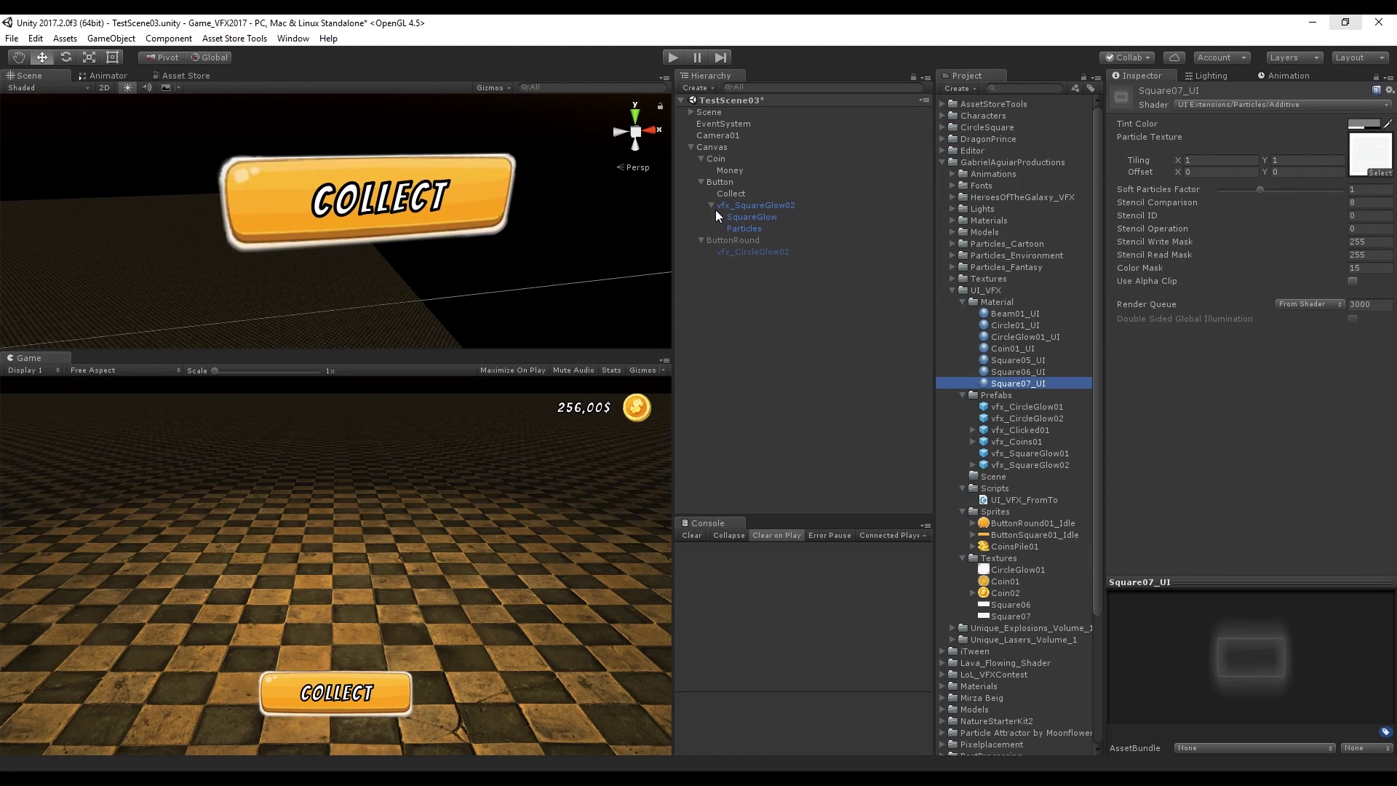
Add an empty child object named vfx_Clicked02 under Button
click(712, 204)
click(723, 182)
right_click(723, 182)
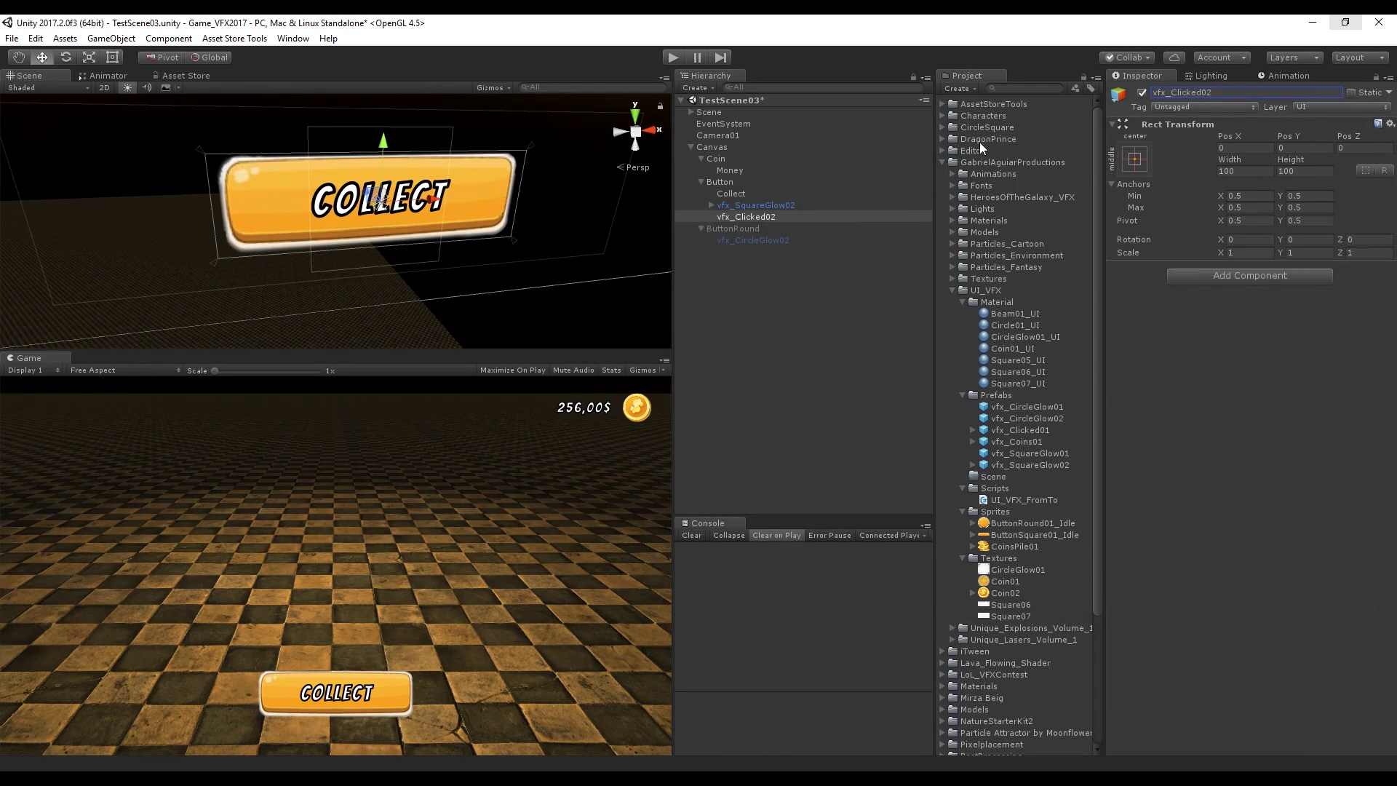
Create a Particle System inside vfx_Clicked02 and add the UI Particle System component to it
right_click(739, 218)
mouse_move(823, 401)
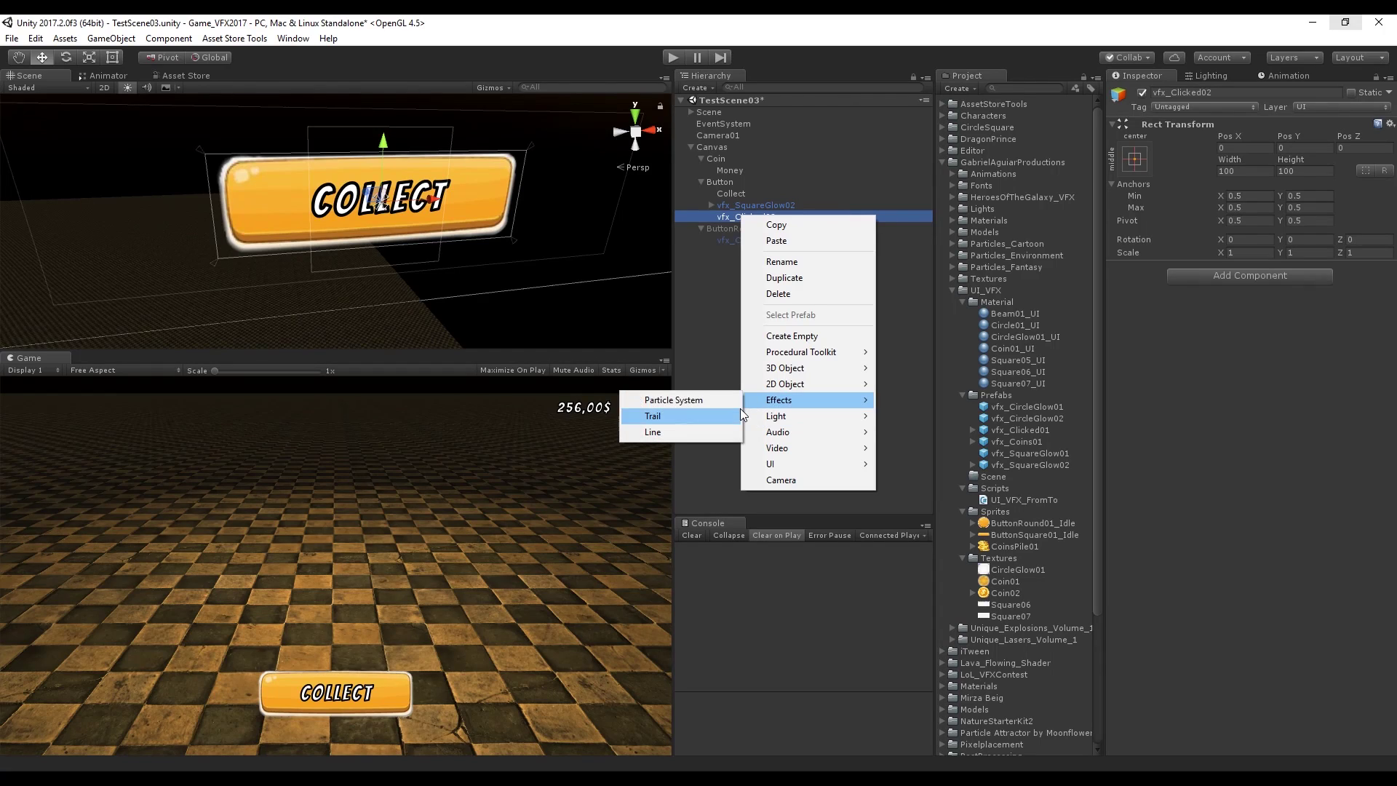
click(673, 400)
scroll(1208, 442, down, 10)
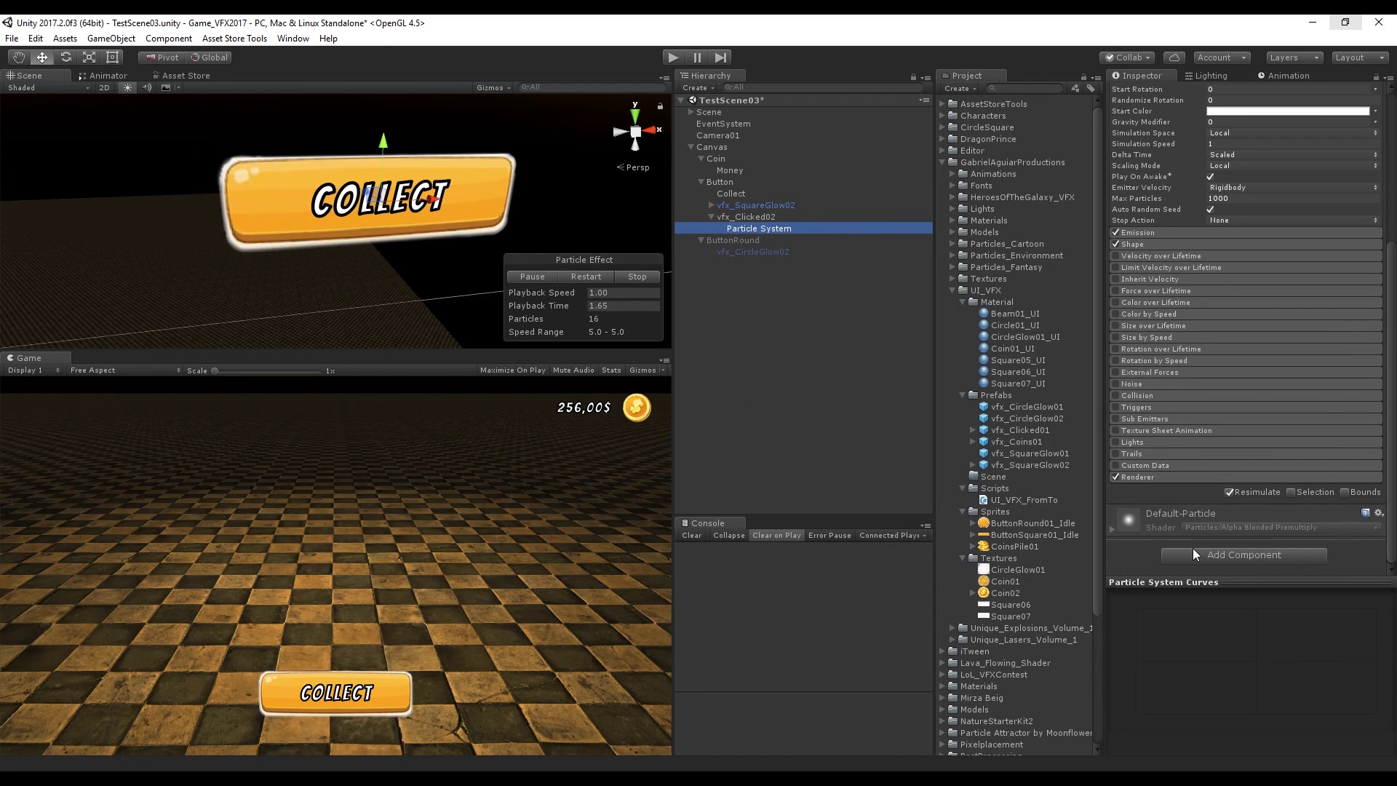
click(1193, 555)
click(1228, 364)
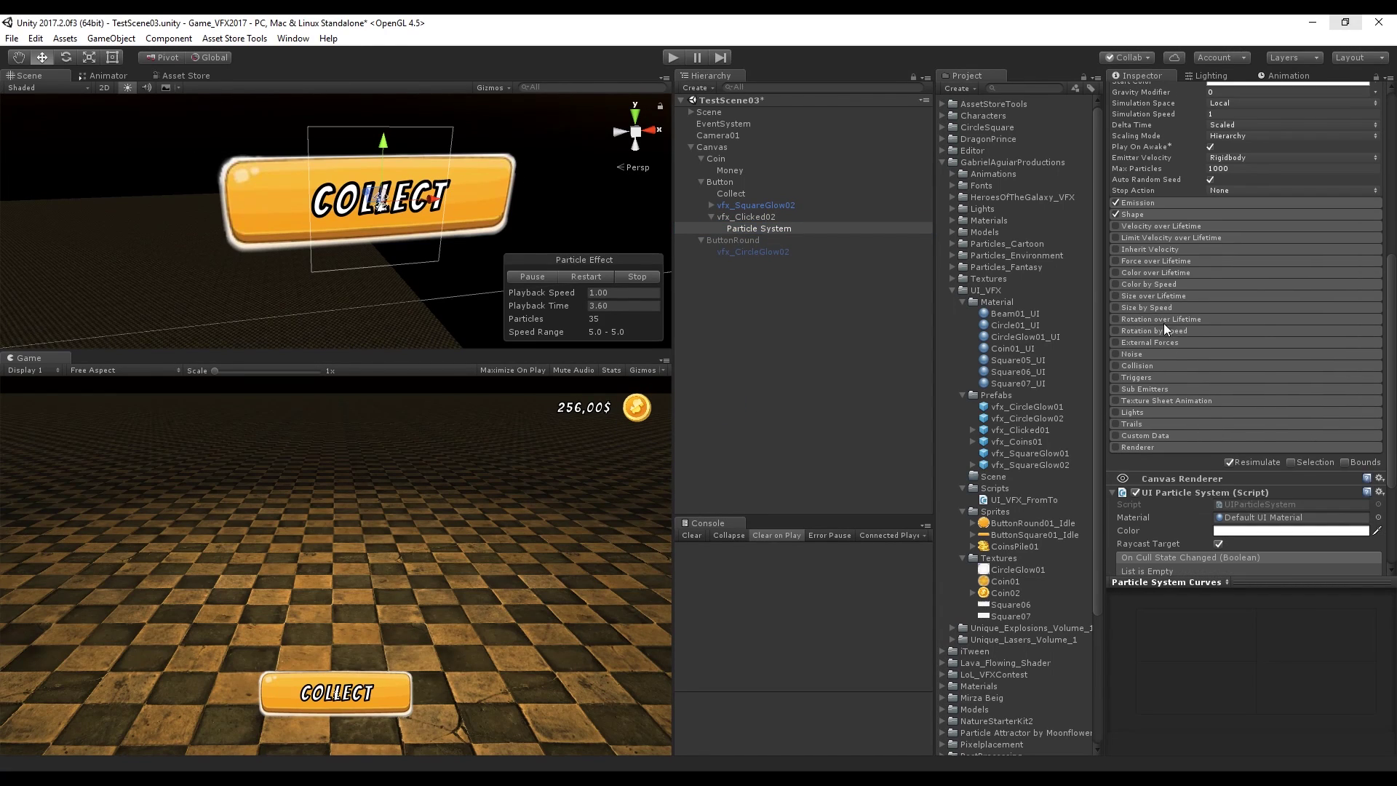
Disable the particle system's Shape module and set emission to rate over time 0 with one burst of 10
scroll(1160, 320, up, 3)
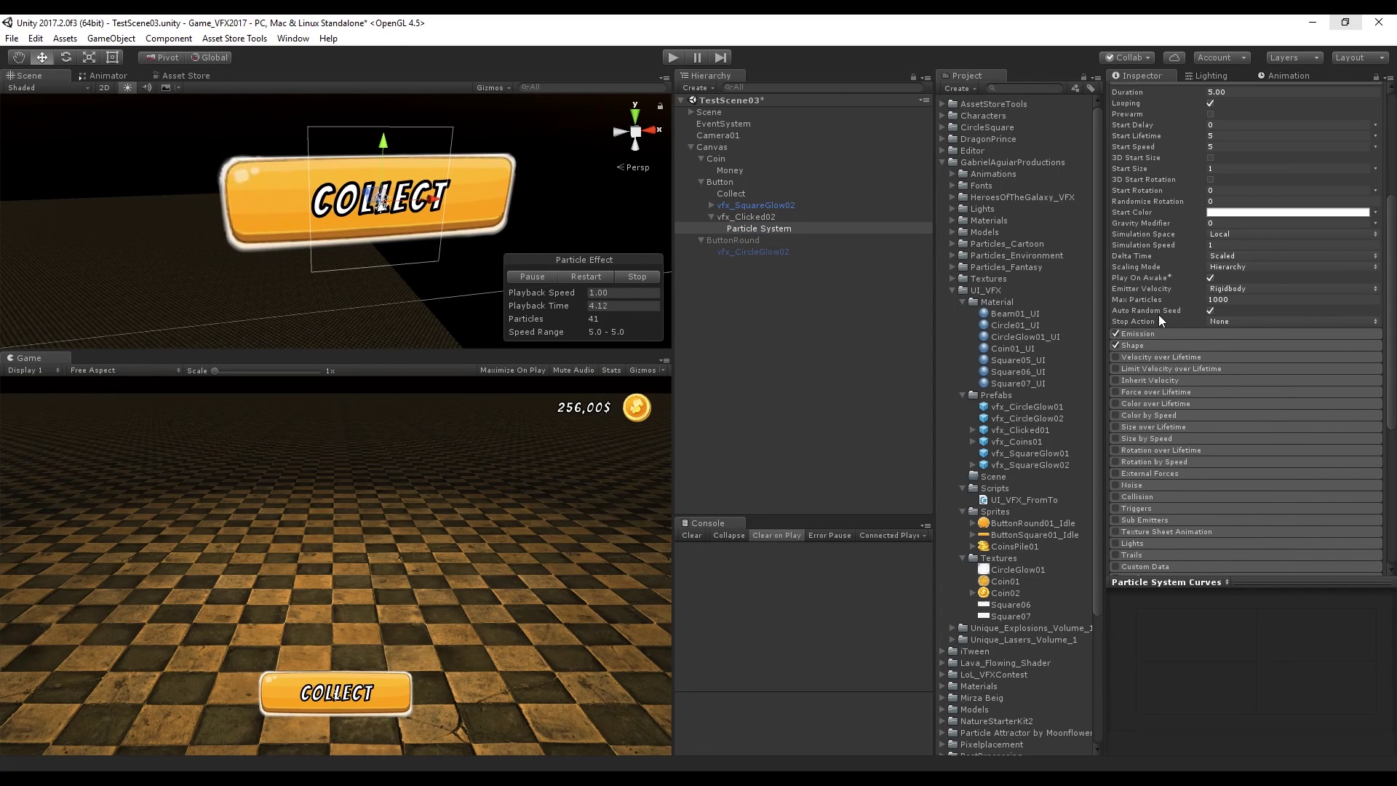
click(1116, 345)
scroll(1166, 335, up, 1)
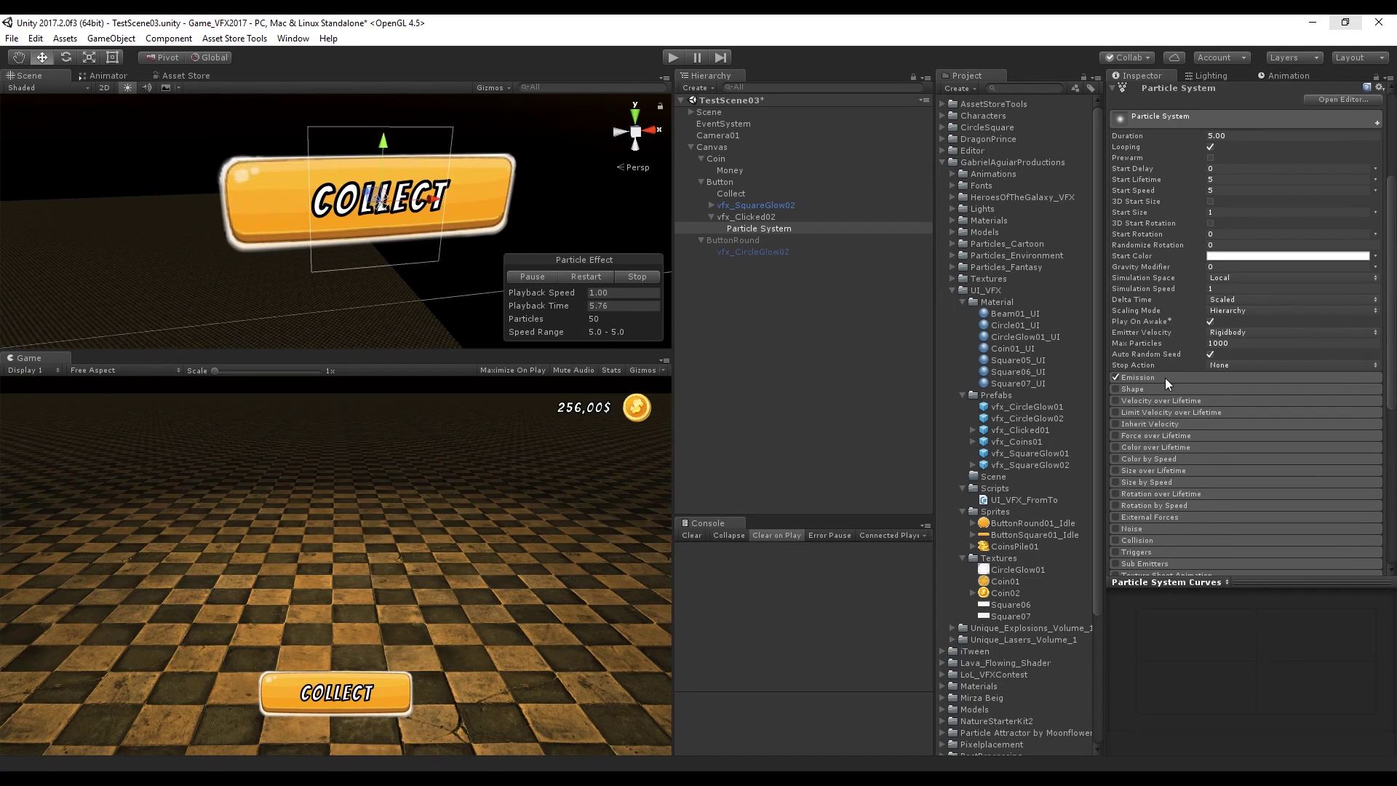
click(1164, 378)
click(1249, 391)
text(0)
click(1349, 457)
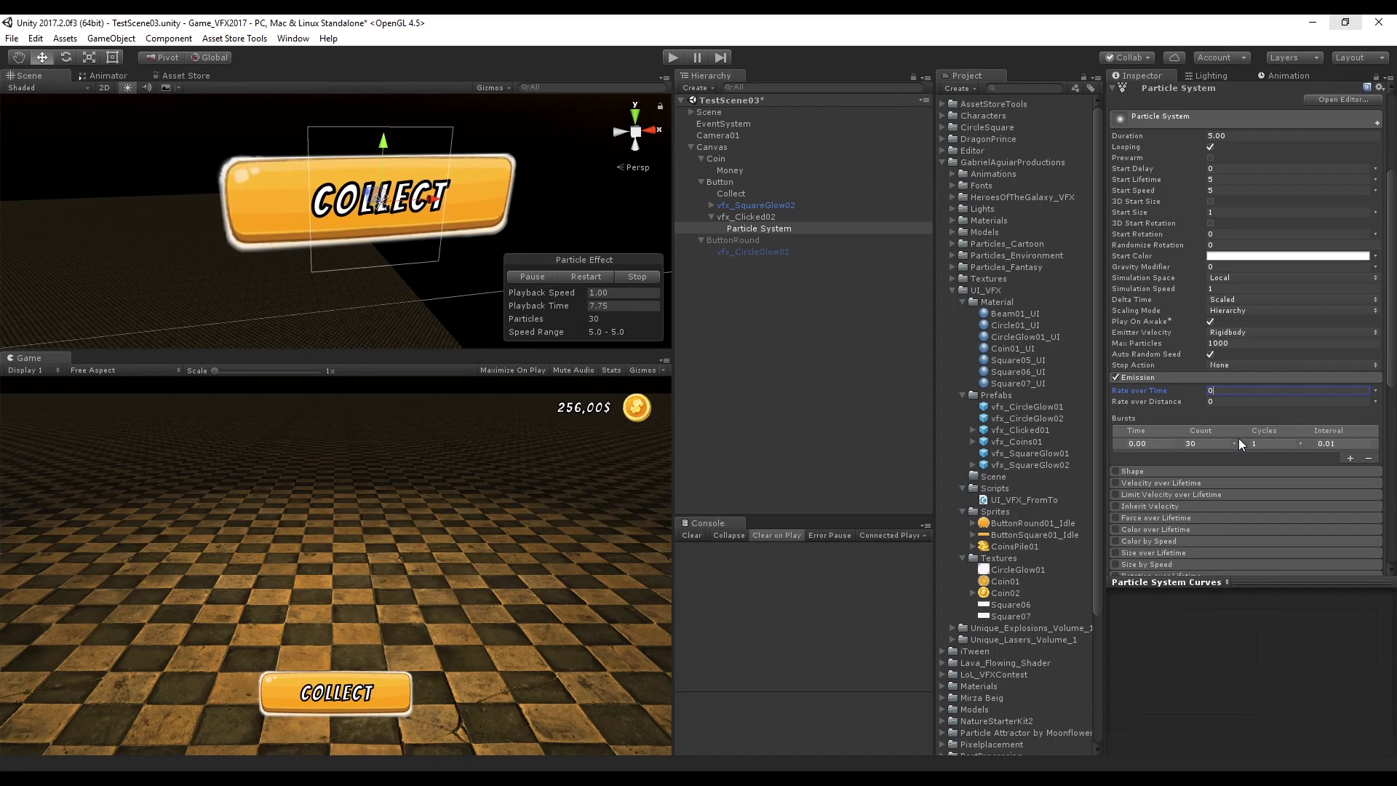
click(1217, 443)
text(10)
Set the particle system's max particles to 1 and its start speed to 0
click(1236, 342)
text(1)
scroll(1248, 305, up, 1)
click(1226, 234)
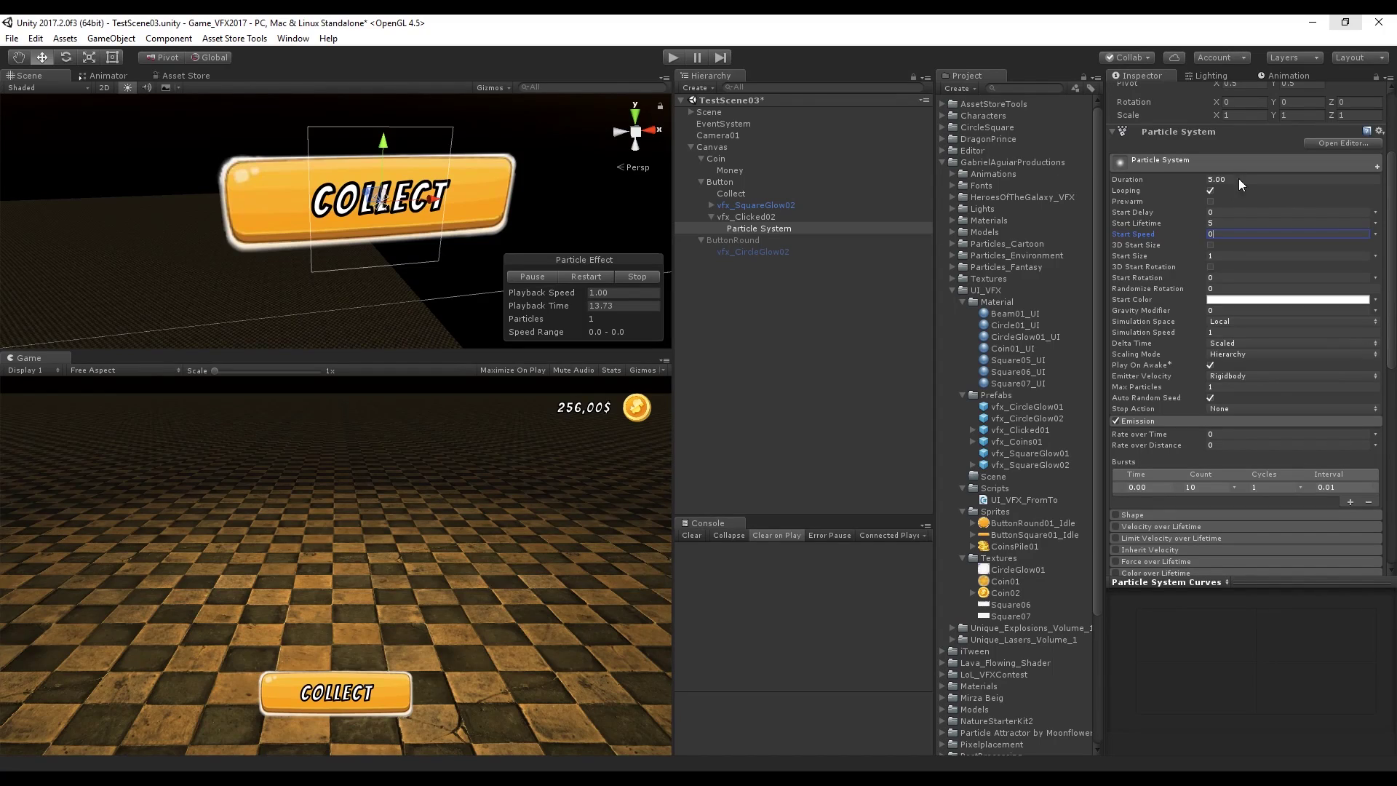
Make the particle system non-looping with duration 1, start lifetime 0.4 and start size 150
click(1239, 179)
text(1)
click(1210, 191)
click(1220, 222)
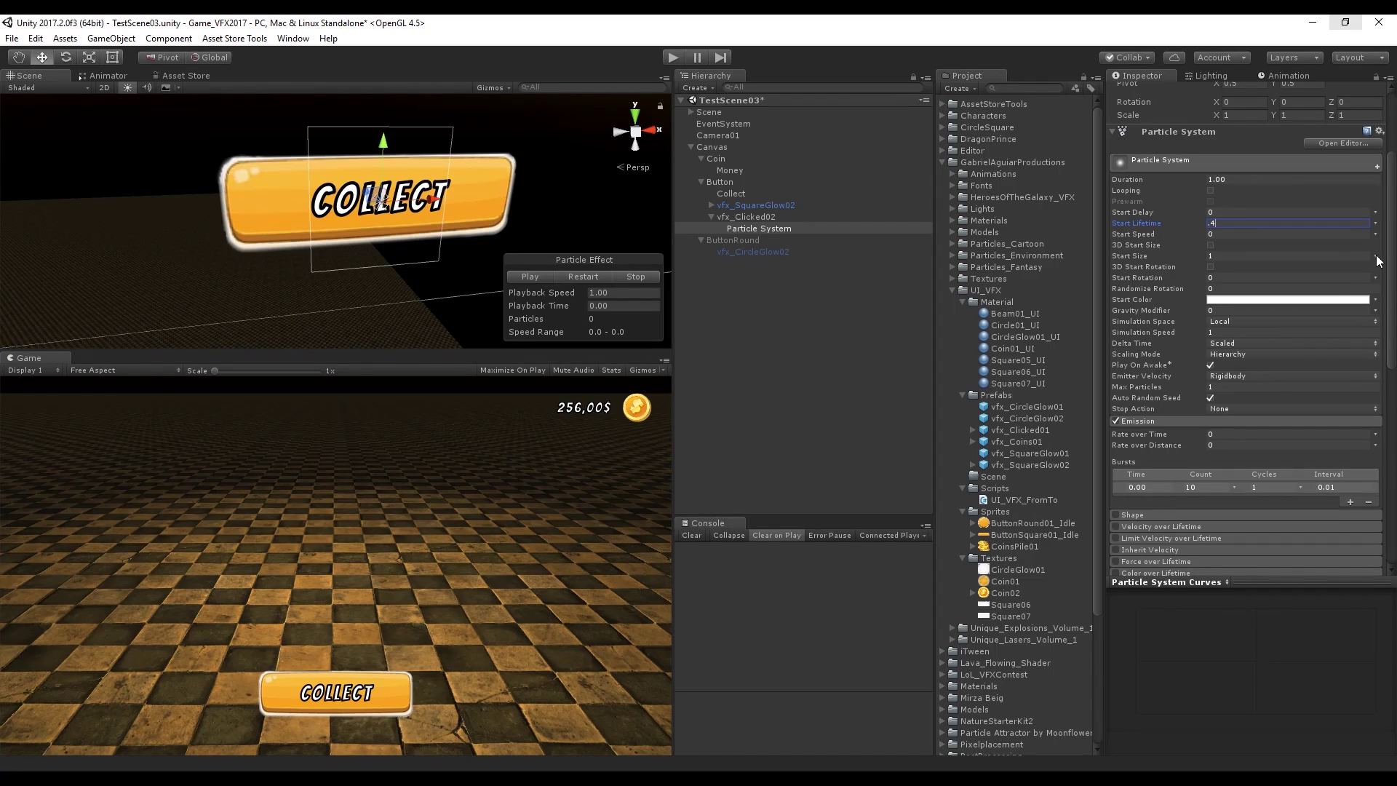
click(1347, 256)
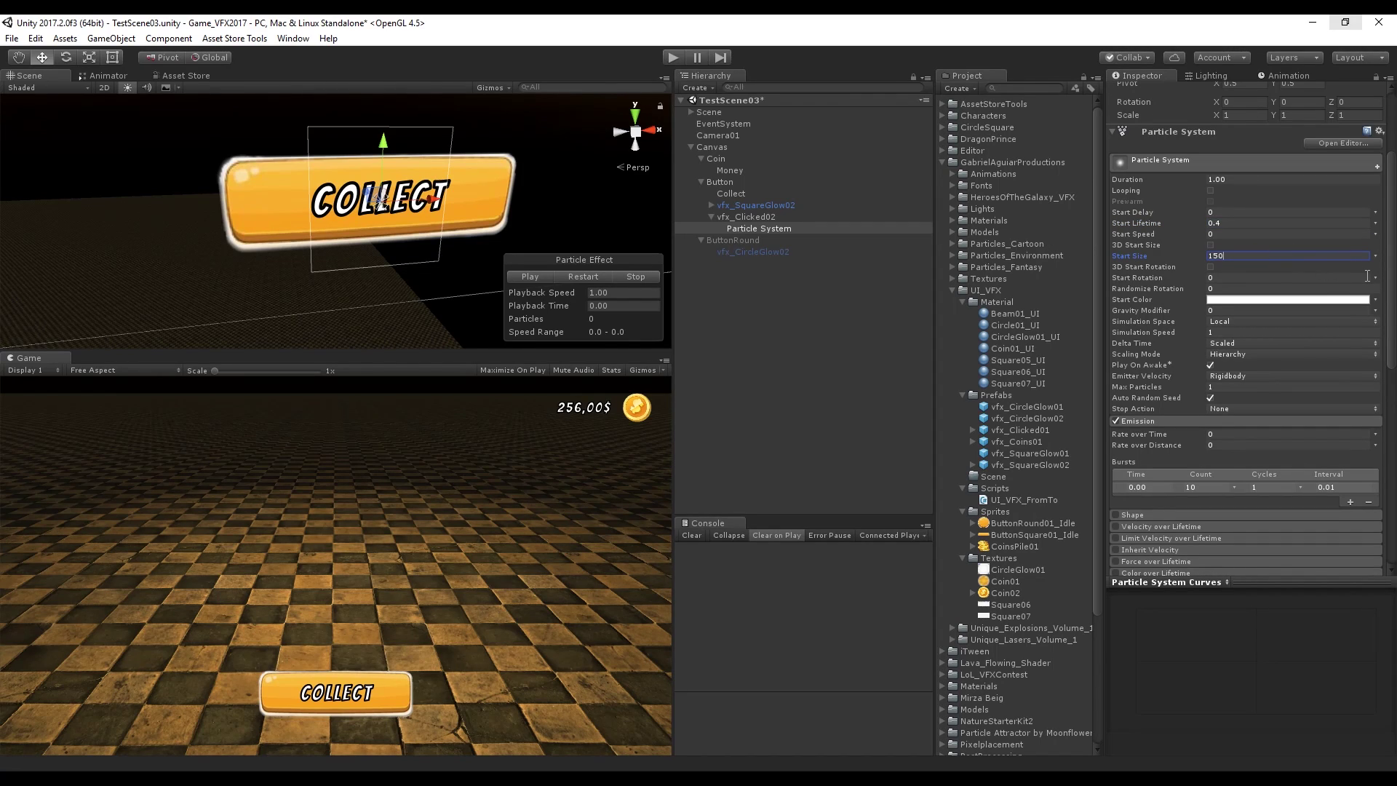
text(150)
Enable Color over Lifetime with a gradient that fades to transparent at the end
scroll(1253, 367, down, 4)
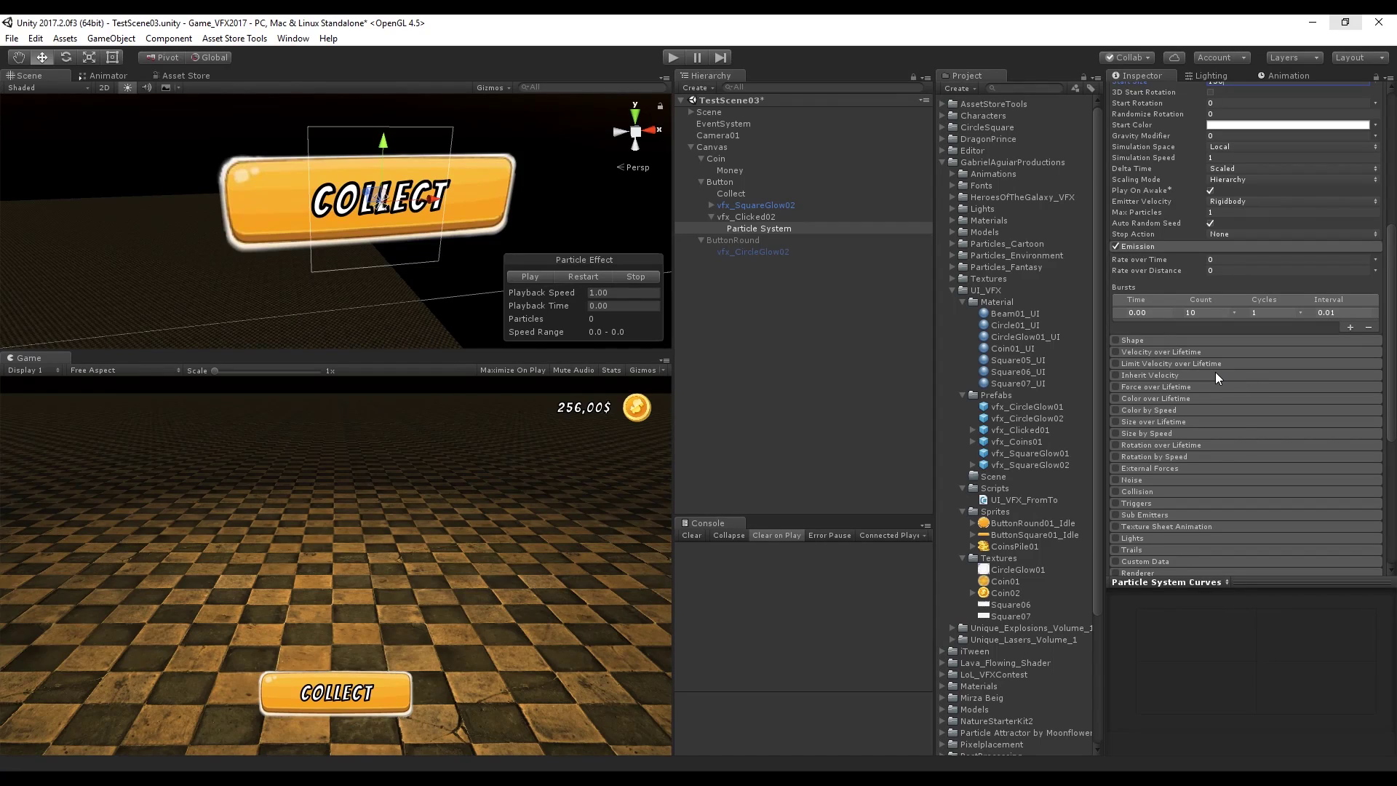
scroll(1212, 377, down, 1)
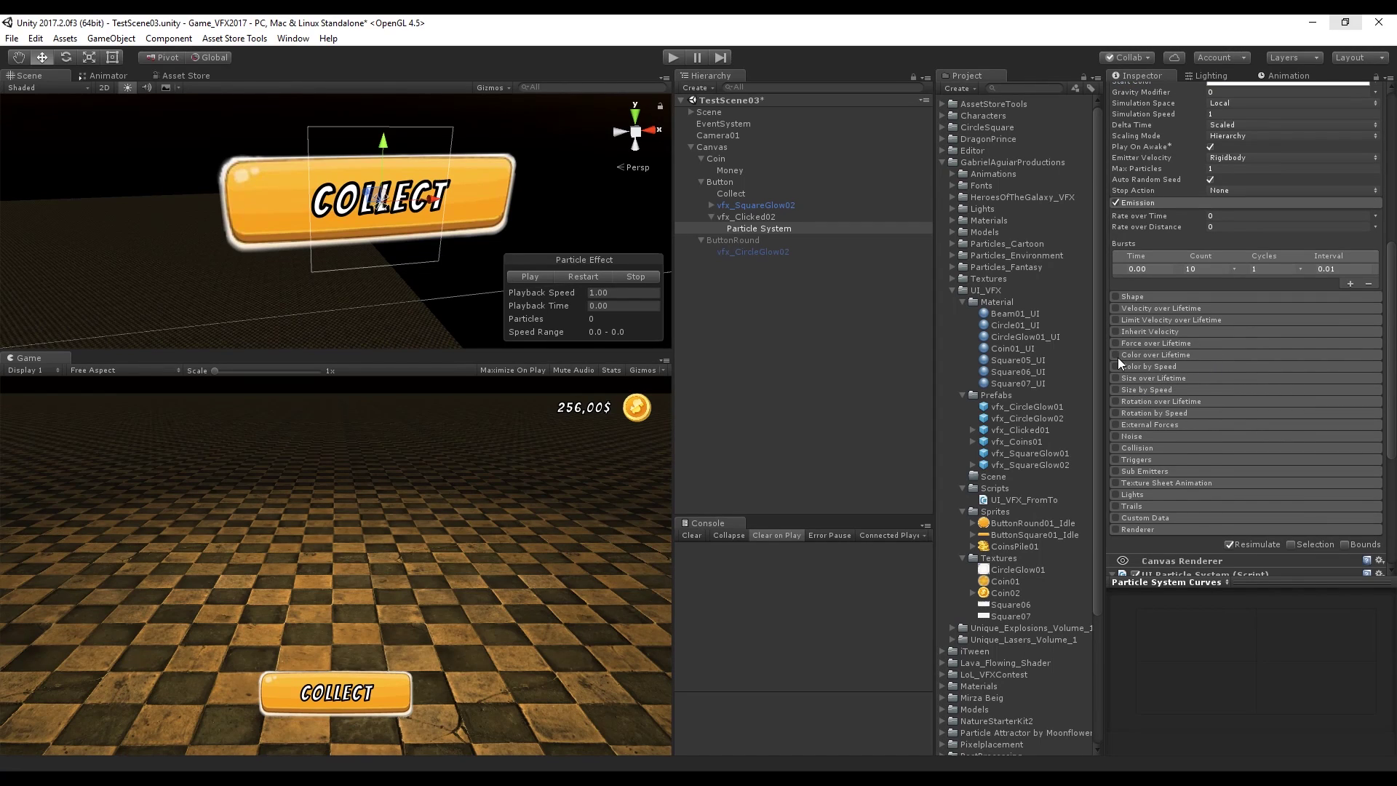
click(1116, 356)
click(1226, 369)
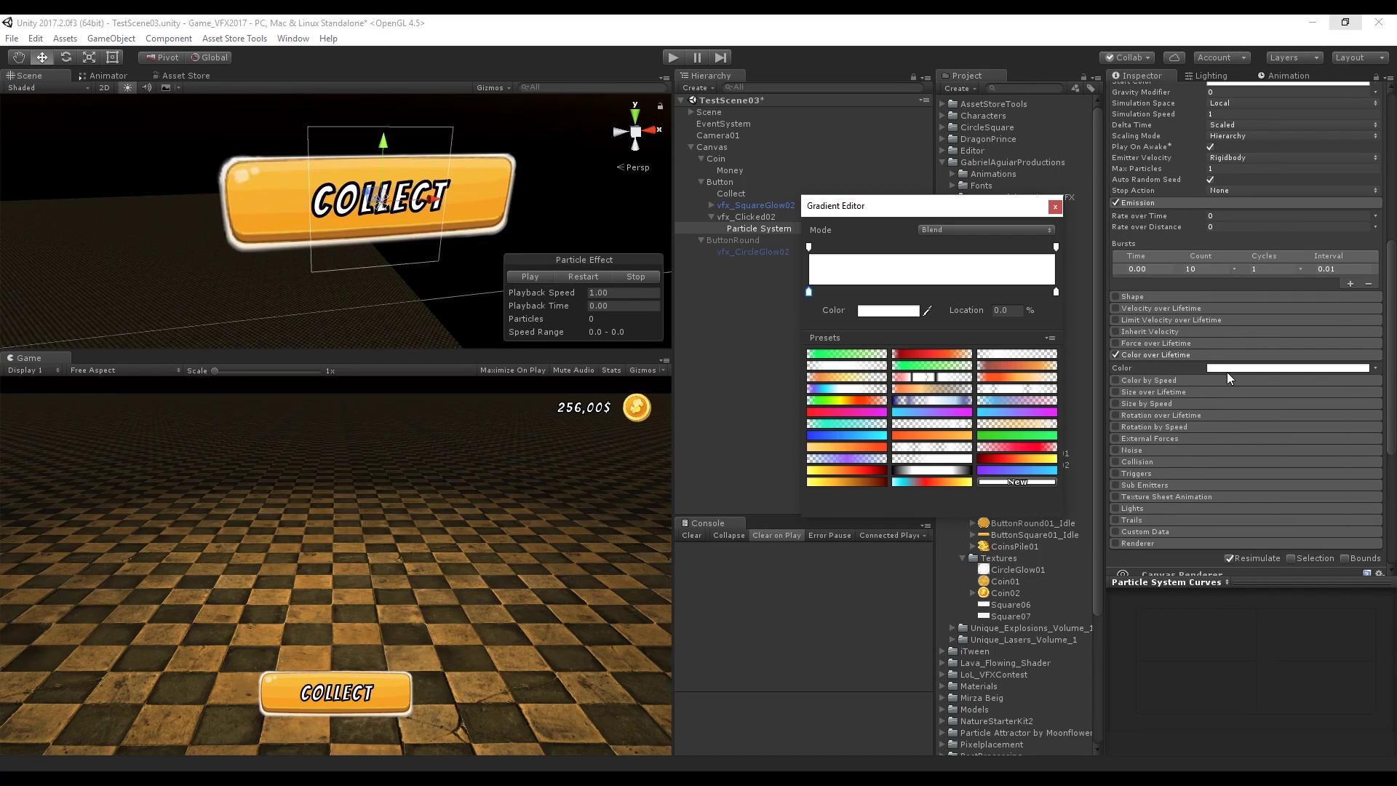
click(1055, 248)
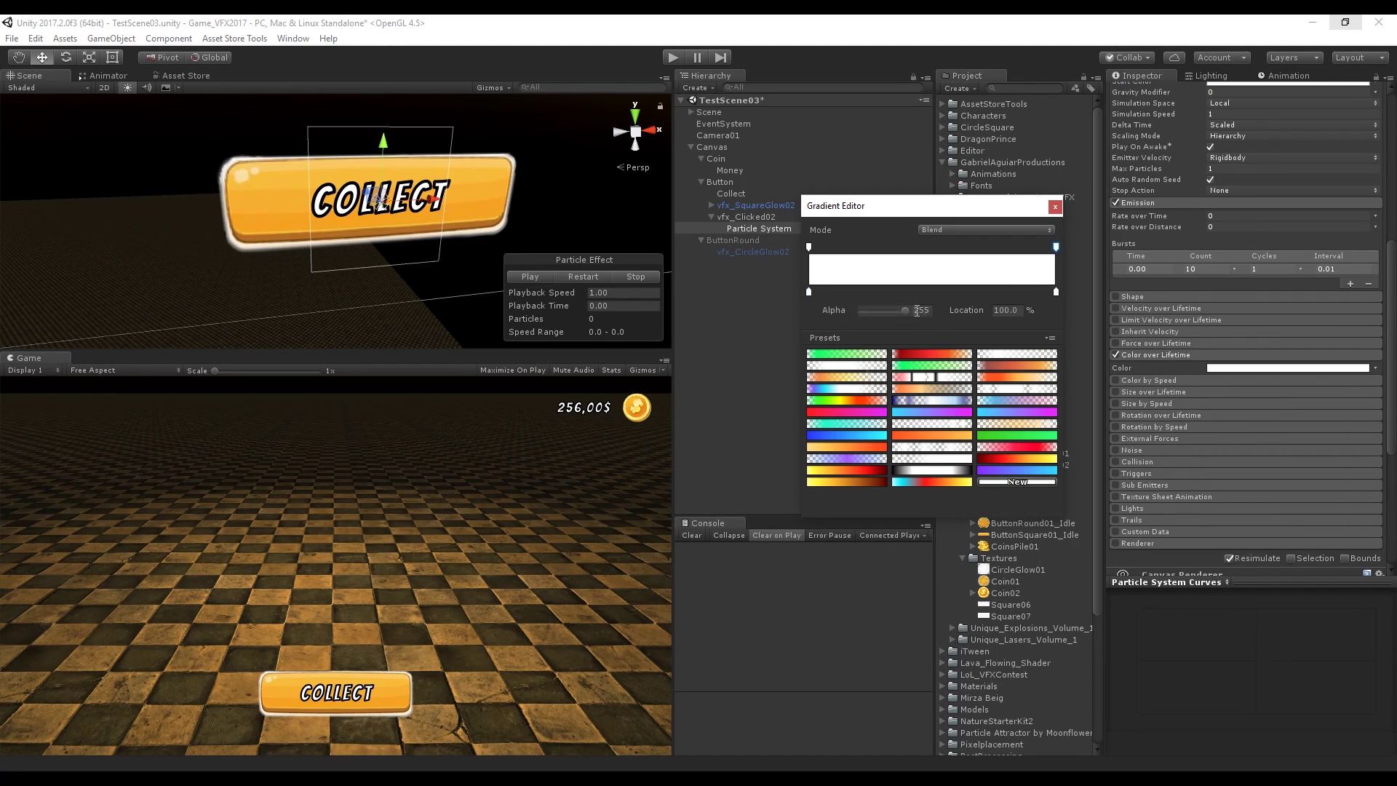
drag(905, 309, 794, 273)
click(1054, 207)
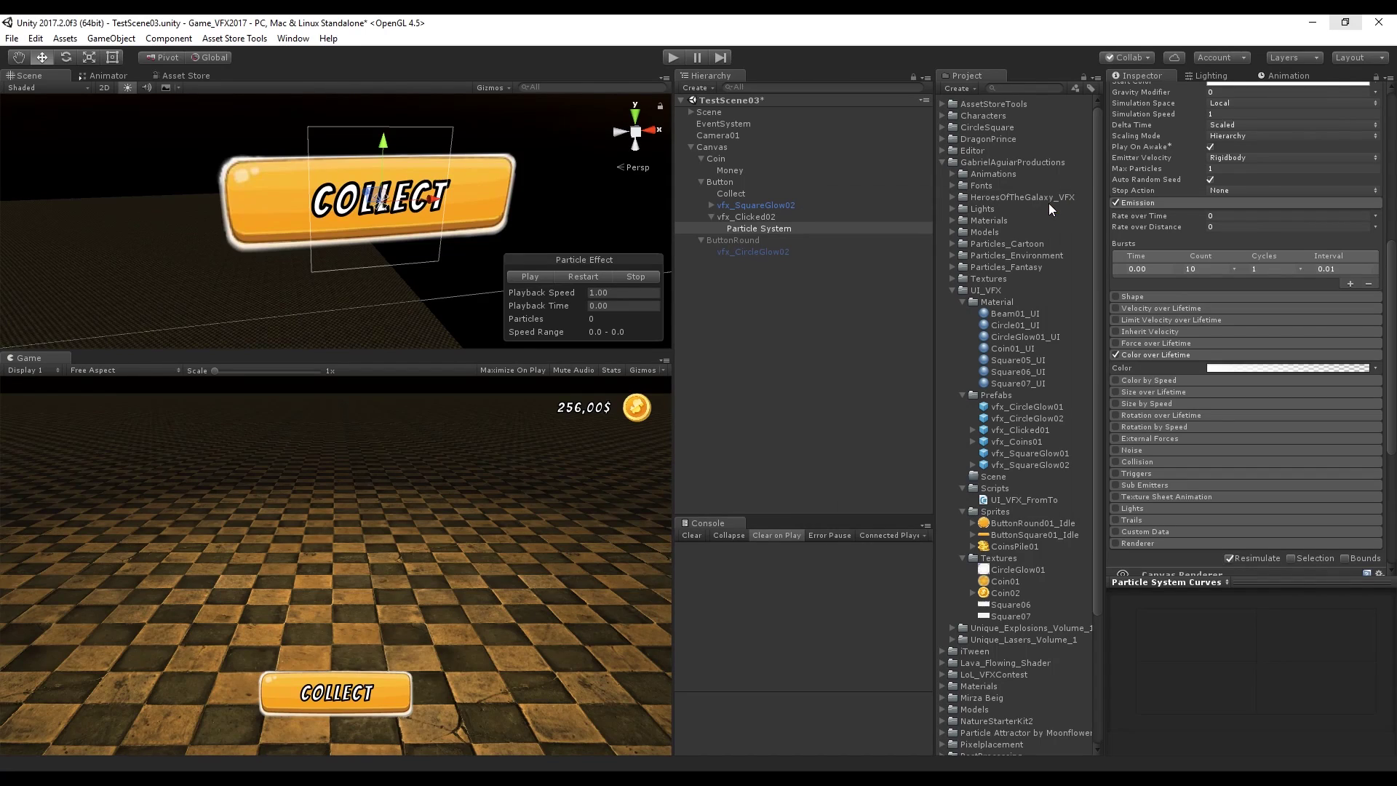
click(604, 277)
Assign the Square07_UI material to the UI Particle System component and replay the effect, pausing it mid-play
scroll(1164, 400, down, 5)
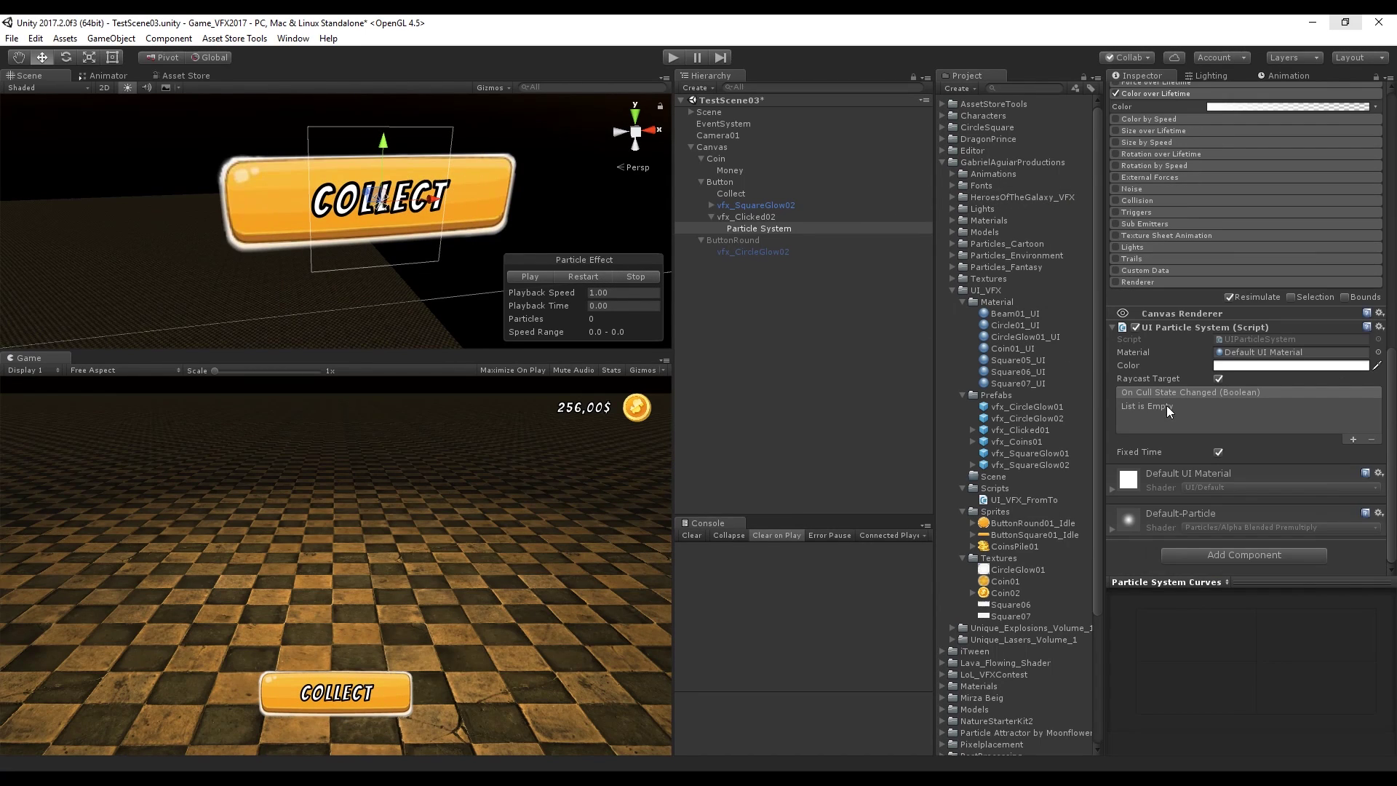
drag(1011, 383, 1253, 353)
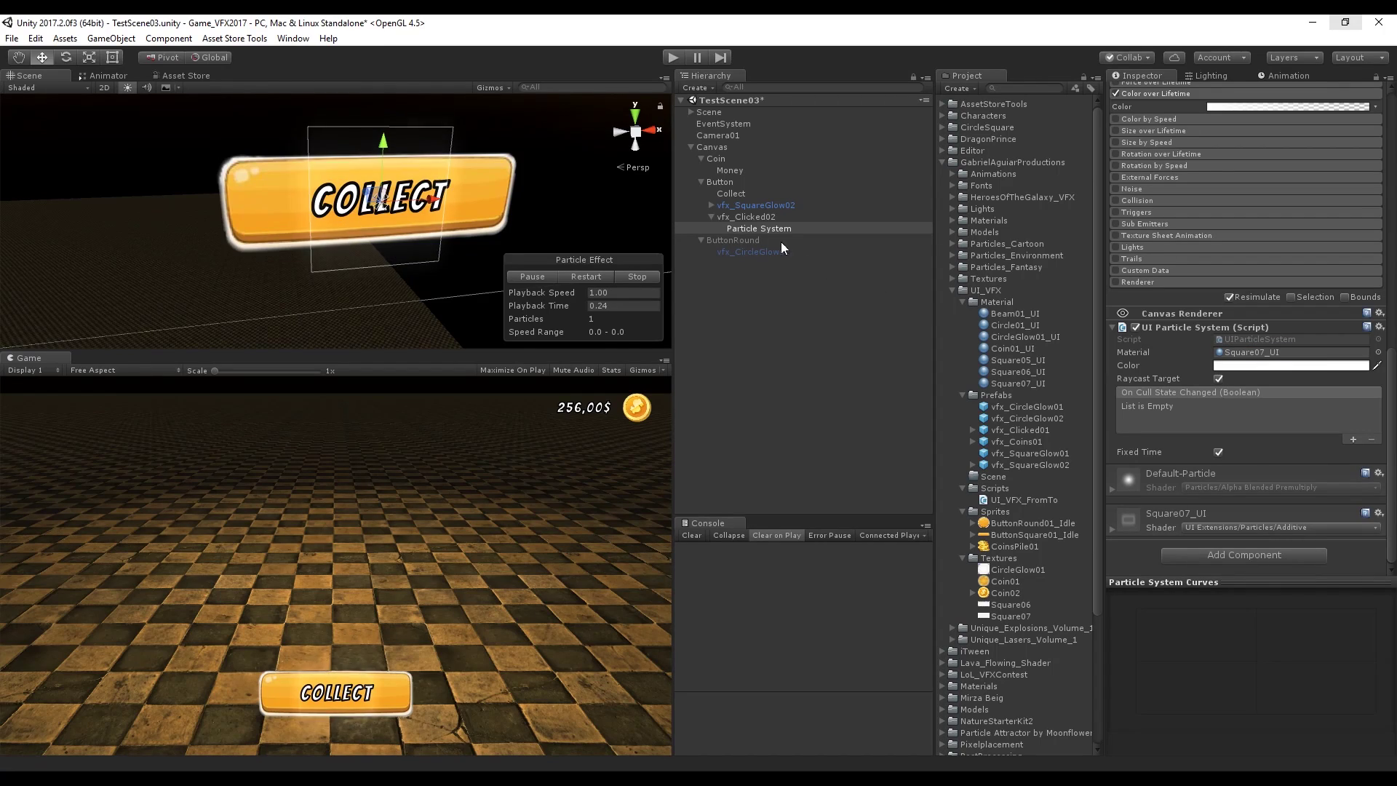
click(585, 276)
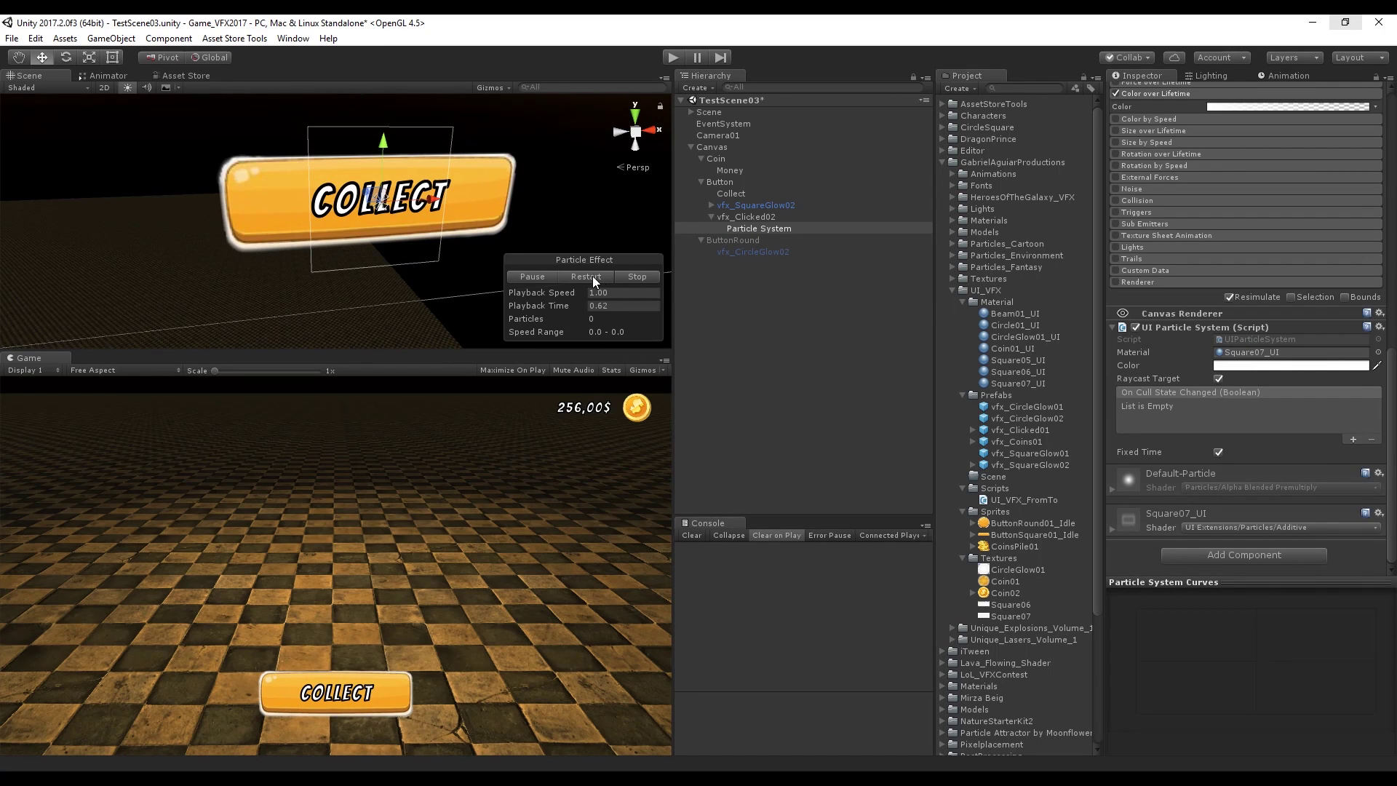
click(534, 278)
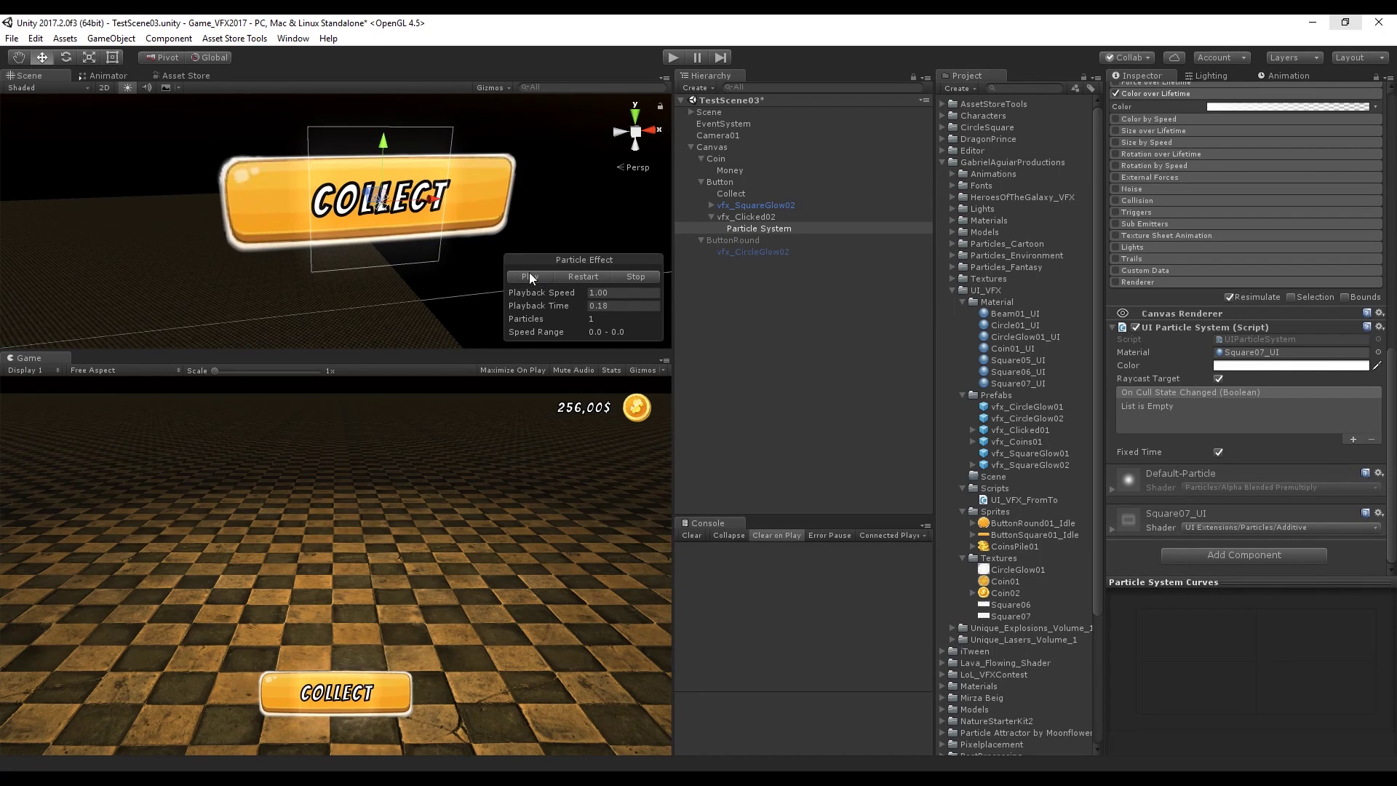
Stretch the particle system to scale X 2.2 and Y 1.23 to fit the button, and replay the effect
scroll(444, 163, up, 4)
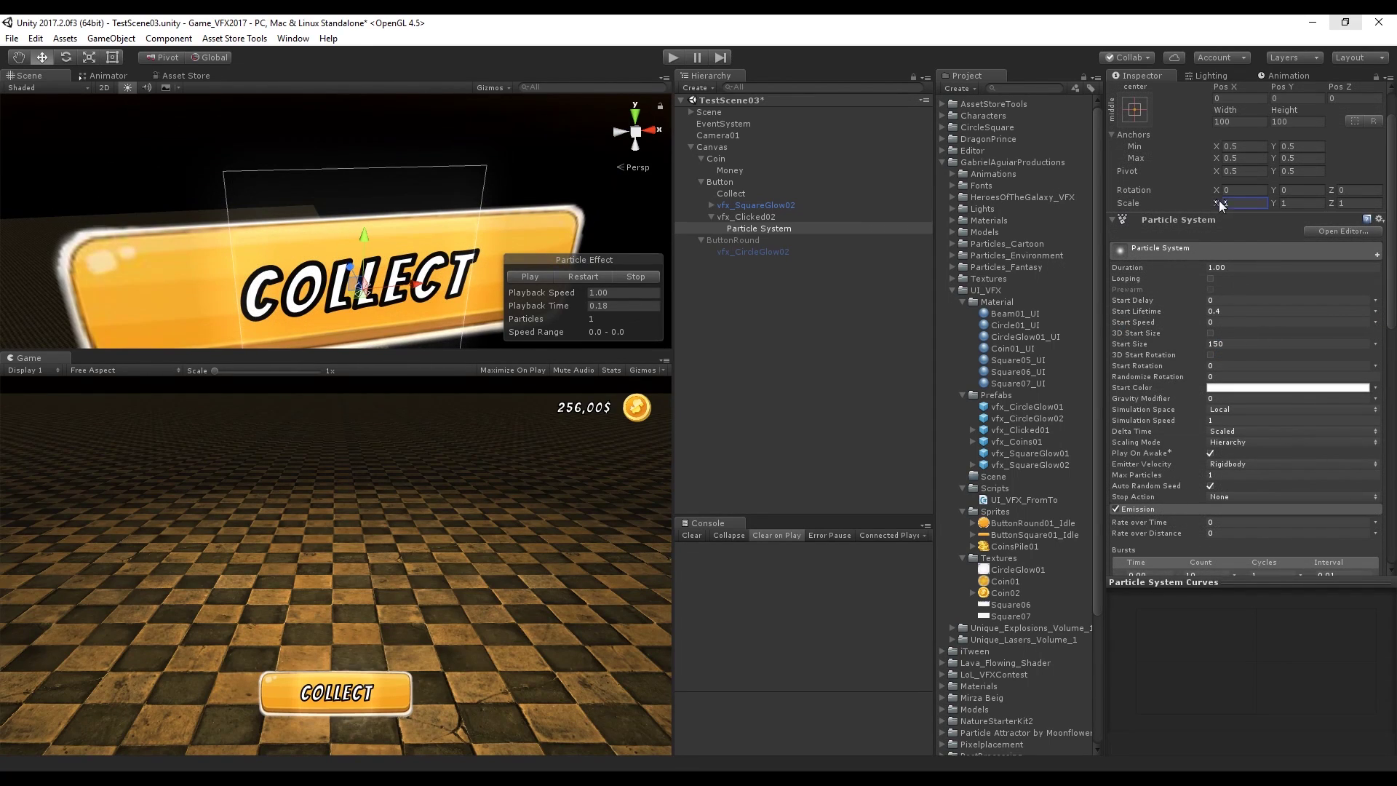
drag(1219, 200, 1247, 188)
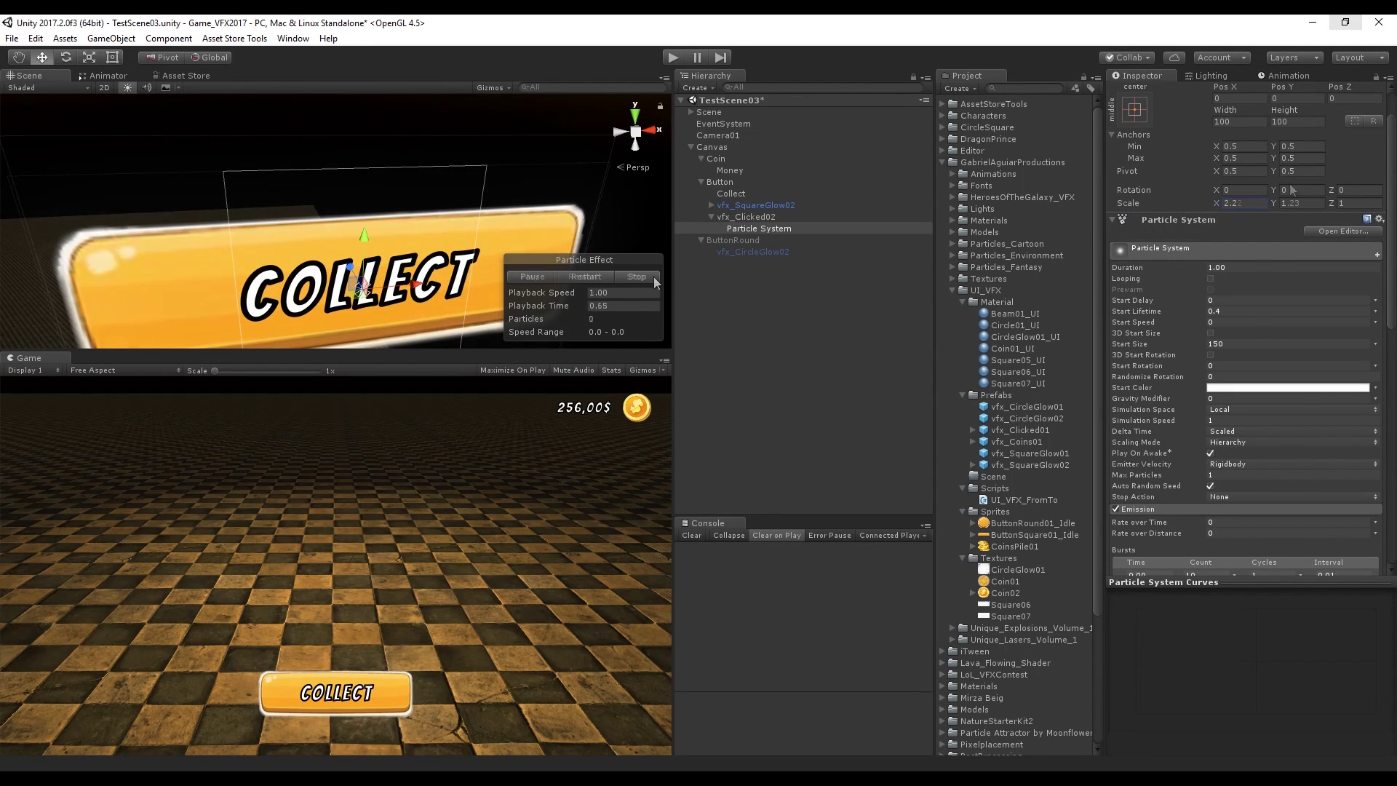
click(652, 277)
click(602, 273)
click(600, 275)
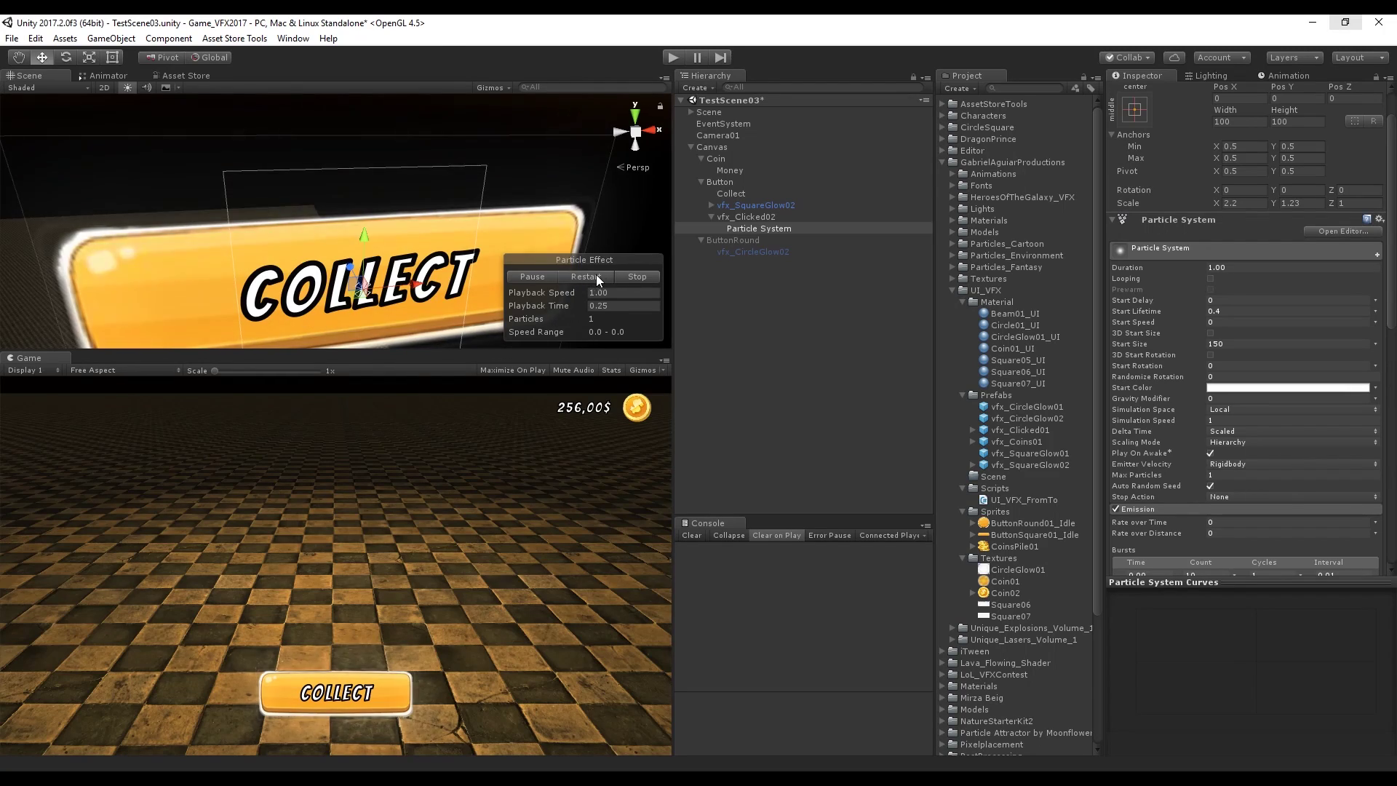
Enable Size over Lifetime with a curve rising from 0 to 1 and easing out
scroll(1225, 349, down, 6)
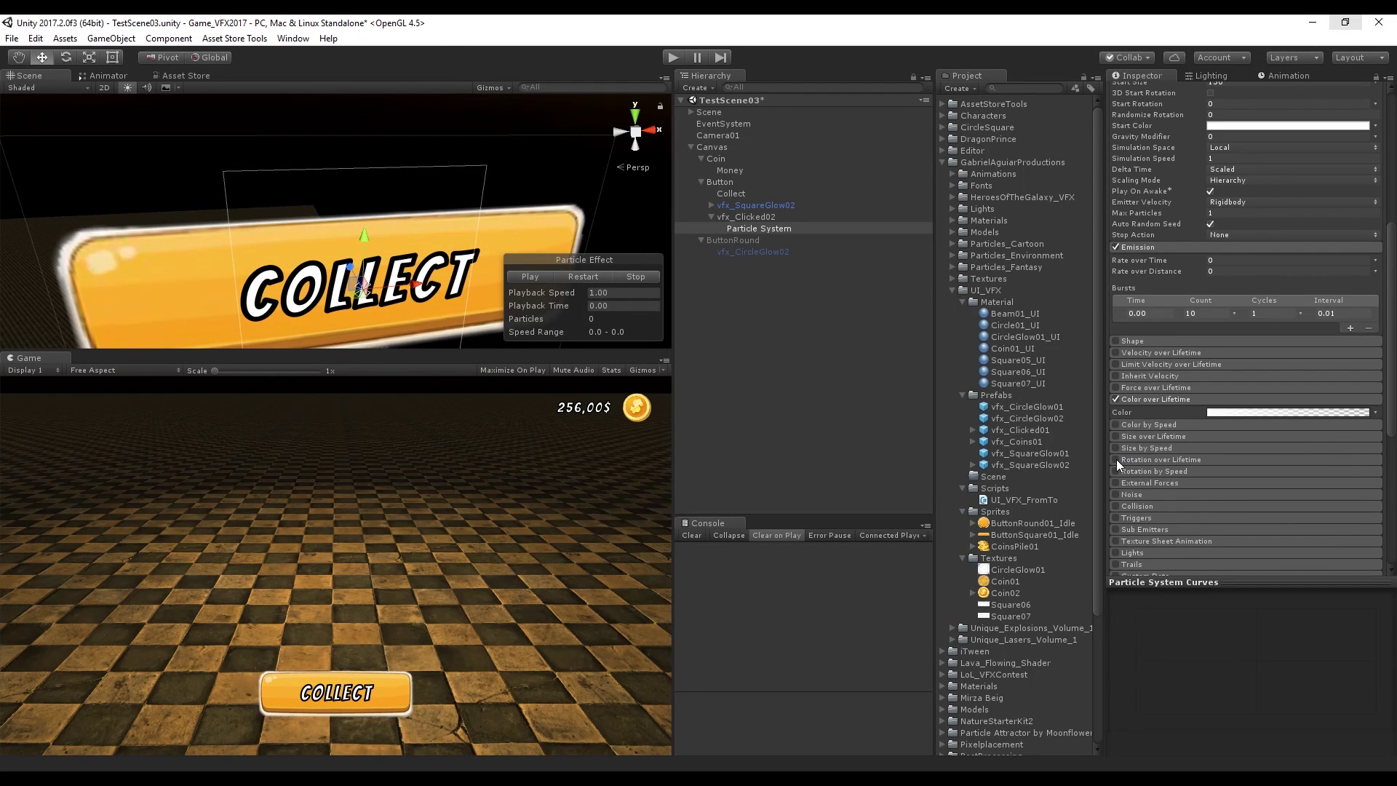
click(1116, 436)
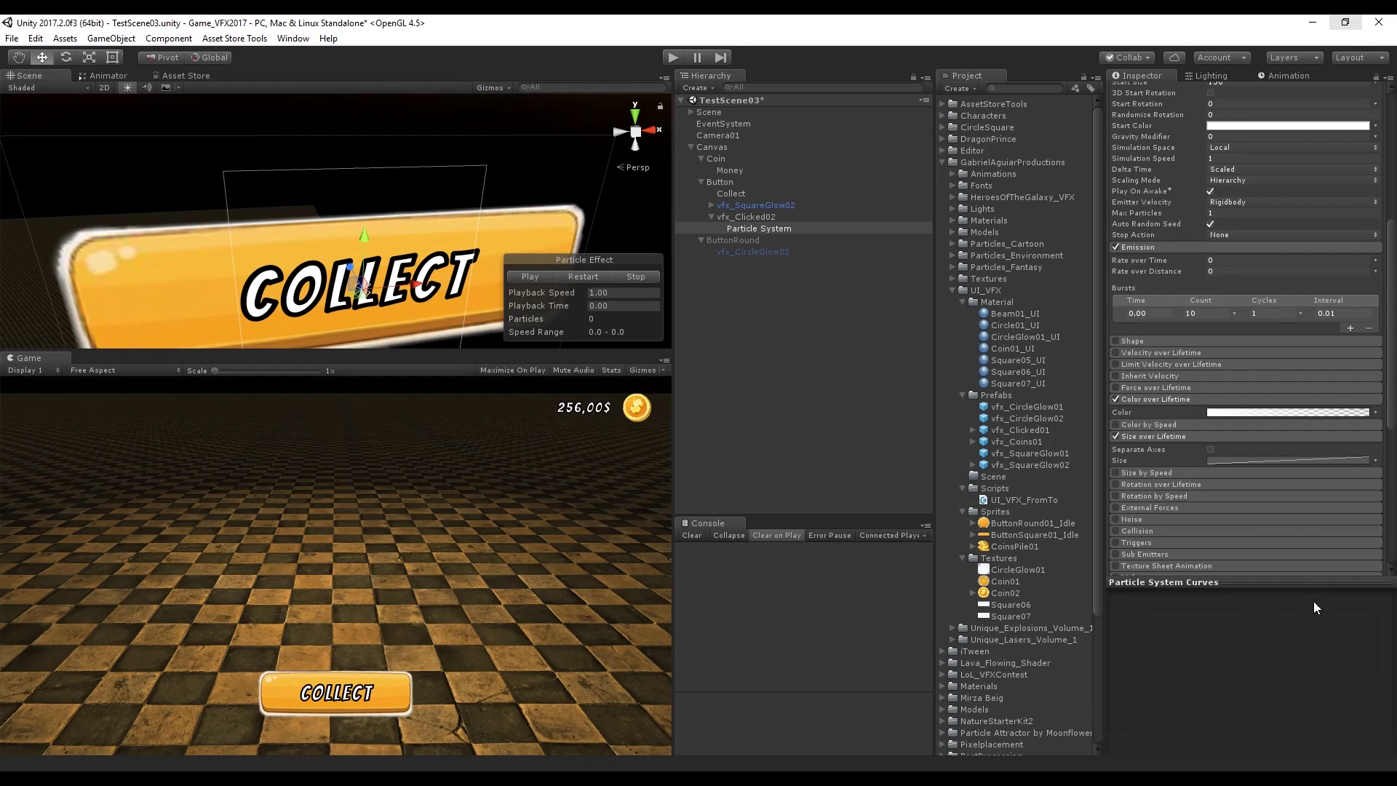
click(1292, 460)
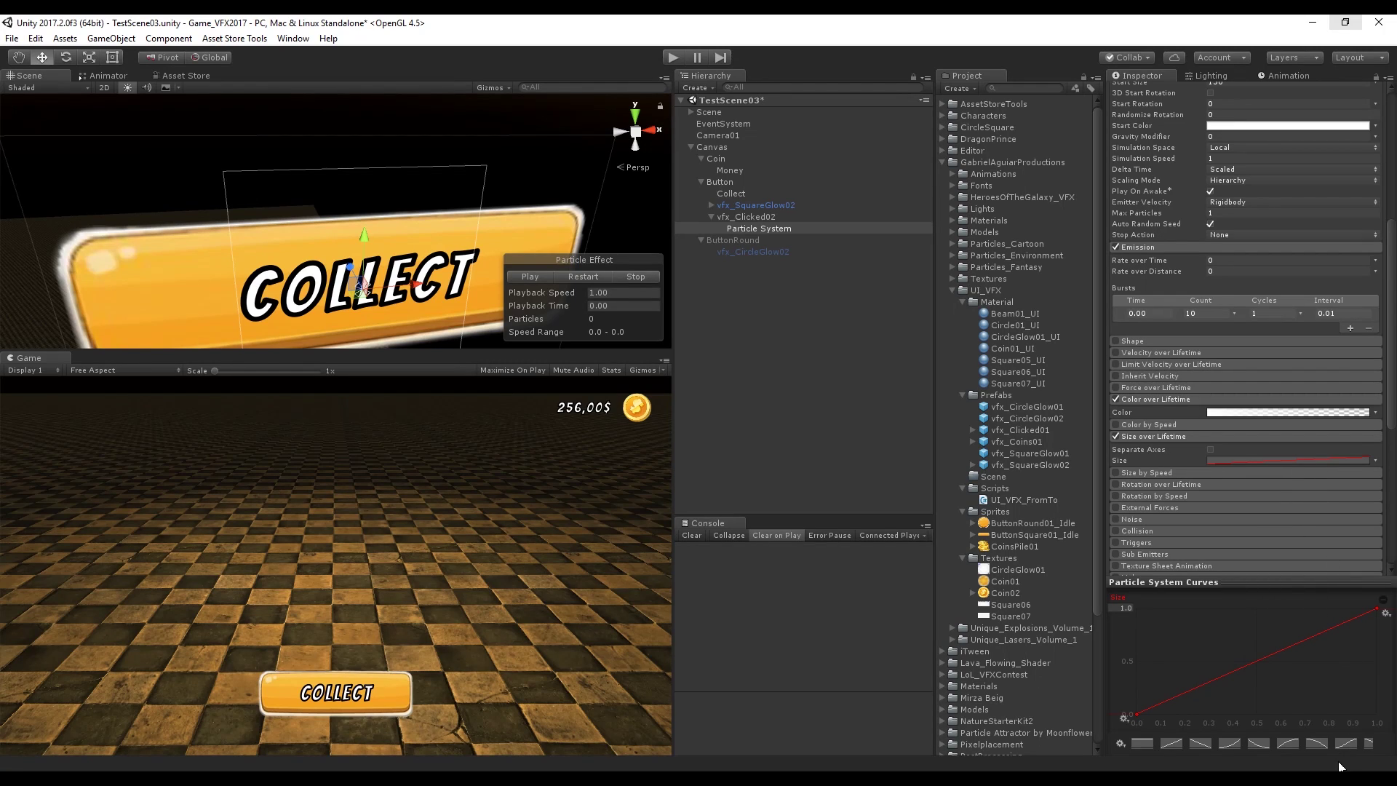
Increase the particle system's start size to 250 and replay the effect
scroll(1240, 350, up, 6)
click(1240, 344)
text(250)
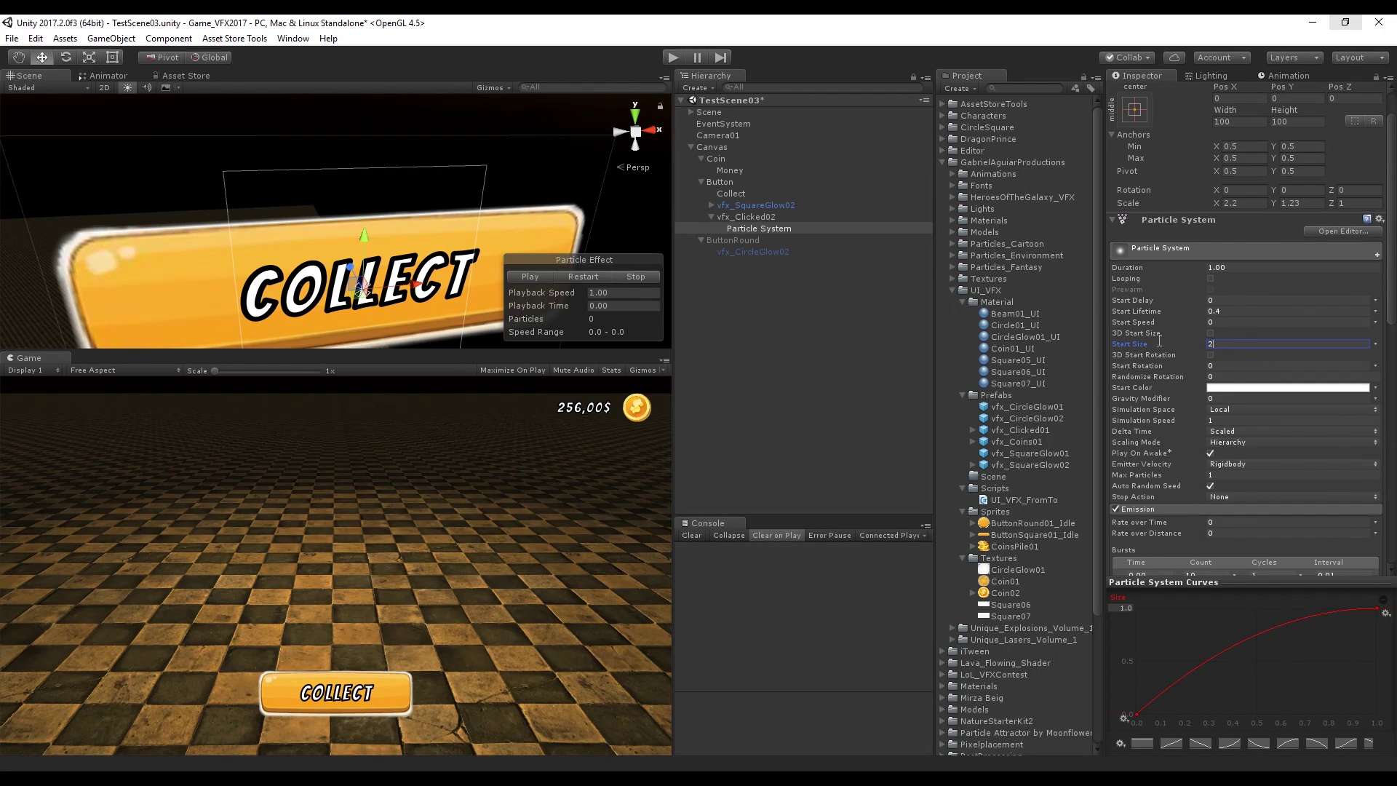
click(577, 276)
click(578, 276)
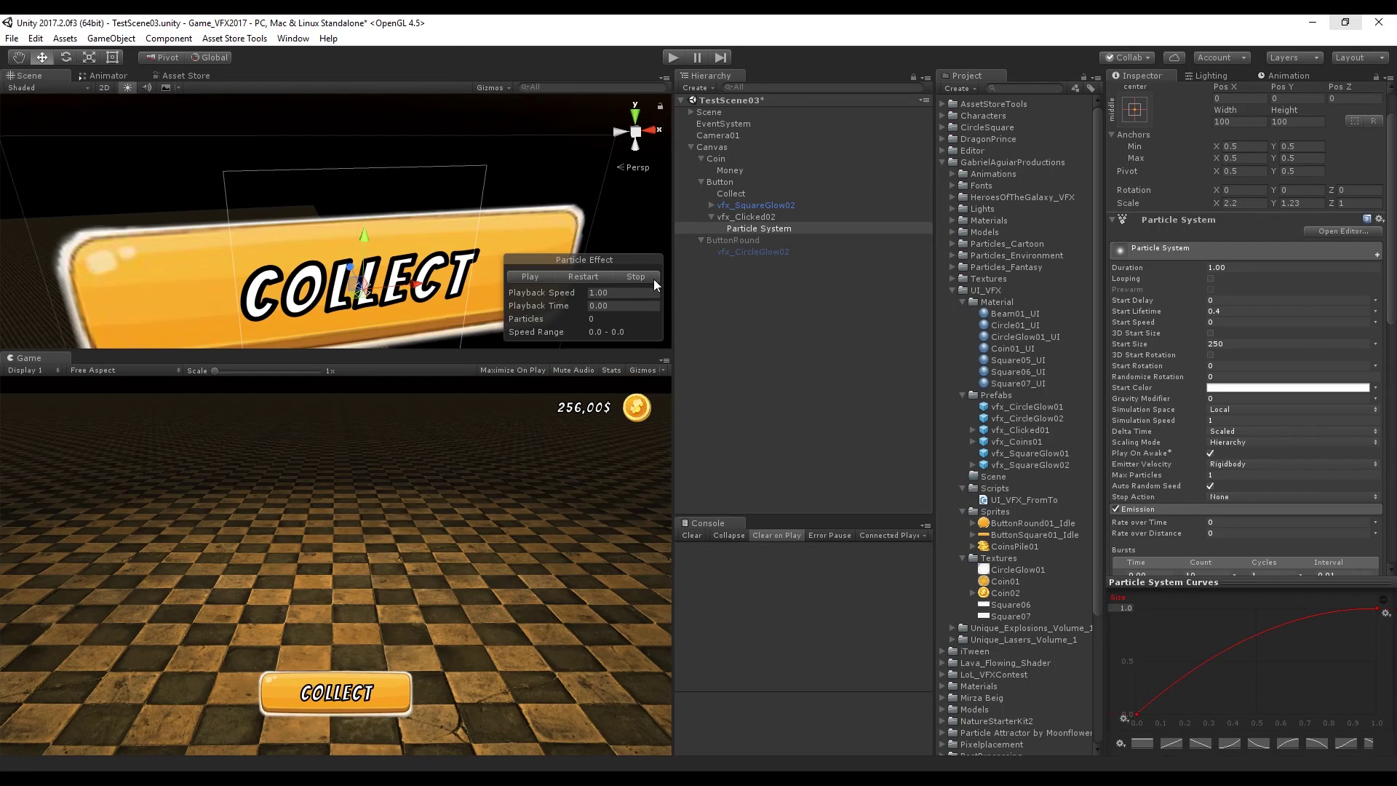
Rename the particle system inside vfx_Clicked02 as Square
click(745, 226)
scroll(1199, 113, up, 1)
click(1207, 93)
text(Square)
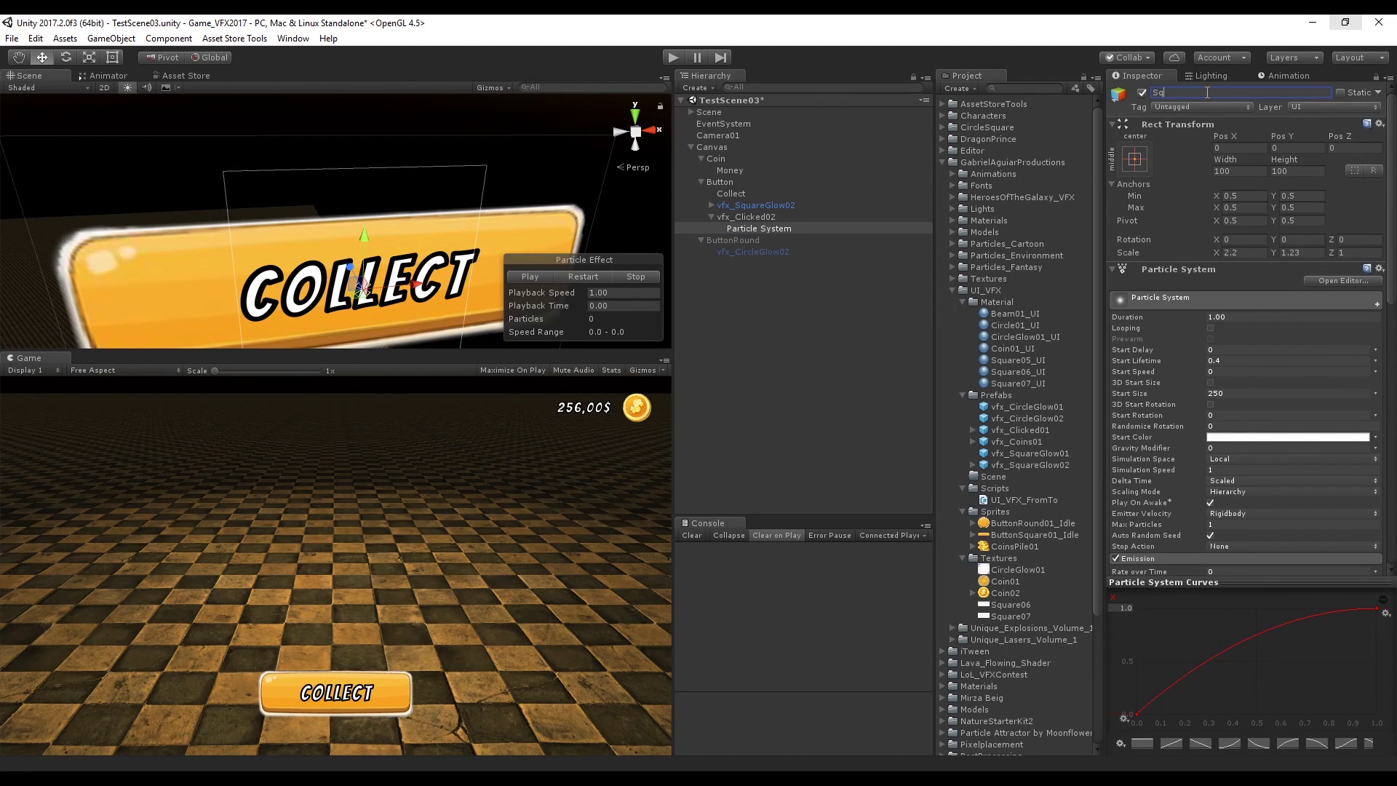
key(Return)
Set Square's max particles to 2 and its start color to a saturated orange with hue 31, previewing the effect
click(586, 277)
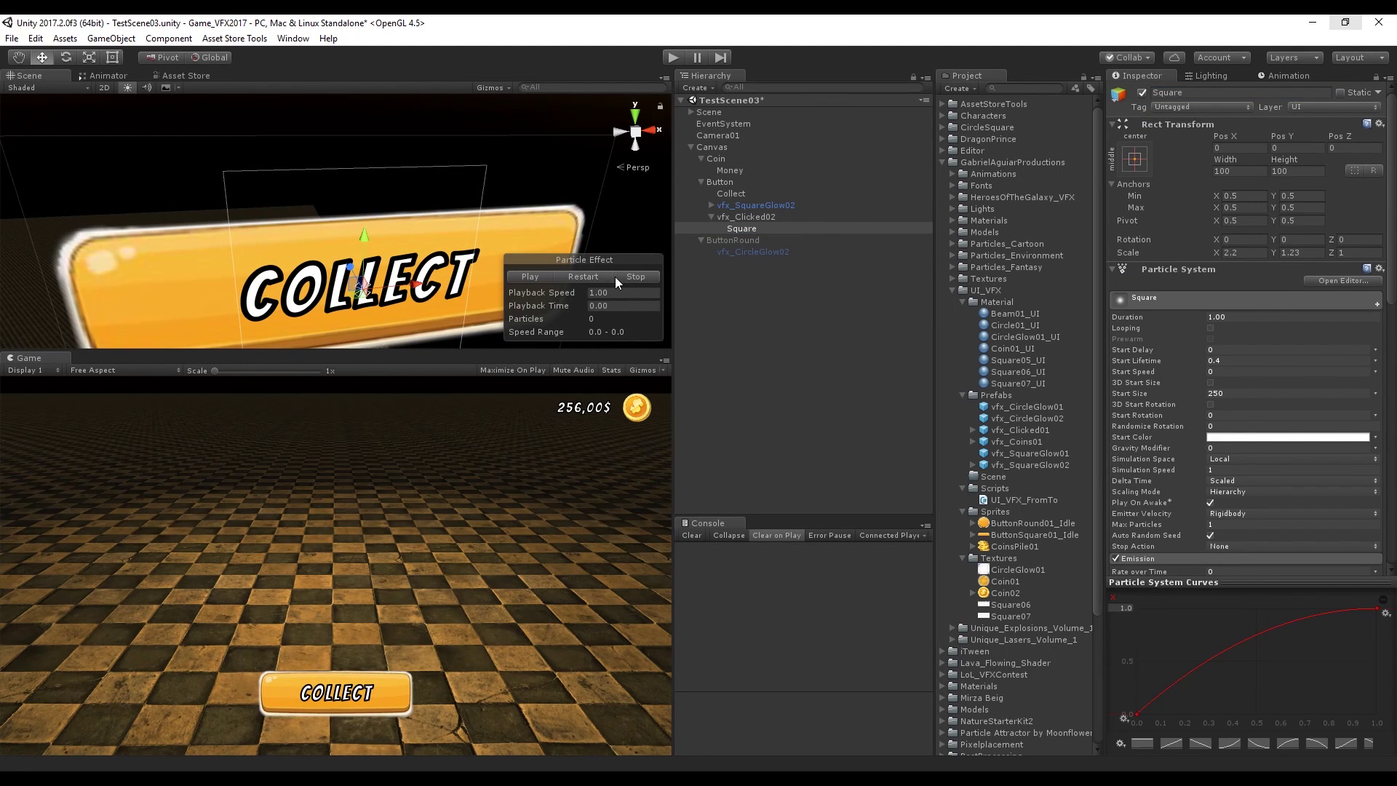
click(611, 276)
click(601, 276)
click(1286, 436)
click(853, 420)
drag(852, 419, 853, 424)
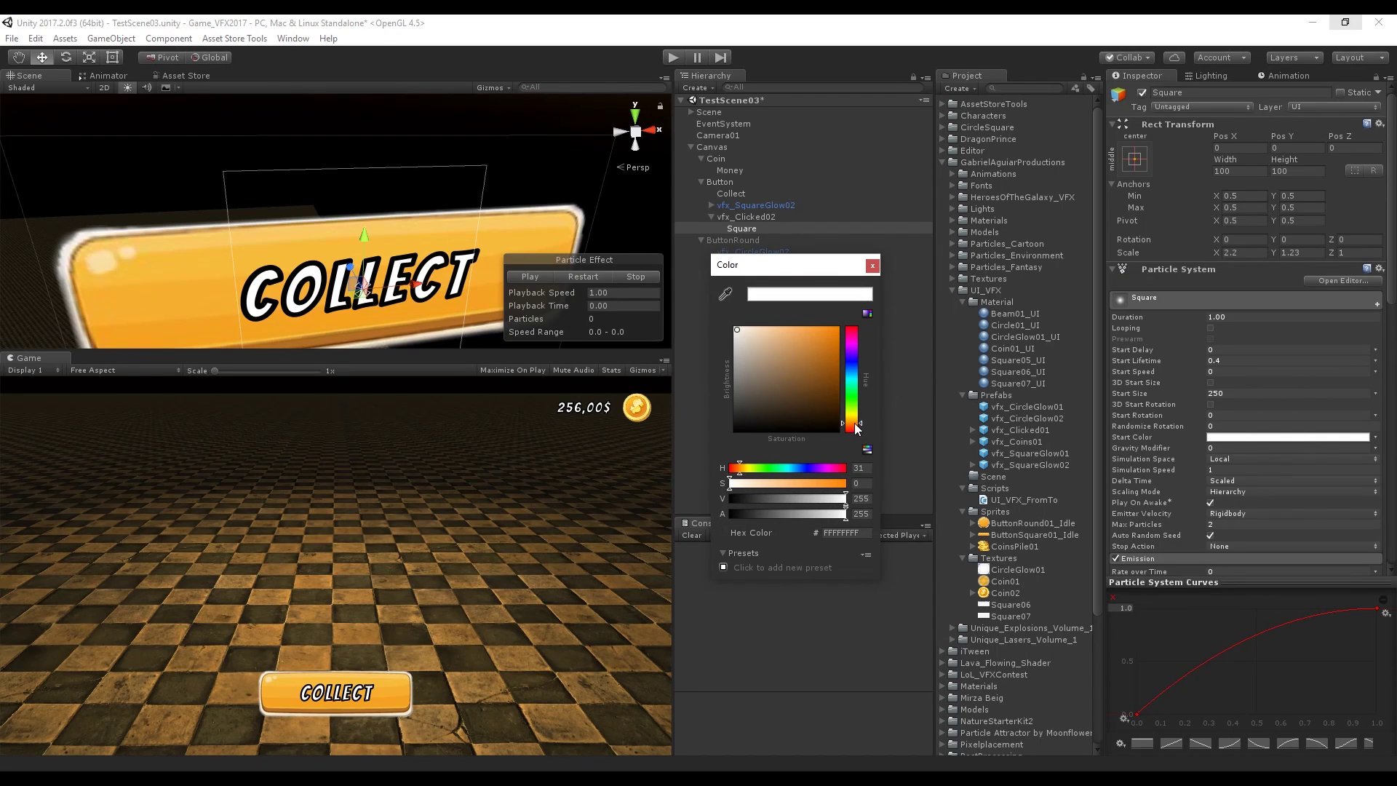
click(827, 330)
click(587, 281)
click(586, 281)
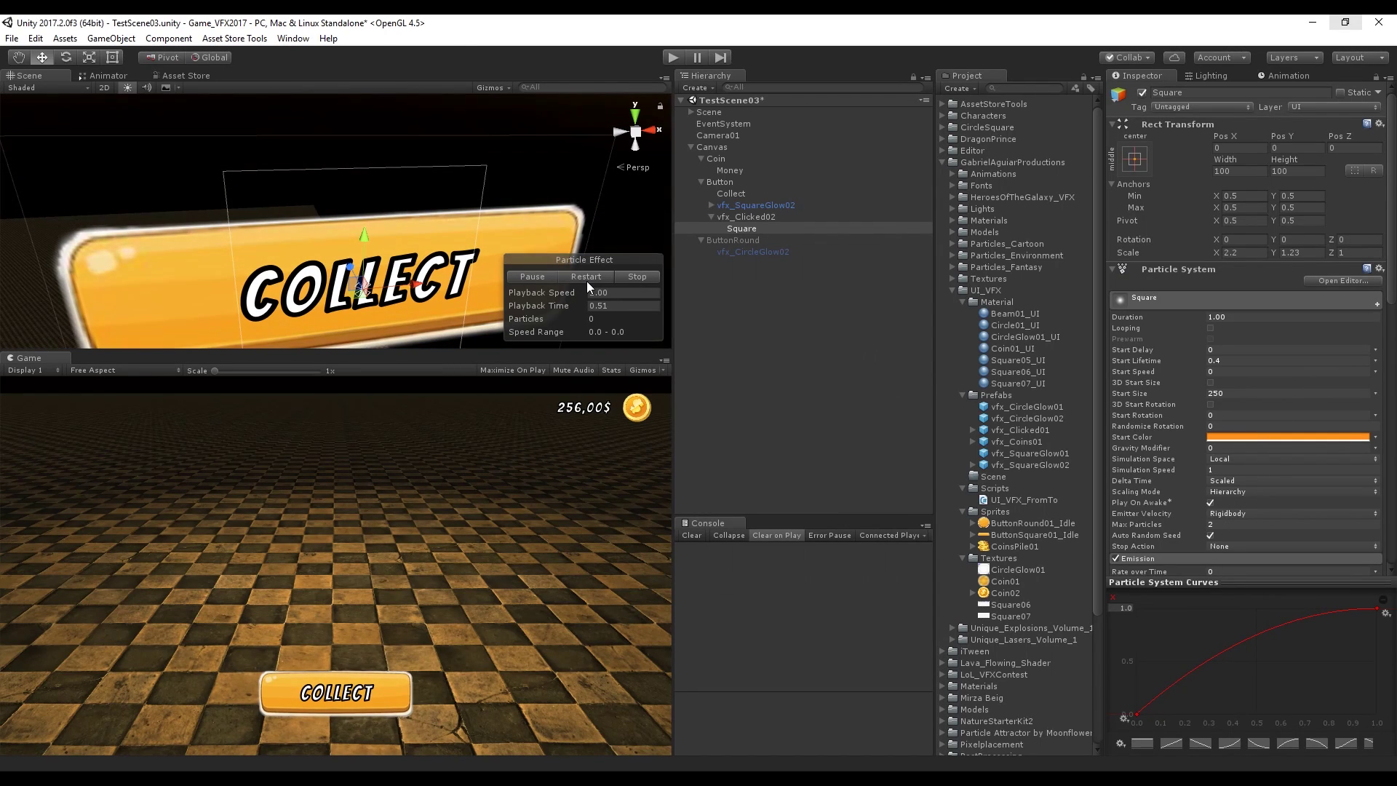
Brighten the Square07_UI material's tint color to a light grey and replay the effect
scroll(1244, 524, down, 3)
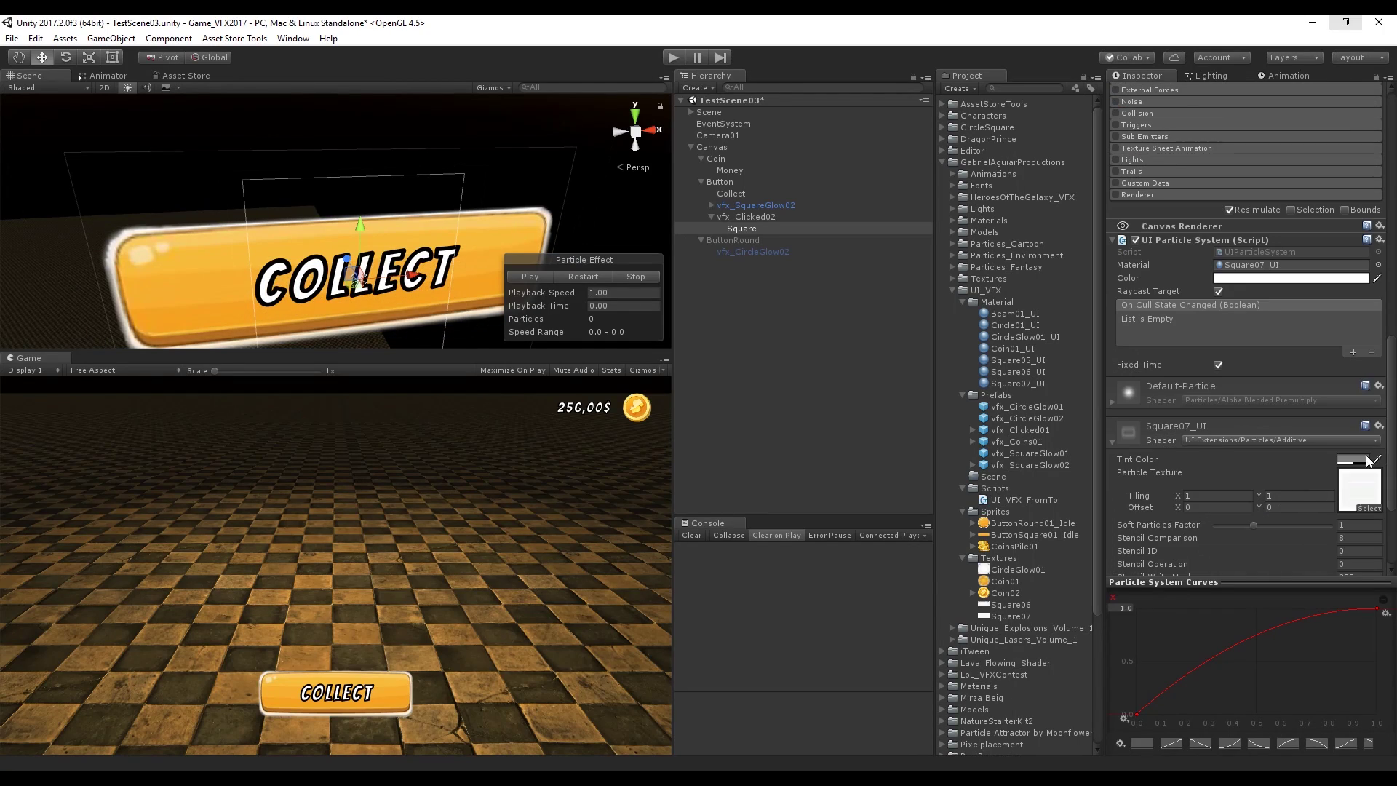
click(1340, 461)
drag(736, 379, 722, 347)
click(566, 278)
click(588, 278)
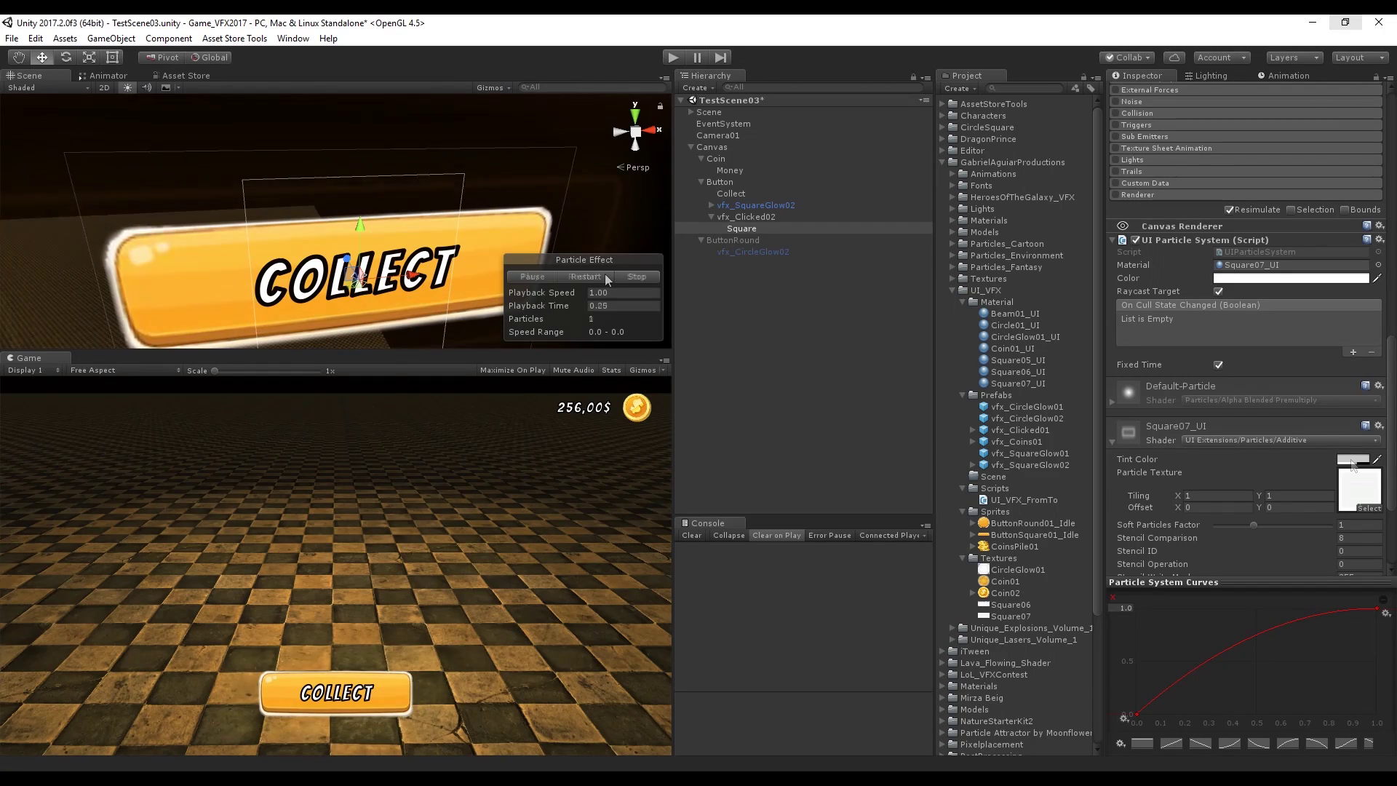
Create a second particle system inside vfx_Clicked02 and name it ParticlesBox
click(767, 220)
right_click(767, 220)
mouse_move(800, 404)
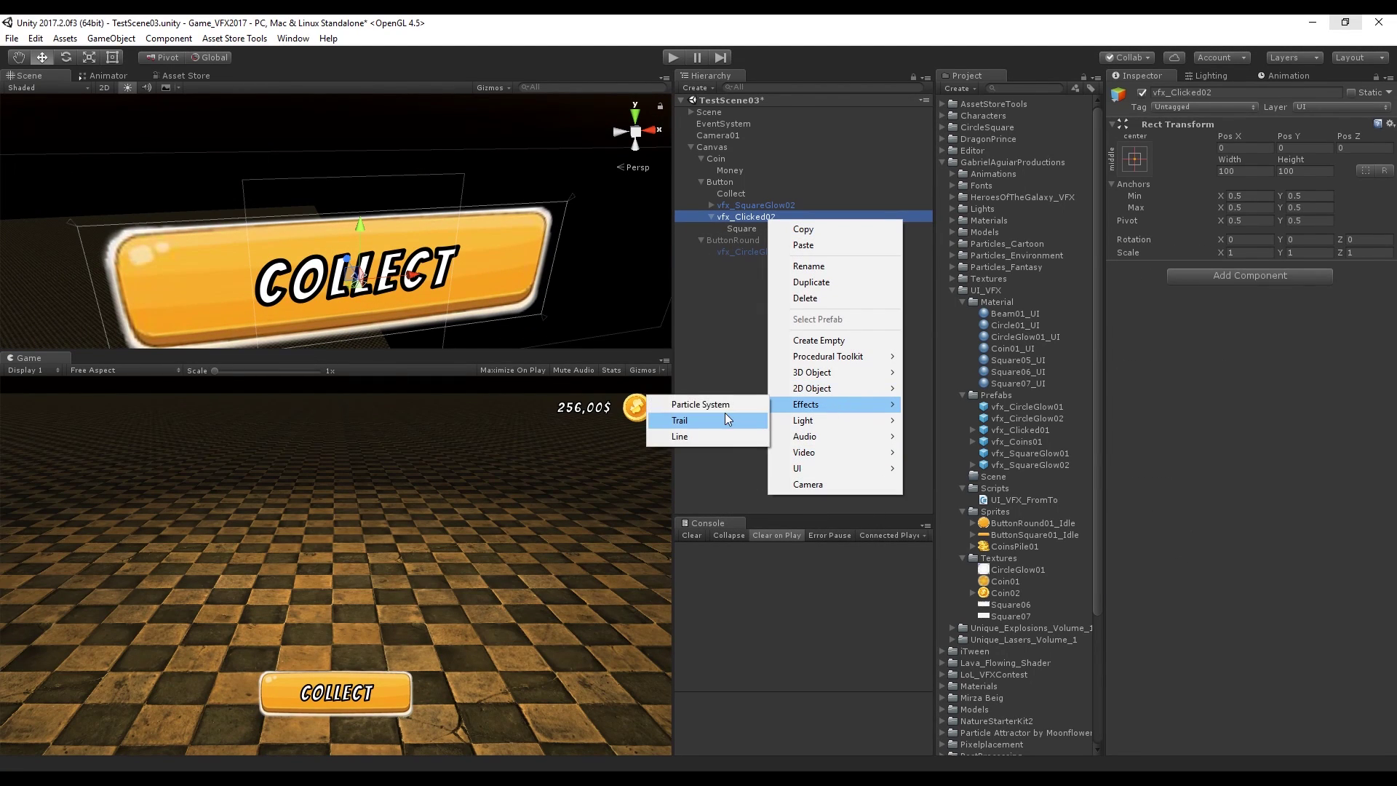
click(698, 403)
click(1184, 93)
key(End)
key(BackSpace)
key(BackSpace)
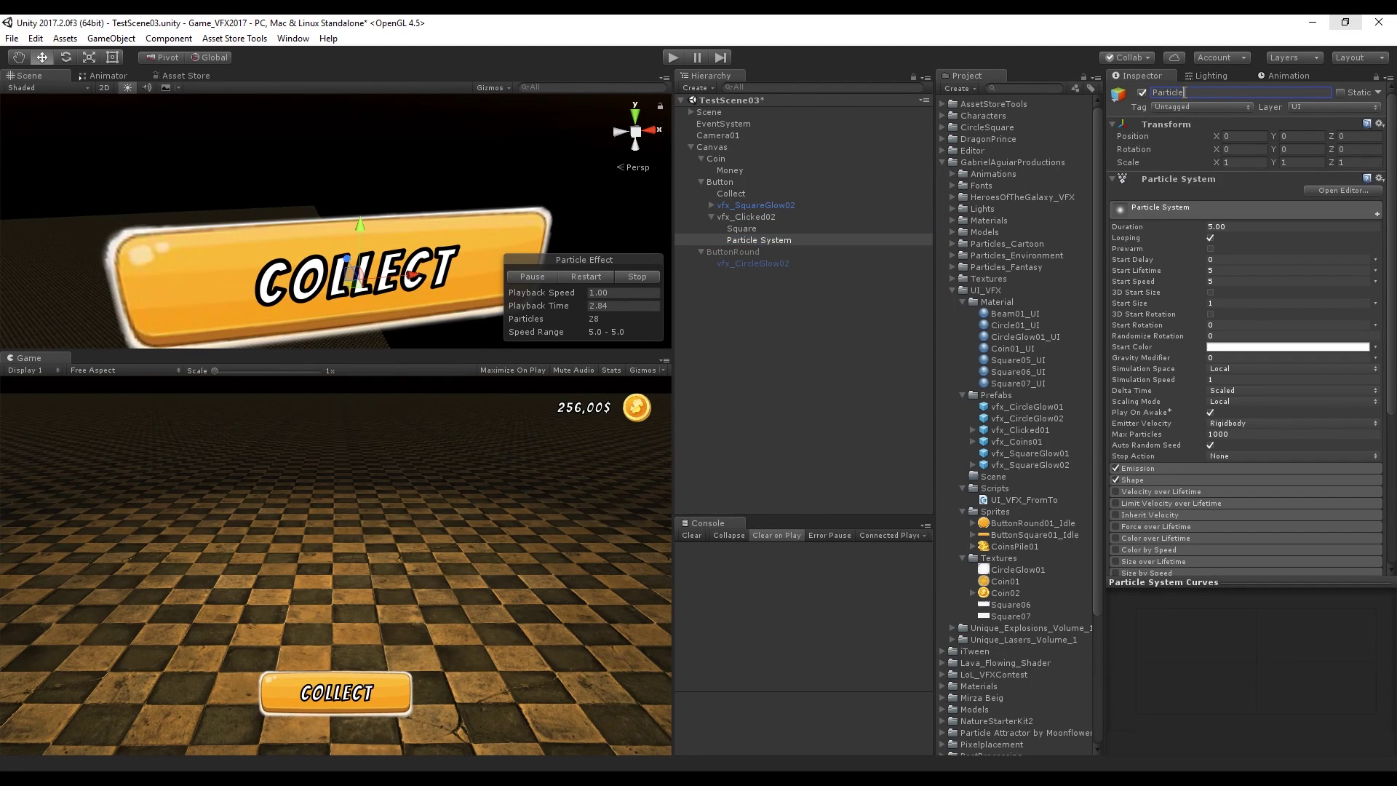
text(sBox)
key(Return)
Set ParticlesBox's duration to 1, disable looping, and randomize its start lifetime between 0.6 and 1.4
click(1223, 228)
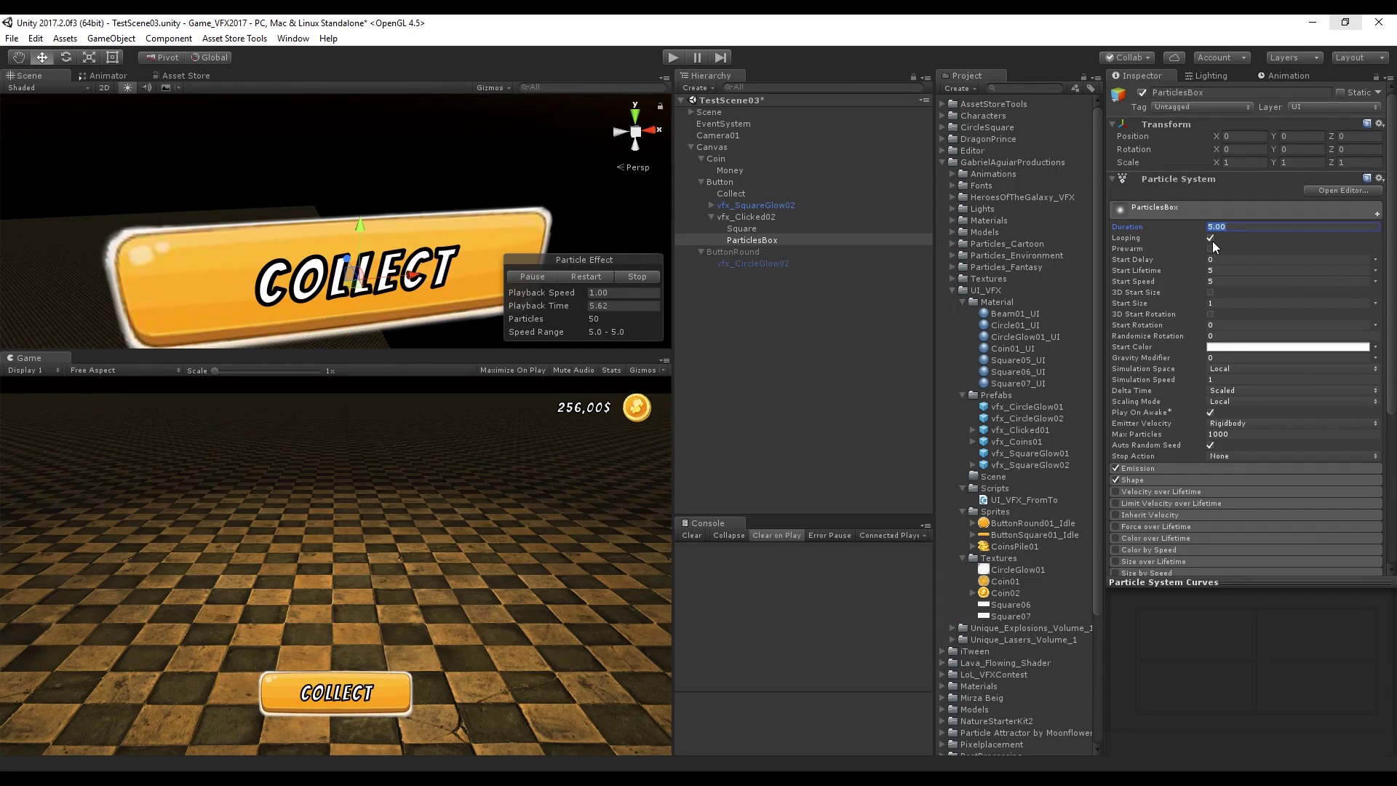
text(1)
click(1210, 238)
click(1375, 282)
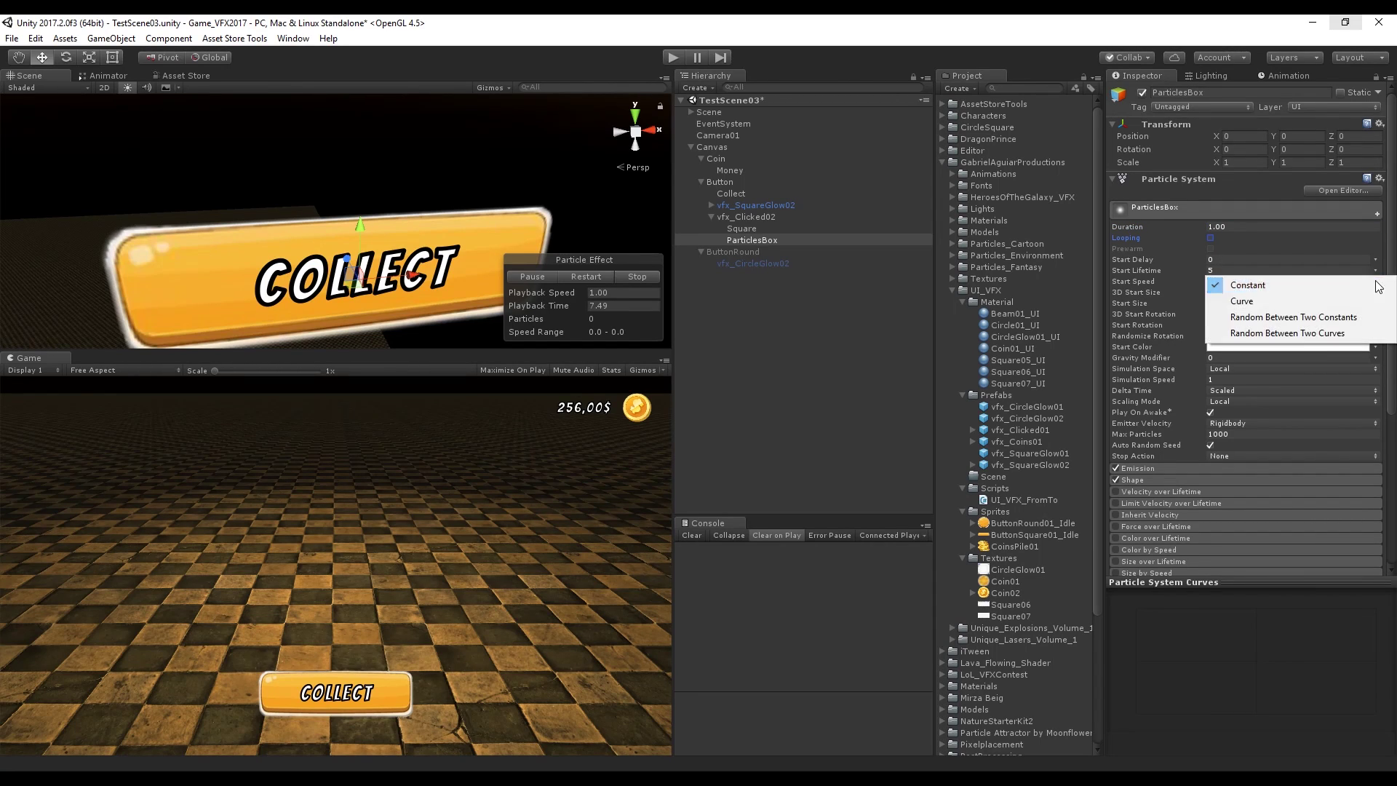
click(1377, 286)
click(1273, 270)
text(.)
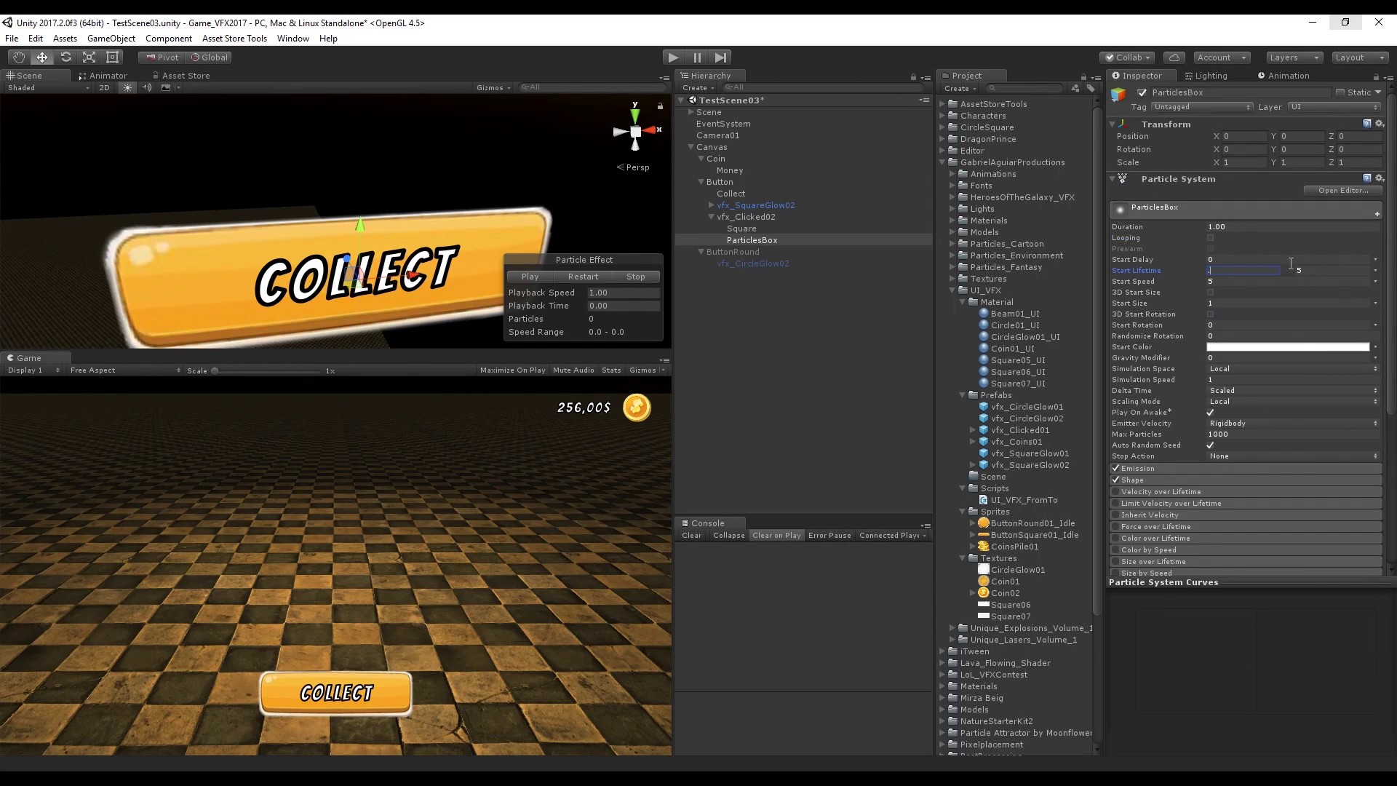
text(6)
click(1297, 269)
text(1.4)
Randomize ParticlesBox's start speed and start size between two constants, 5 and 25 for each
click(1375, 282)
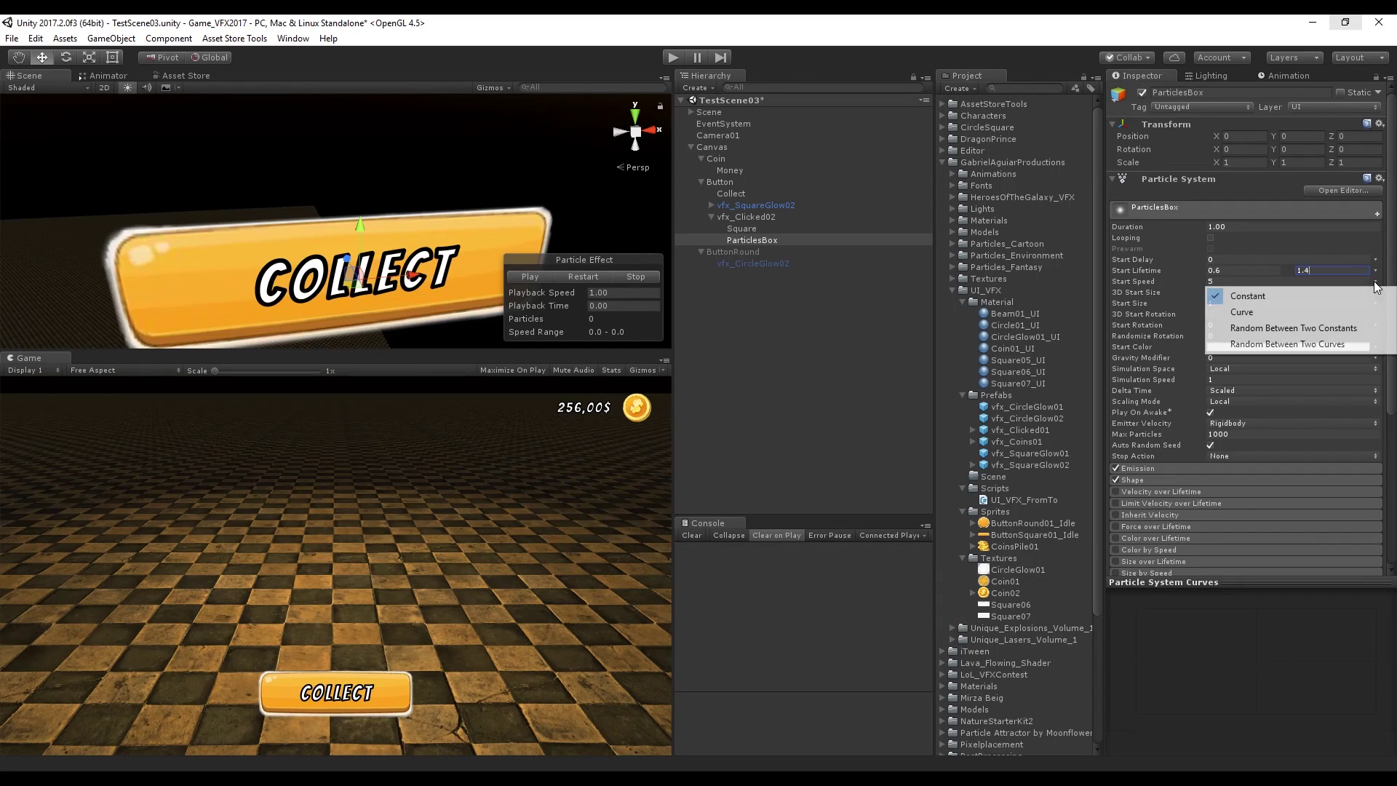
click(1349, 327)
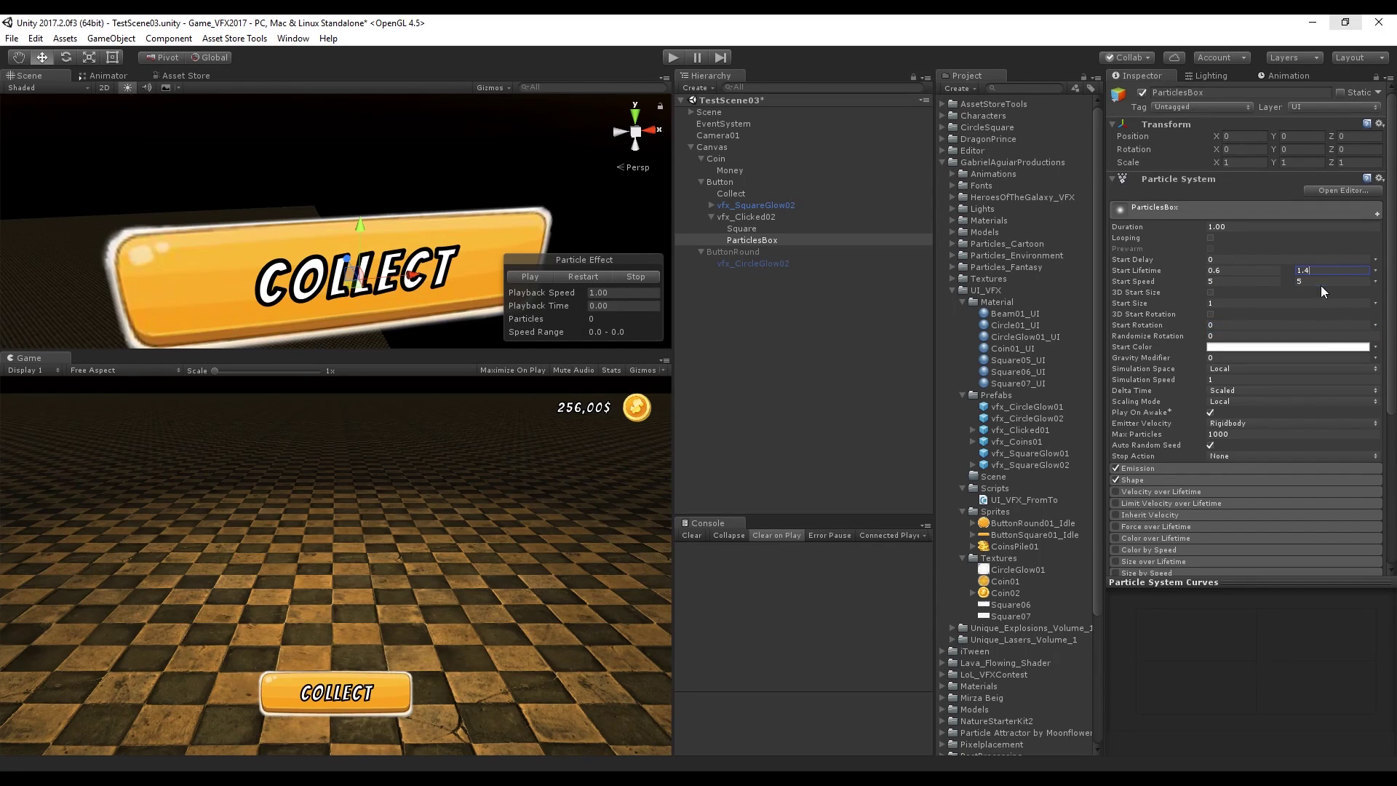
click(1279, 283)
click(1302, 281)
text(25)
click(1375, 304)
click(1324, 349)
click(1251, 304)
text(5)
click(1313, 304)
Randomize ParticlesBox's start rotation between 0 and 360 and set Randomize Rotation to 1
click(1374, 325)
click(1310, 371)
click(1325, 327)
text(360)
key(Tab)
Set ParticlesBox's start color to random between two colors, an orange with hue 36 and a saturated red-orange
click(1374, 347)
click(1281, 391)
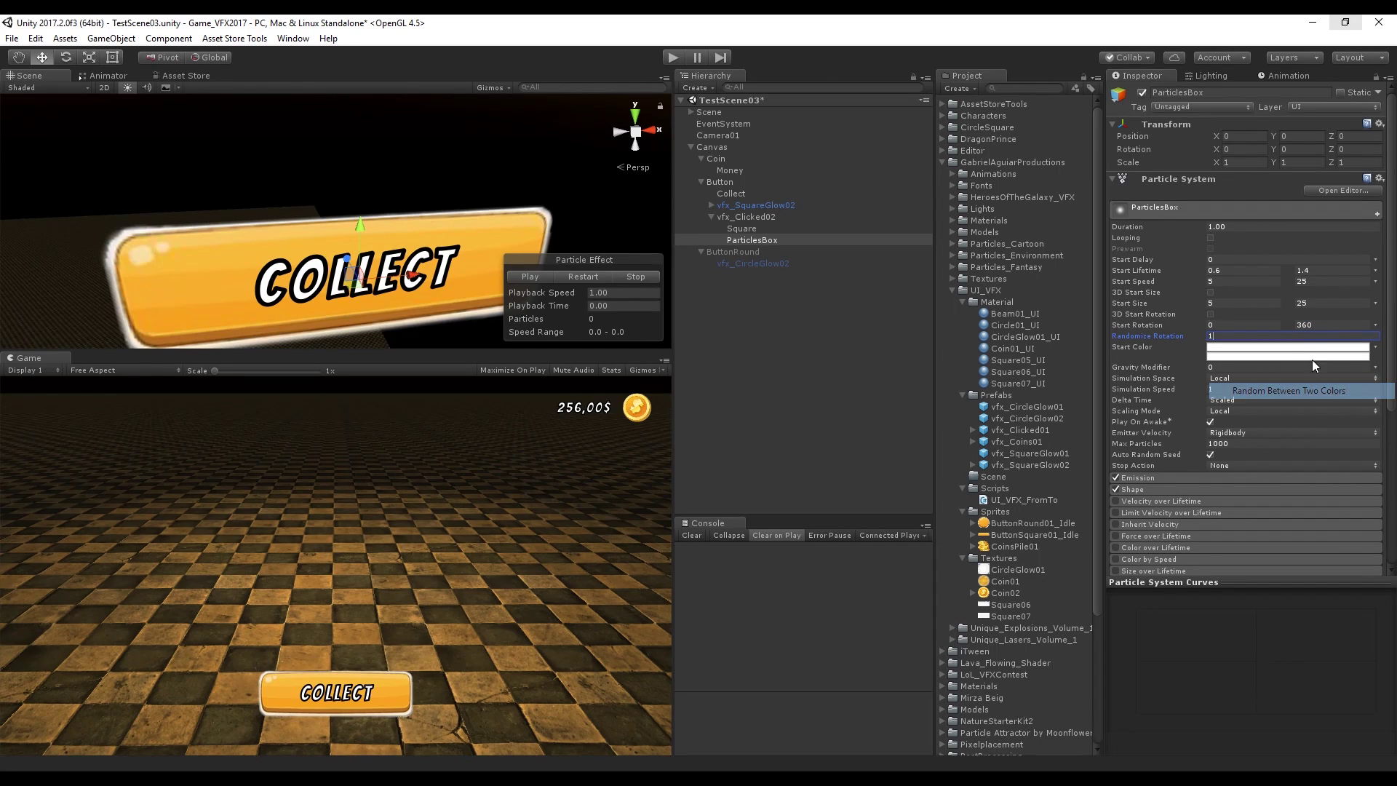
click(1239, 356)
drag(853, 433, 853, 421)
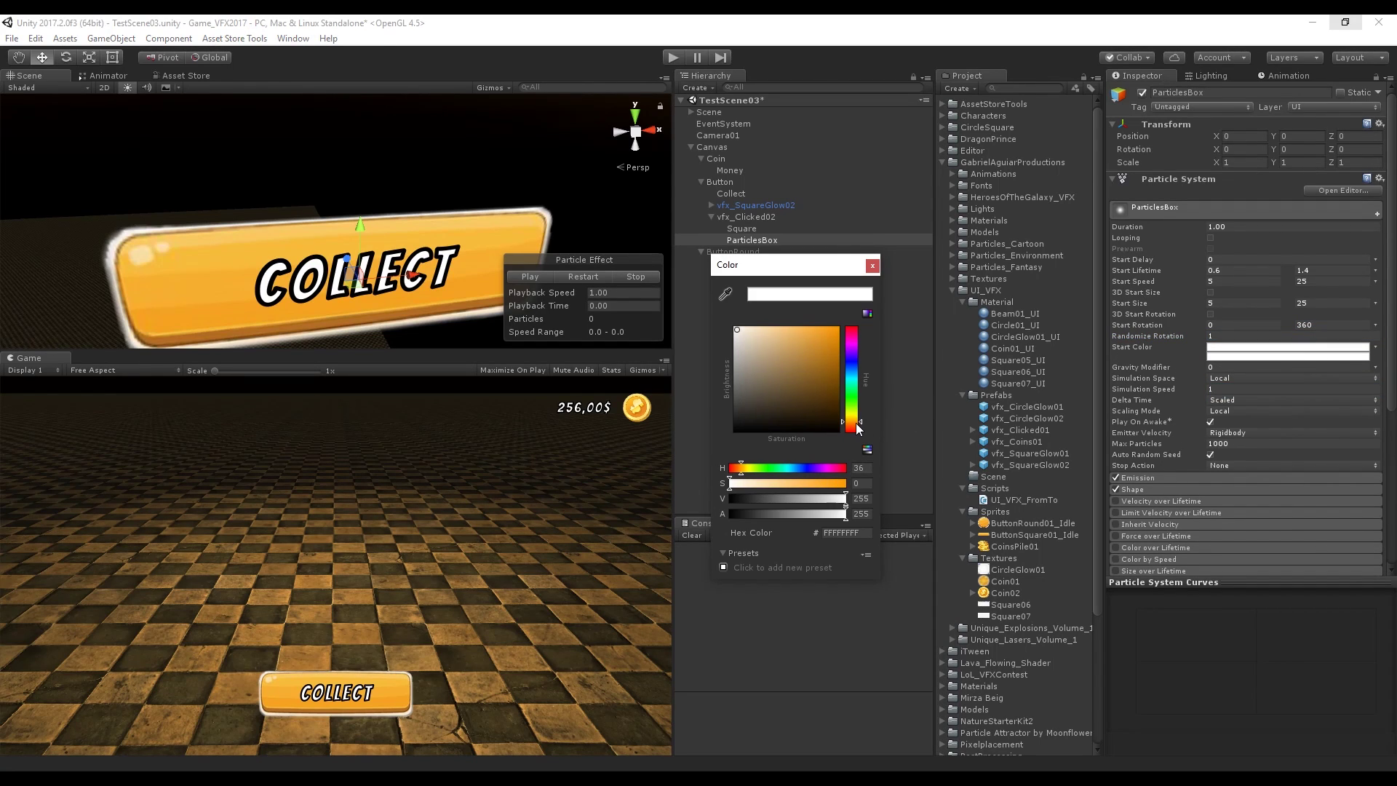
click(822, 326)
click(1215, 357)
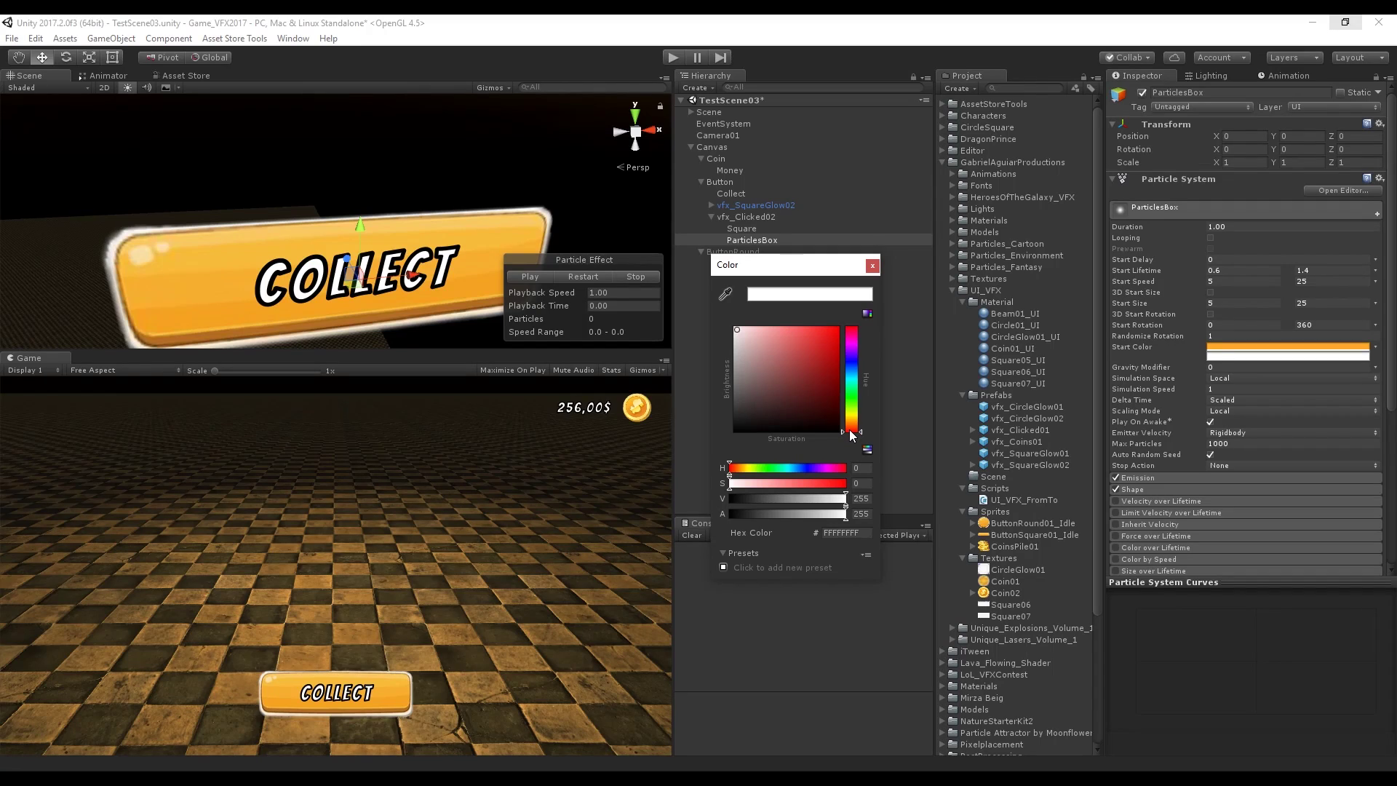
click(851, 428)
click(825, 330)
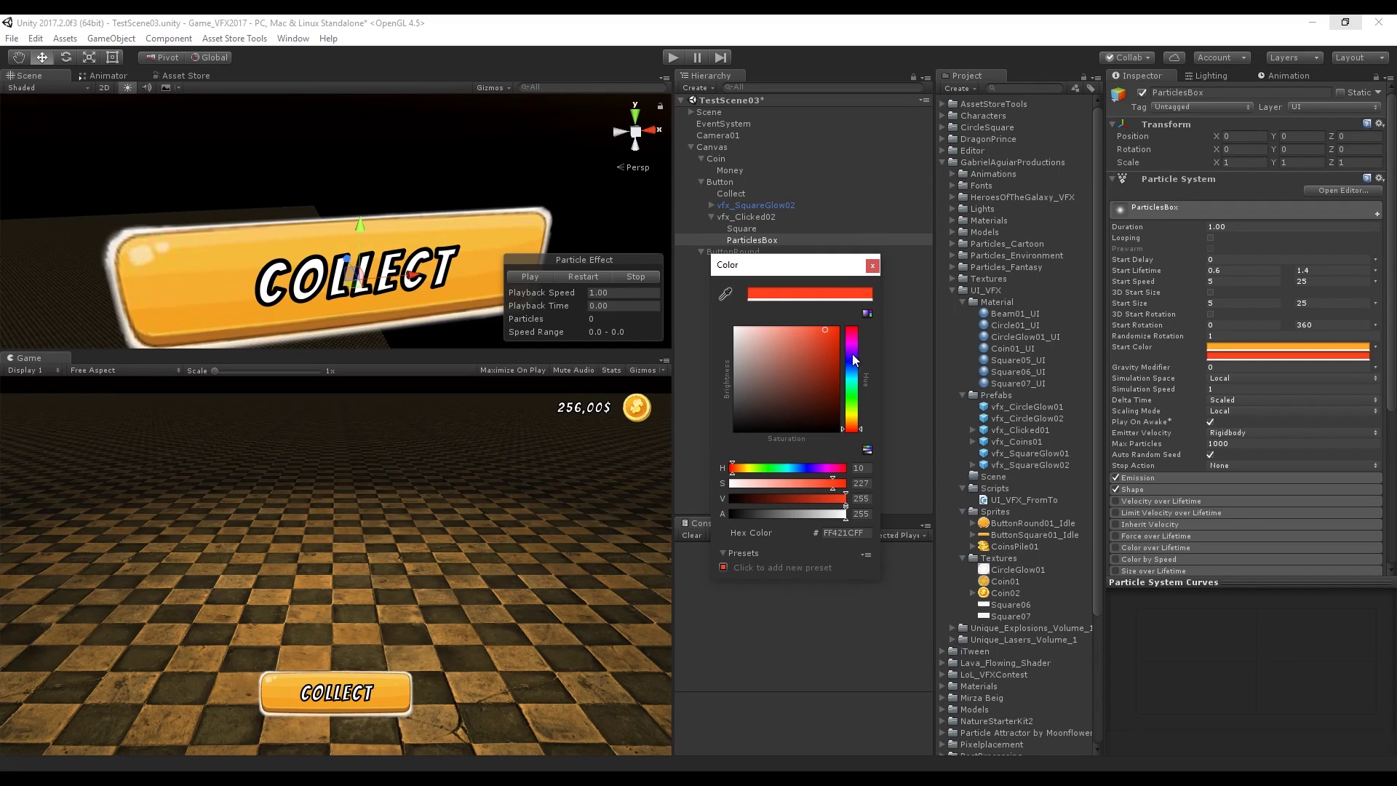
drag(856, 432, 856, 428)
click(872, 265)
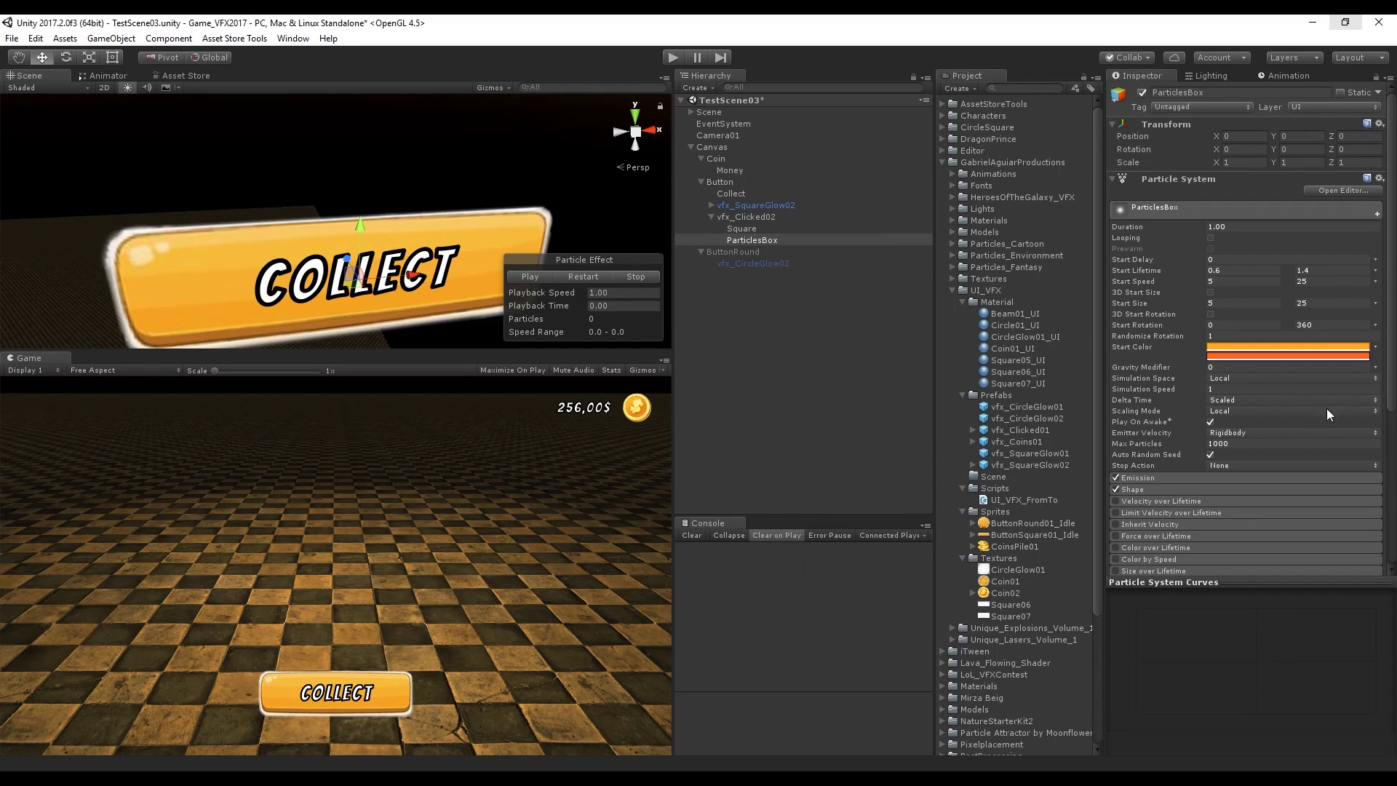
Set the emission rate over time to 0 and add a burst of 30 to 50 particles at time 0
scroll(1295, 437, down, 3)
click(1162, 385)
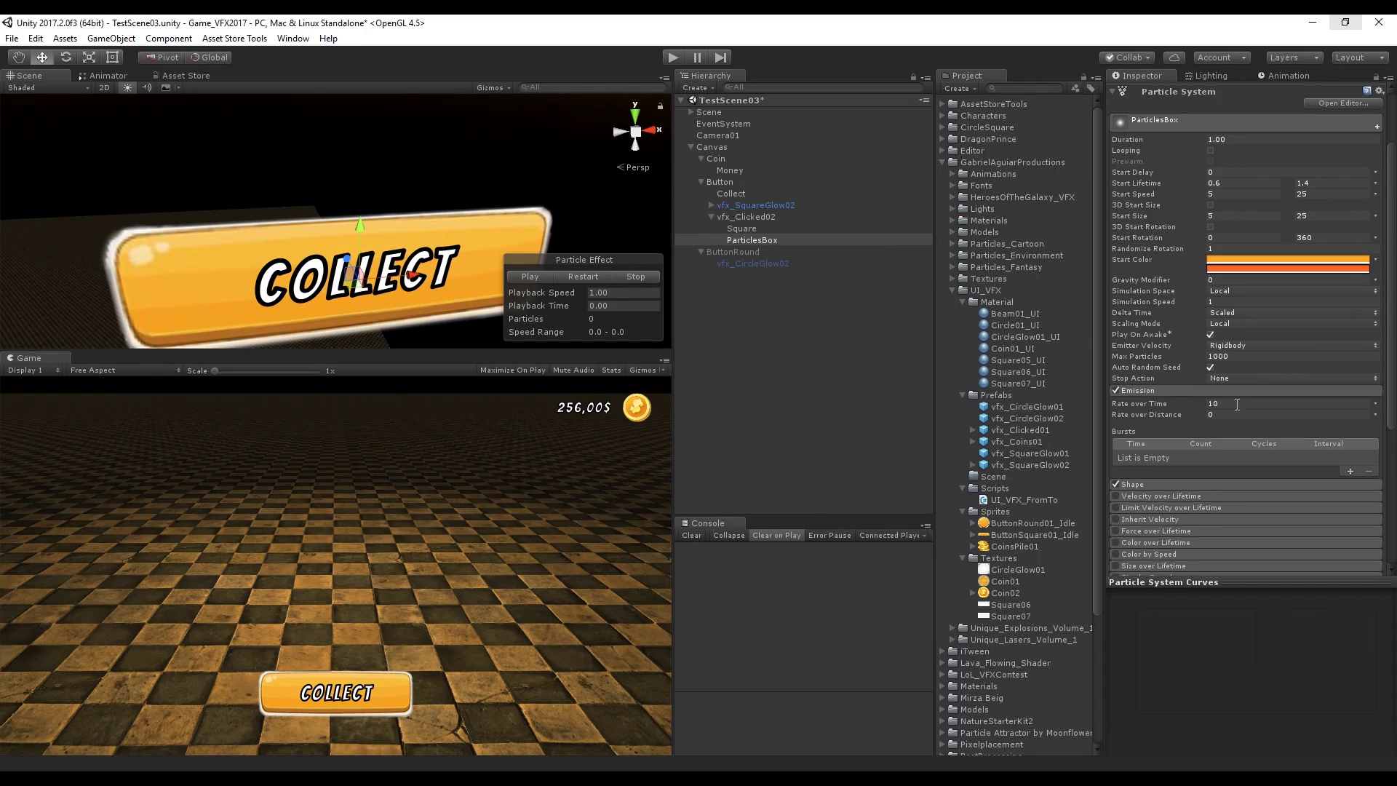
click(1349, 471)
click(1232, 456)
click(1247, 497)
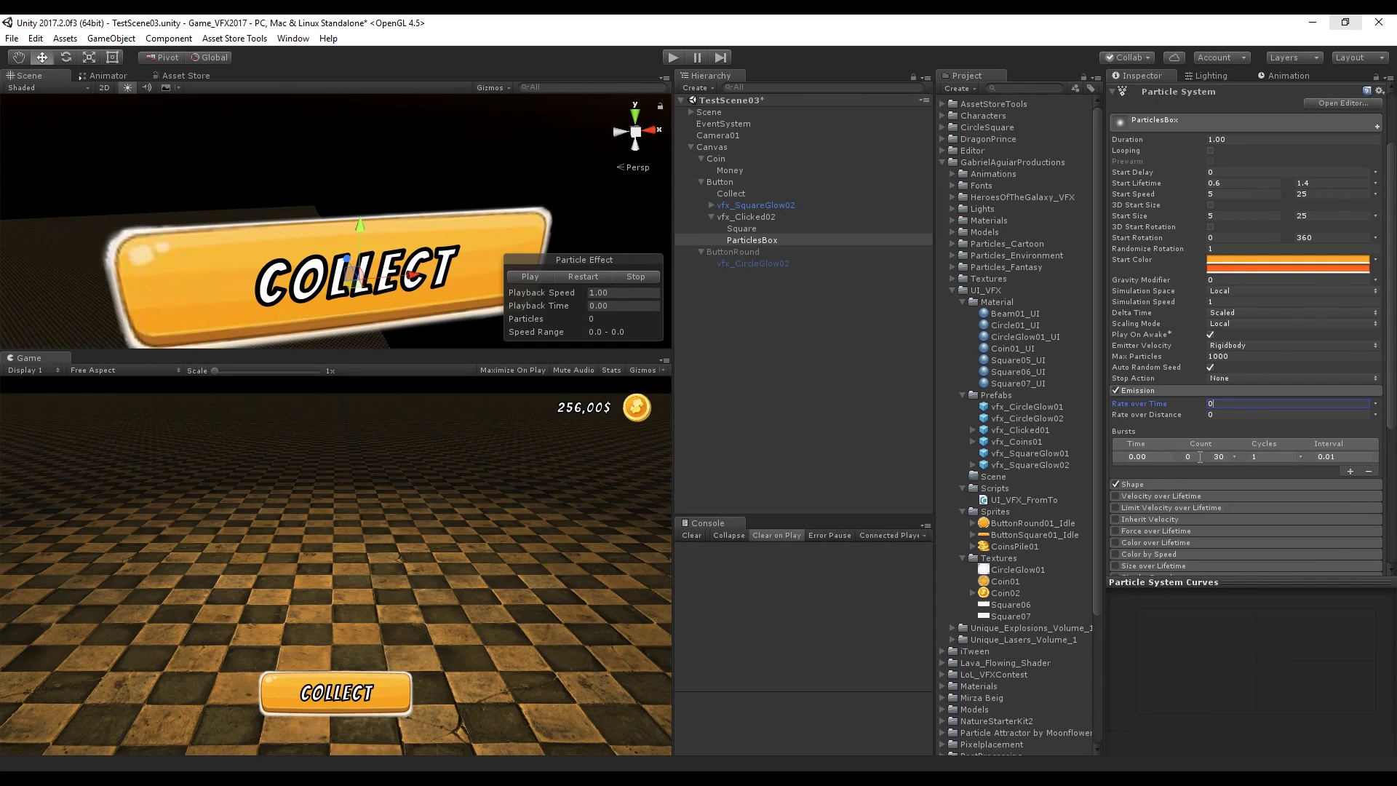
click(1199, 456)
text(3)
click(1222, 456)
text(5)
Emit the particles from the edges of a 220 by 70 by 1 box, with start speed between -5 and -25
click(1155, 484)
scroll(1155, 484, down, 1)
click(1228, 453)
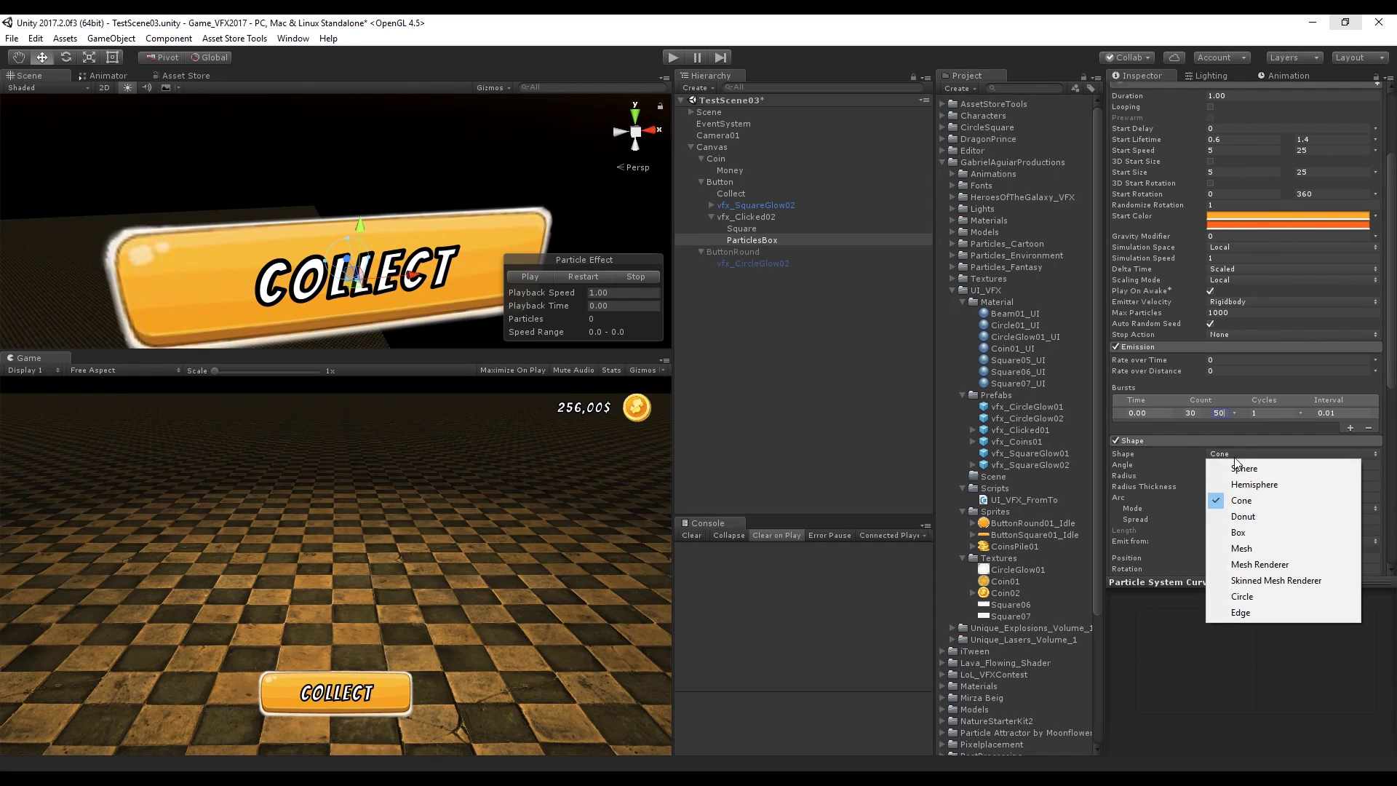
click(1251, 530)
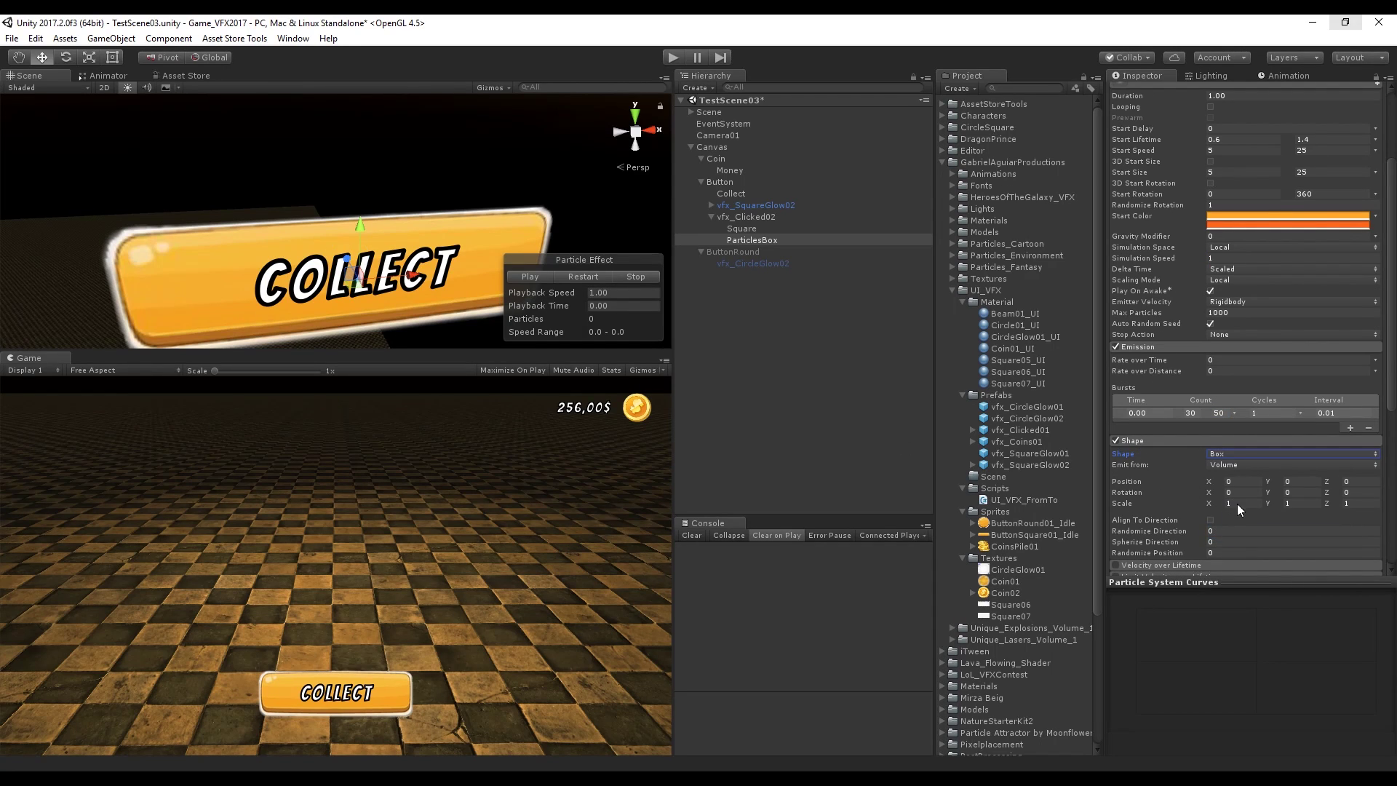
scroll(1237, 503, down, 2)
click(1252, 376)
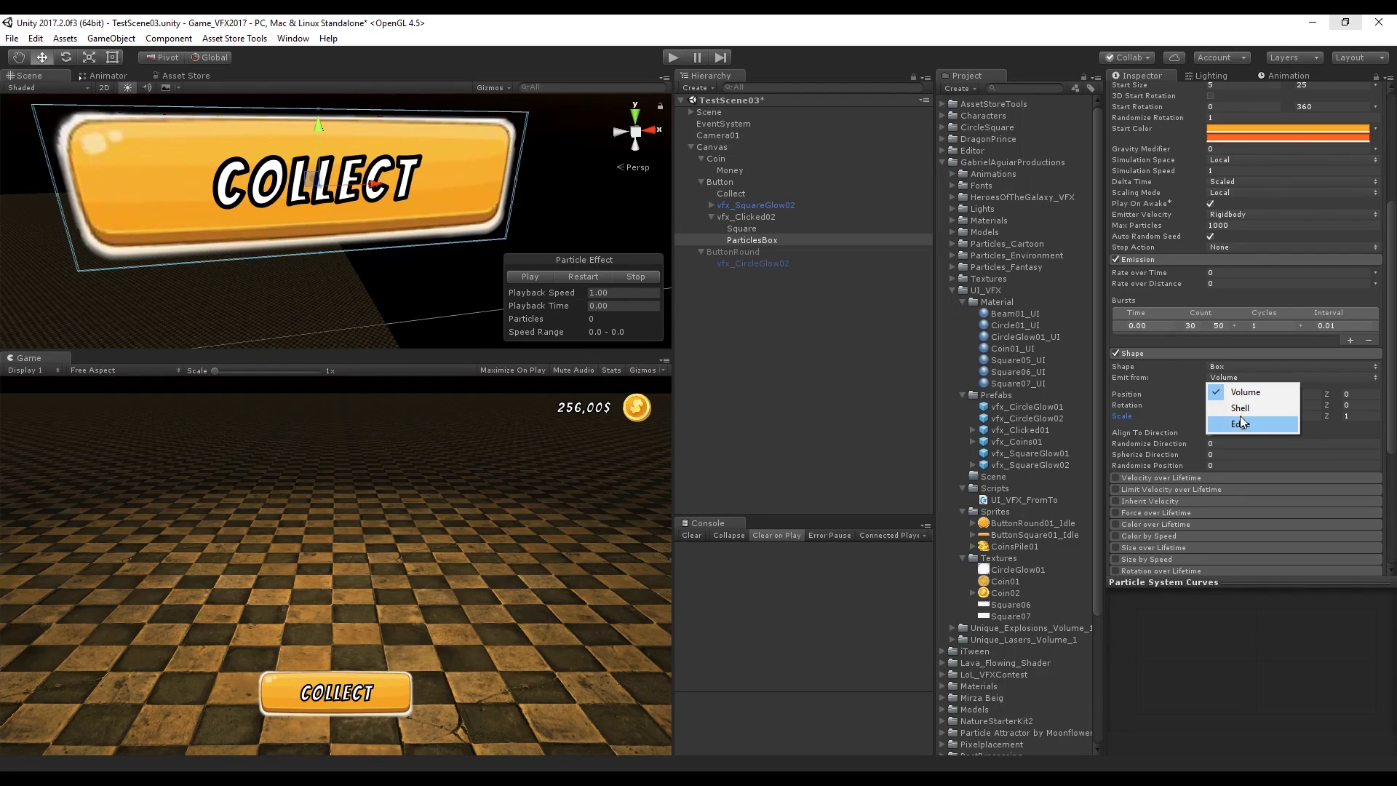
click(1241, 422)
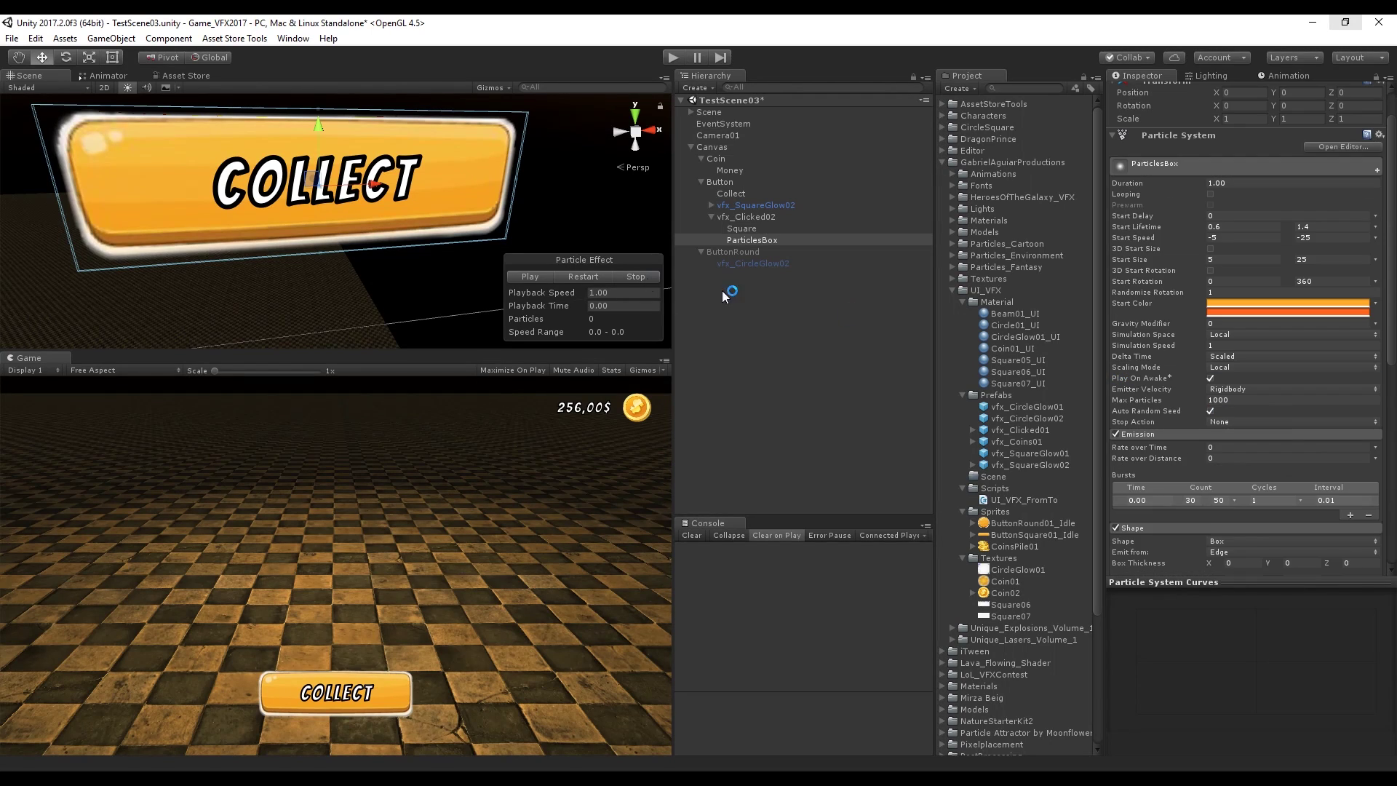
Add a UIParticleSystem component to ParticlesBox with the Beam01_UI material and the renderer disabled, and replay the effect
scroll(1282, 456, down, 9)
click(1199, 555)
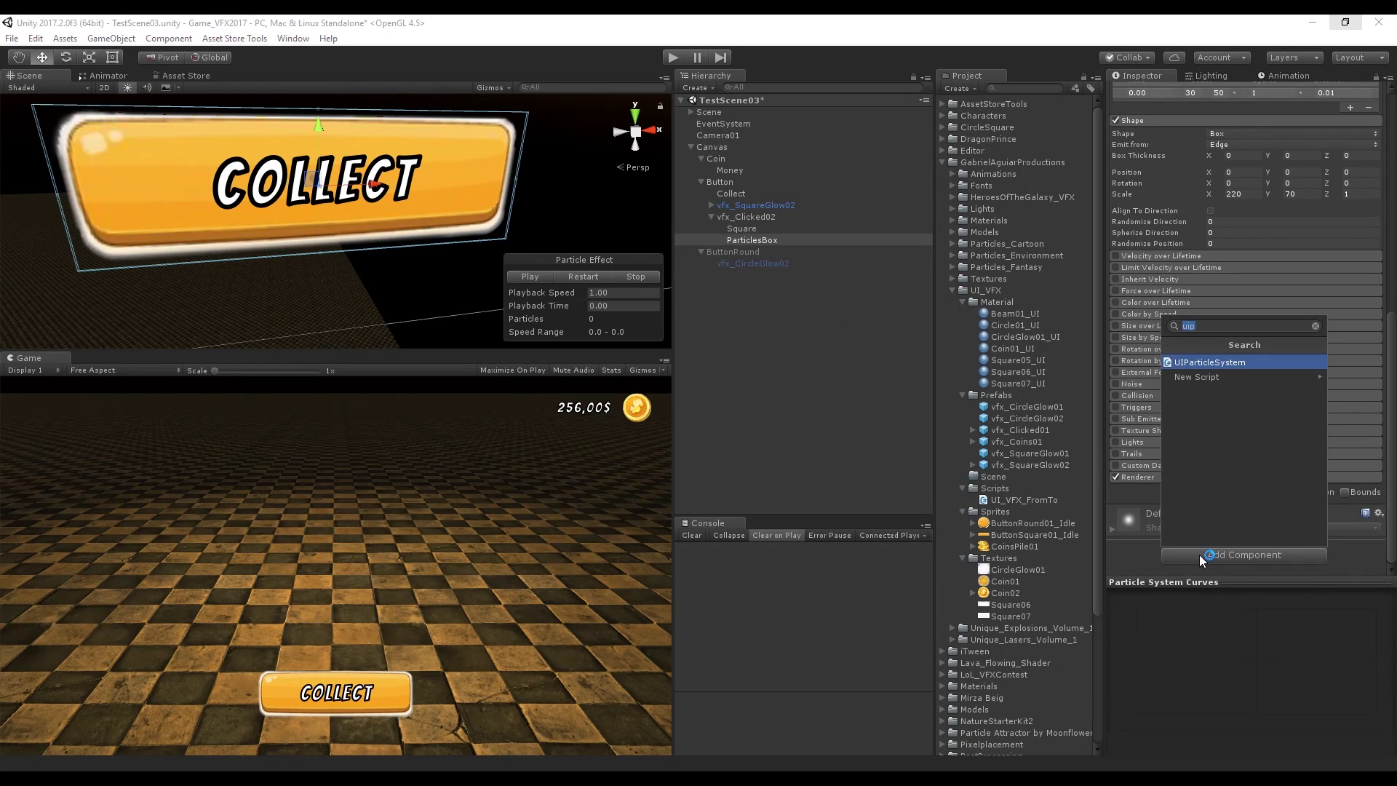
click(1215, 362)
scroll(1151, 398, down, 4)
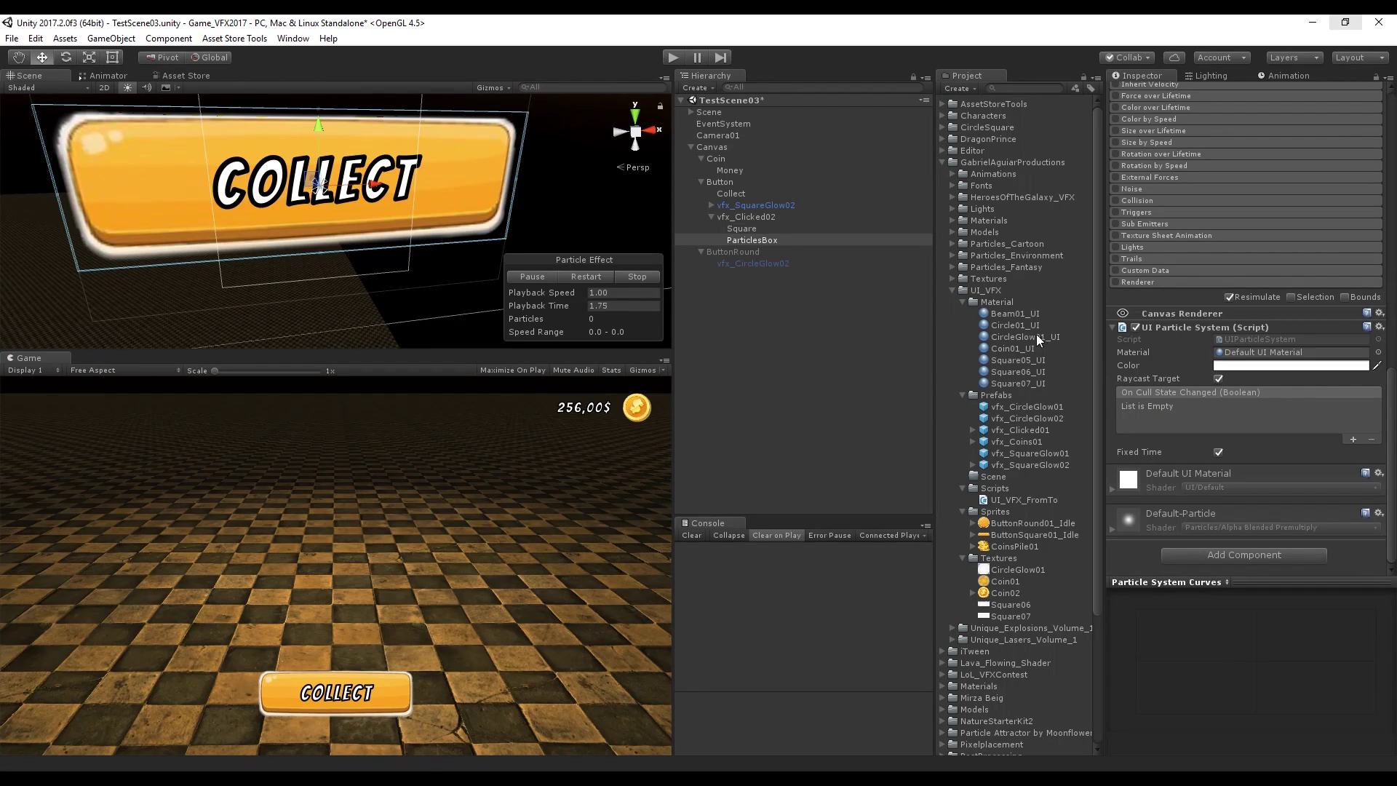
drag(1015, 313, 1281, 353)
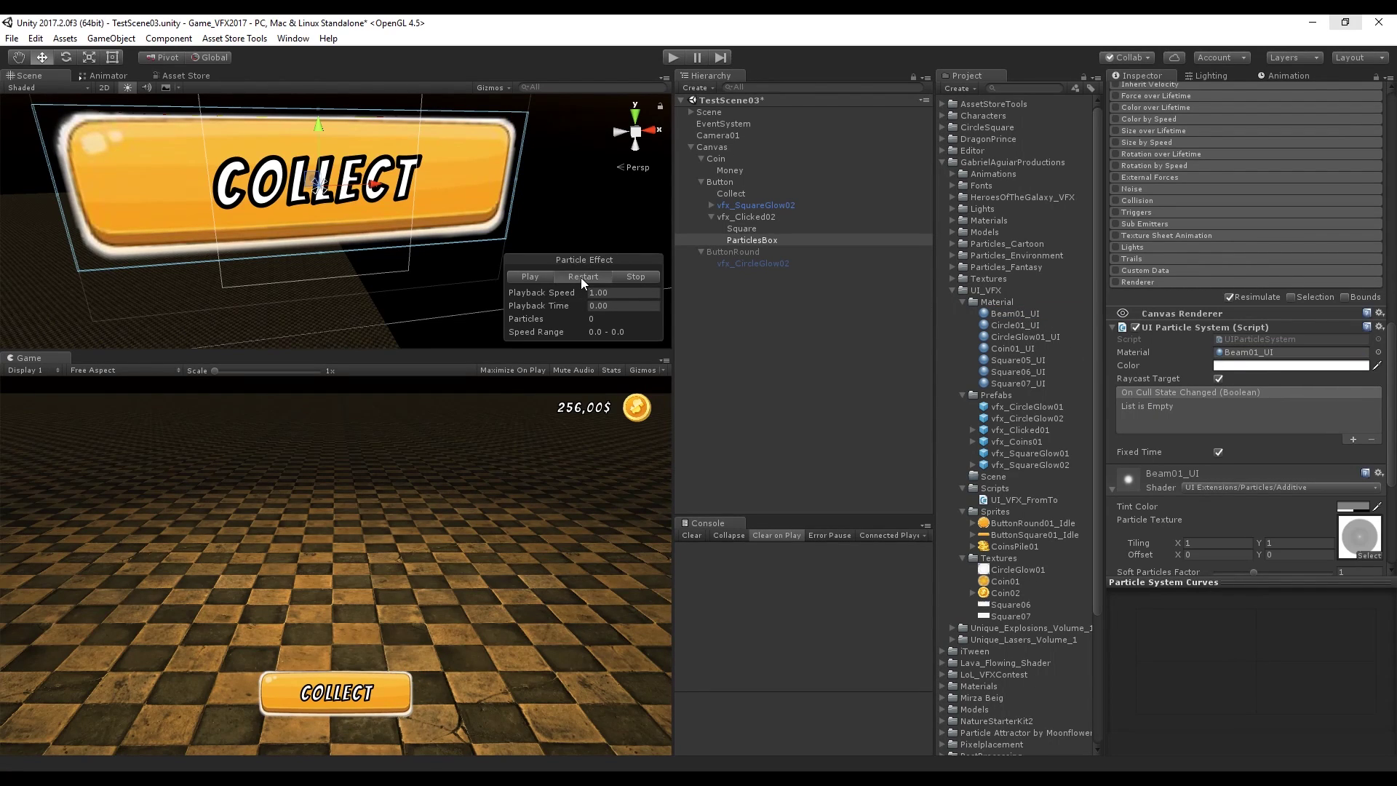
click(581, 277)
click(591, 277)
Enable Velocity over Lifetime with random X and Y velocities between -20 and 20, and replay the effect
scroll(1140, 338, up, 10)
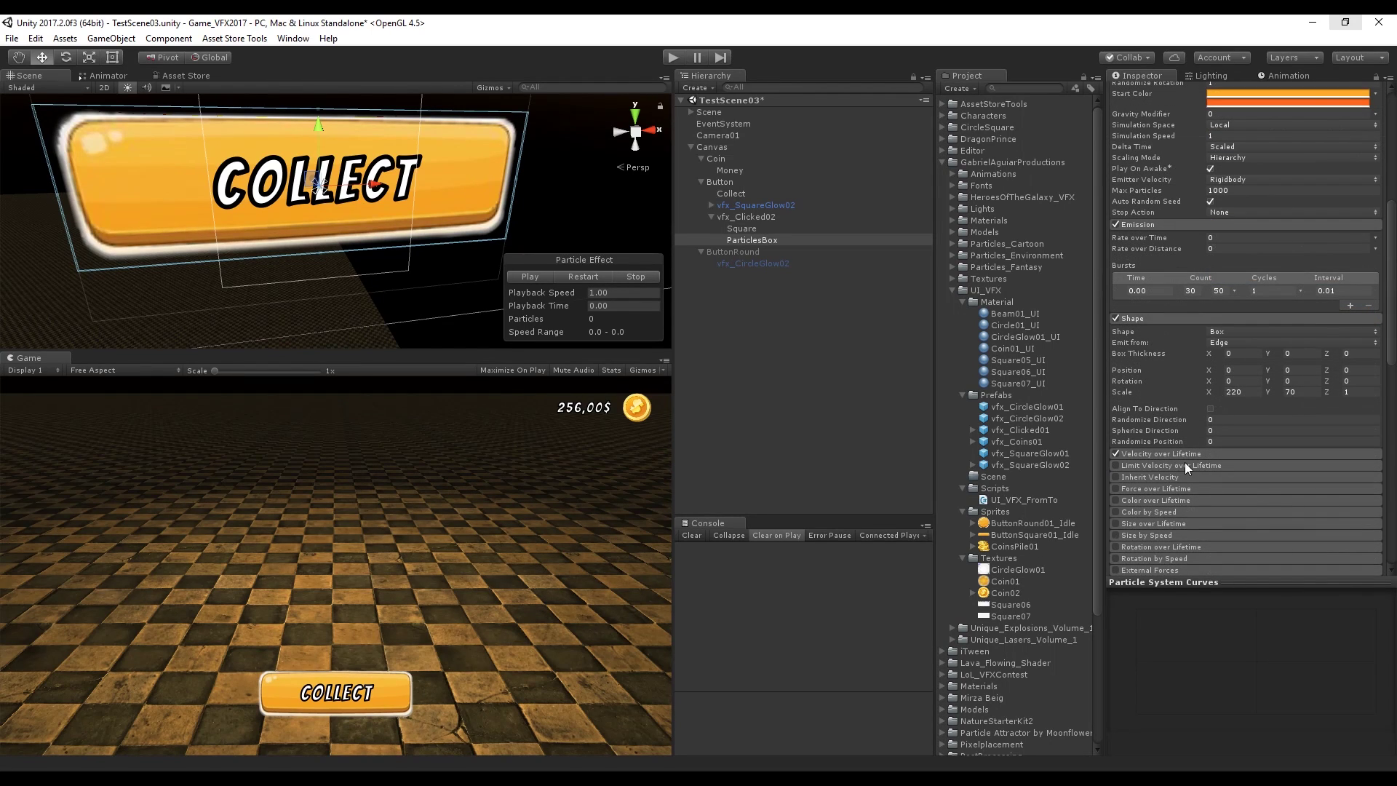
click(1191, 452)
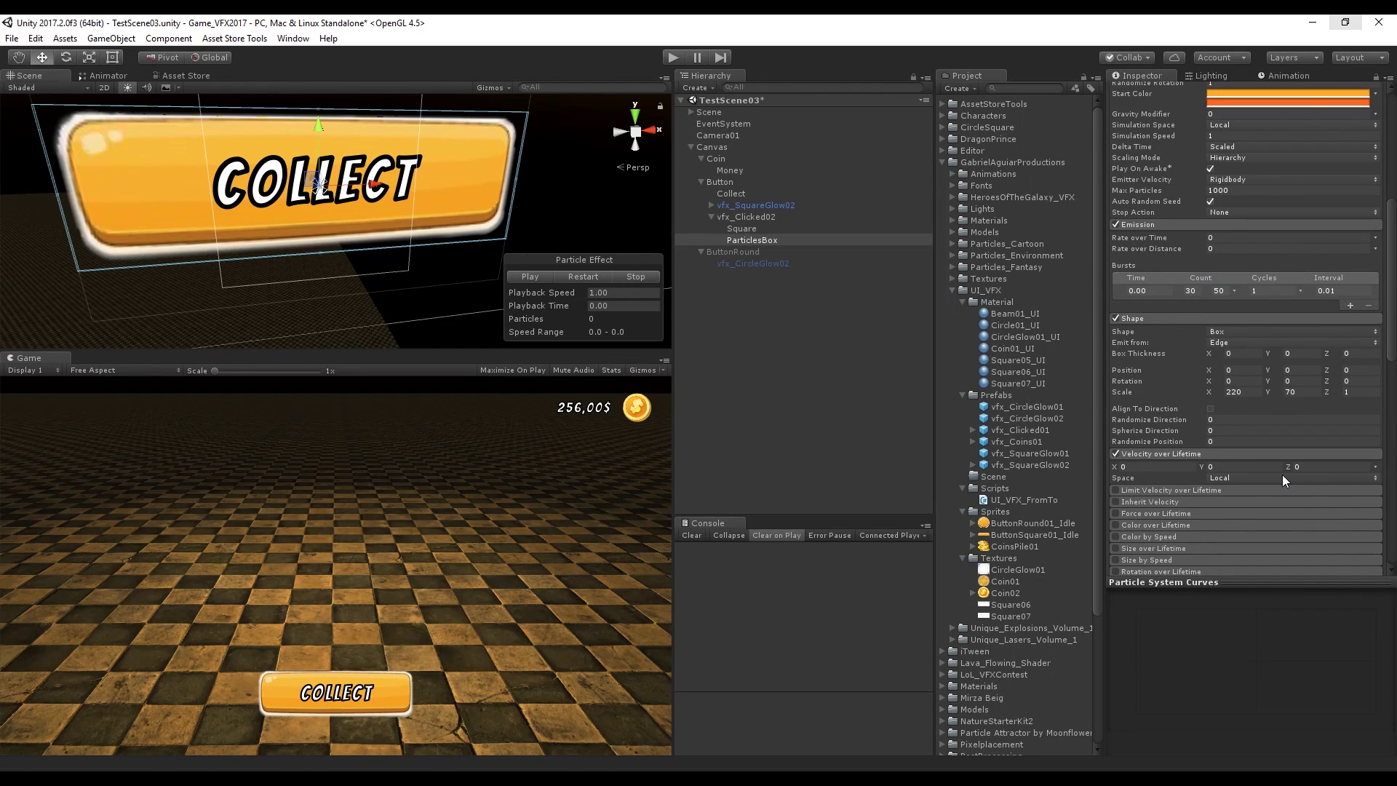
click(1375, 466)
click(1321, 513)
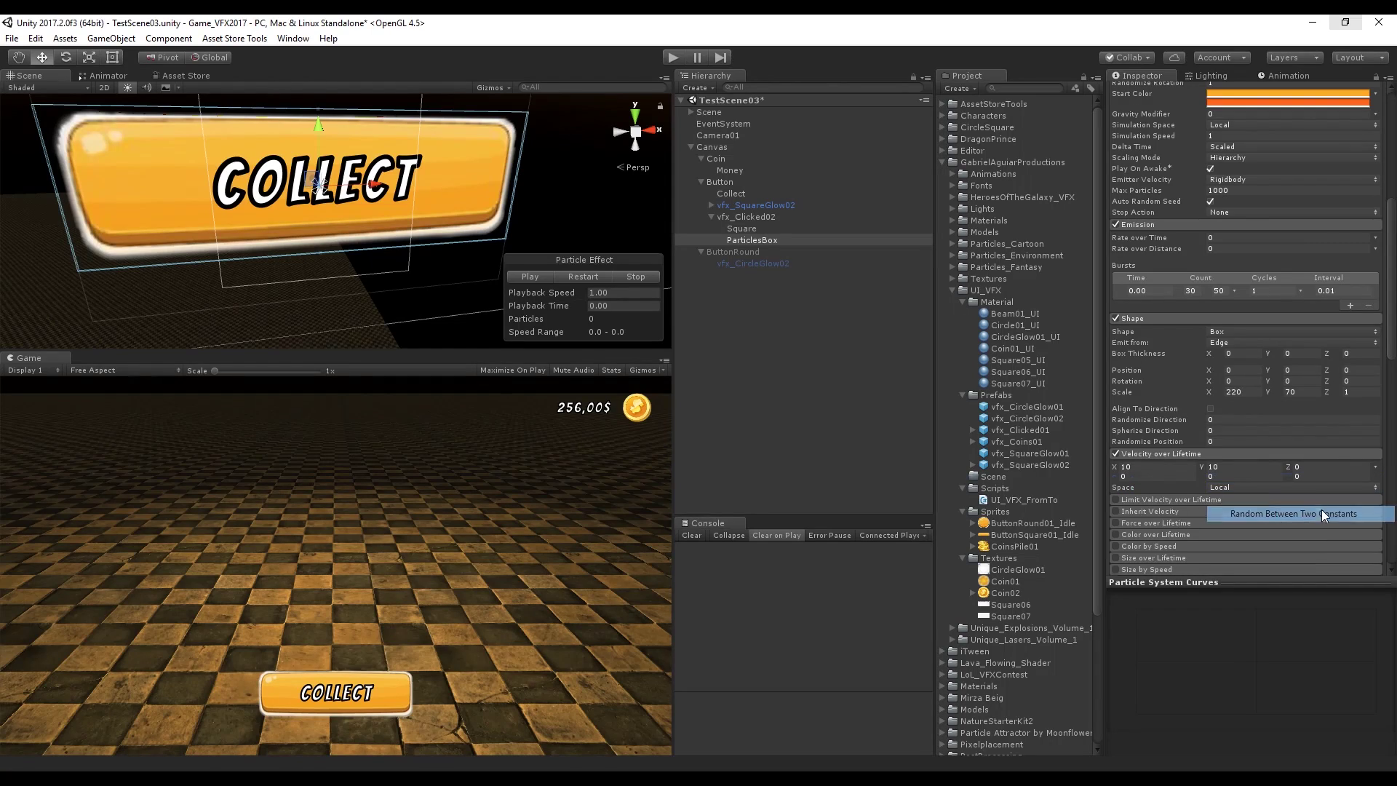
click(1174, 477)
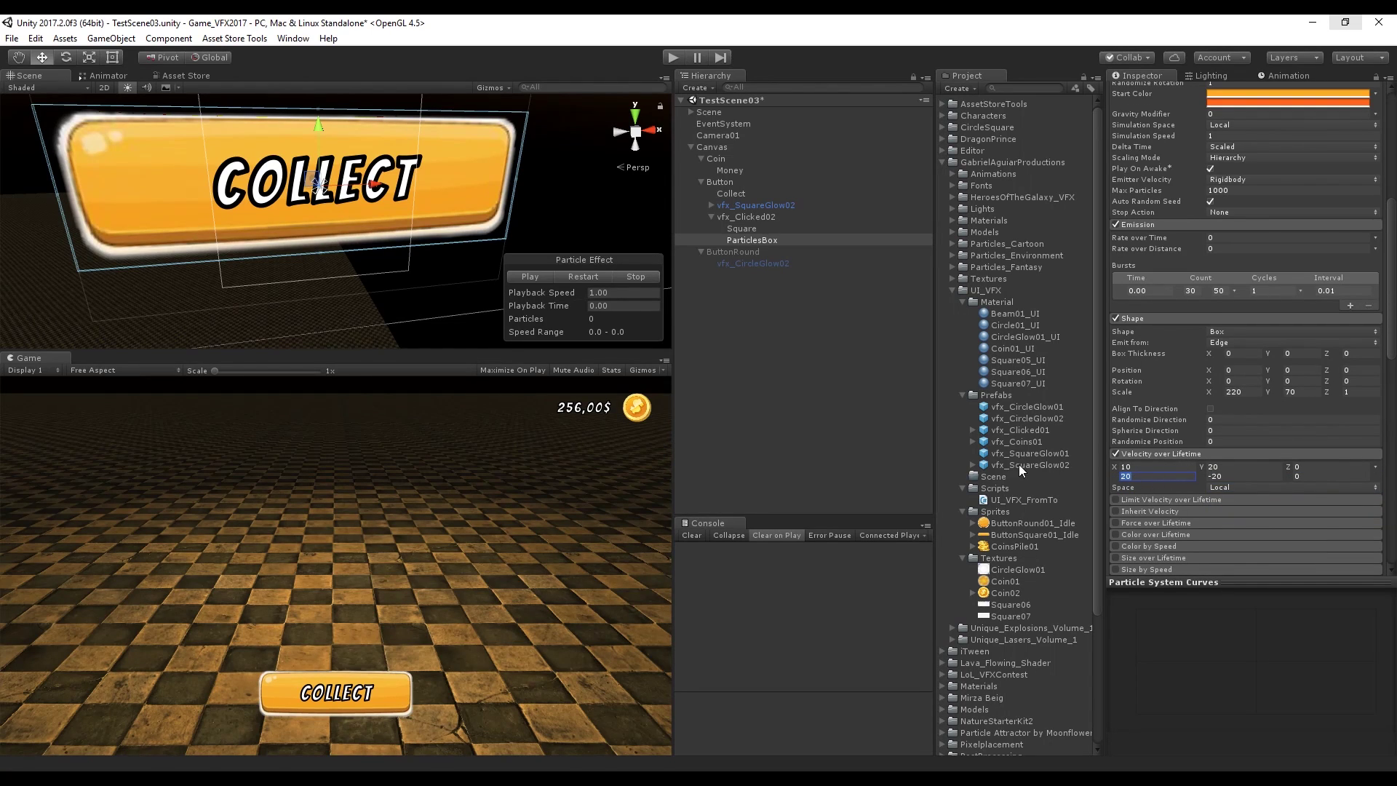
text(-20)
click(1172, 466)
text(20)
click(600, 280)
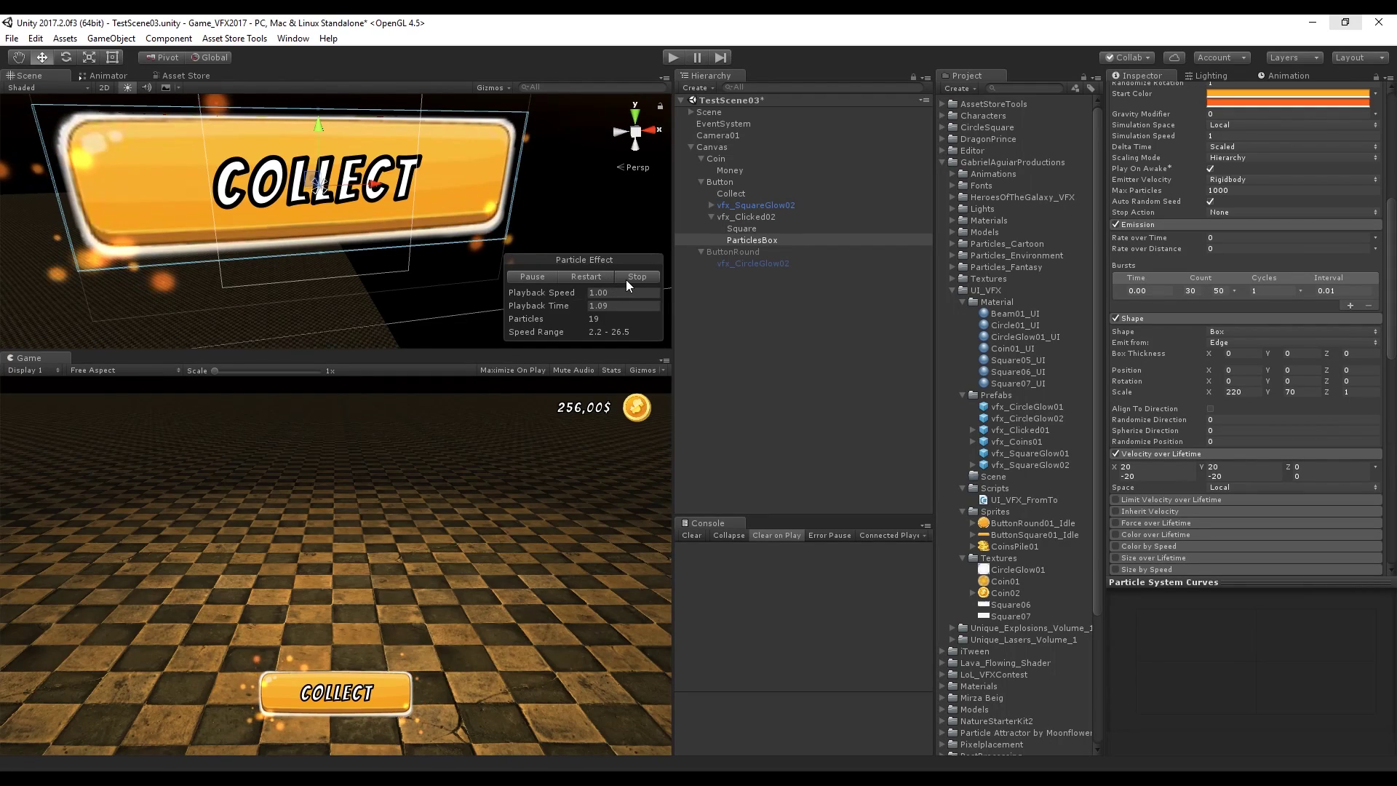
Make the particles fade to transparent with Color over Lifetime and shrink to zero with a descending Size over Lifetime curve
scroll(1121, 406, down, 5)
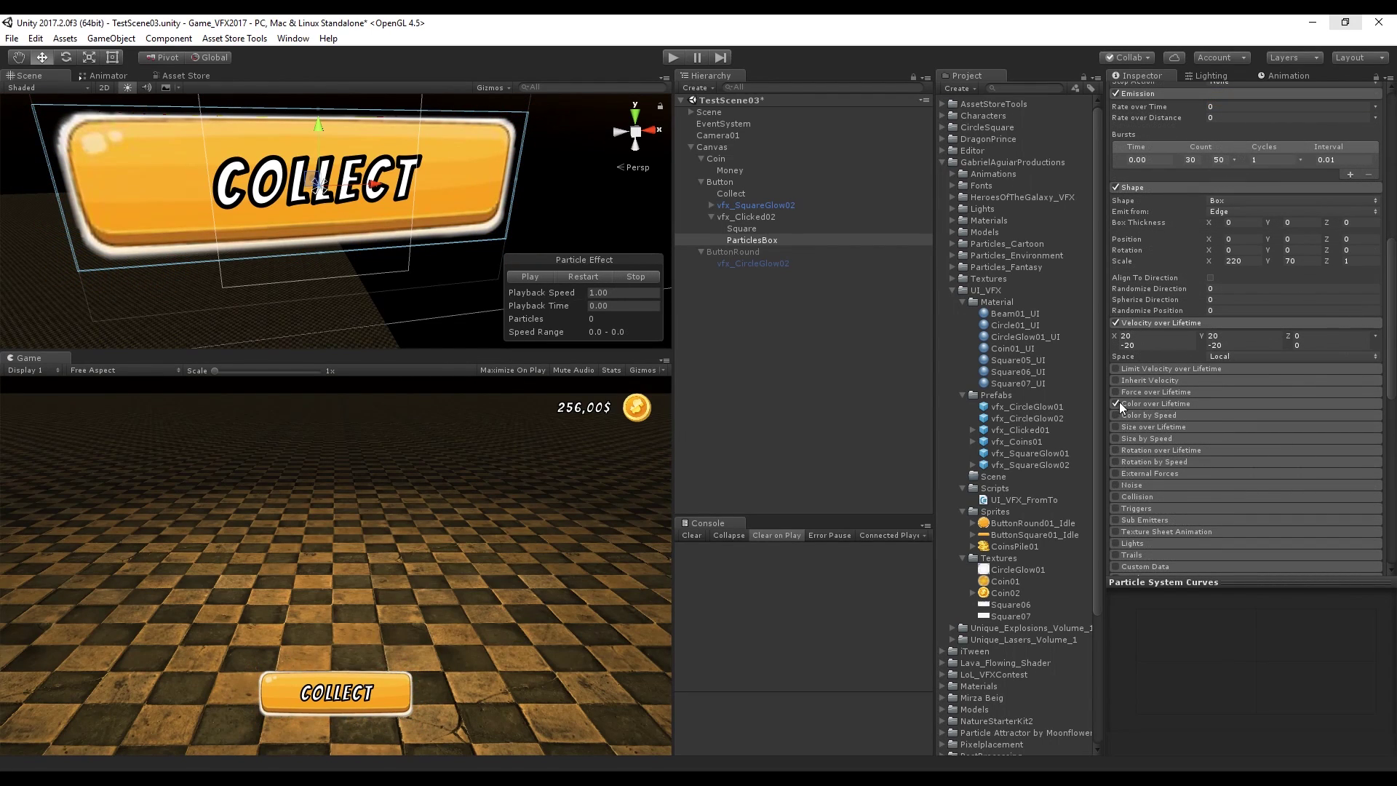
click(1115, 403)
click(1216, 416)
click(1056, 247)
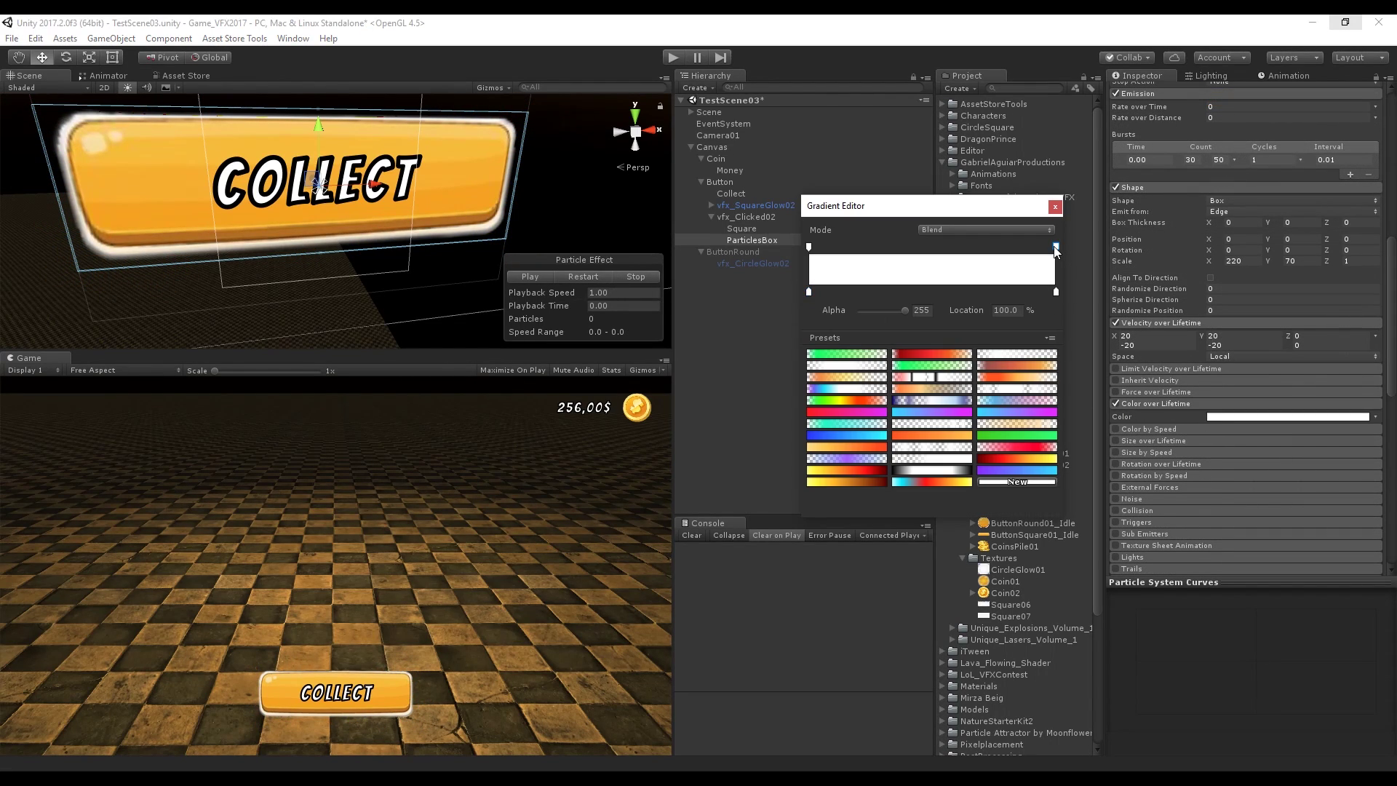
drag(902, 312, 855, 312)
click(1055, 206)
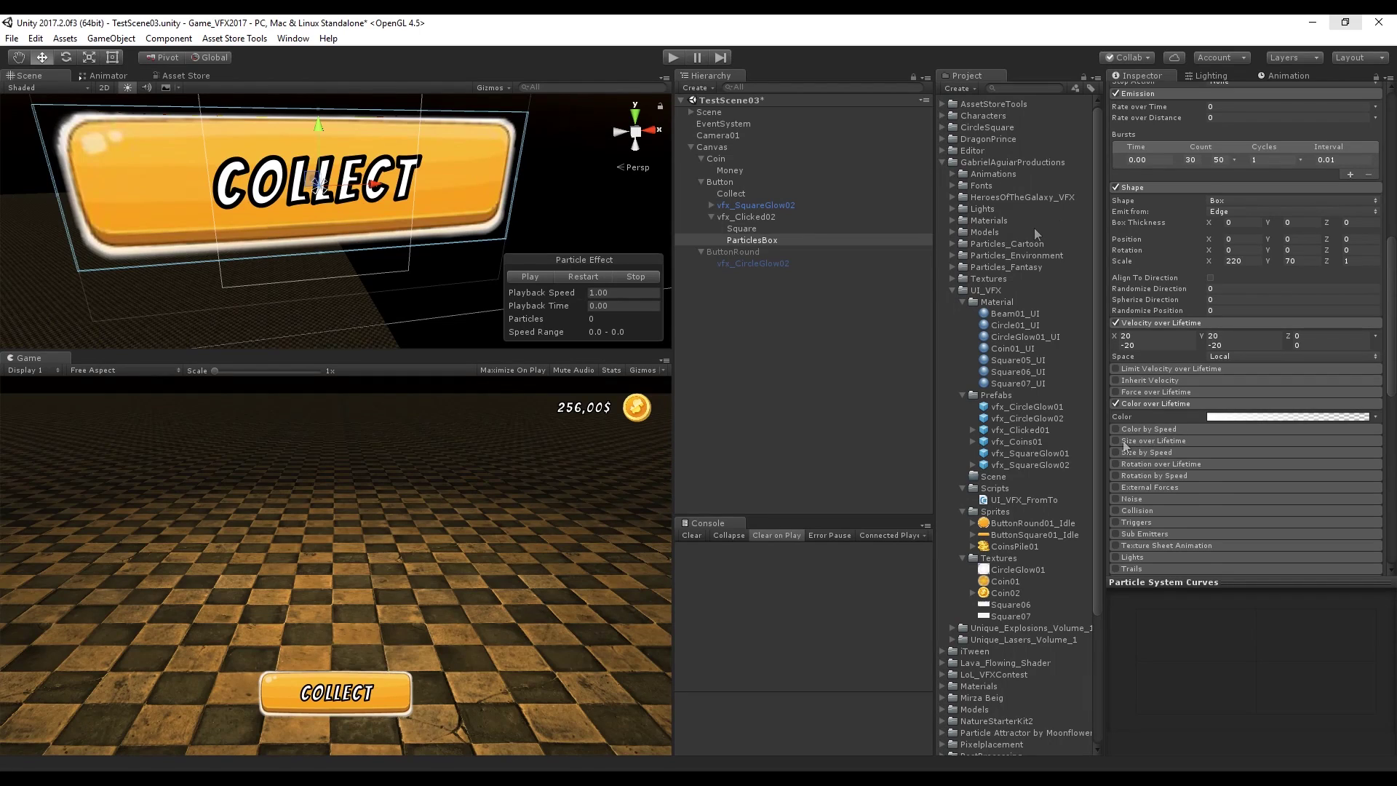
click(1116, 440)
click(1262, 464)
Preview Square and ParticlesBox together, and save vfx_Clicked02 as a prefab in the Prefabs folder
ctrl+click(742, 228)
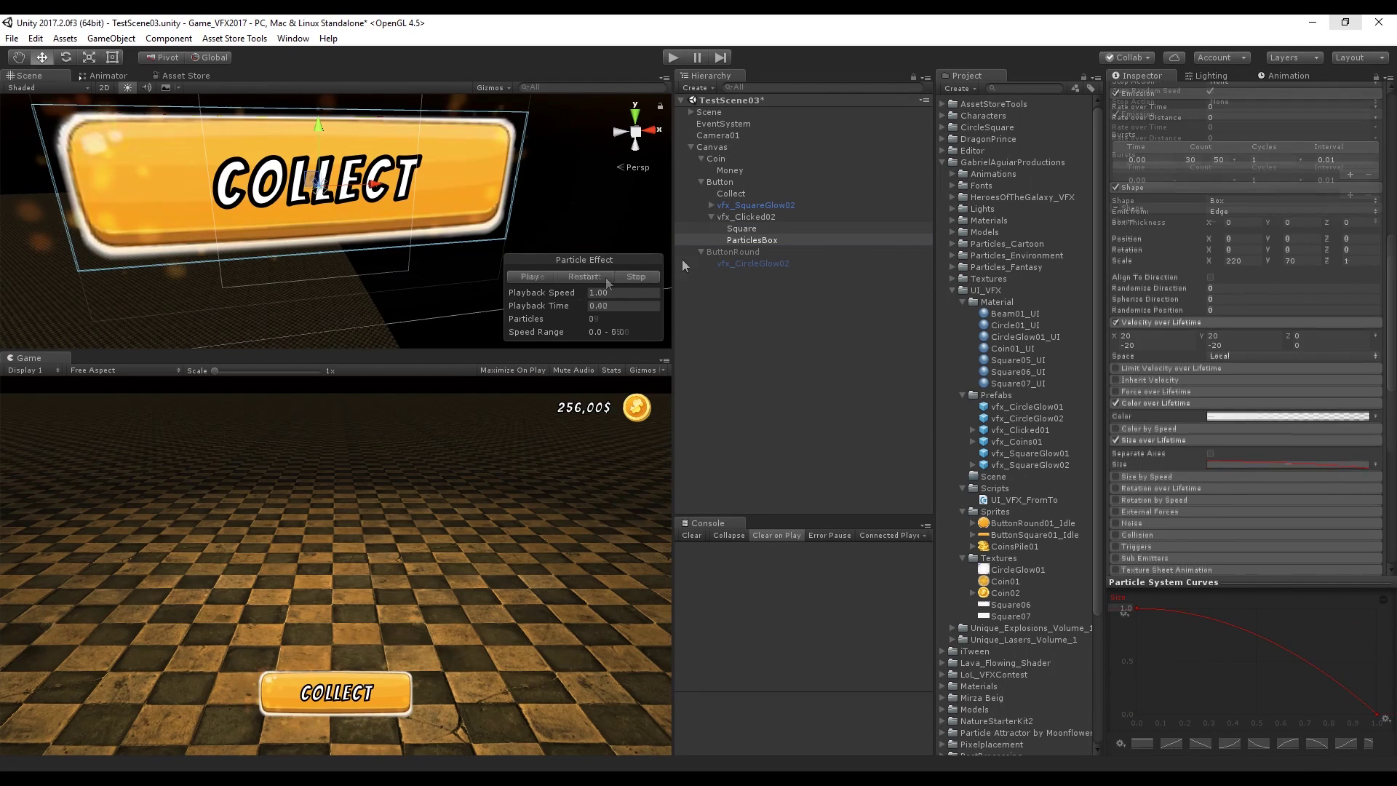
click(592, 278)
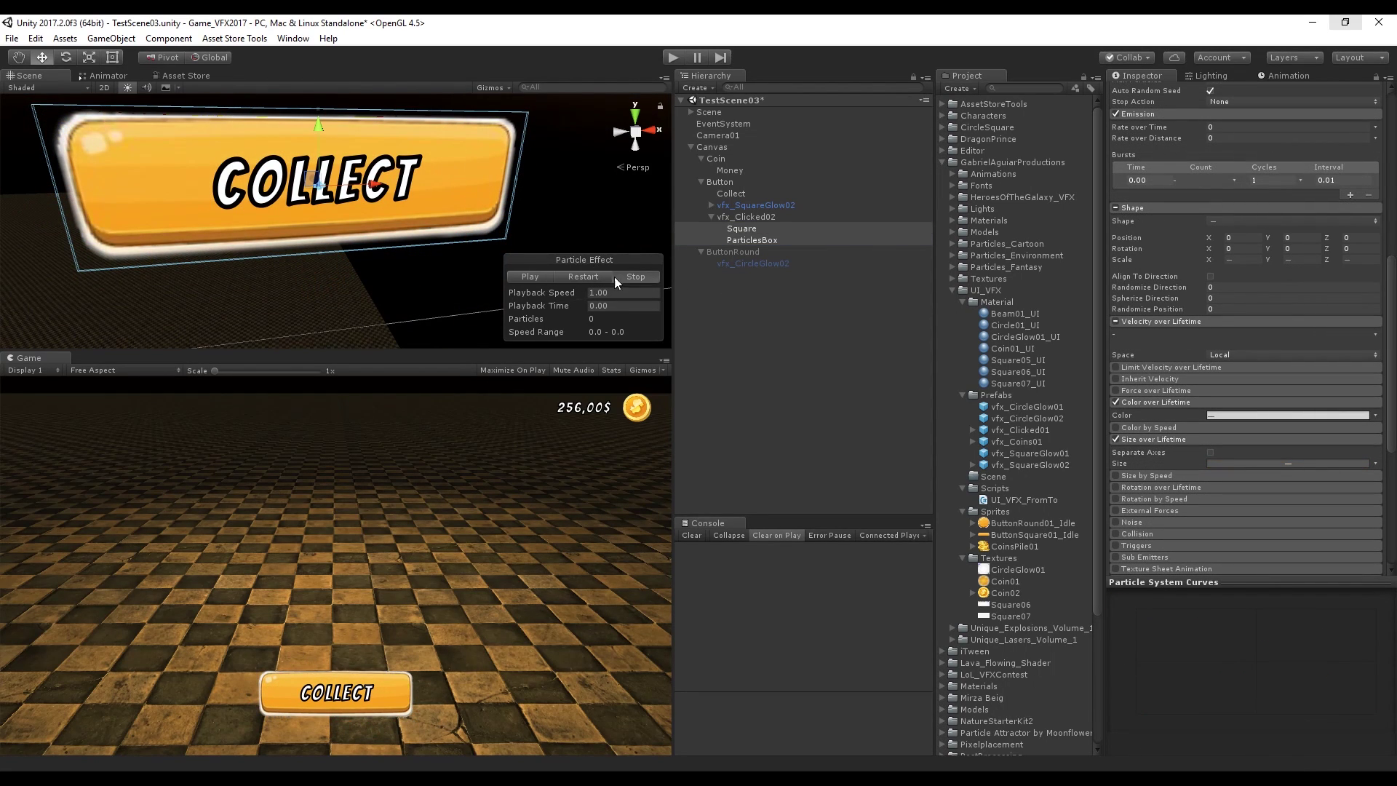
click(579, 275)
click(749, 291)
drag(758, 218, 1023, 394)
Duplicate SquareGlow from vfx_SquareGlow02, move the copy into vfx_Clicked02, and name it SquareGlow
click(717, 205)
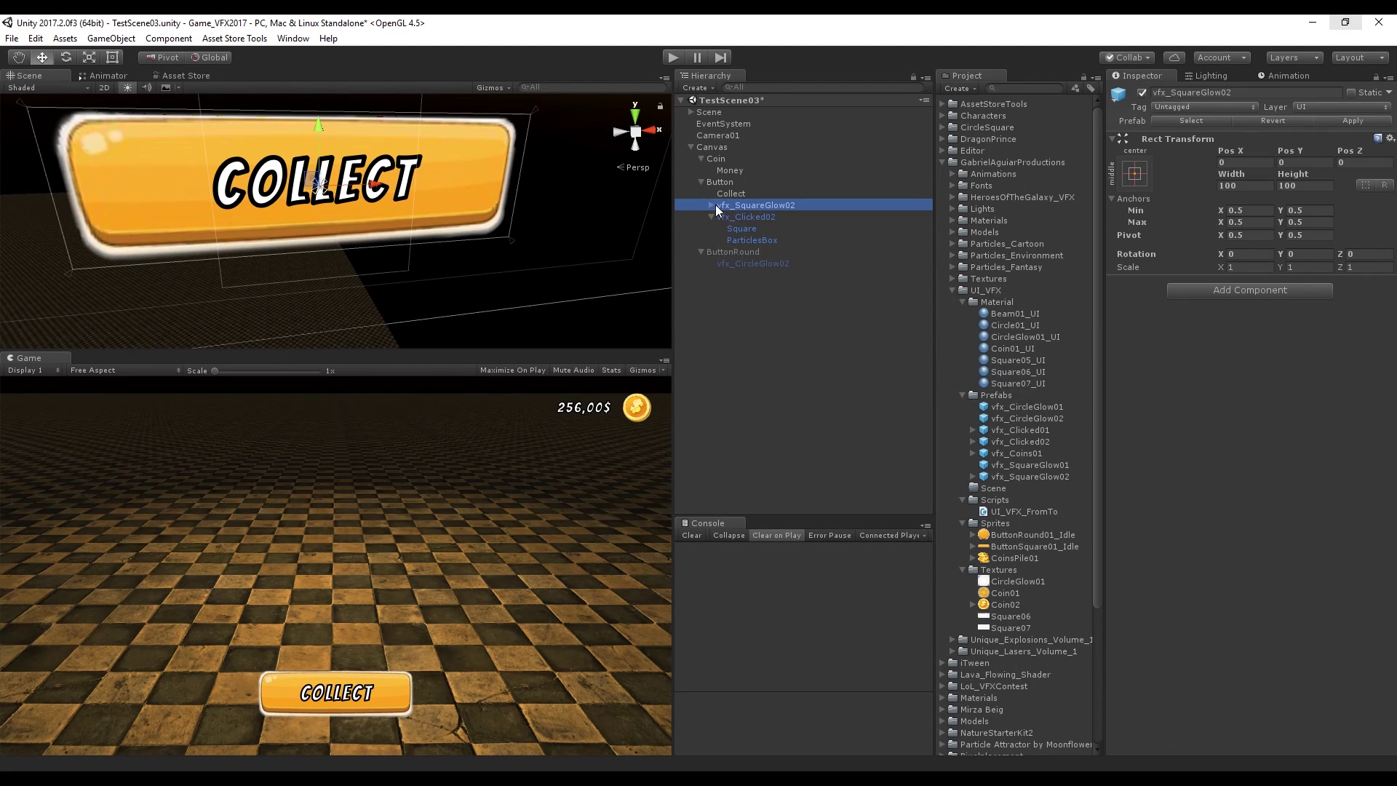
click(712, 205)
click(739, 213)
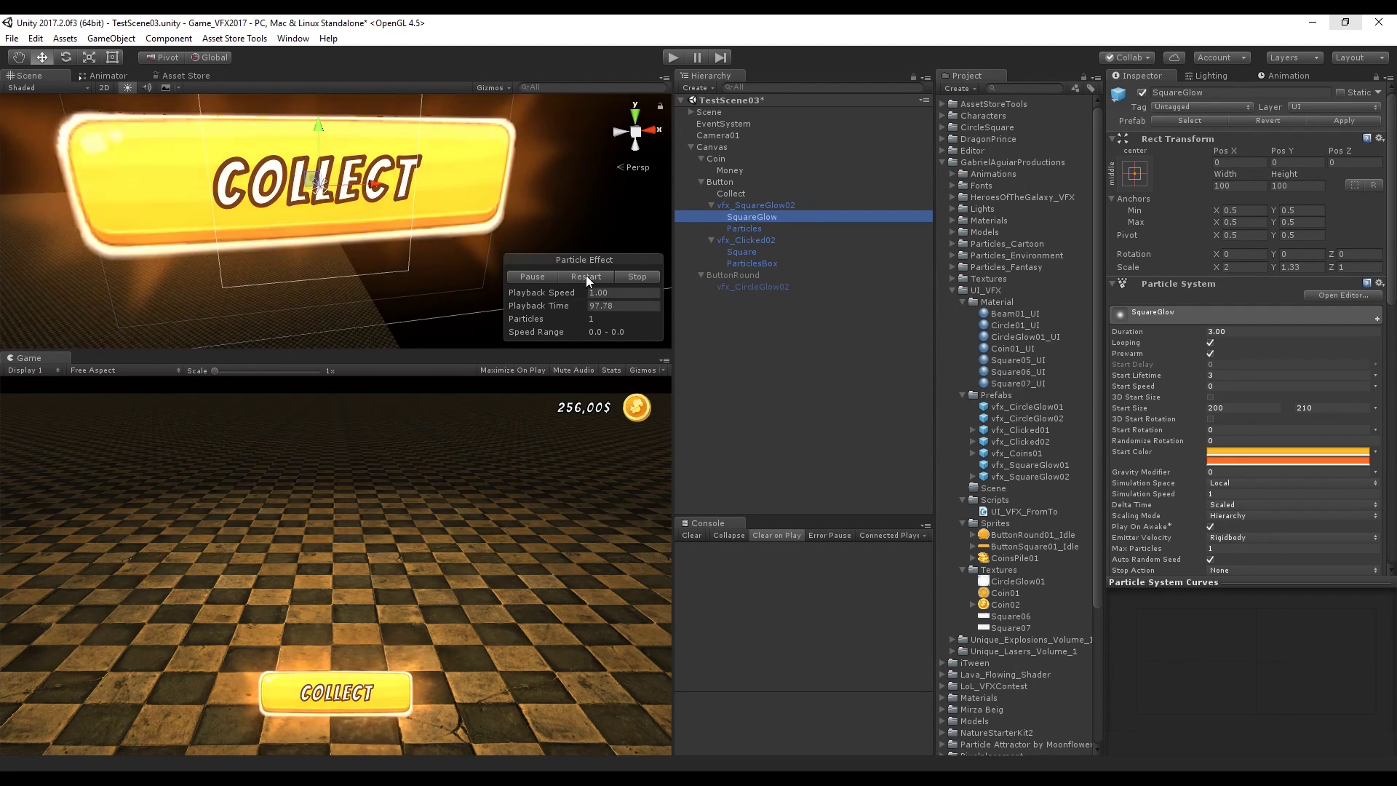
click(635, 276)
click(739, 208)
click(753, 217)
key(ctrl+d)
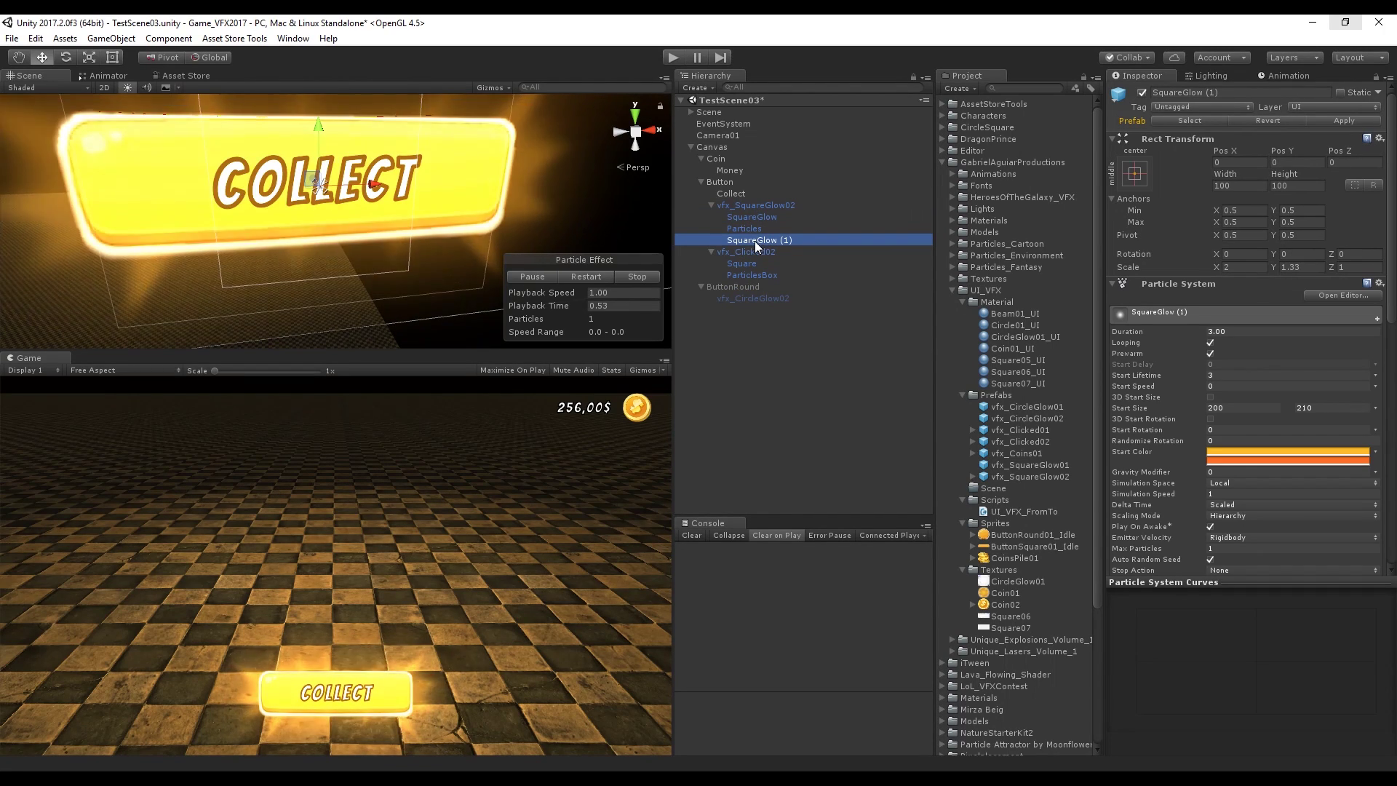
drag(753, 241, 752, 250)
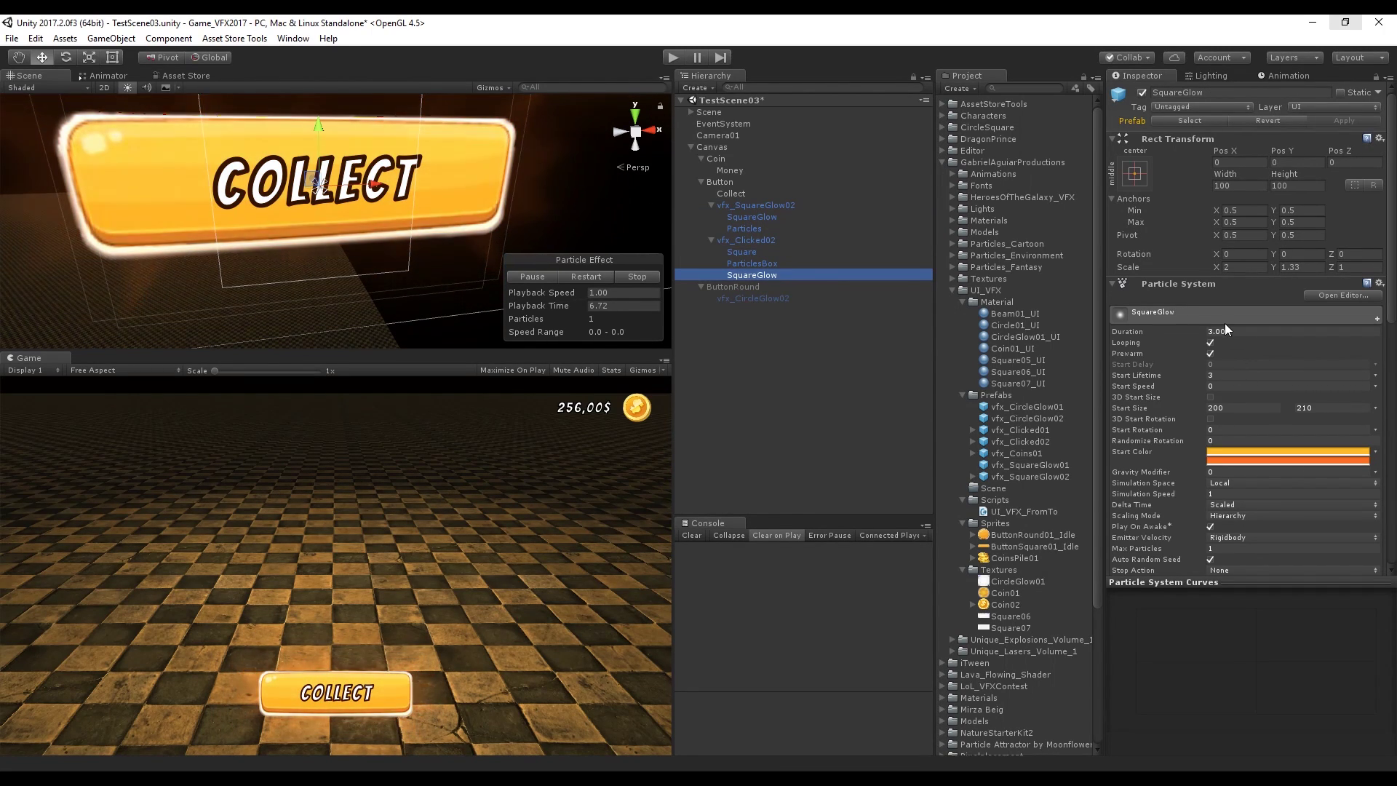
Set SquareGlow's duration to 1, turn off its looping, and set its start lifetime to 0.5
click(1222, 331)
text(1)
click(1209, 343)
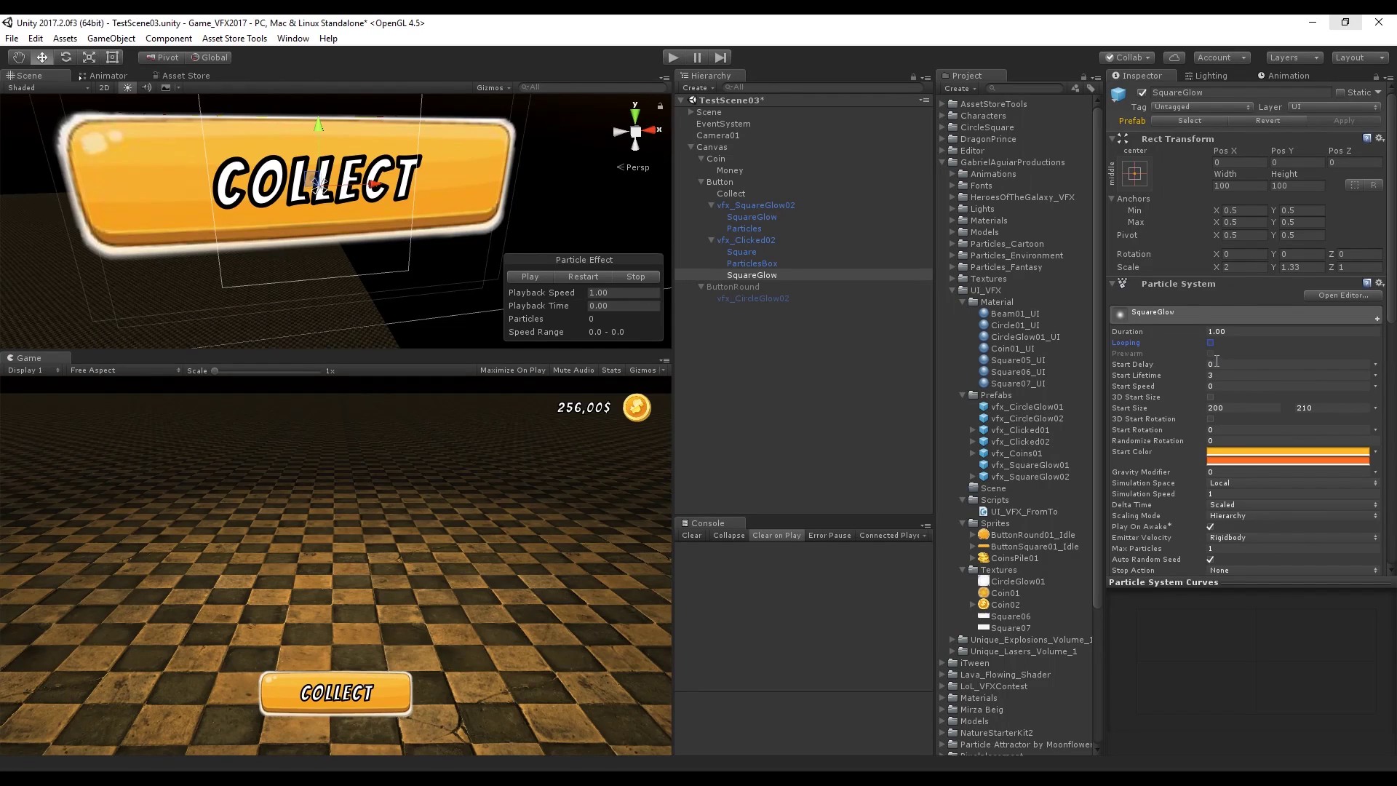
click(1221, 375)
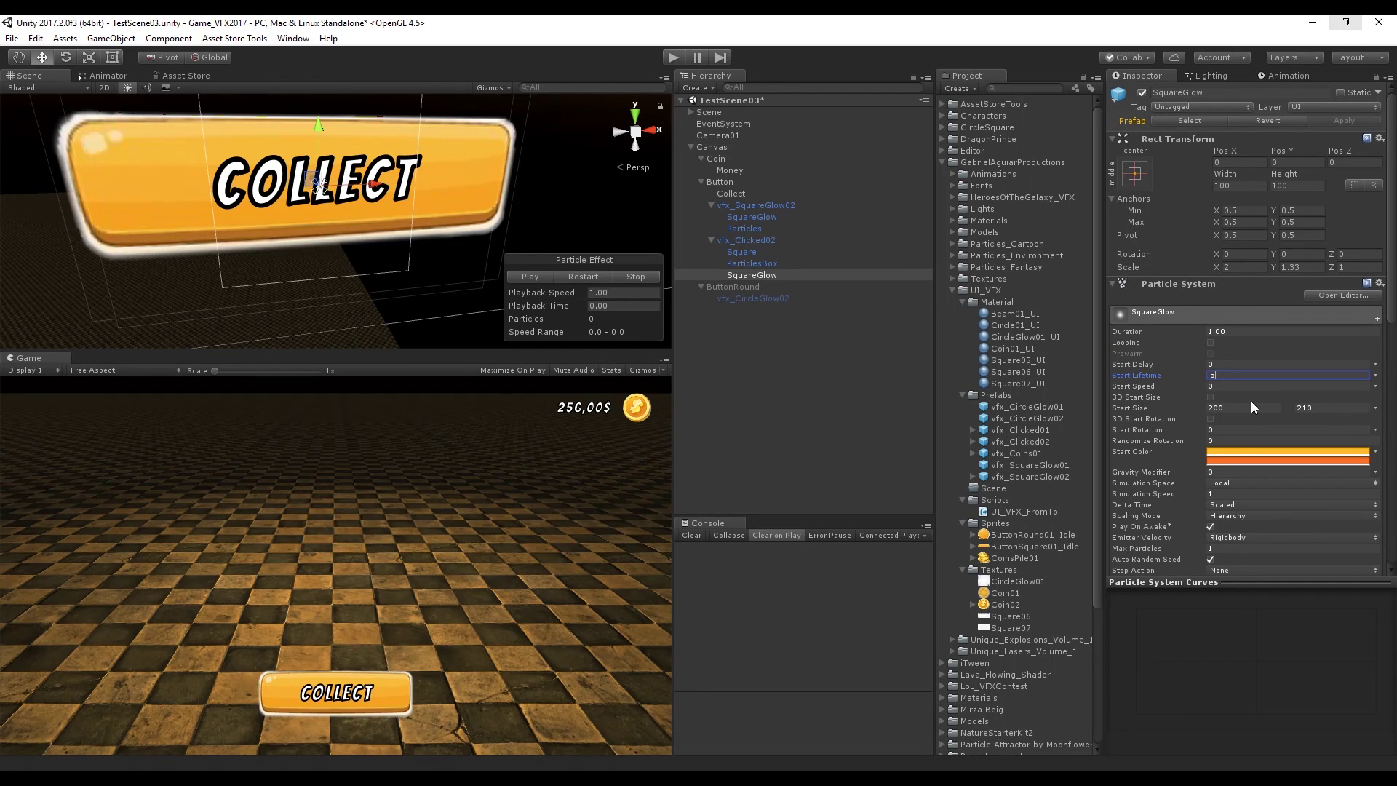
Browse the available materials for SquareGlow's UI Particle System
scroll(1251, 400, down, 3)
scroll(1266, 355, down, 9)
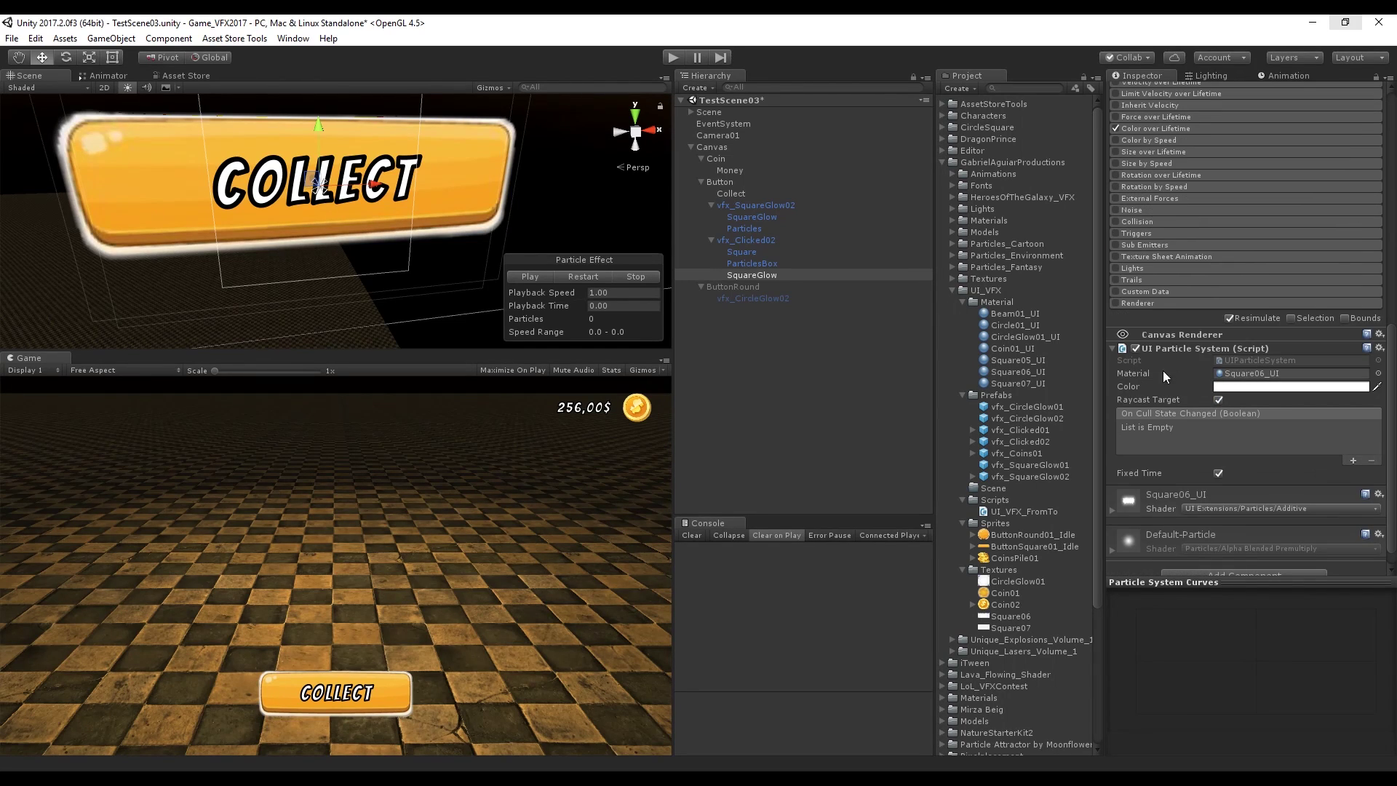
click(1269, 373)
click(1377, 373)
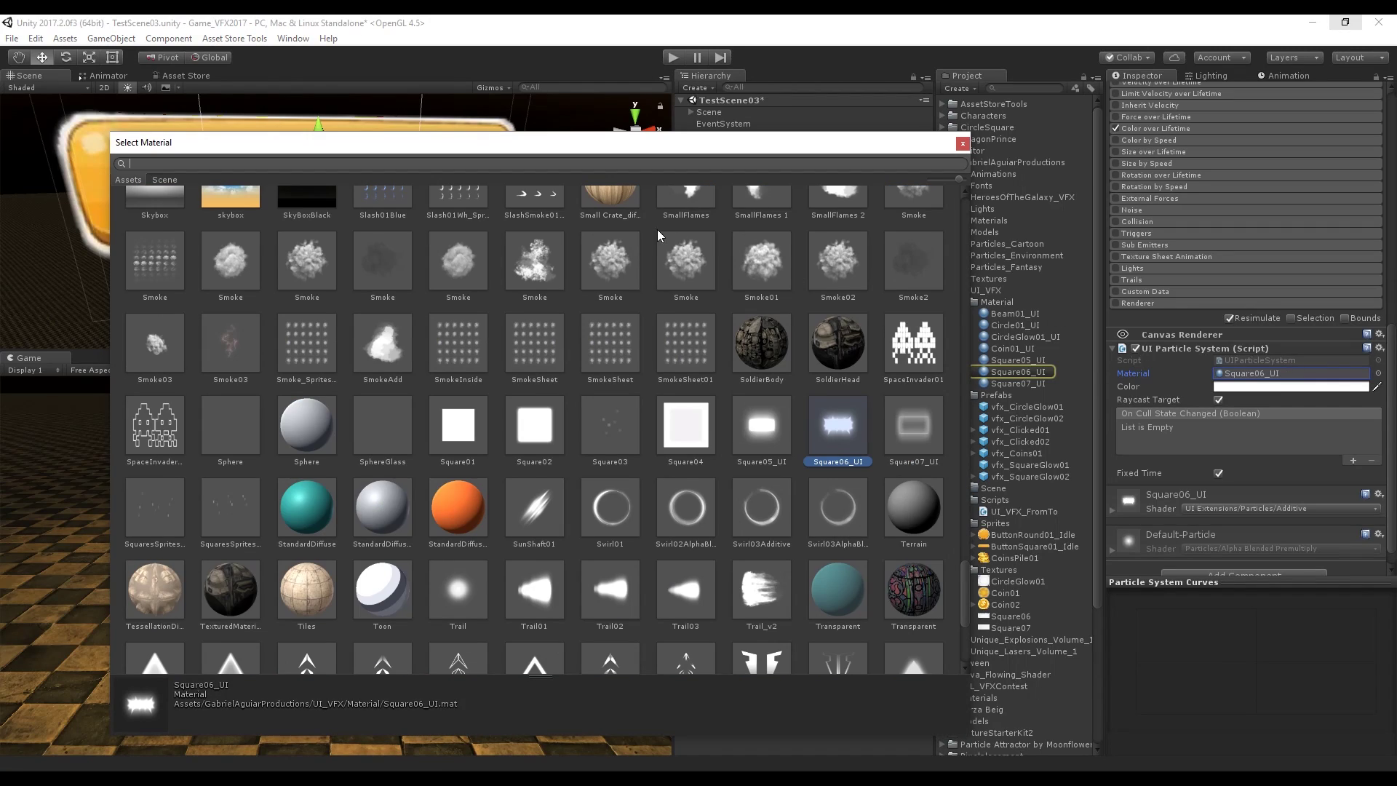
click(165, 179)
click(127, 218)
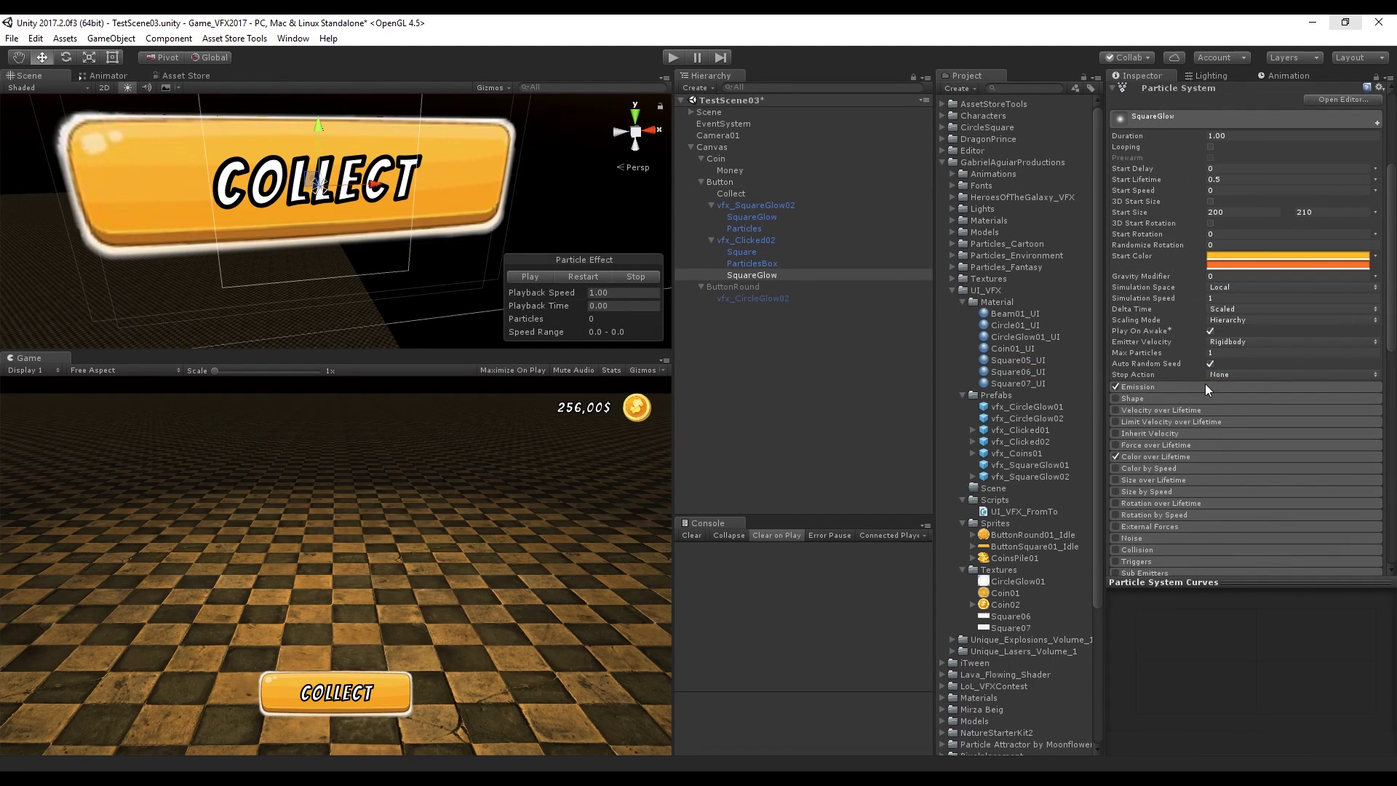
Set SquareGlow's emission rate over time to 0, add a single burst at time 0, and replay the effect
click(1206, 386)
click(1240, 400)
text(0)
click(1348, 468)
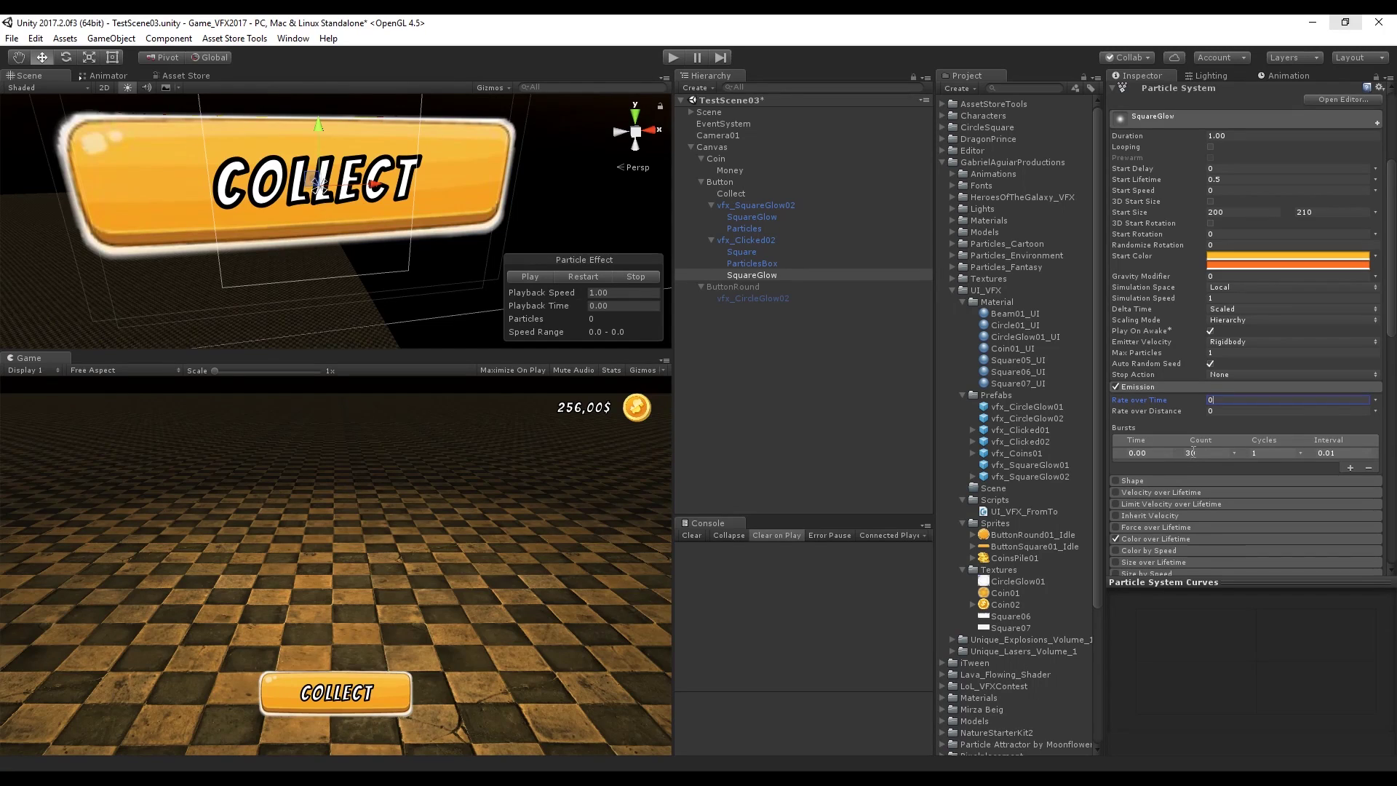
click(1192, 451)
click(591, 277)
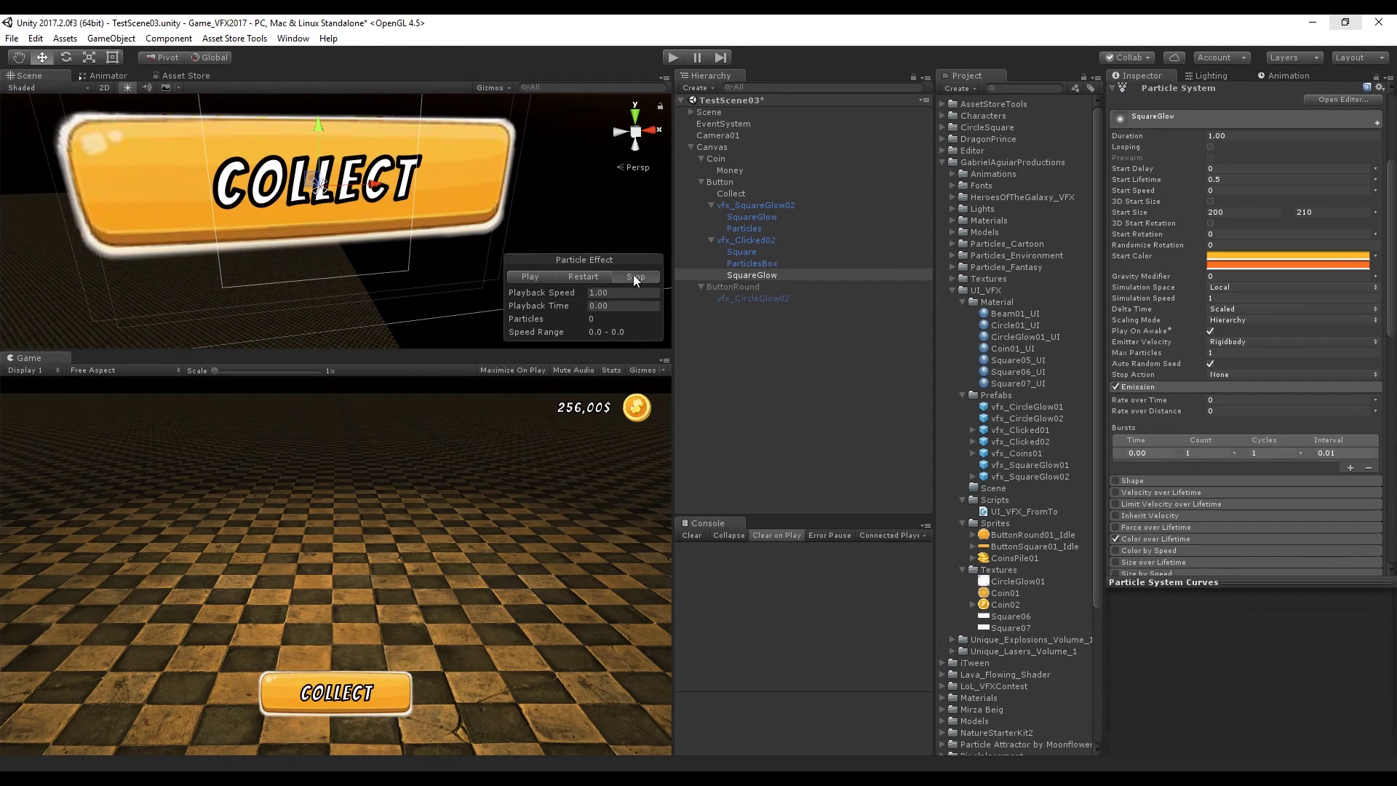
Shorten SquareGlow's start lifetime to 0.4 and preview Square, ParticlesBox and SquareGlow together
click(1225, 179)
text(.4)
shift+click(748, 251)
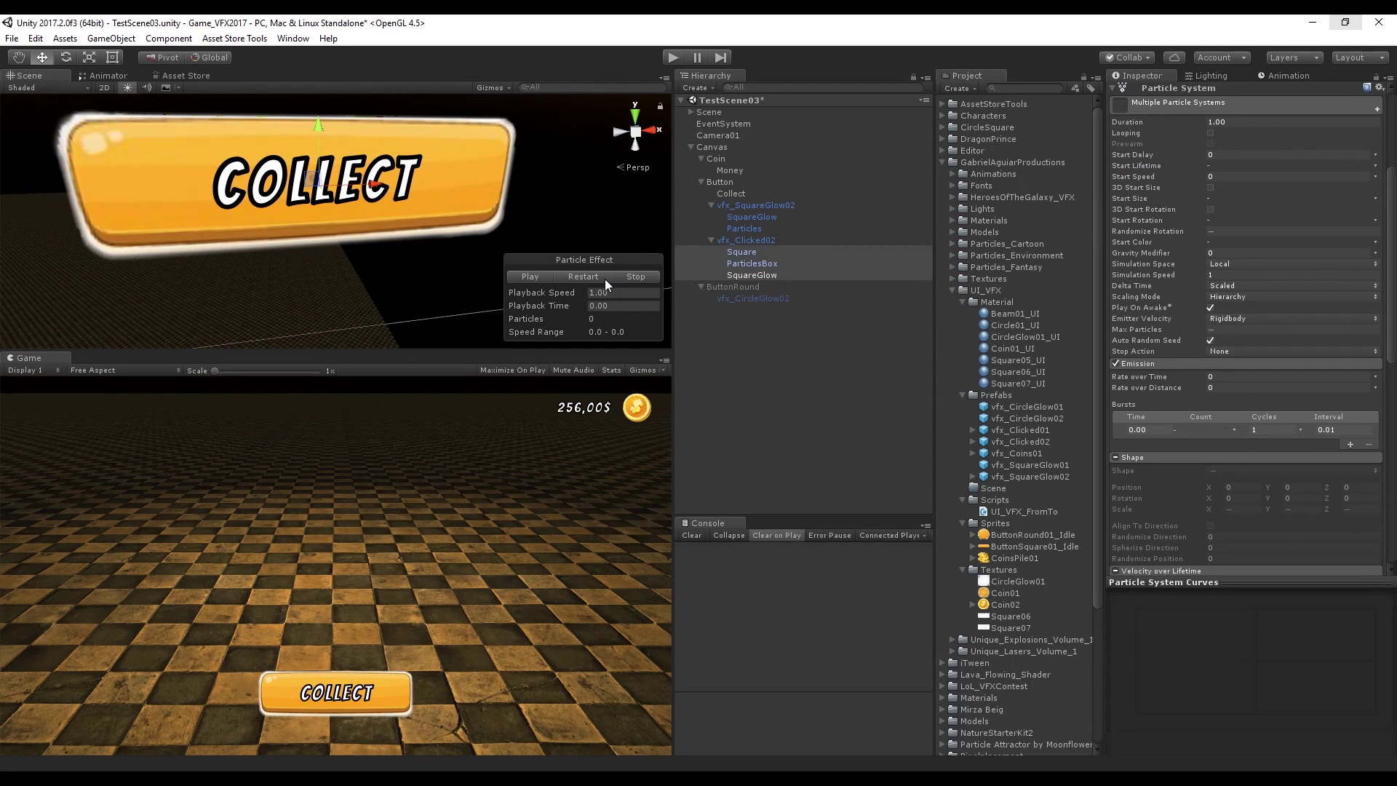
click(604, 278)
click(600, 281)
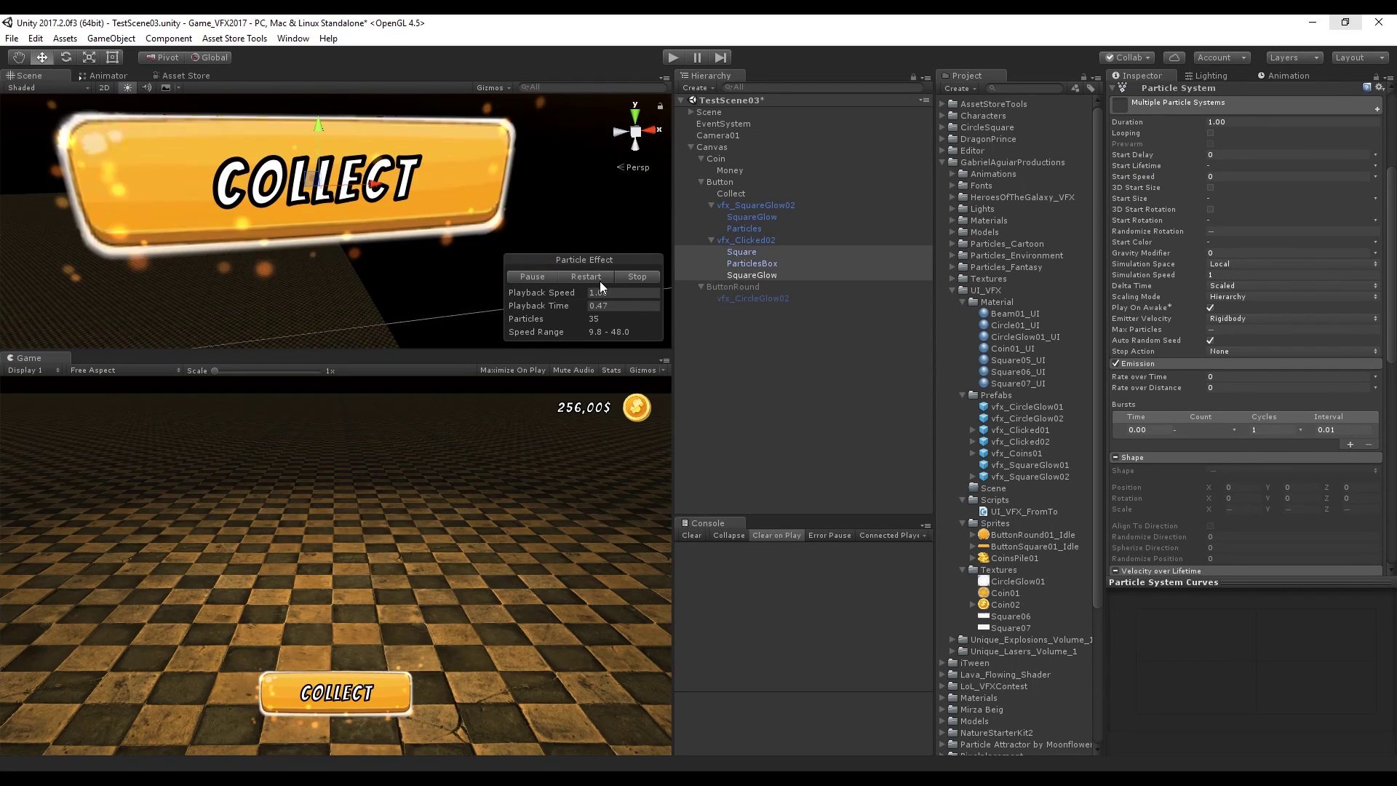
click(636, 276)
Apply the changes made to vfx_Clicked02 to its prefab
click(828, 346)
click(776, 241)
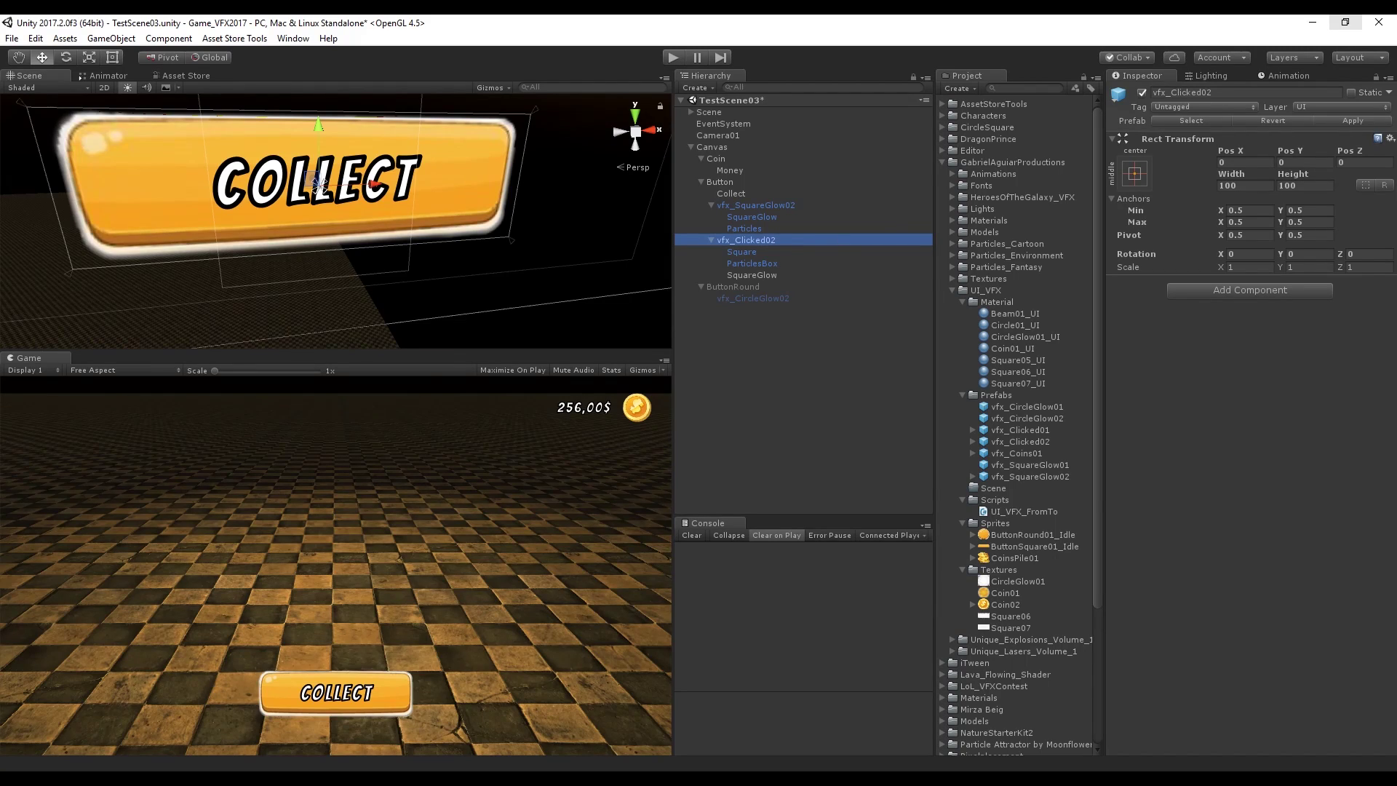
click(1360, 120)
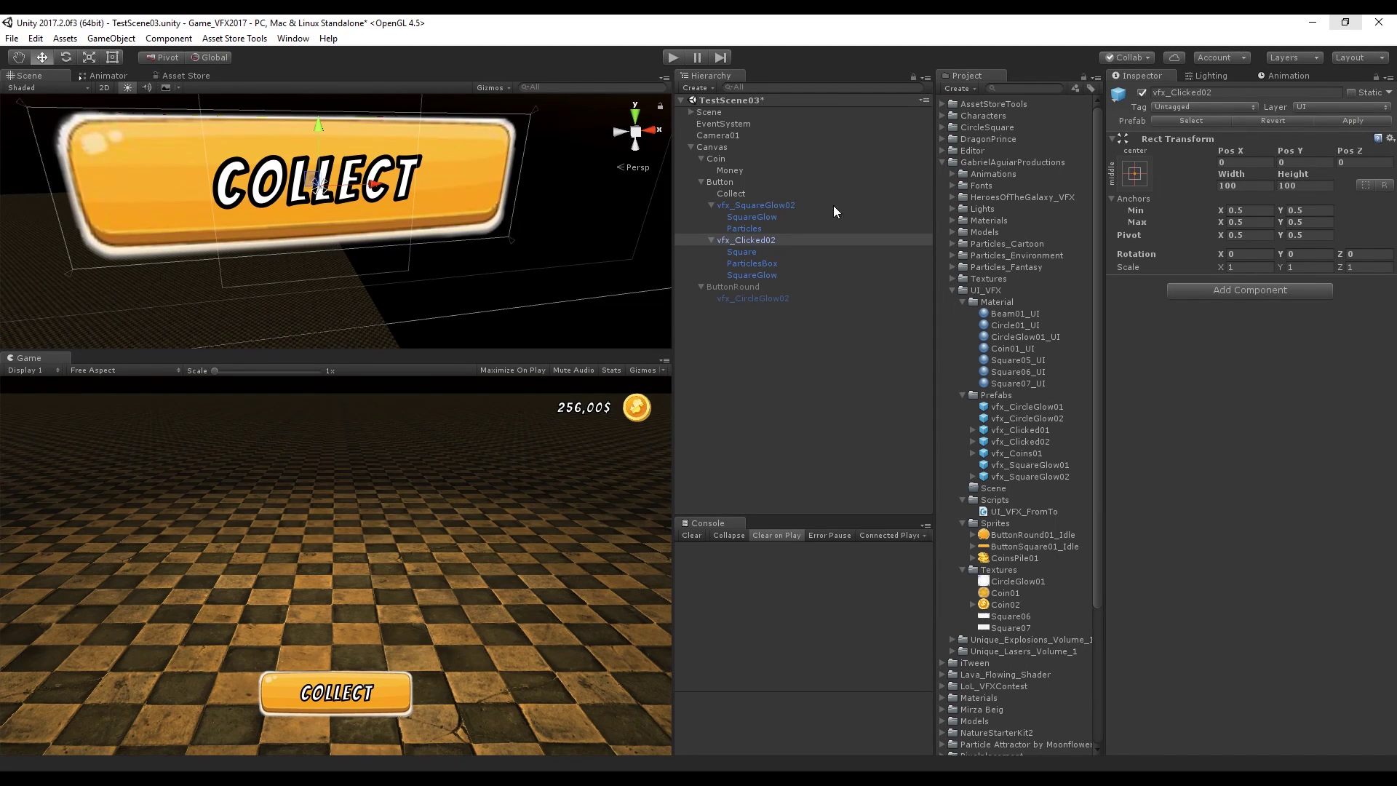
Remove vfx_Clicked02 from under Button and assign its prefab as the Clicked VFX in Button's UI_VFX_FromTo script
click(736, 184)
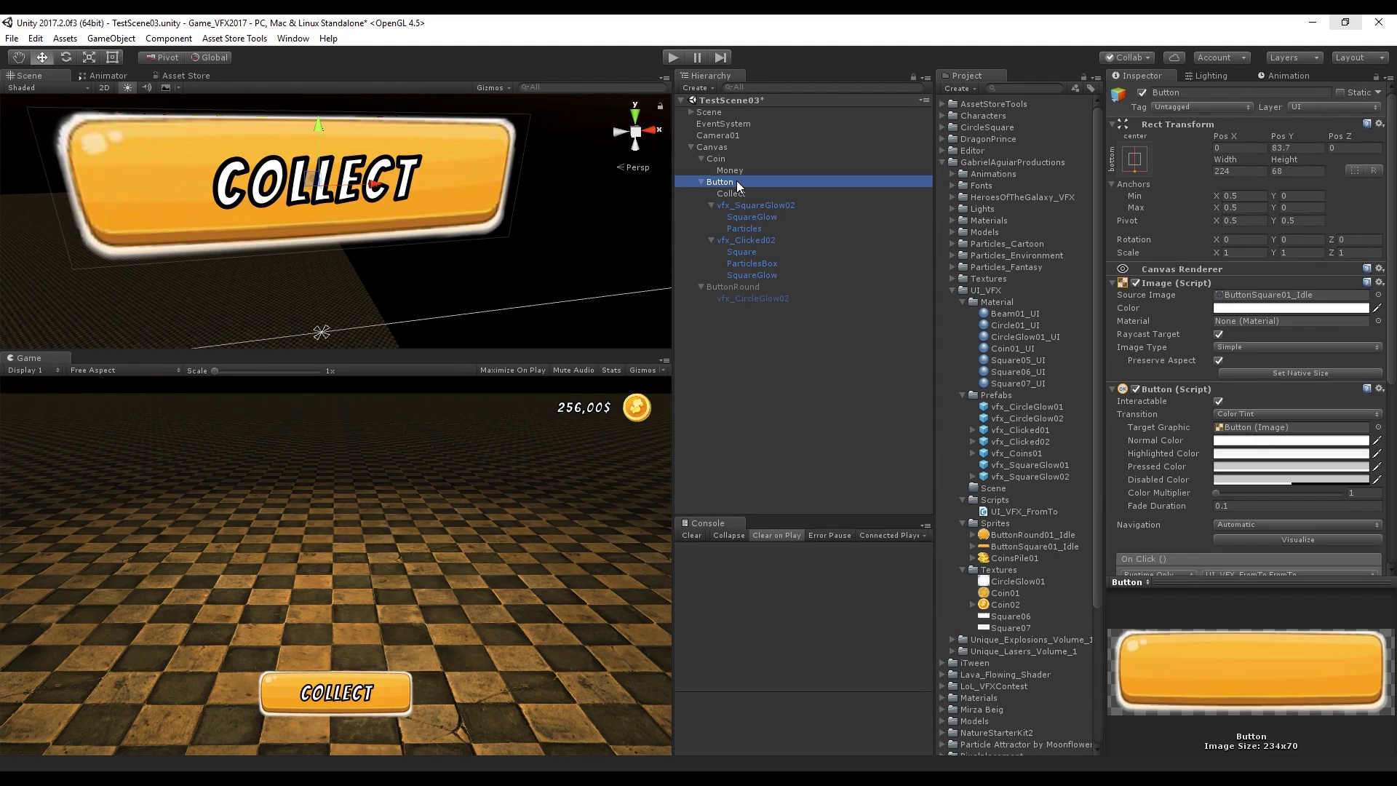
scroll(1279, 399, down, 8)
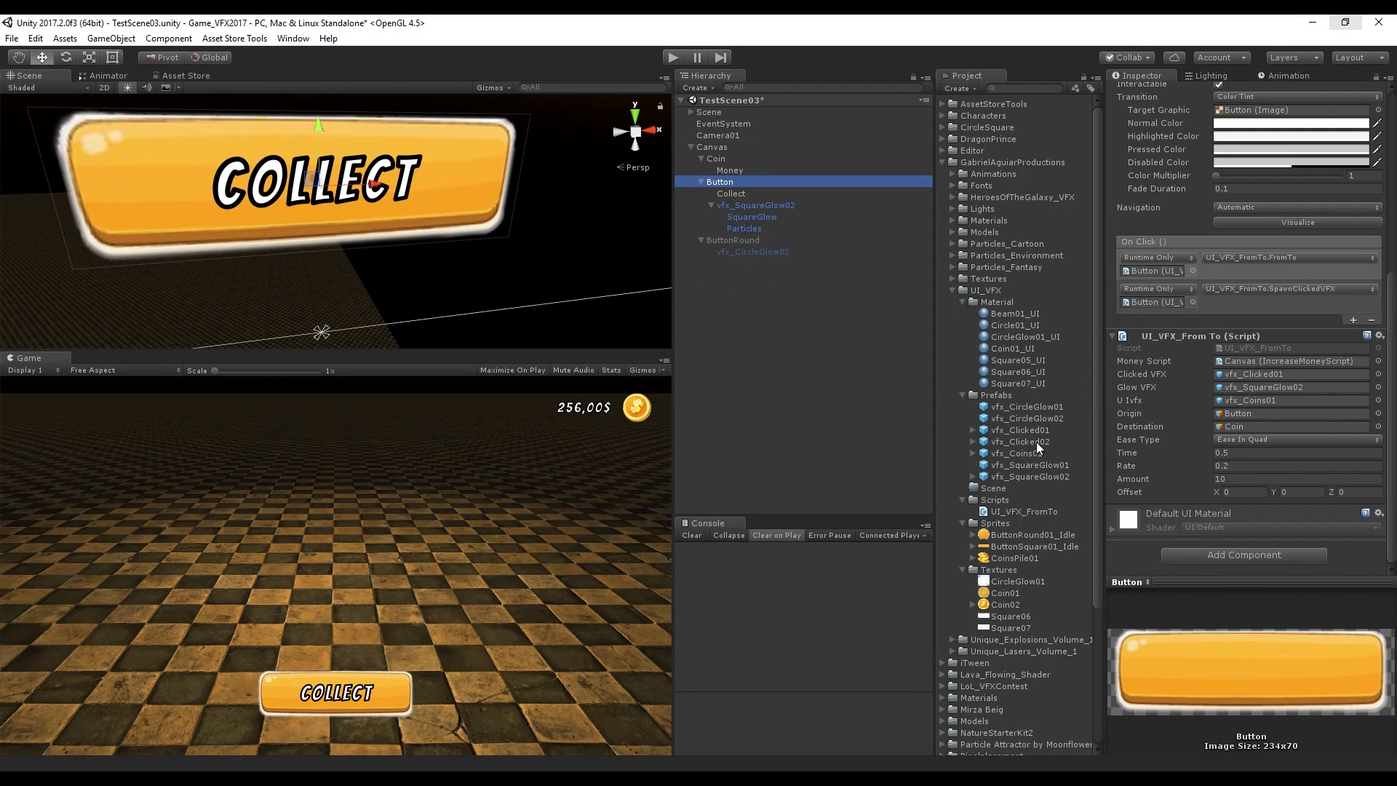
drag(1036, 442, 1268, 378)
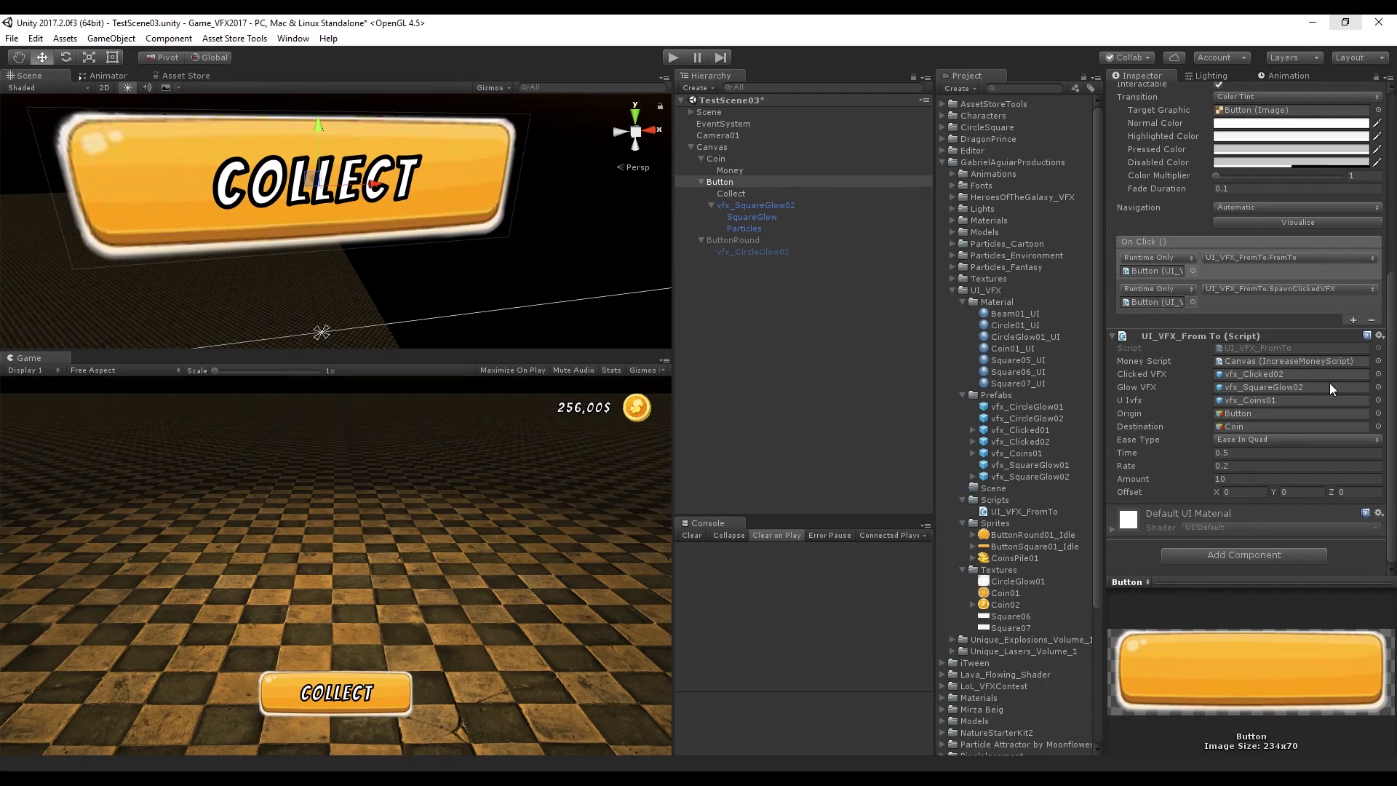
Switch to MonoDevelop and review the clickedVFX declaration in UI_VFX_FromTo.cs alongside the button's SpawnClickedVFX click event
drag(1396, 89, 637, 40)
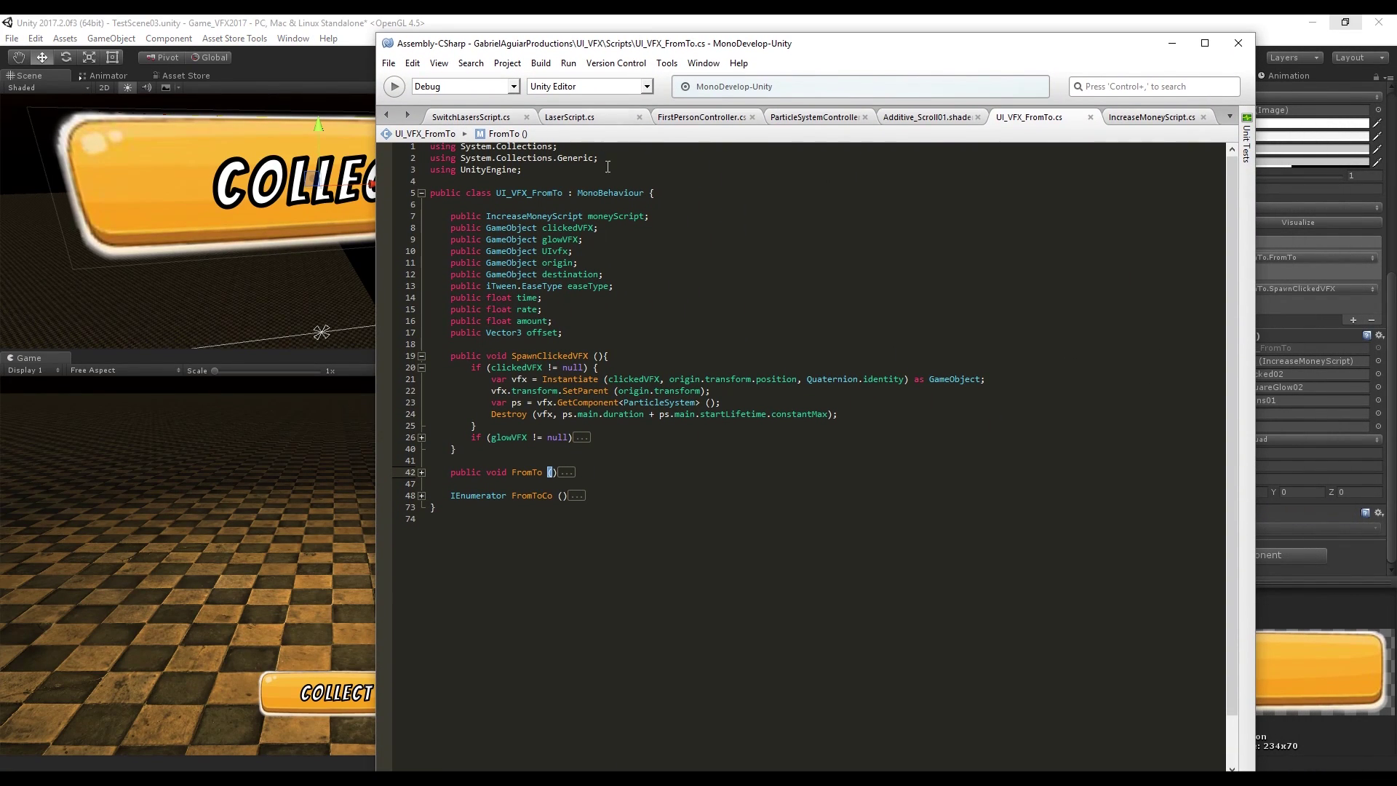
ctrl+scroll(589, 208, up, 2)
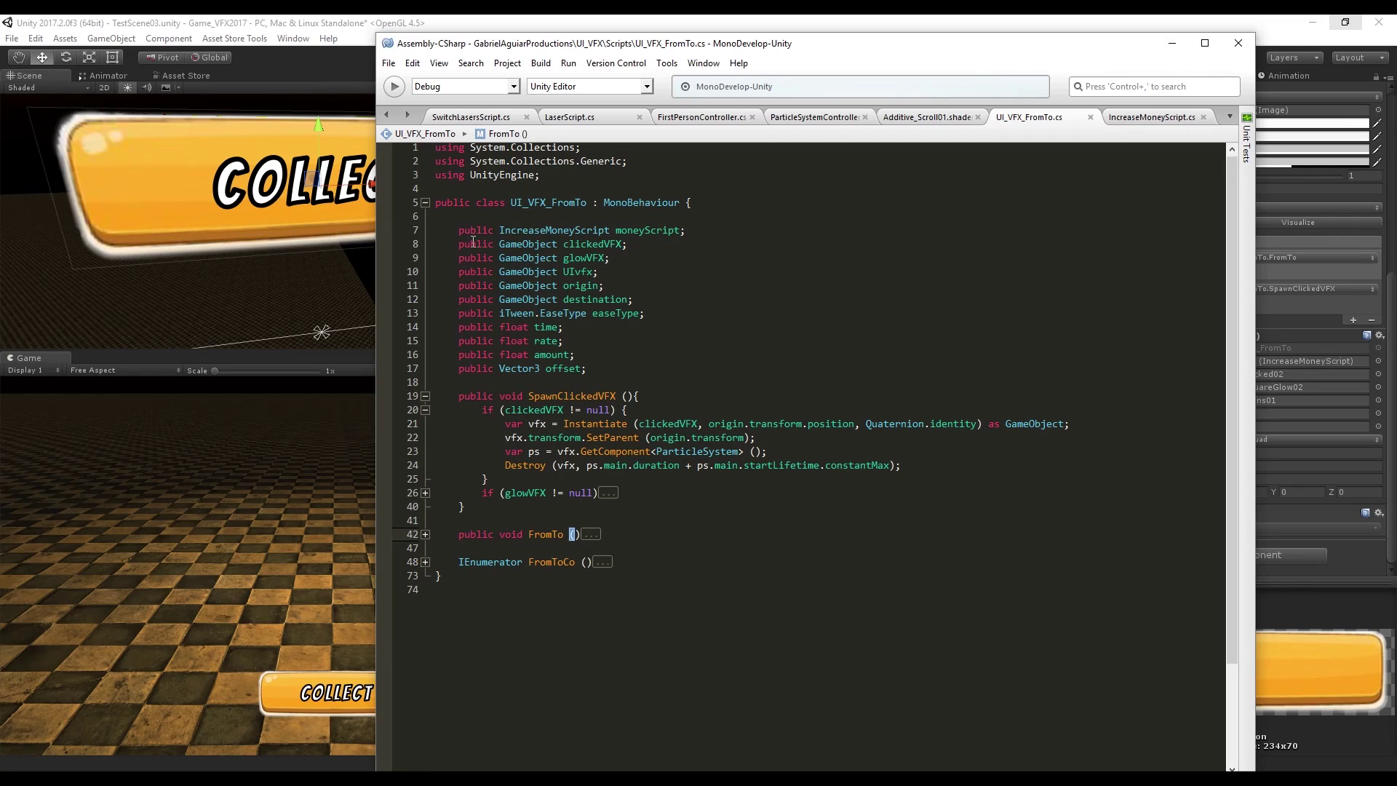
drag(459, 244, 629, 248)
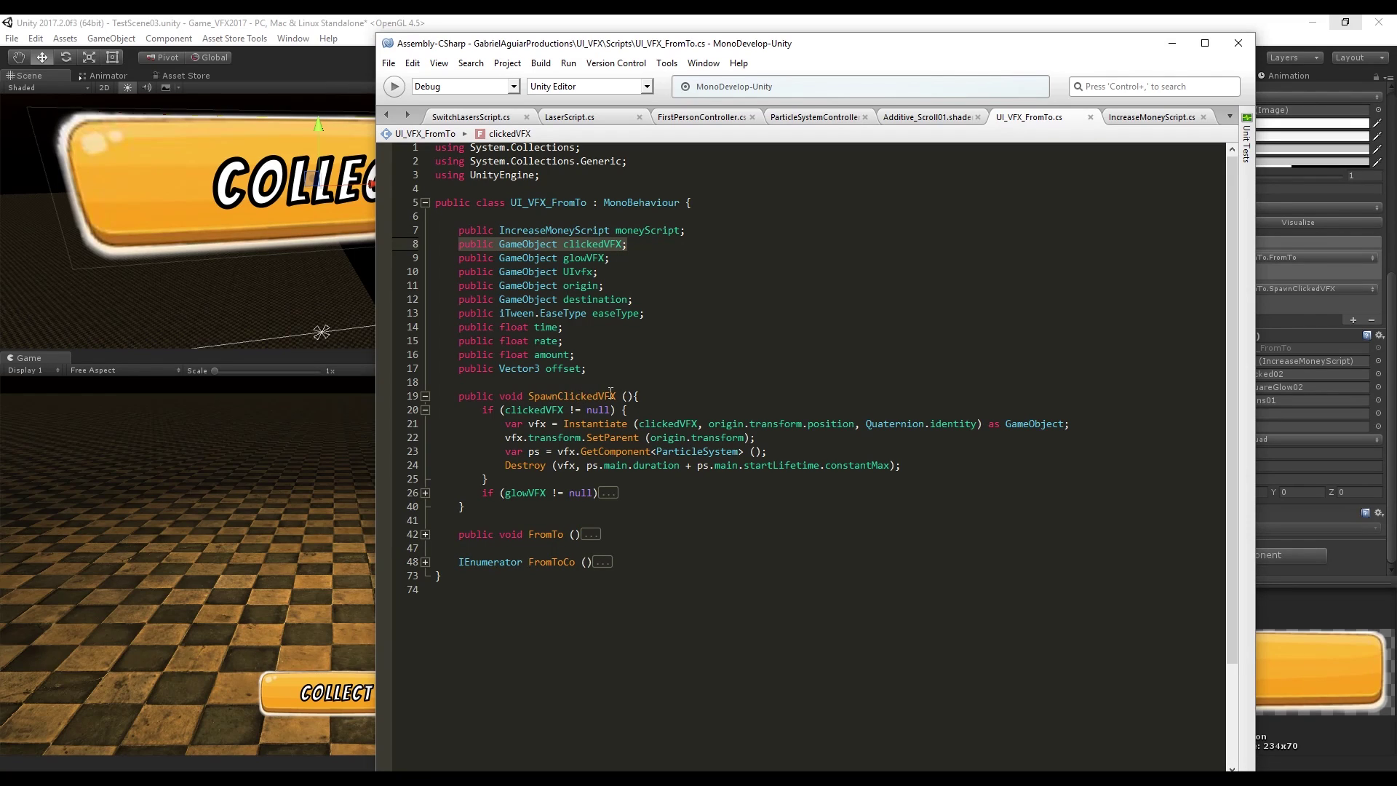
drag(823, 45, 564, 37)
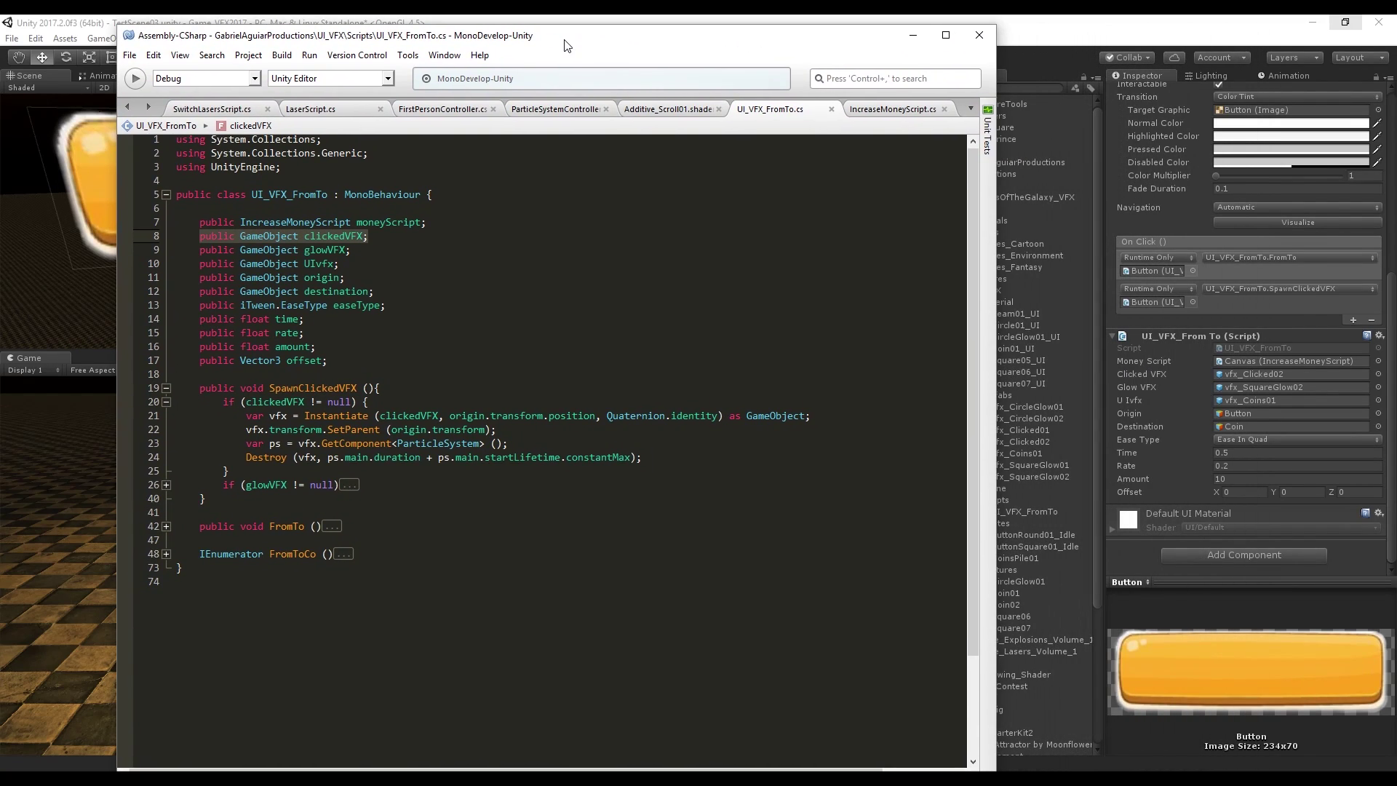
click(1255, 290)
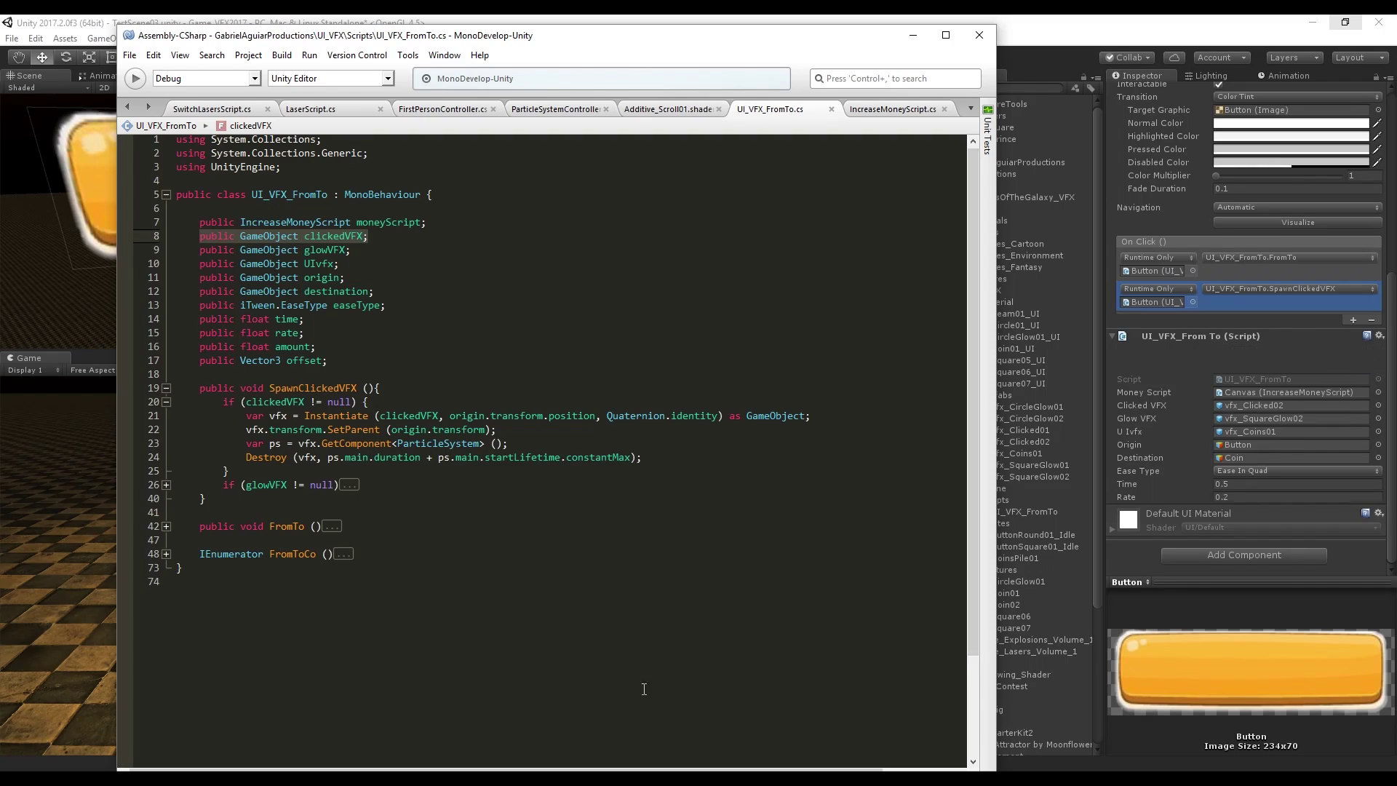
Examine how the SpawnClickedVFX method checks clickedVFX, instantiates it at the origin and sets its parent
click(373, 456)
drag(230, 402, 346, 403)
click(367, 402)
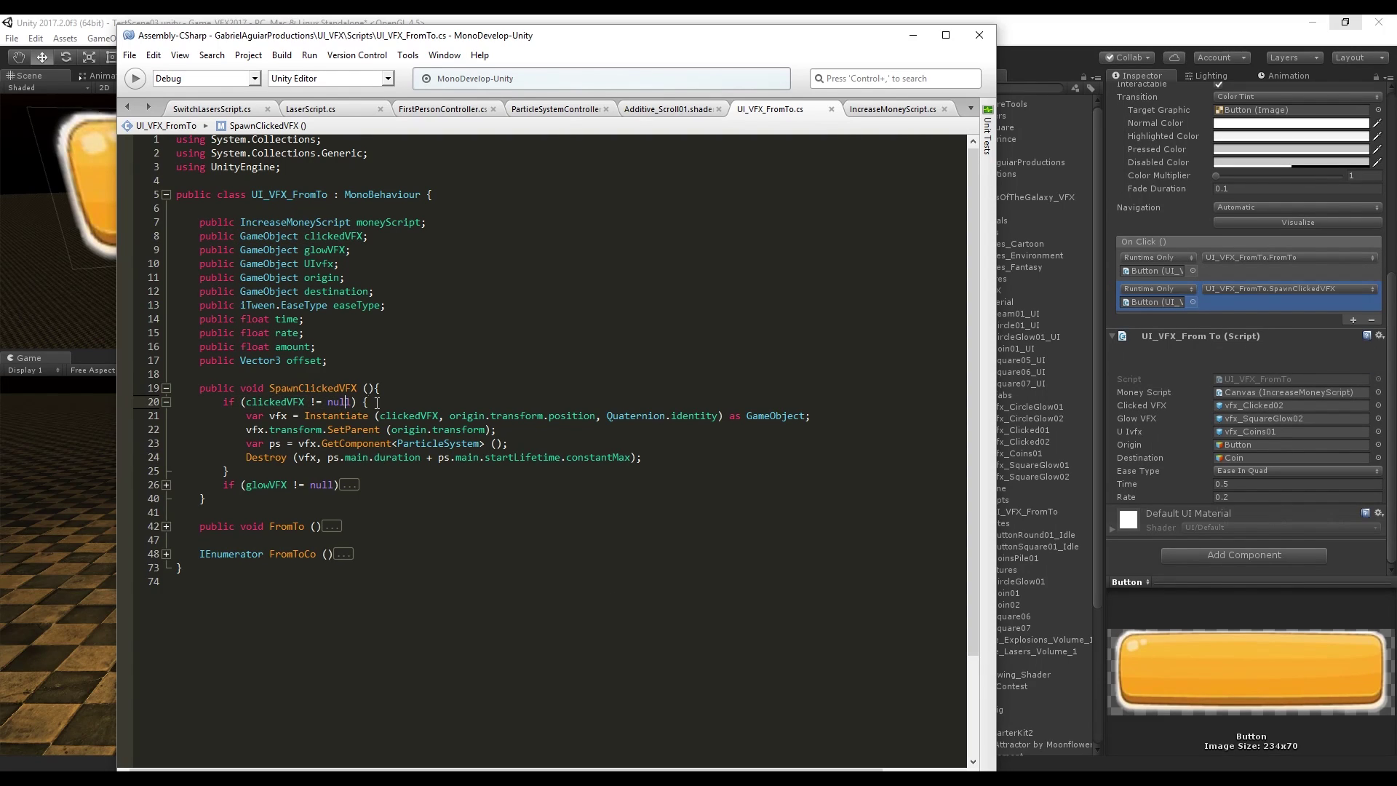
drag(246, 415, 450, 415)
click(502, 415)
click(352, 279)
drag(345, 277, 202, 274)
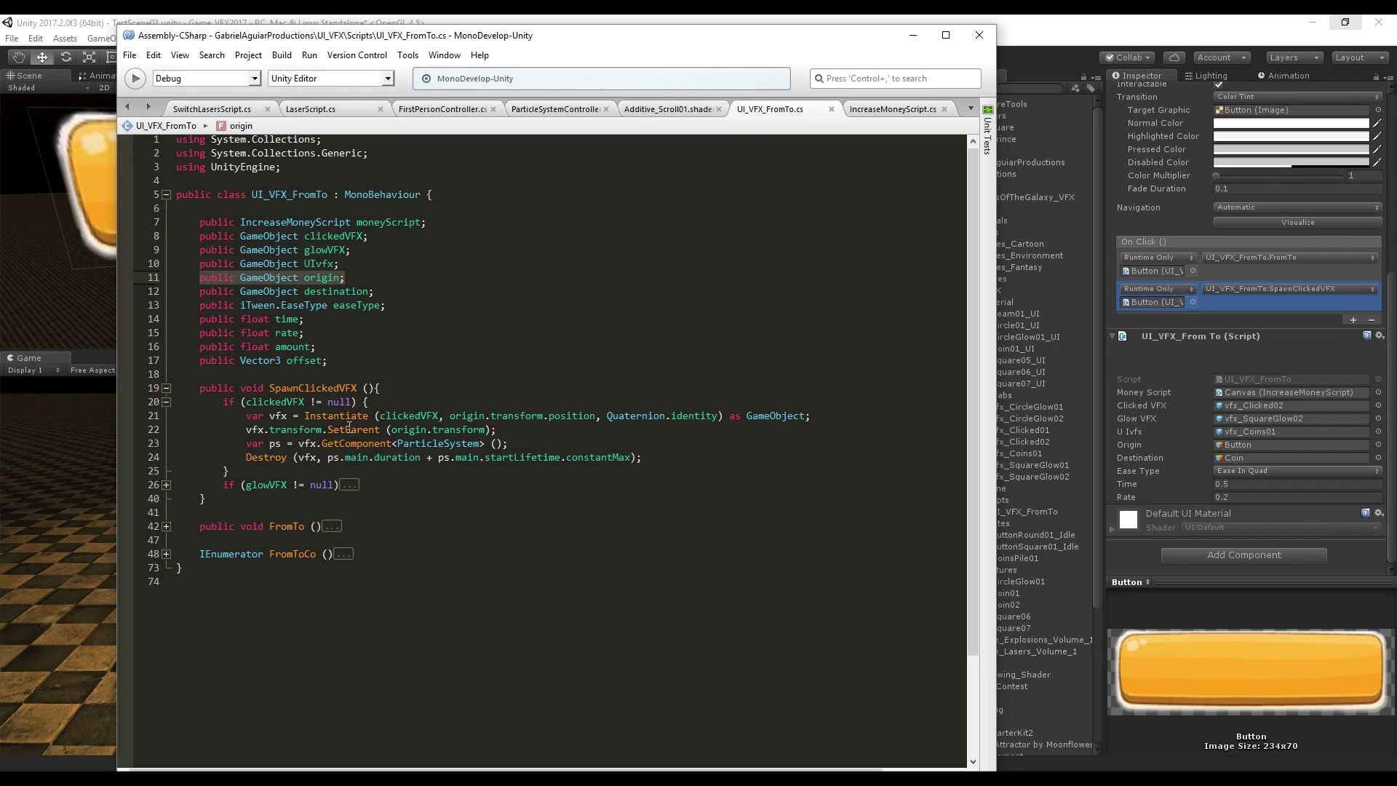
click(457, 412)
drag(313, 429, 384, 428)
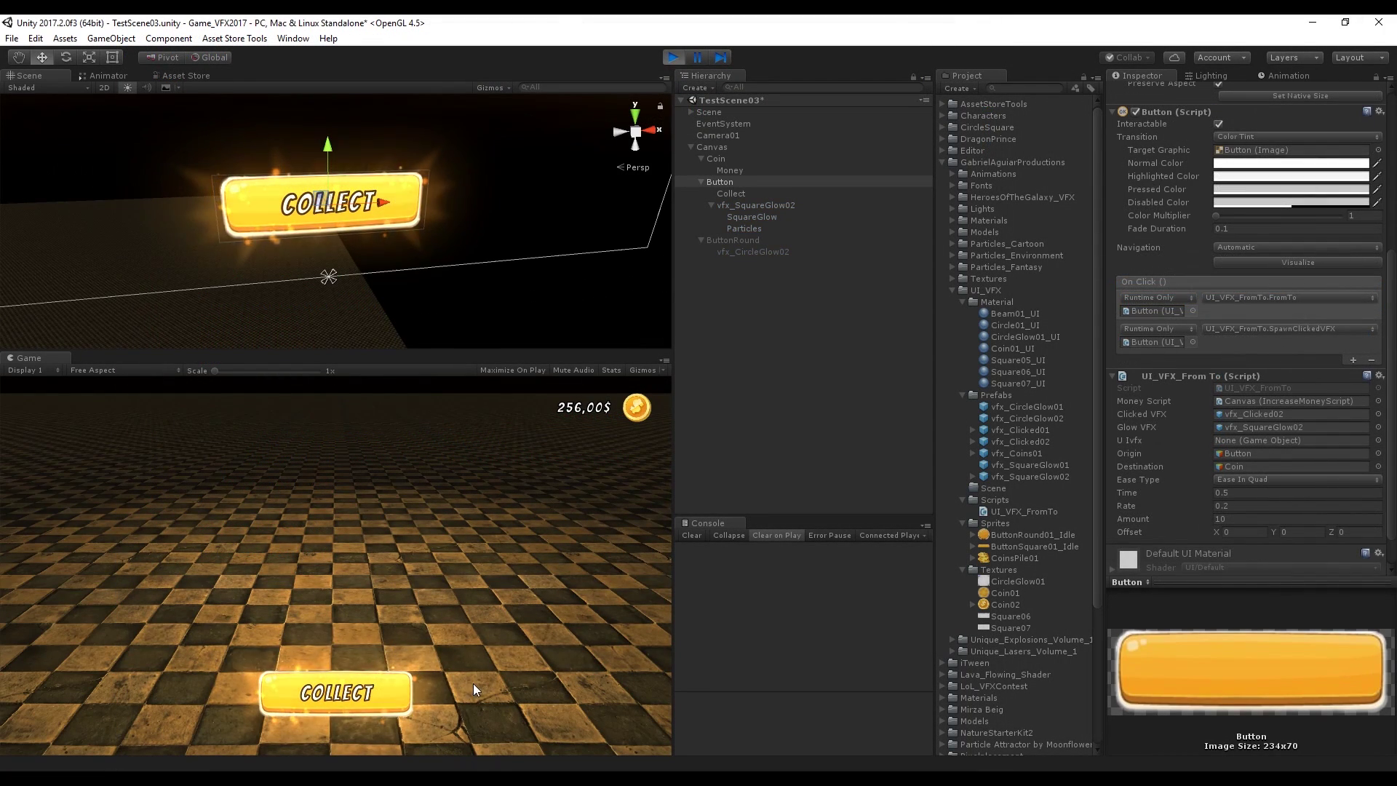
Run the scene in Unity and trigger the Collect button to test its click effect
click(383, 697)
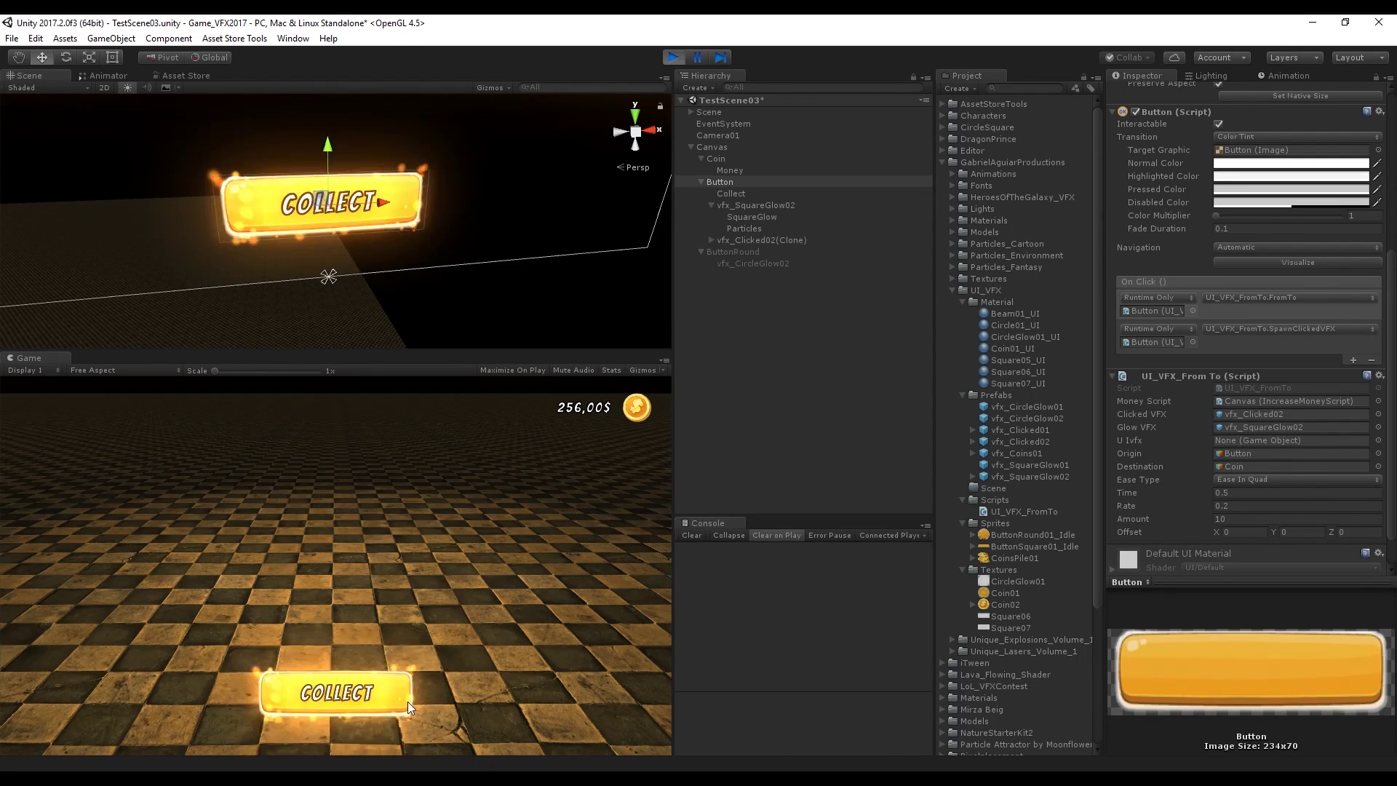